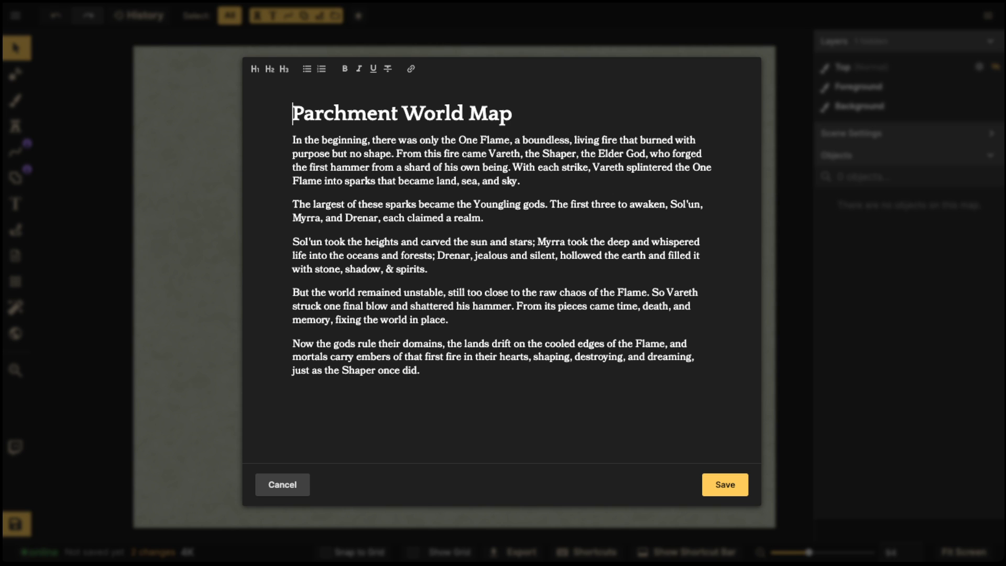
# - Dismiss the Parchment World Map notes without saving and display the square grid over the map
pyautogui.click(282, 484)
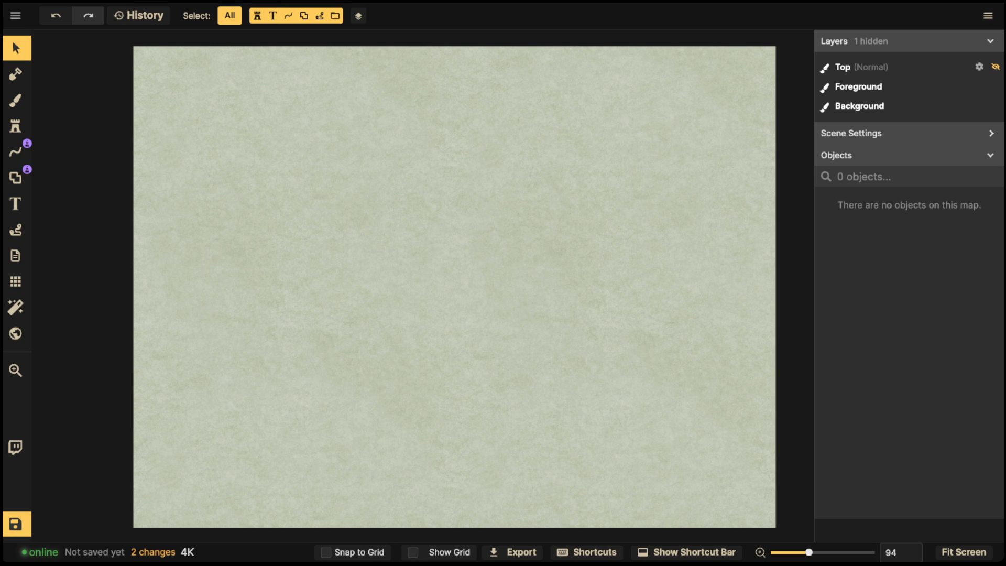
pyautogui.click(15, 282)
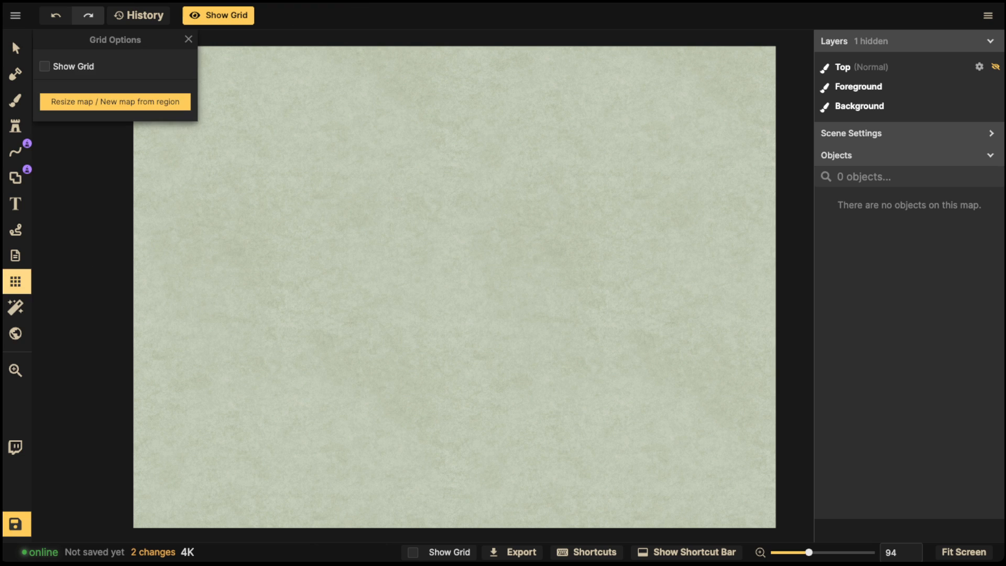
pyautogui.click(45, 66)
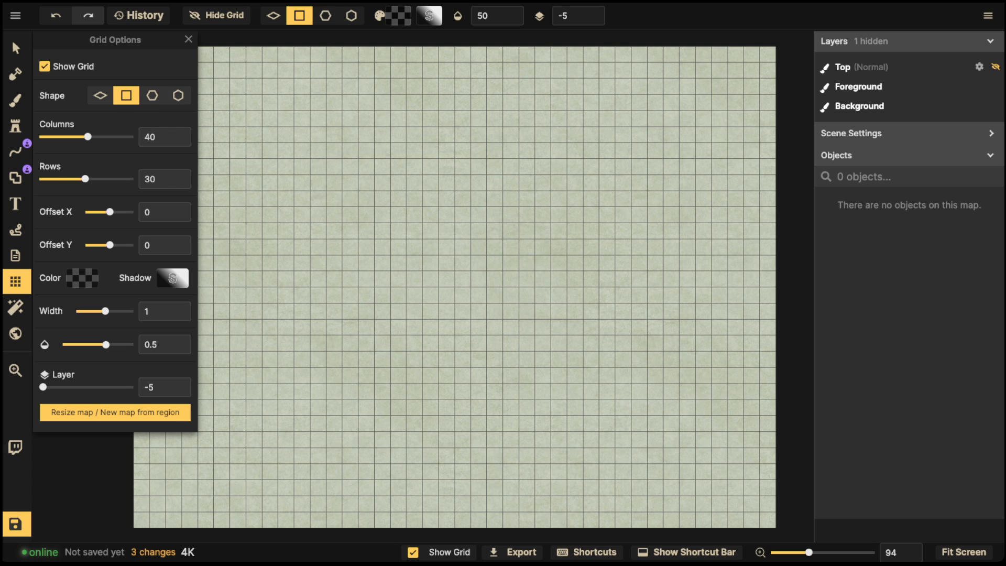
pyautogui.click(188, 39)
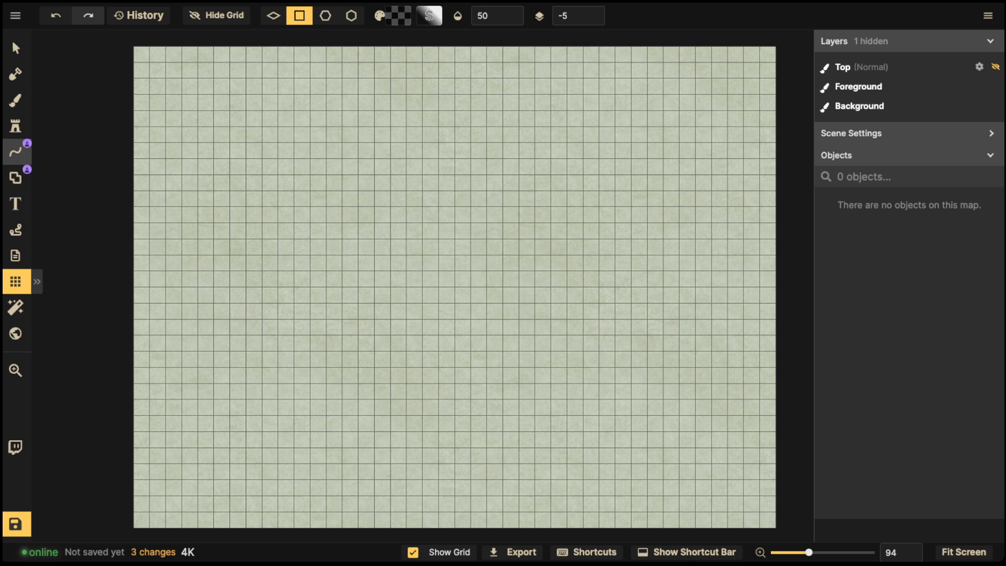
# - Draw a wavy red freehand line from the upper part of the map's left edge to the lower part of the same edge
pyautogui.click(15, 152)
pyautogui.click(76, 225)
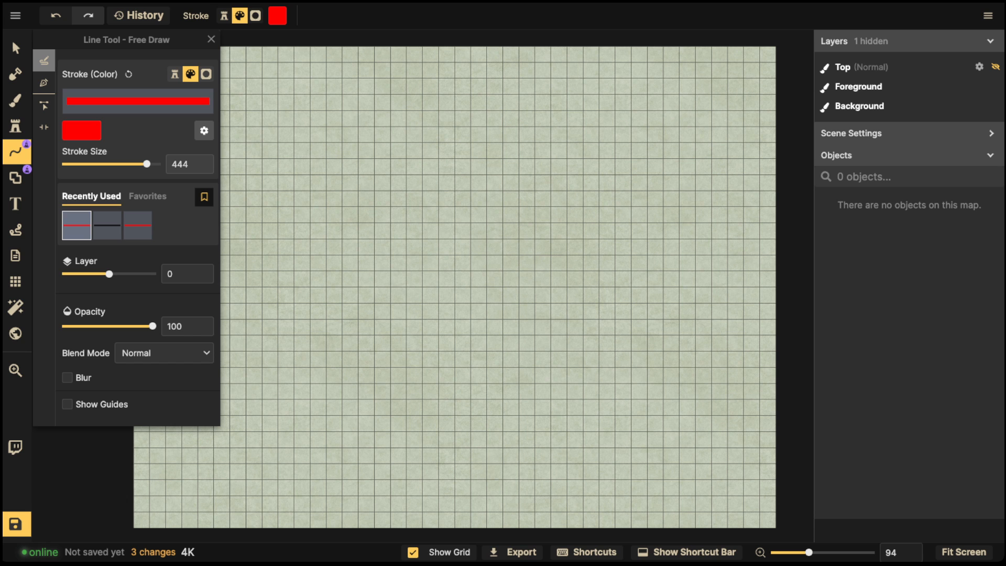
pyautogui.click(211, 39)
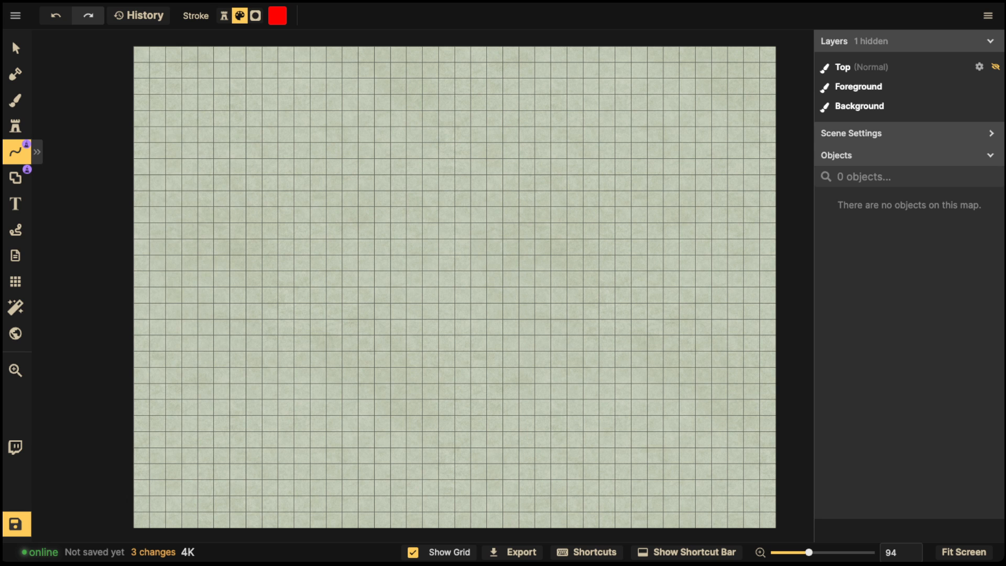
pyautogui.scroll(-1, 626, 305)
pyautogui.press('space')
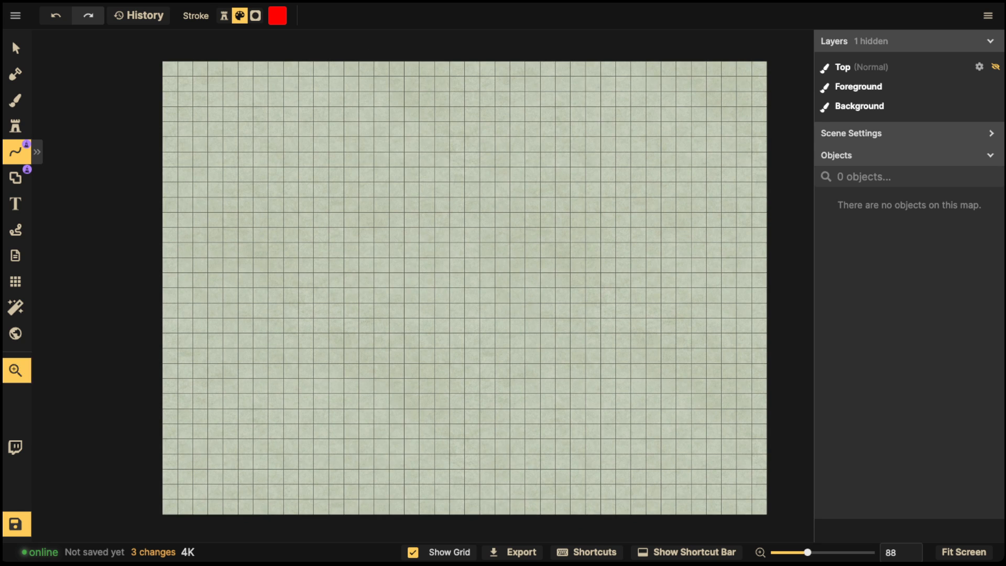
pyautogui.moveTo(625, 305); pyautogui.dragTo(588, 303)
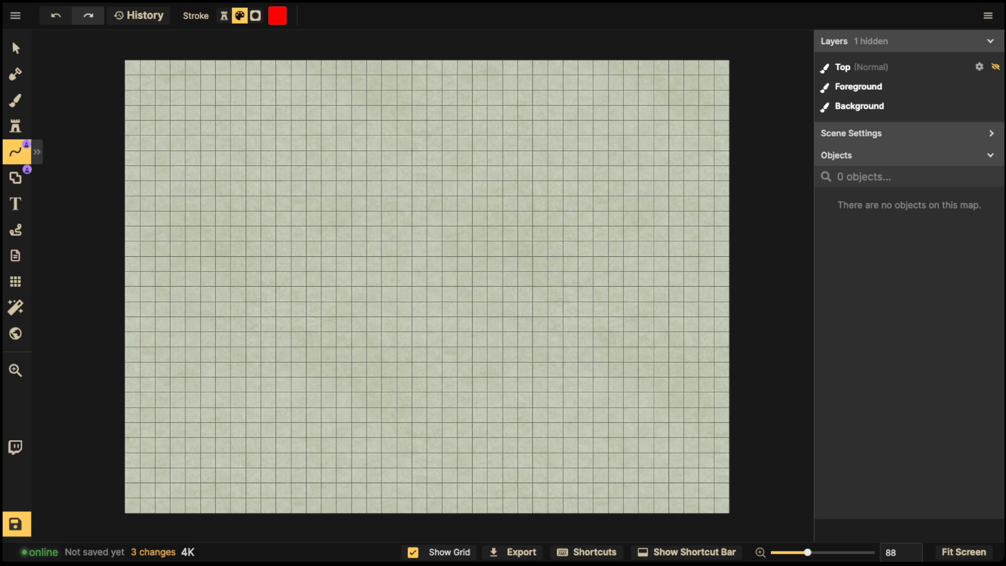
pyautogui.moveTo(122, 90)
pyautogui.mouseDown()
pyautogui.moveTo(151, 134)
pyautogui.moveTo(196, 177)
pyautogui.moveTo(195, 219)
pyautogui.moveTo(160, 286)
pyautogui.moveTo(162, 309)
pyautogui.moveTo(181, 313)
pyautogui.moveTo(196, 335)
pyautogui.moveTo(180, 381)
pyautogui.moveTo(223, 403)
pyautogui.moveTo(224, 443)
pyautogui.moveTo(267, 432)
pyautogui.moveTo(255, 375)
pyautogui.moveTo(280, 349)
pyautogui.moveTo(297, 343)
pyautogui.moveTo(332, 369)
pyautogui.moveTo(376, 333)
pyautogui.mouseUp()
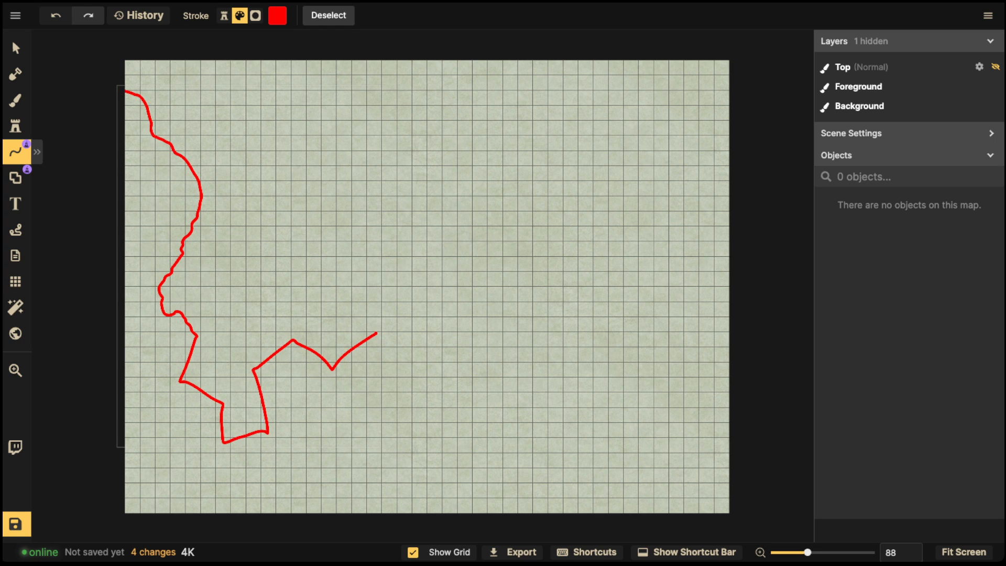
pyautogui.hotkey('ctrl', 'z')
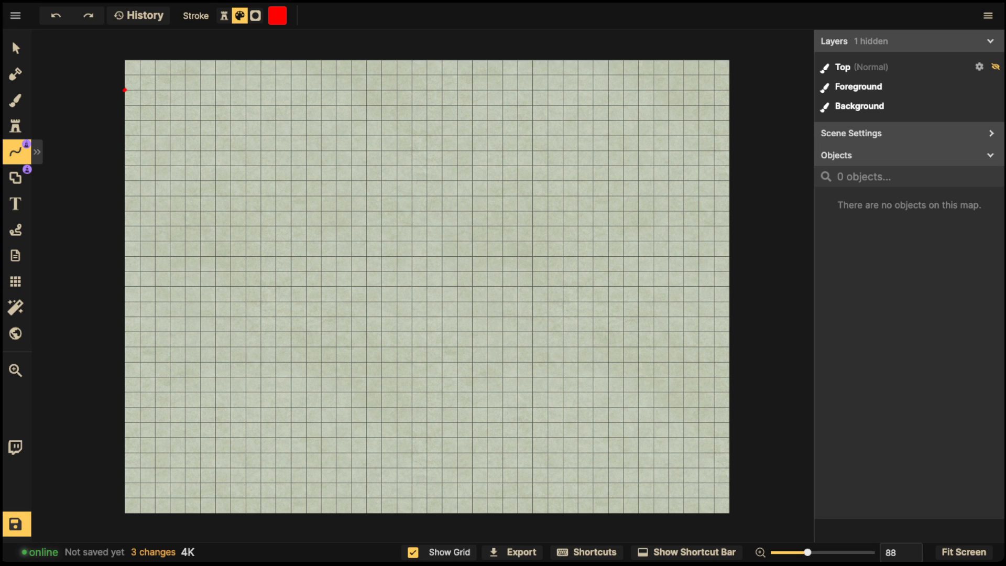
pyautogui.moveTo(124, 90)
pyautogui.mouseDown()
pyautogui.moveTo(183, 143)
pyautogui.moveTo(206, 195)
pyautogui.moveTo(153, 264)
pyautogui.moveTo(156, 290)
pyautogui.moveTo(194, 310)
pyautogui.moveTo(200, 345)
pyautogui.moveTo(217, 363)
pyautogui.moveTo(189, 403)
pyautogui.moveTo(165, 410)
pyautogui.moveTo(169, 441)
pyautogui.moveTo(126, 483)
pyautogui.mouseUp()
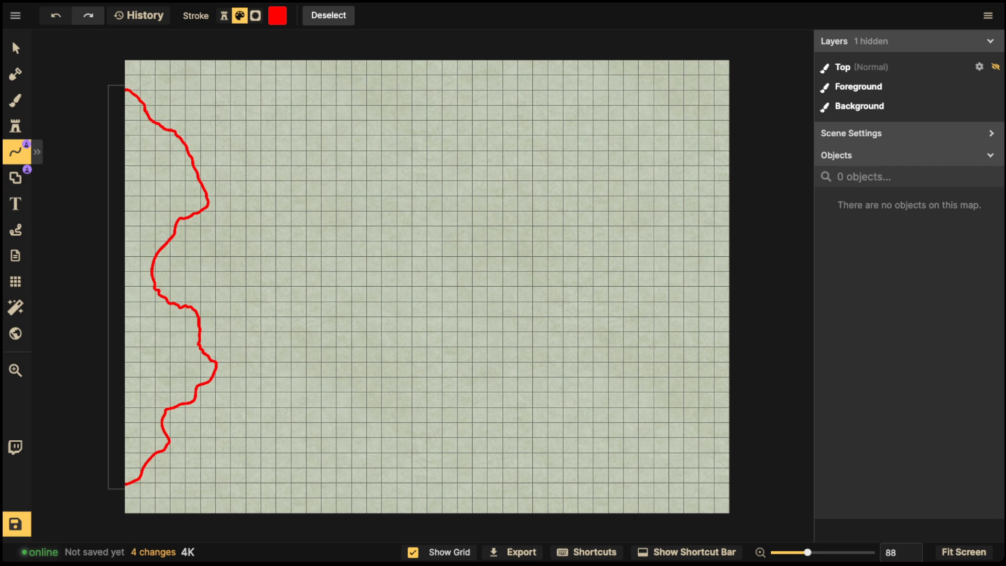
pyautogui.click(122, 84)
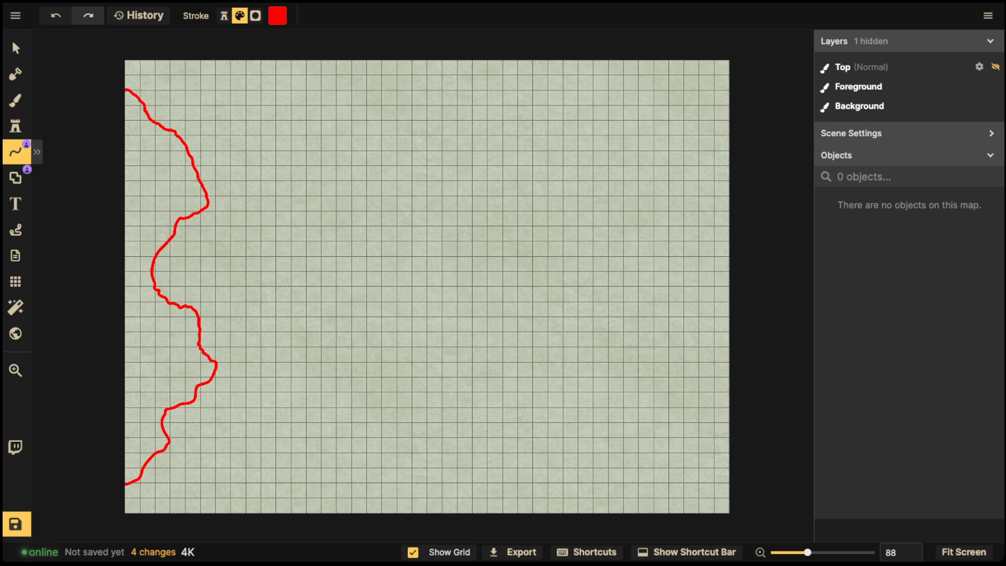
pyautogui.moveTo(121, 83)
pyautogui.mouseDown()
pyautogui.moveTo(421, 63)
pyautogui.moveTo(722, 94)
pyautogui.mouseUp()
pyautogui.press('Delete')
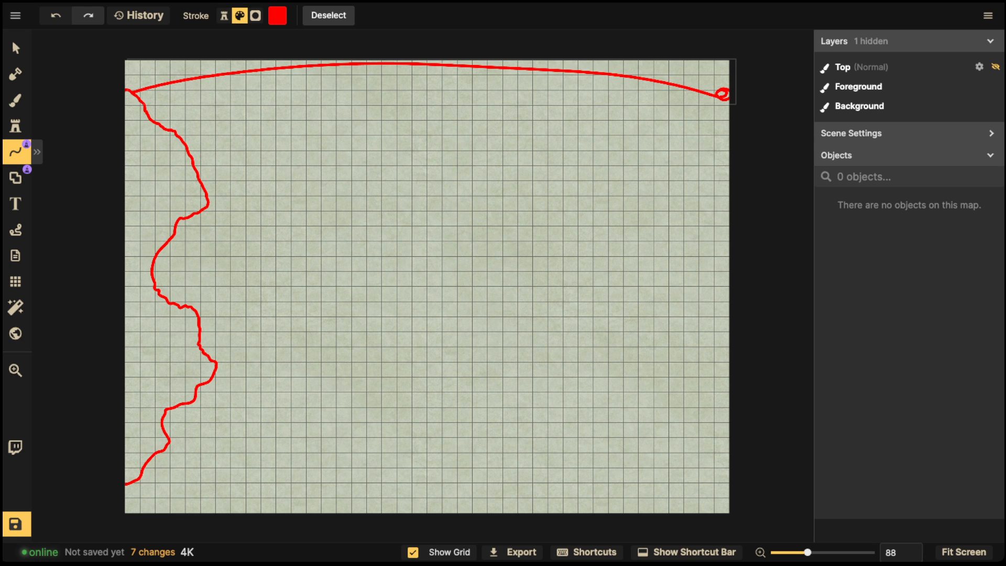
pyautogui.press('Delete')
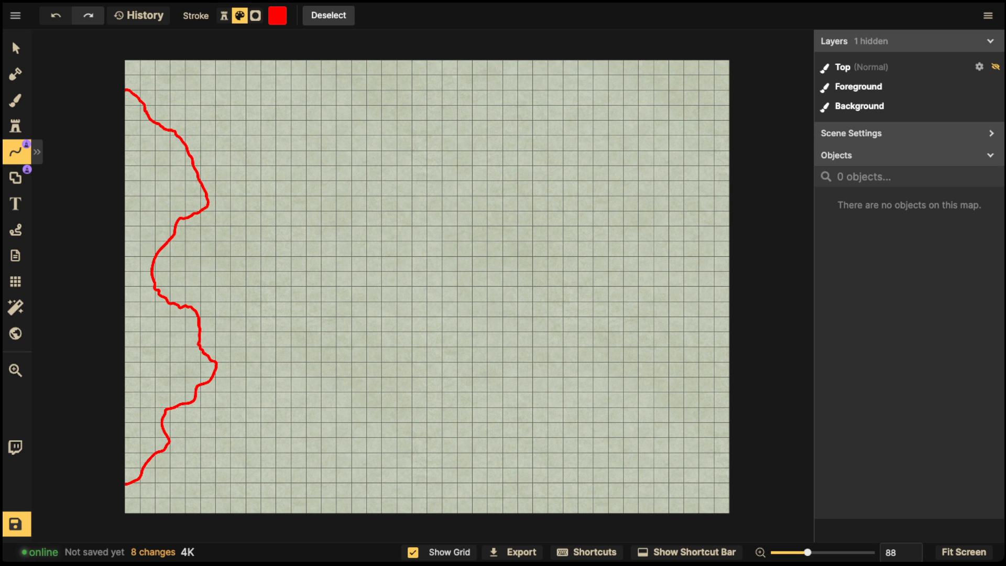
# - Draw a matching wavy red line down the map's right edge, starting and ending level with the left line's ends
pyautogui.moveTo(732, 90)
pyautogui.mouseDown()
pyautogui.moveTo(703, 109)
pyautogui.moveTo(686, 112)
pyautogui.moveTo(679, 102)
pyautogui.moveTo(644, 137)
pyautogui.moveTo(648, 164)
pyautogui.moveTo(680, 158)
pyautogui.moveTo(680, 205)
pyautogui.moveTo(696, 227)
pyautogui.moveTo(678, 244)
pyautogui.moveTo(649, 240)
pyautogui.moveTo(624, 263)
pyautogui.moveTo(606, 308)
pyautogui.moveTo(650, 352)
pyautogui.moveTo(687, 366)
pyautogui.moveTo(703, 393)
pyautogui.moveTo(690, 427)
pyautogui.moveTo(704, 442)
pyautogui.moveTo(695, 466)
pyautogui.moveTo(733, 479)
pyautogui.mouseUp()
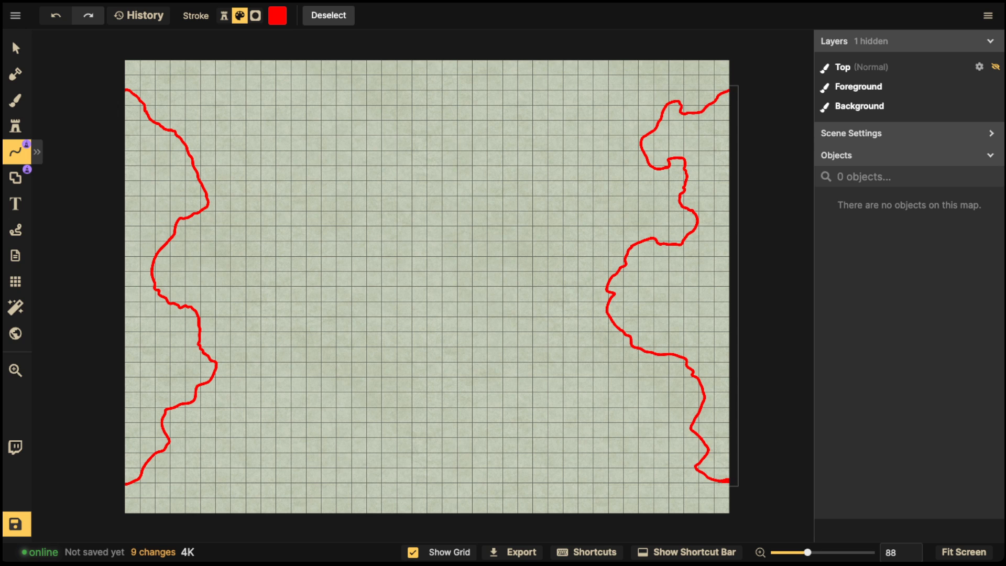
pyautogui.press('Escape')
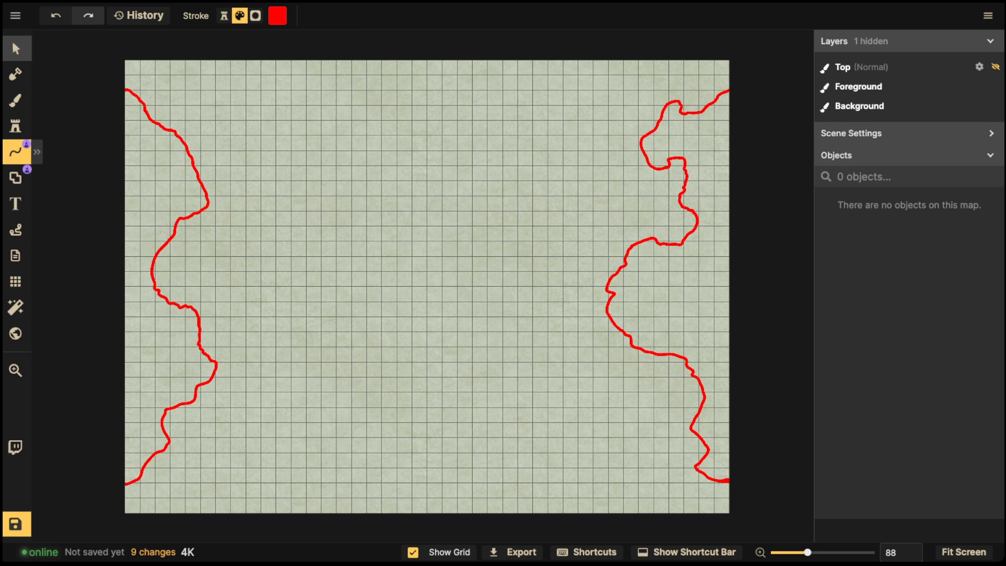
# - Move the two edge lines together mid-map to check that their ends meet, and undo both moves
pyautogui.click(16, 48)
pyautogui.click(152, 120)
pyautogui.press('Escape')
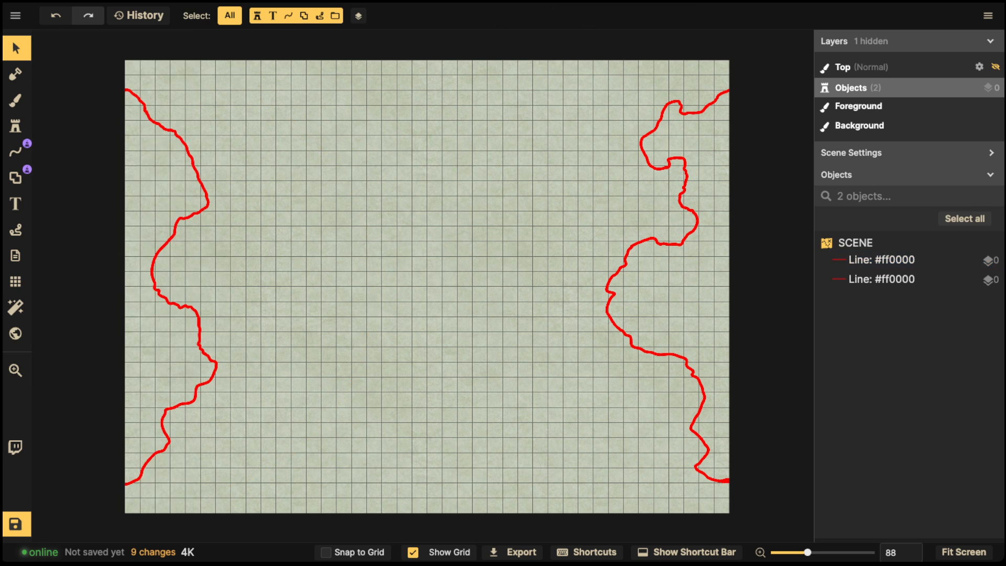
pyautogui.moveTo(366, 289); pyautogui.dragTo(398, 285)
pyautogui.click(231, 178)
pyautogui.moveTo(230, 178); pyautogui.dragTo(464, 184)
pyautogui.moveTo(716, 183); pyautogui.dragTo(340, 189)
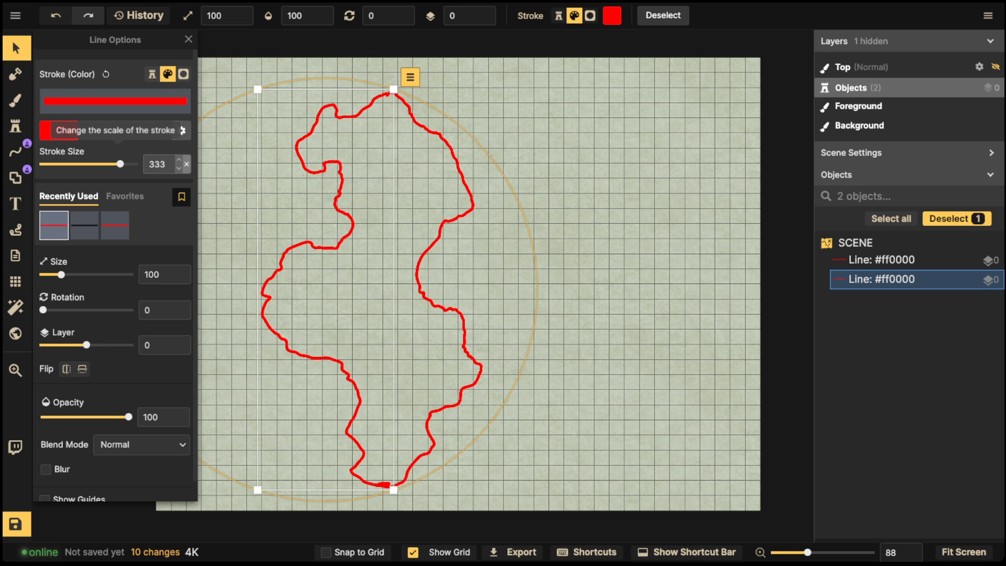
pyautogui.hotkey('ctrl', 'z')
pyautogui.hotkey('ctrl', 'z')
pyautogui.click(230, 178)
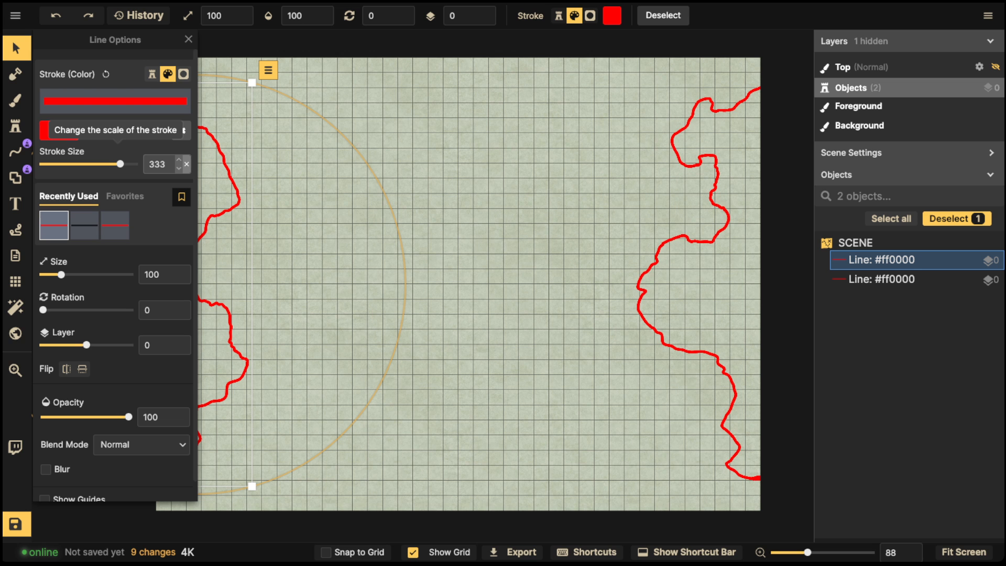
pyautogui.click(334, 59)
# - Join the left and right boundary lines with red freehand lines running across the map's upper and lower parts
pyautogui.scroll(-1, 334, 59)
pyautogui.moveTo(334, 59); pyautogui.dragTo(327, 114)
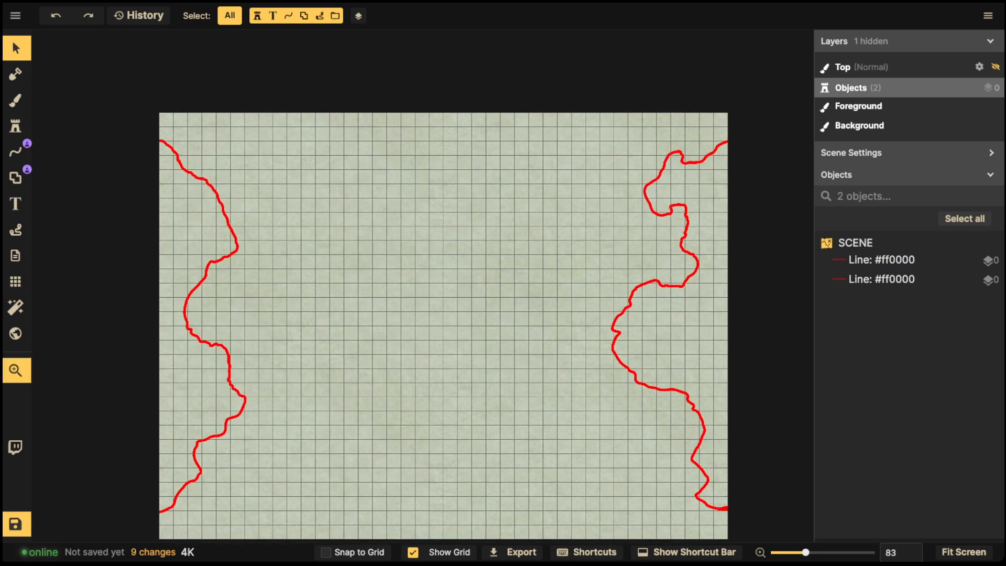
pyautogui.click(15, 151)
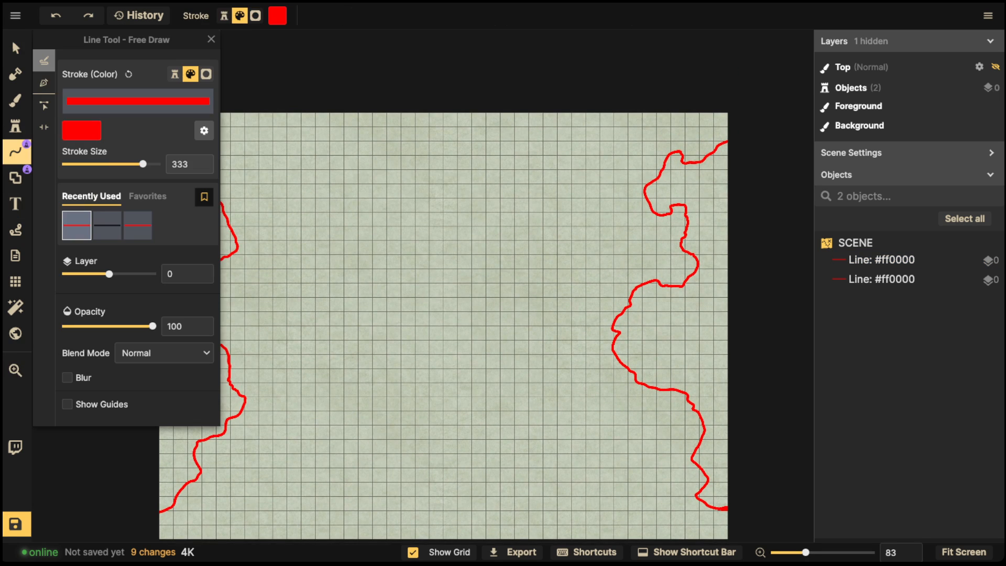
pyautogui.scroll(-1, 318, 197)
pyautogui.moveTo(319, 196); pyautogui.dragTo(416, 200)
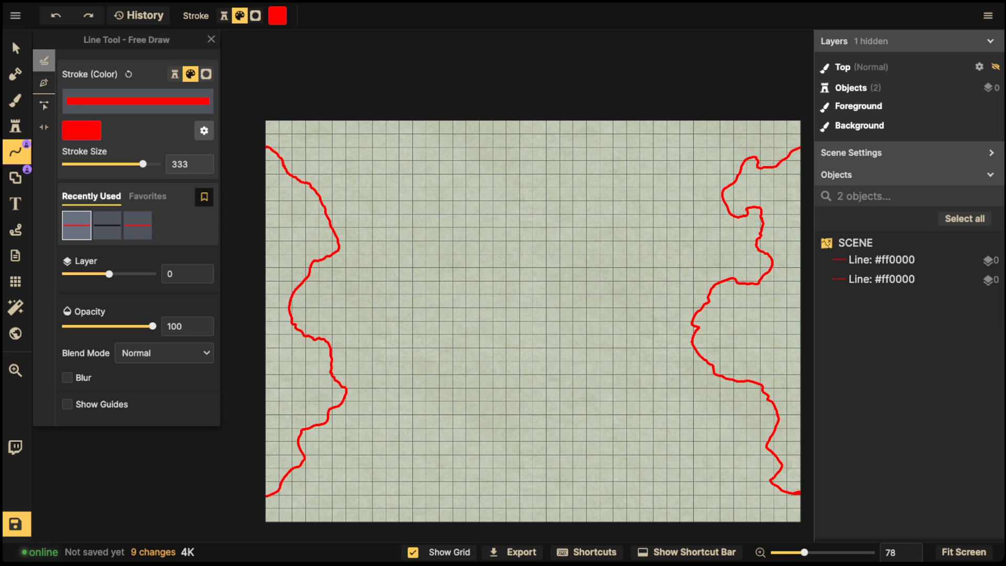
pyautogui.moveTo(310, 182)
pyautogui.mouseDown()
pyautogui.moveTo(346, 151)
pyautogui.moveTo(392, 144)
pyautogui.moveTo(407, 156)
pyautogui.moveTo(406, 173)
pyautogui.moveTo(430, 181)
pyautogui.moveTo(494, 168)
pyautogui.moveTo(503, 201)
pyautogui.moveTo(540, 172)
pyautogui.moveTo(583, 176)
pyautogui.moveTo(623, 154)
pyautogui.moveTo(683, 170)
pyautogui.moveTo(720, 149)
pyautogui.moveTo(743, 157)
pyautogui.mouseUp()
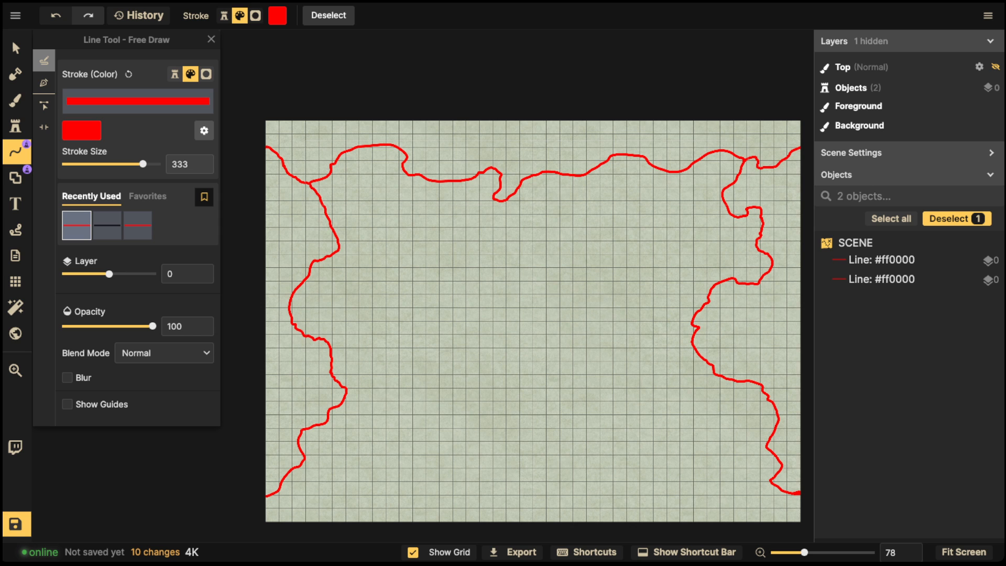
pyautogui.press('space')
pyautogui.moveTo(533, 321); pyautogui.dragTo(503, 242)
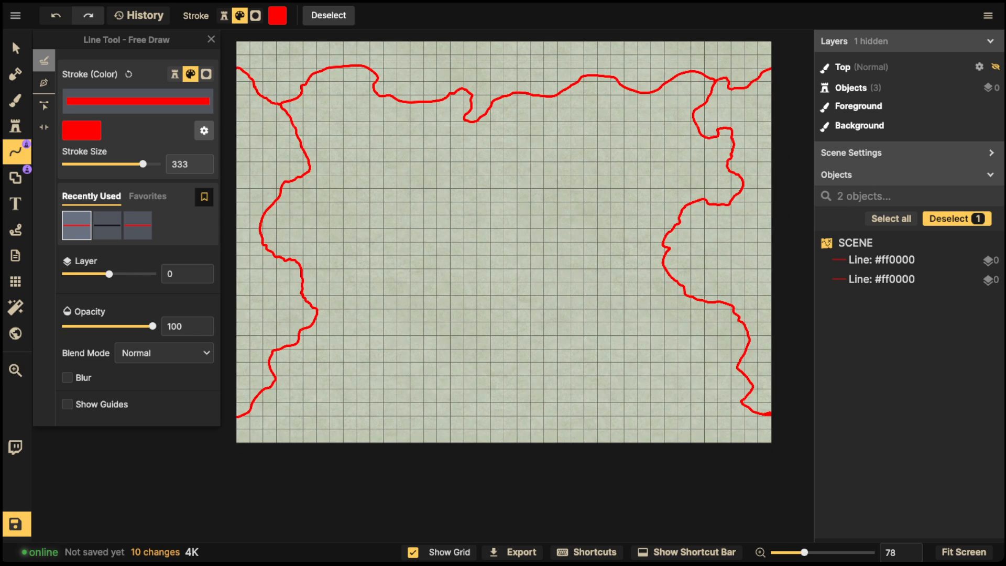
pyautogui.moveTo(273, 387)
pyautogui.mouseDown()
pyautogui.moveTo(285, 422)
pyautogui.moveTo(331, 425)
pyautogui.moveTo(370, 395)
pyautogui.moveTo(434, 418)
pyautogui.moveTo(531, 385)
pyautogui.moveTo(555, 391)
pyautogui.moveTo(557, 419)
pyautogui.moveTo(588, 423)
pyautogui.moveTo(607, 418)
pyautogui.moveTo(644, 381)
pyautogui.moveTo(663, 395)
pyautogui.moveTo(695, 380)
pyautogui.moveTo(741, 401)
pyautogui.mouseUp()
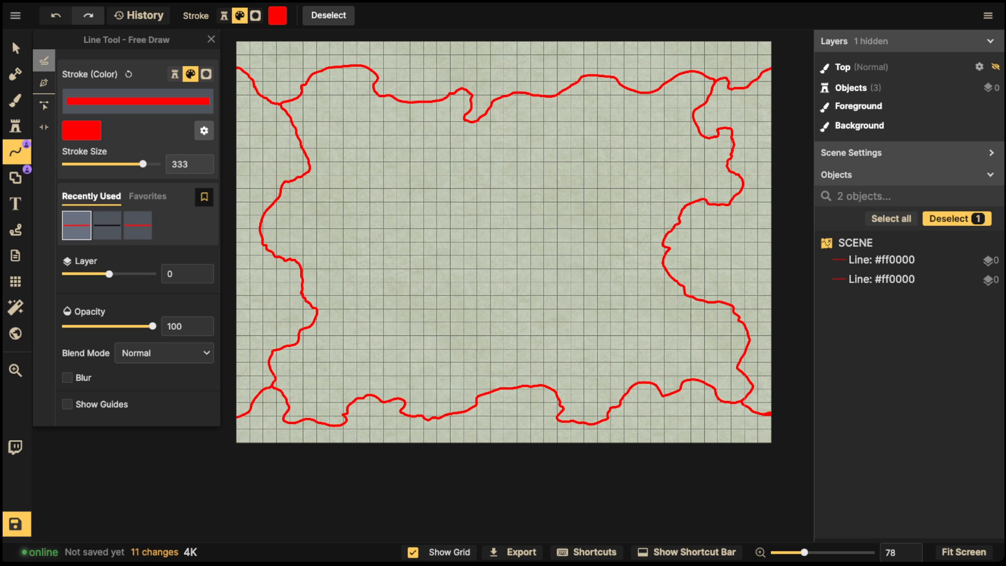
# - Outline a large rounded region above the lower boundary, with smaller regions attached at its lower right and upper left
pyautogui.moveTo(475, 399)
pyautogui.mouseDown()
pyautogui.moveTo(445, 377)
pyautogui.moveTo(408, 318)
pyautogui.moveTo(445, 269)
pyautogui.moveTo(516, 219)
pyautogui.moveTo(577, 219)
pyautogui.moveTo(620, 270)
pyautogui.moveTo(623, 311)
pyautogui.moveTo(597, 334)
pyautogui.moveTo(587, 377)
pyautogui.moveTo(546, 388)
pyautogui.mouseUp()
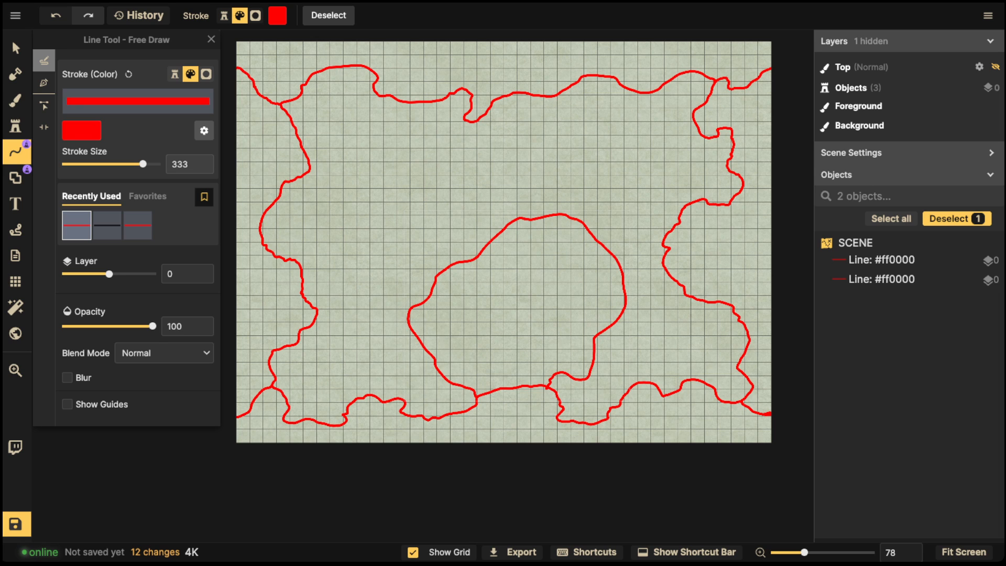
pyautogui.moveTo(591, 372)
pyautogui.mouseDown()
pyautogui.moveTo(617, 375)
pyautogui.moveTo(610, 354)
pyautogui.moveTo(626, 350)
pyautogui.moveTo(641, 359)
pyautogui.moveTo(644, 381)
pyautogui.mouseUp()
pyautogui.hotkey('ctrl', 'z')
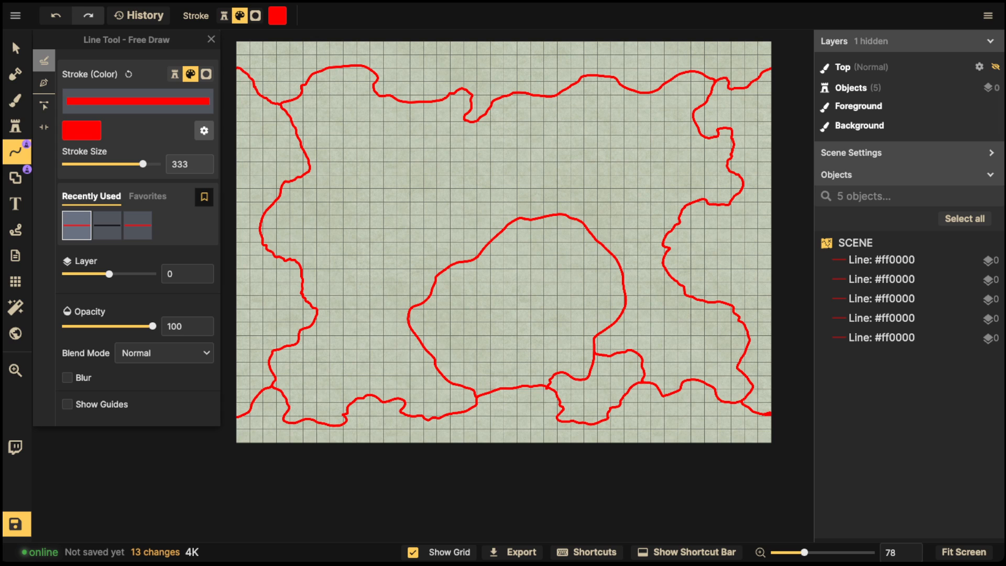
pyautogui.moveTo(409, 307)
pyautogui.mouseDown()
pyautogui.moveTo(357, 248)
pyautogui.moveTo(378, 226)
pyautogui.moveTo(409, 215)
pyautogui.moveTo(461, 221)
pyautogui.moveTo(492, 239)
pyautogui.mouseUp()
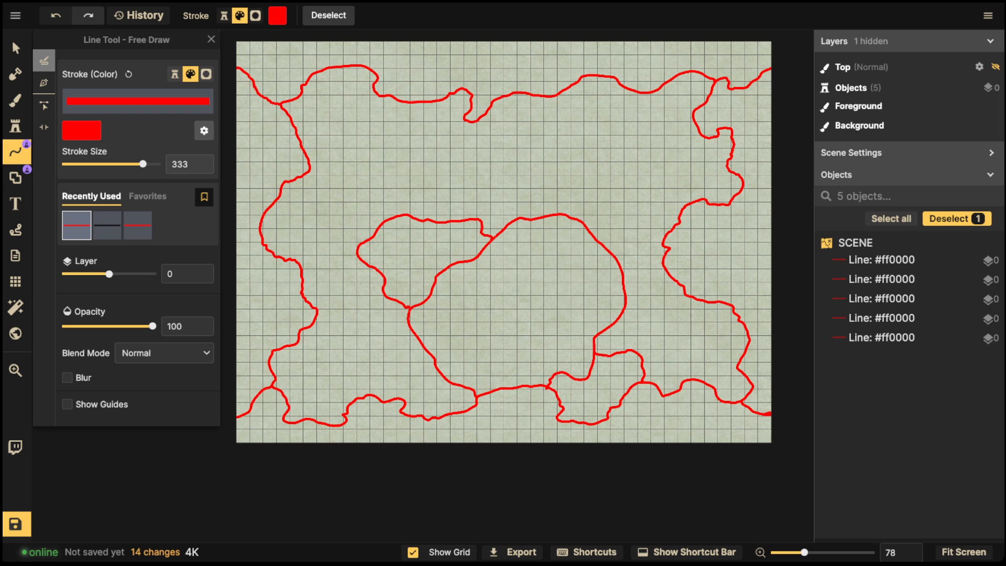
pyautogui.moveTo(488, 187)
pyautogui.mouseDown()
pyautogui.moveTo(546, 180)
pyautogui.moveTo(542, 148)
pyautogui.moveTo(592, 125)
pyautogui.mouseUp()
pyautogui.hotkey('ctrl', 'z')
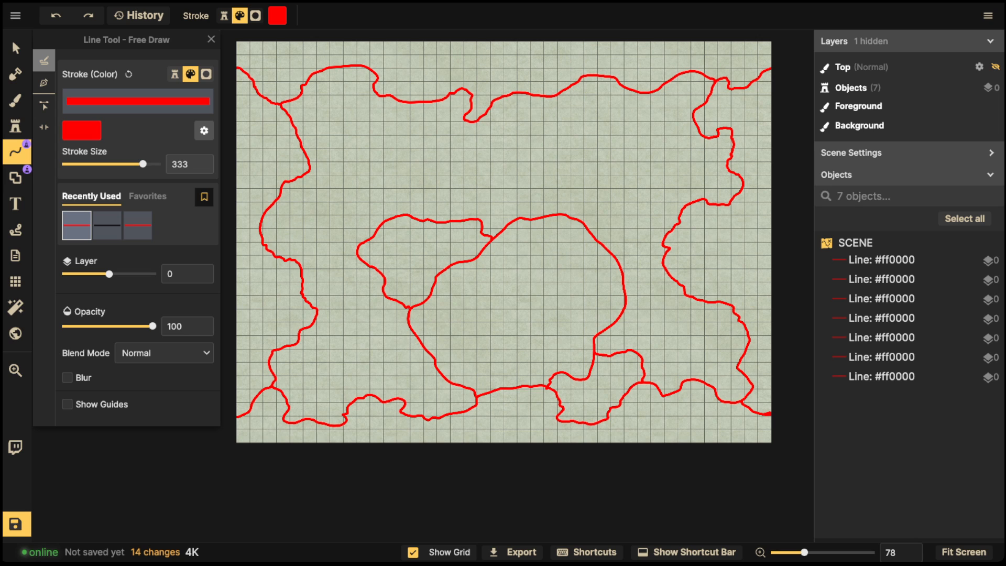
# - Divide the area between the large central region and the right and upper boundaries with four red freehand lines
pyautogui.moveTo(623, 268)
pyautogui.mouseDown()
pyautogui.moveTo(651, 252)
pyautogui.moveTo(663, 261)
pyautogui.mouseUp()
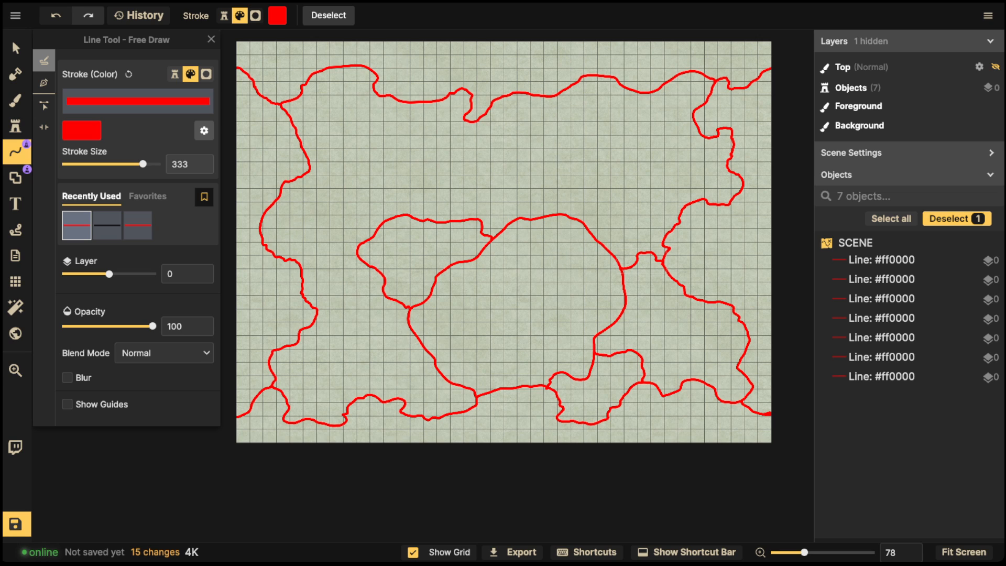
pyautogui.moveTo(679, 211)
pyautogui.mouseDown()
pyautogui.moveTo(671, 198)
pyautogui.moveTo(682, 176)
pyautogui.moveTo(648, 160)
pyautogui.moveTo(607, 172)
pyautogui.moveTo(602, 224)
pyautogui.moveTo(584, 228)
pyautogui.mouseUp()
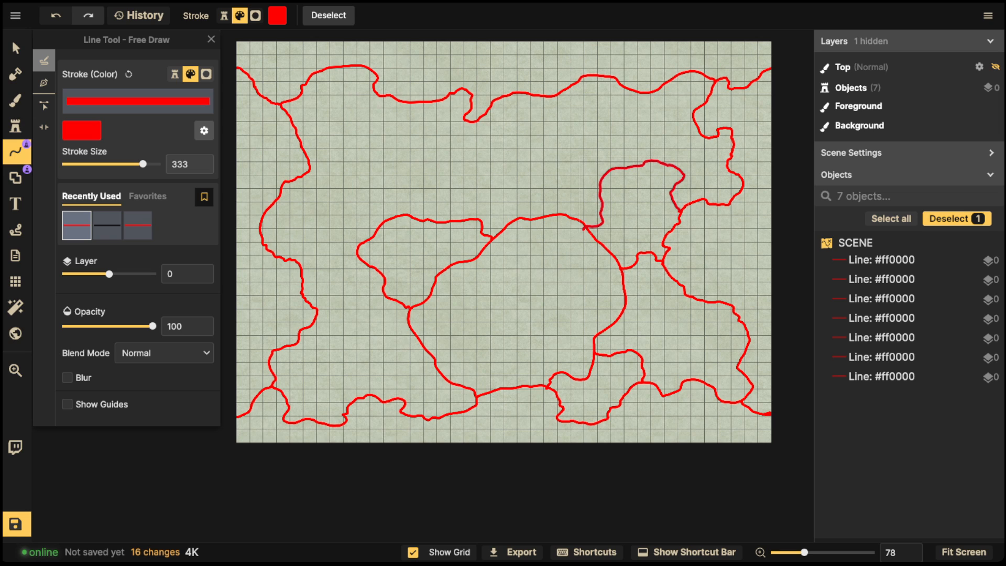
pyautogui.moveTo(601, 179)
pyautogui.mouseDown()
pyautogui.moveTo(557, 160)
pyautogui.moveTo(529, 193)
pyautogui.moveTo(539, 216)
pyautogui.mouseUp()
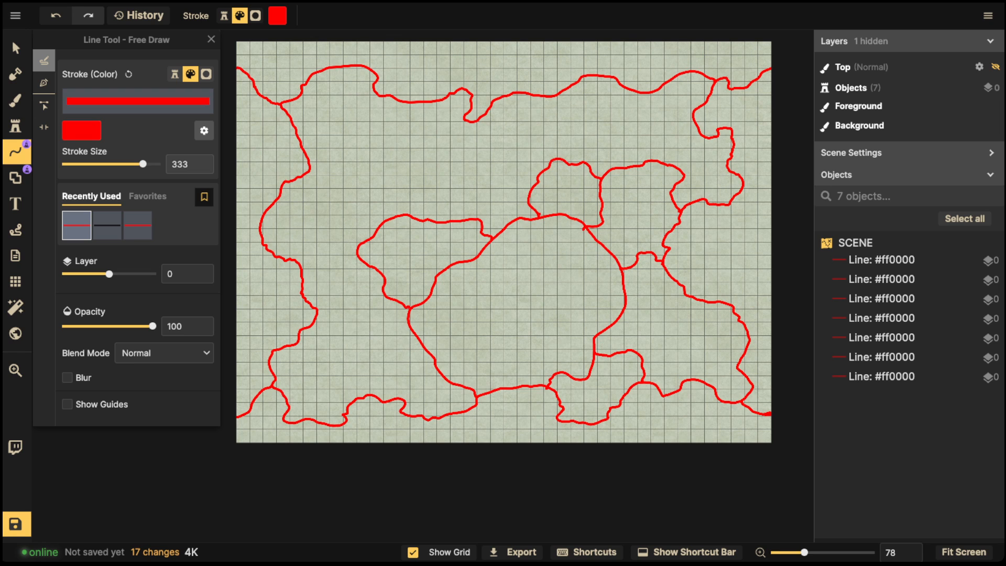
pyautogui.moveTo(549, 159)
pyautogui.mouseDown()
pyautogui.moveTo(537, 145)
pyautogui.moveTo(534, 97)
pyautogui.mouseUp()
pyautogui.press('Escape')
# - Draw three red lines between the central regions and the left boundary, enclosing two small regions and linking them to that boundary
pyautogui.moveTo(384, 296)
pyautogui.mouseDown()
pyautogui.moveTo(369, 350)
pyautogui.moveTo(407, 372)
pyautogui.moveTo(434, 365)
pyautogui.mouseUp()
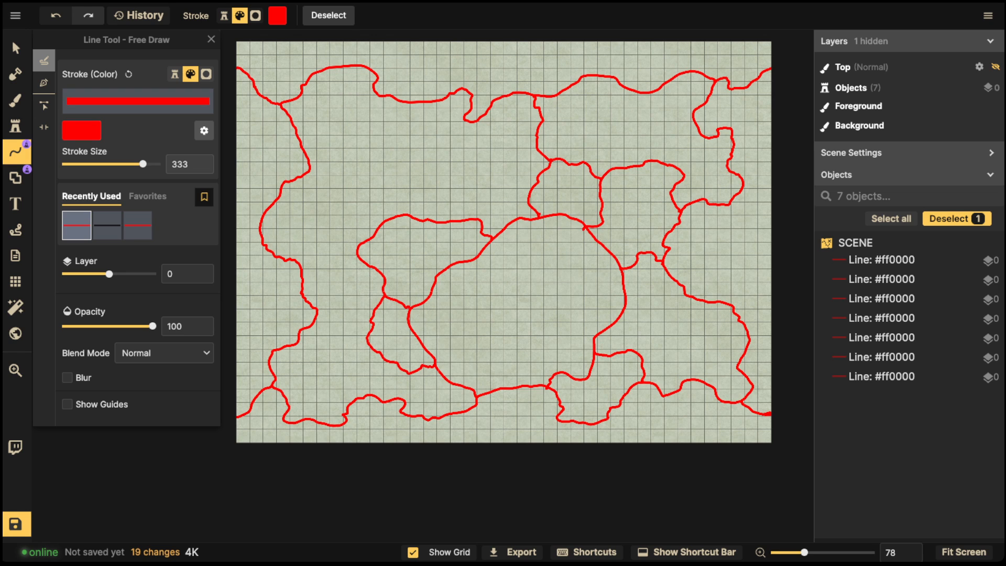
pyautogui.press('Escape')
pyautogui.moveTo(373, 310)
pyautogui.mouseDown()
pyautogui.moveTo(356, 297)
pyautogui.moveTo(316, 311)
pyautogui.mouseUp()
pyautogui.press('Escape')
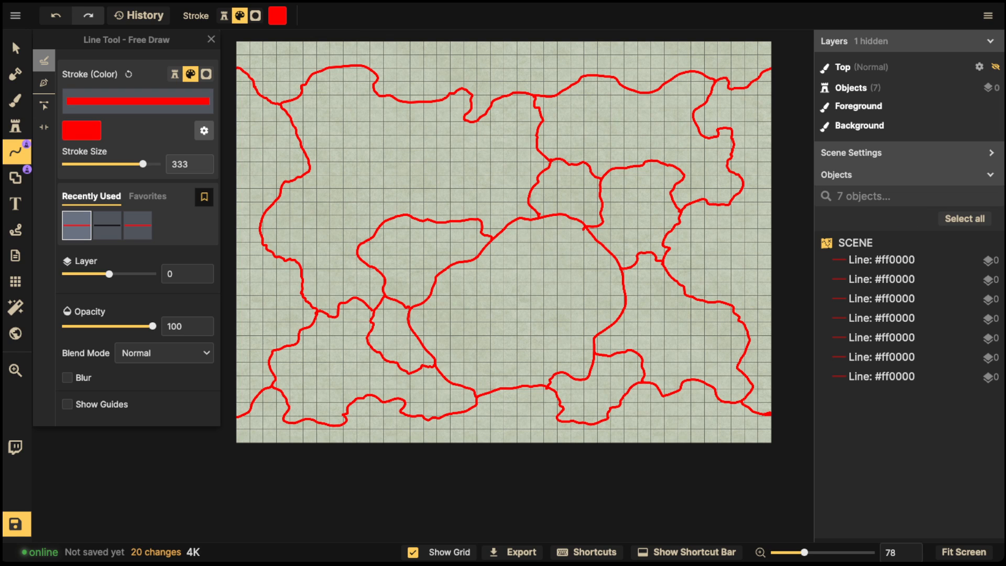
pyautogui.moveTo(352, 297)
pyautogui.mouseDown()
pyautogui.moveTo(344, 284)
pyautogui.moveTo(358, 257)
pyautogui.mouseUp()
pyautogui.press('Escape')
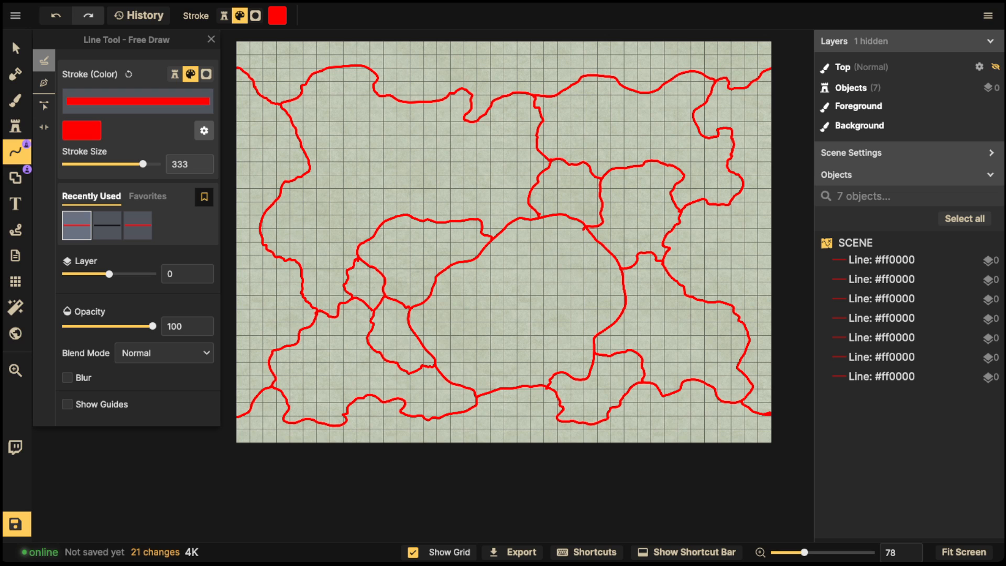
# - Divide the area between the upper boundary, left boundary and upper-left central region with three red freehand lines
pyautogui.moveTo(443, 221)
pyautogui.mouseDown()
pyautogui.moveTo(458, 182)
pyautogui.moveTo(500, 161)
pyautogui.moveTo(495, 140)
pyautogui.moveTo(470, 122)
pyautogui.mouseUp()
pyautogui.press('Escape')
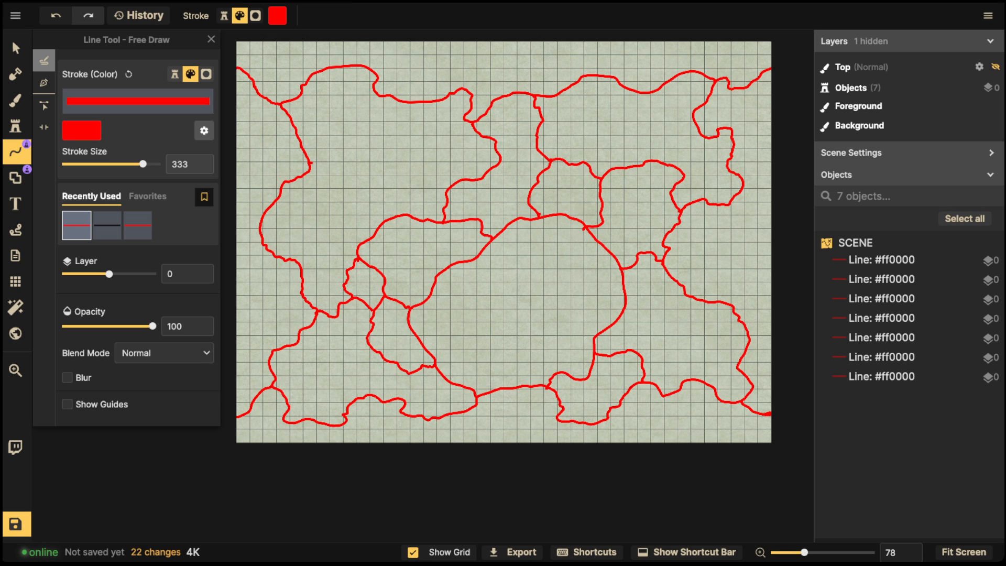
pyautogui.moveTo(311, 163)
pyautogui.mouseDown()
pyautogui.moveTo(330, 153)
pyautogui.moveTo(339, 130)
pyautogui.moveTo(372, 138)
pyautogui.moveTo(389, 97)
pyautogui.mouseUp()
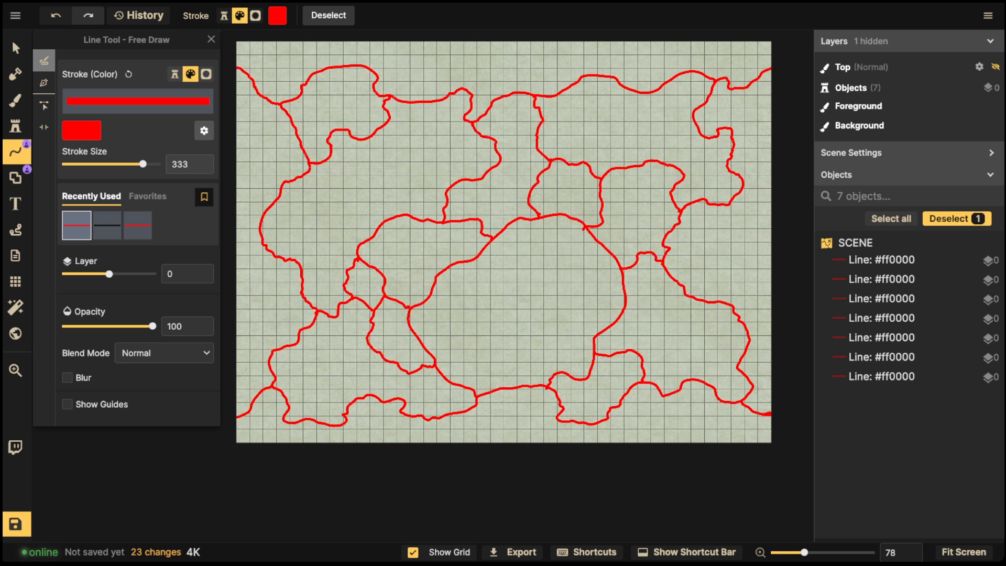
pyautogui.hotkey('ctrl', 'z')
pyautogui.moveTo(396, 101)
pyautogui.mouseDown()
pyautogui.moveTo(406, 141)
pyautogui.moveTo(383, 159)
pyautogui.moveTo(359, 160)
pyautogui.moveTo(334, 131)
pyautogui.moveTo(306, 155)
pyautogui.mouseUp()
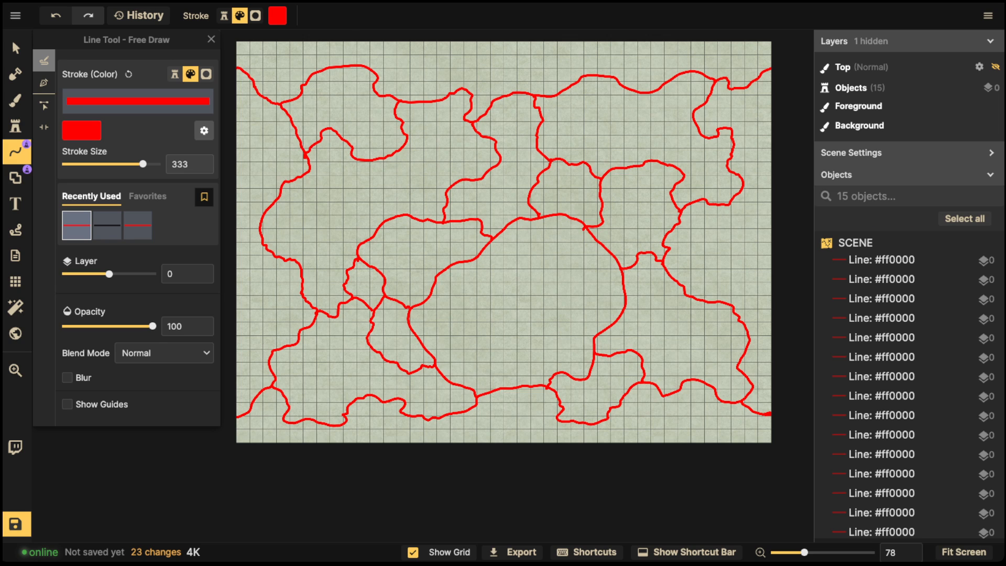
pyautogui.moveTo(404, 149)
pyautogui.mouseDown()
pyautogui.moveTo(445, 150)
pyautogui.moveTo(443, 191)
pyautogui.mouseUp()
# - Select all the red boundary lines on the map and group them under the name Plates
pyautogui.click(16, 48)
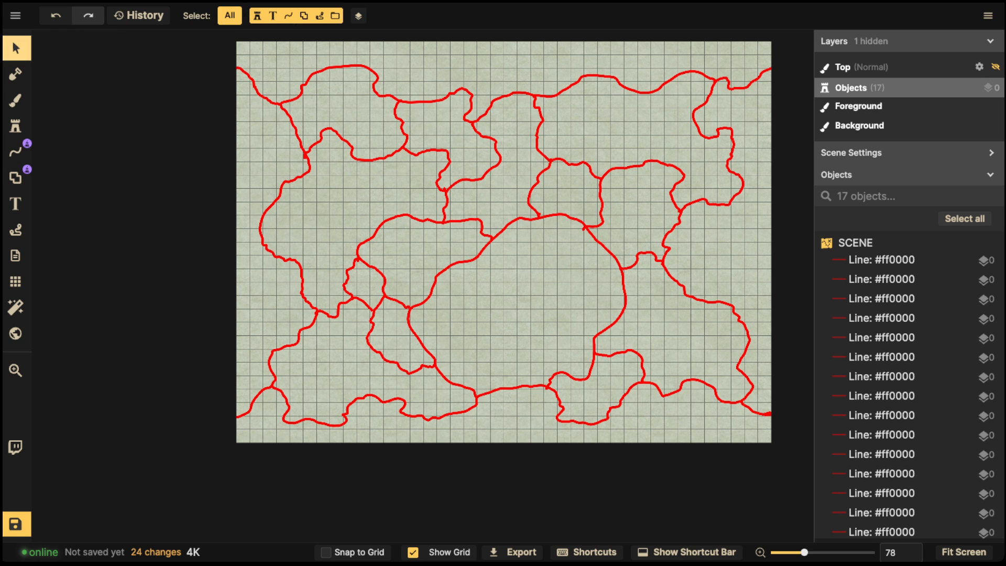
pyautogui.moveTo(188, 33); pyautogui.dragTo(813, 446)
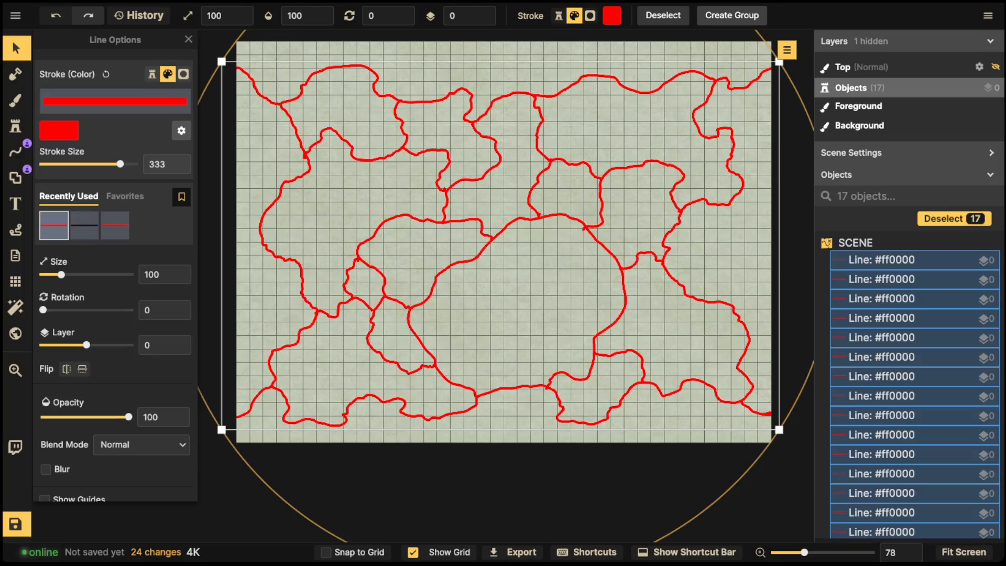
pyautogui.hotkey('ctrl', 'g')
pyautogui.write('P')
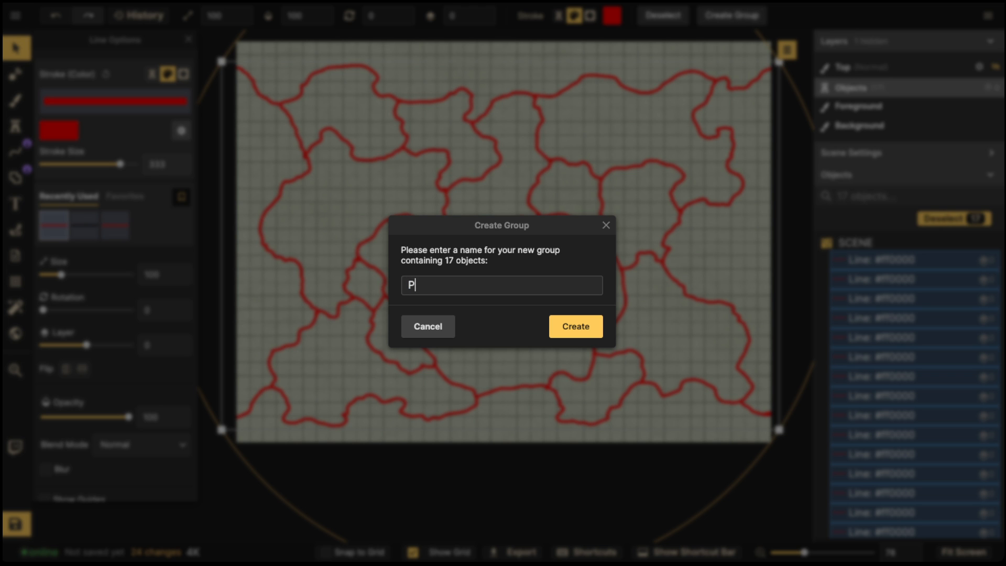
pyautogui.write('lates')
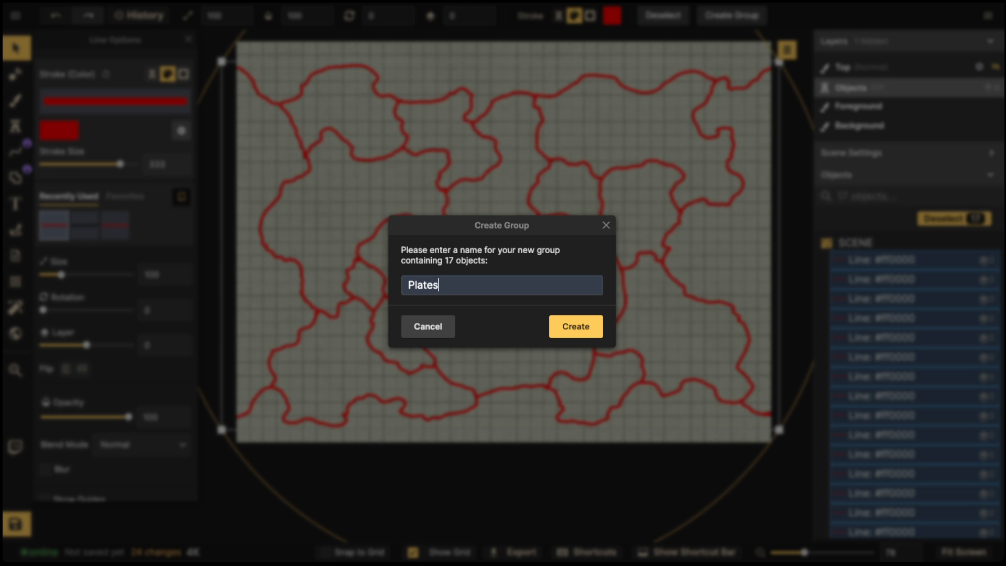
pyautogui.press('Return')
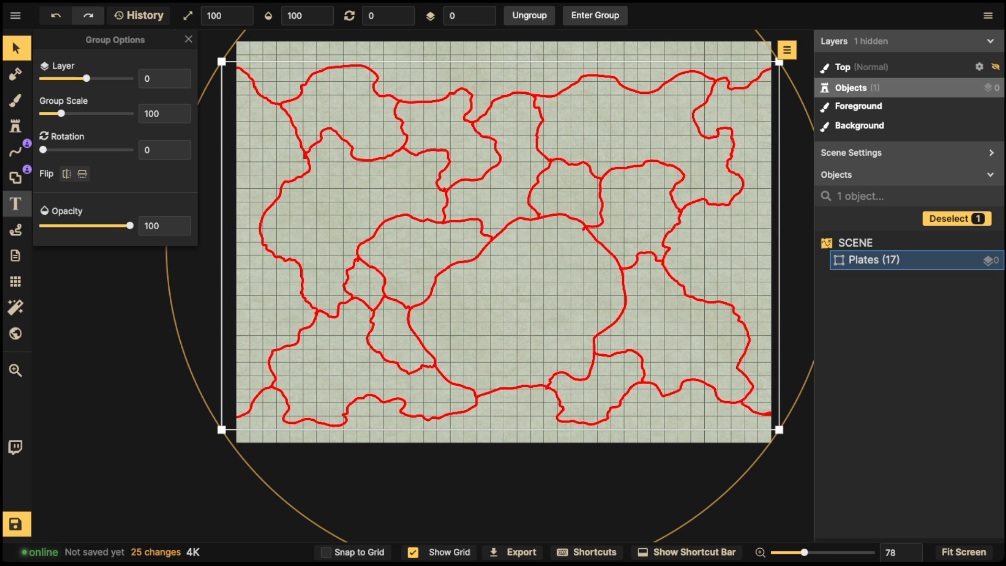
# - Hide the map grid and set the Plates group's layer to -5
pyautogui.click(15, 281)
pyautogui.click(45, 66)
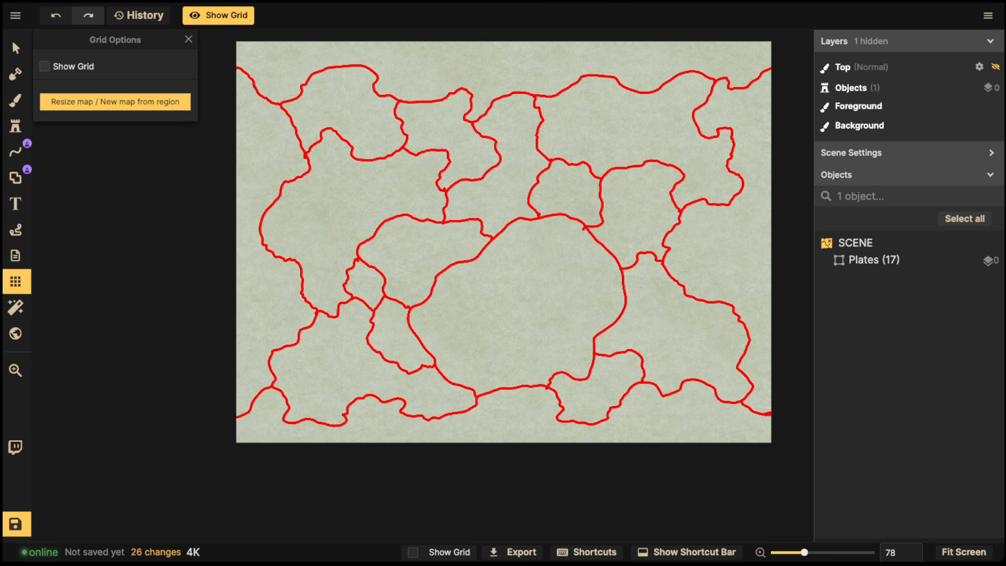
pyautogui.click(873, 260)
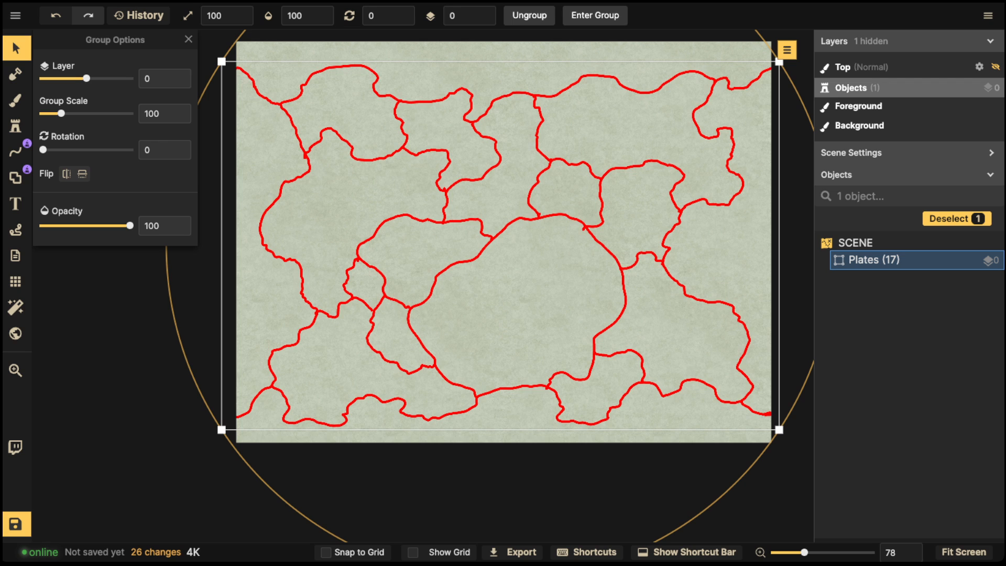
pyautogui.click(483, 21)
pyautogui.click(483, 21)
pyautogui.click(483, 21)
pyautogui.click(482, 21)
pyautogui.click(482, 21)
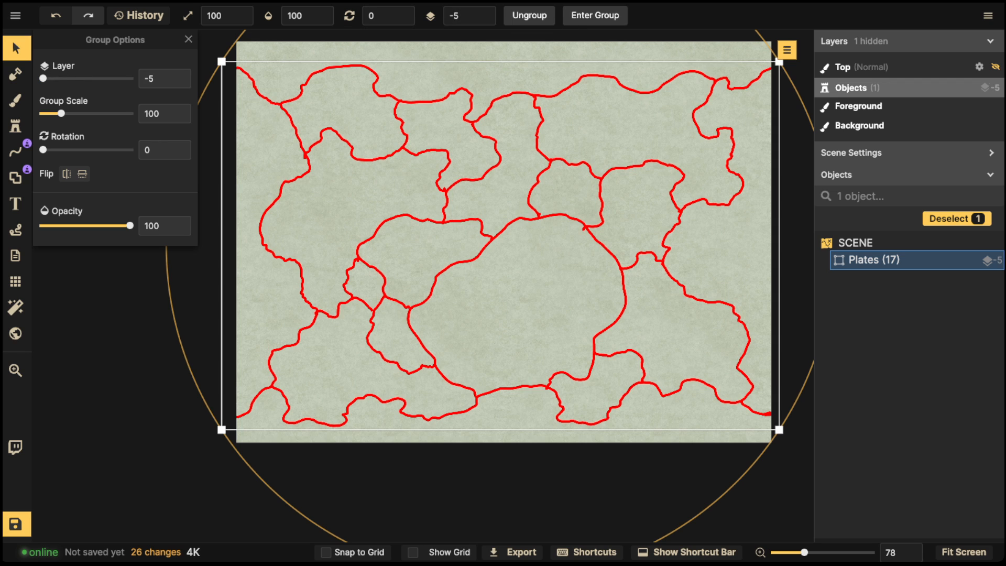
pyautogui.click(157, 278)
# - Trace the large upper-left landmass and the two joined regions right of centre with black freehand outlines of stroke size 333
pyautogui.click(15, 152)
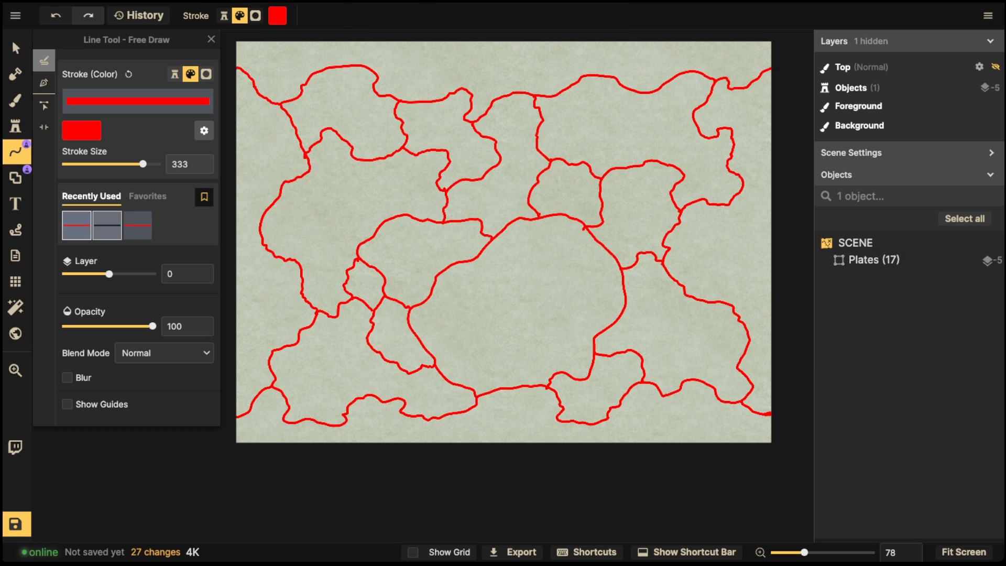
pyautogui.click(107, 225)
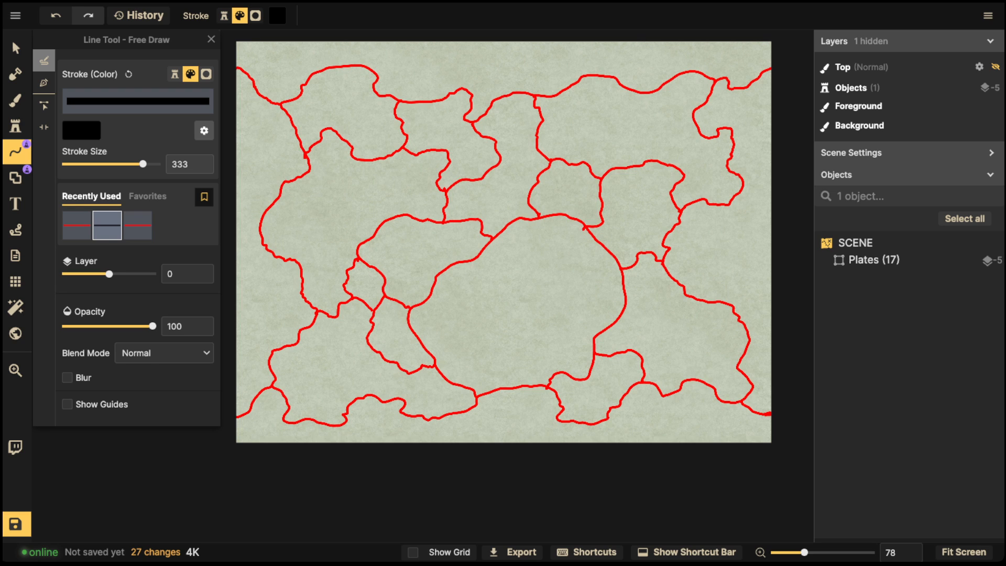
pyautogui.moveTo(443, 100)
pyautogui.mouseDown()
pyautogui.moveTo(382, 94)
pyautogui.moveTo(360, 65)
pyautogui.moveTo(310, 79)
pyautogui.moveTo(282, 105)
pyautogui.moveTo(308, 161)
pyautogui.moveTo(263, 220)
pyautogui.moveTo(267, 248)
pyautogui.moveTo(296, 261)
pyautogui.moveTo(312, 303)
pyautogui.moveTo(334, 316)
pyautogui.moveTo(351, 297)
pyautogui.moveTo(358, 246)
pyautogui.moveTo(395, 216)
pyautogui.moveTo(430, 227)
pyautogui.moveTo(445, 214)
pyautogui.moveTo(444, 190)
pyautogui.moveTo(499, 163)
pyautogui.mouseUp()
pyautogui.moveTo(492, 138)
pyautogui.mouseDown()
pyautogui.moveTo(459, 116)
pyautogui.moveTo(470, 92)
pyautogui.moveTo(435, 102)
pyautogui.mouseUp()
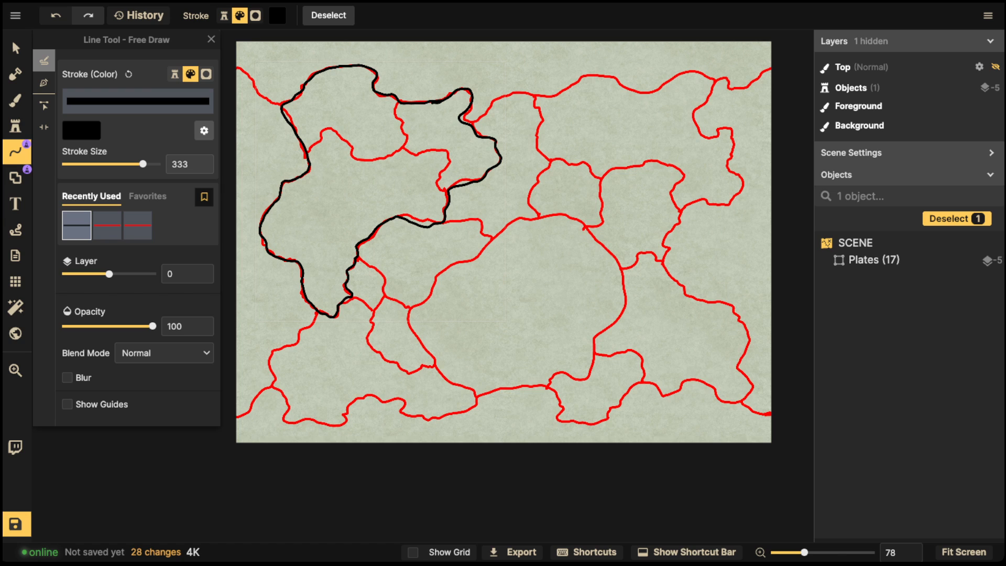
pyautogui.moveTo(601, 178)
pyautogui.mouseDown()
pyautogui.moveTo(584, 162)
pyautogui.moveTo(554, 159)
pyautogui.moveTo(536, 176)
pyautogui.moveTo(529, 208)
pyautogui.moveTo(582, 222)
pyautogui.moveTo(613, 261)
pyautogui.moveTo(646, 251)
pyautogui.moveTo(663, 260)
pyautogui.moveTo(662, 236)
pyautogui.moveTo(681, 216)
pyautogui.moveTo(670, 193)
pyautogui.moveTo(684, 176)
pyautogui.moveTo(663, 161)
pyautogui.moveTo(594, 177)
pyautogui.mouseUp()
pyautogui.press('Escape')
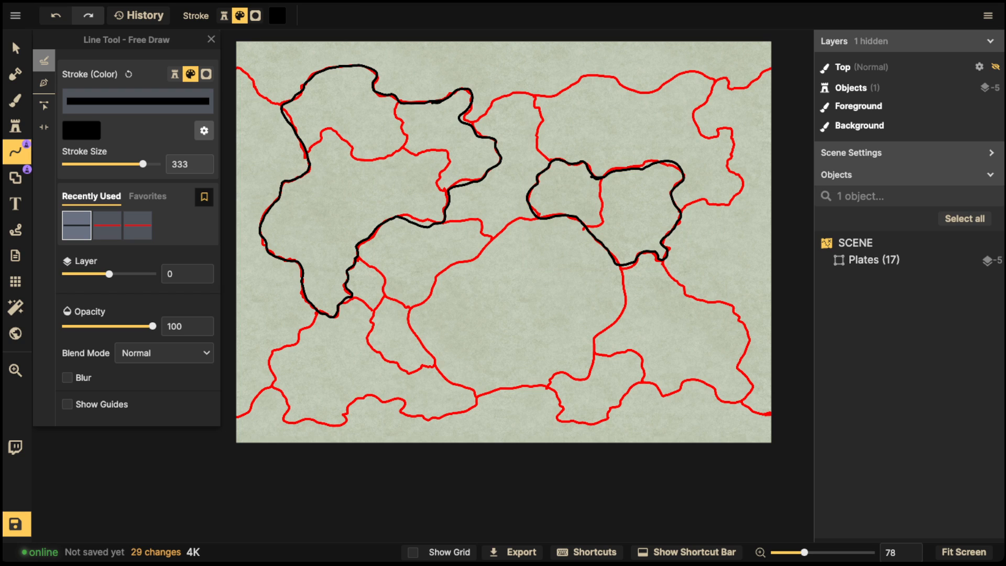
# - Outline four smaller landmasses in black: one at the lower right, one at the lower left, a small one below, and an islet at the right
pyautogui.moveTo(626, 351)
pyautogui.mouseDown()
pyautogui.moveTo(594, 353)
pyautogui.moveTo(588, 376)
pyautogui.moveTo(556, 373)
pyautogui.moveTo(548, 386)
pyautogui.moveTo(563, 401)
pyautogui.moveTo(559, 415)
pyautogui.moveTo(608, 417)
pyautogui.moveTo(638, 383)
pyautogui.moveTo(621, 349)
pyautogui.mouseUp()
pyautogui.moveTo(386, 296)
pyautogui.mouseDown()
pyautogui.moveTo(371, 335)
pyautogui.moveTo(392, 363)
pyautogui.moveTo(420, 367)
pyautogui.moveTo(433, 346)
pyautogui.moveTo(409, 308)
pyautogui.moveTo(387, 297)
pyautogui.mouseUp()
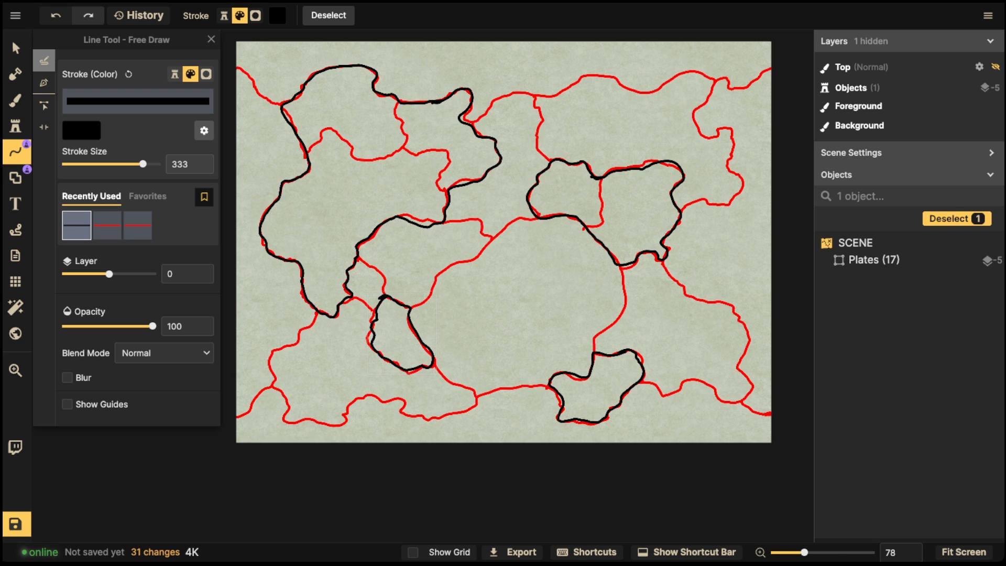
pyautogui.moveTo(469, 390)
pyautogui.mouseDown()
pyautogui.moveTo(448, 385)
pyautogui.moveTo(438, 401)
pyautogui.moveTo(451, 414)
pyautogui.moveTo(477, 408)
pyautogui.moveTo(472, 391)
pyautogui.mouseUp()
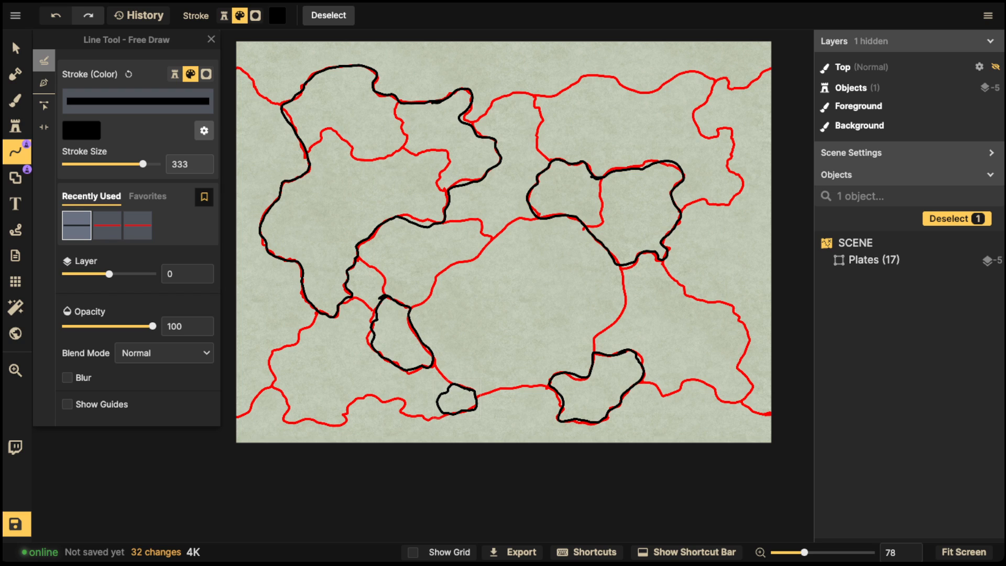
pyautogui.moveTo(730, 171)
pyautogui.mouseDown()
pyautogui.moveTo(703, 193)
pyautogui.moveTo(718, 208)
pyautogui.moveTo(740, 195)
pyautogui.moveTo(723, 170)
pyautogui.mouseUp()
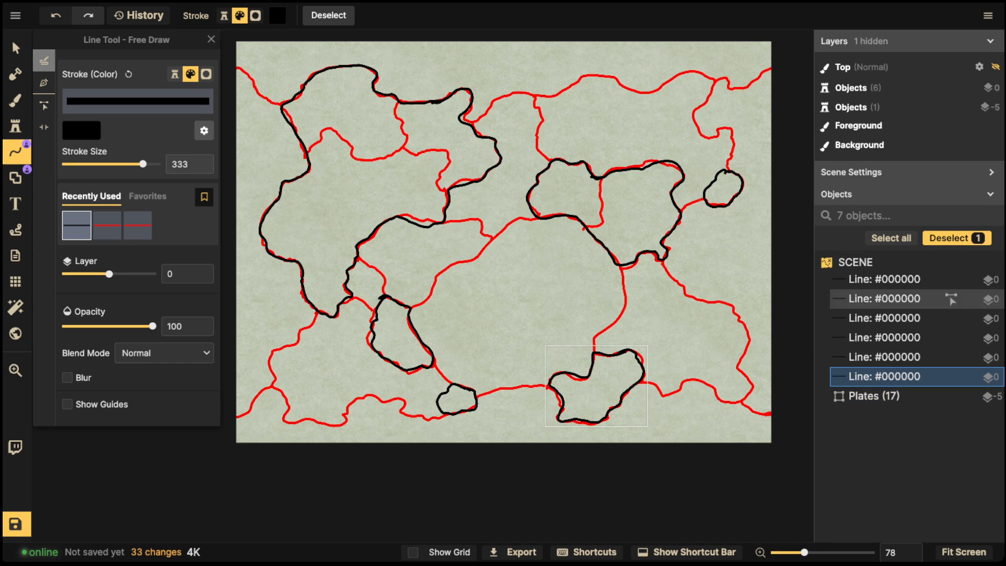
# - Enter the Plates group and activate freehand line drawing with the red stroke
pyautogui.click(953, 396)
pyautogui.click(908, 299)
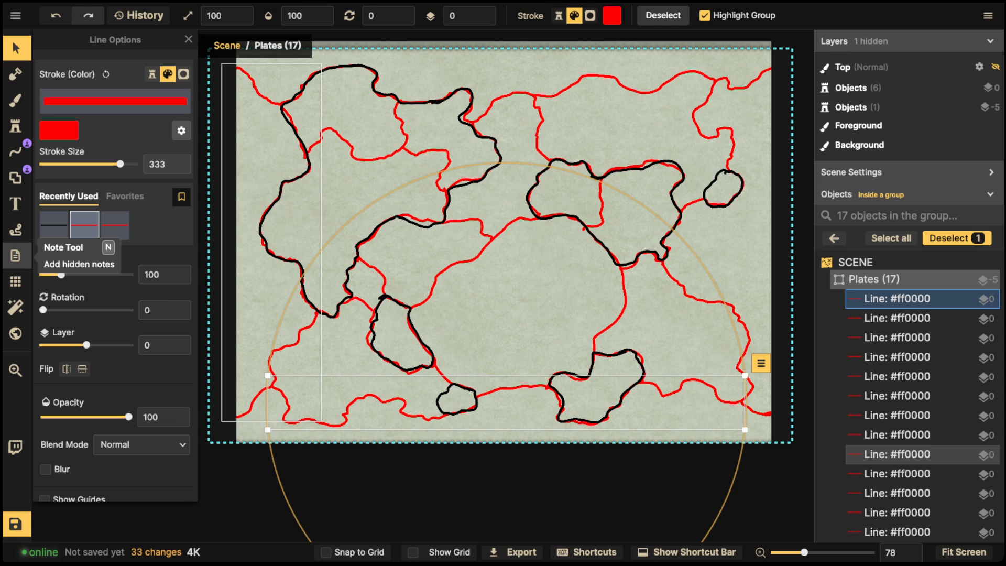
pyautogui.click(16, 152)
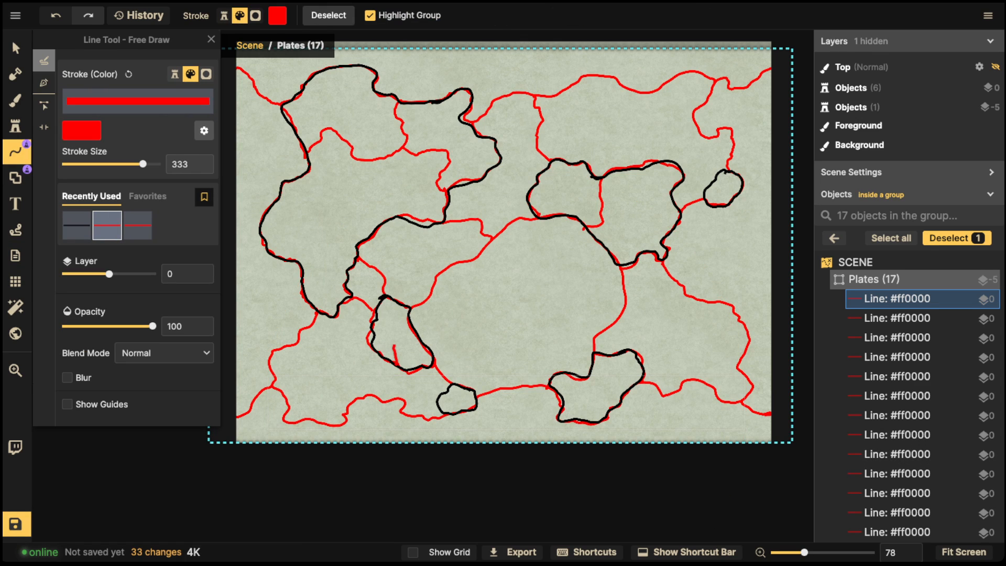
pyautogui.moveTo(394, 345)
pyautogui.mouseDown()
pyautogui.moveTo(415, 333)
pyautogui.moveTo(392, 315)
pyautogui.moveTo(394, 301)
pyautogui.mouseUp()
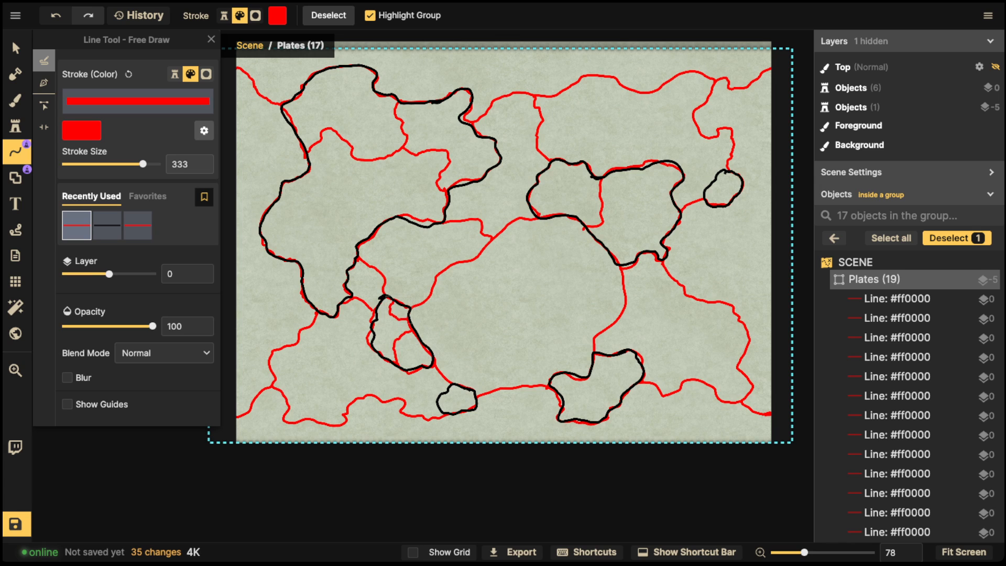
pyautogui.hotkey('ctrl', 'z')
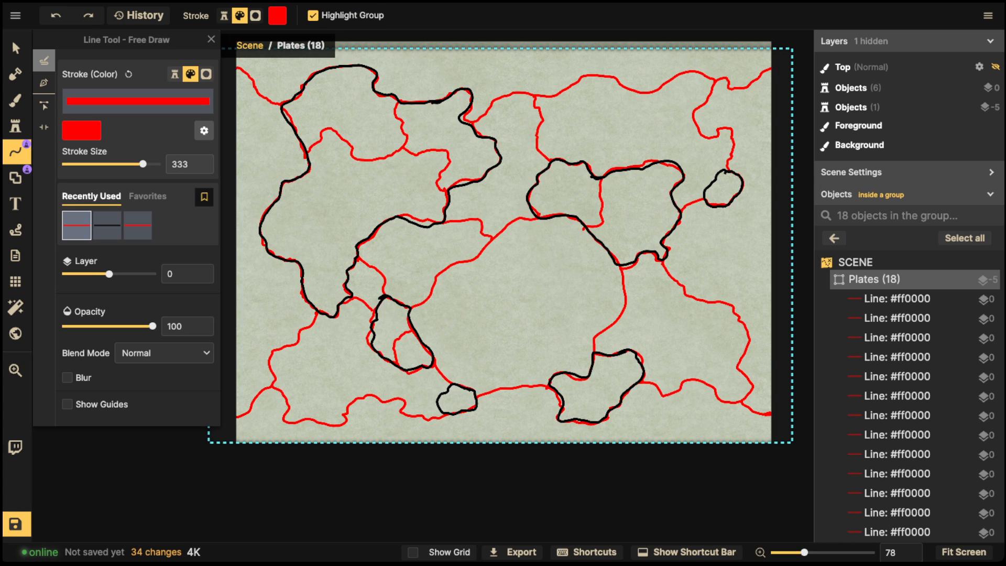
pyautogui.hotkey('ctrl', 'z')
pyautogui.moveTo(374, 321)
pyautogui.mouseDown()
pyautogui.moveTo(407, 328)
pyautogui.moveTo(393, 361)
pyautogui.mouseUp()
pyautogui.hotkey('ctrl', 'z')
pyautogui.hotkey('ctrl', 'z')
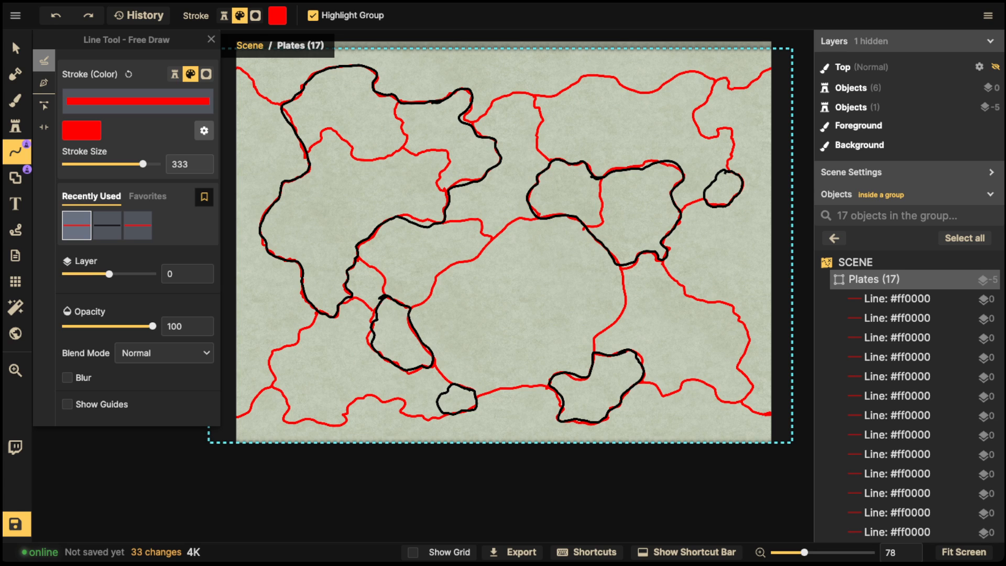
# - Draw red dividing lines inside the Plates group across the large left landmass and the three lower landmasses
pyautogui.moveTo(355, 246)
pyautogui.mouseDown()
pyautogui.moveTo(352, 214)
pyautogui.moveTo(308, 172)
pyautogui.mouseUp()
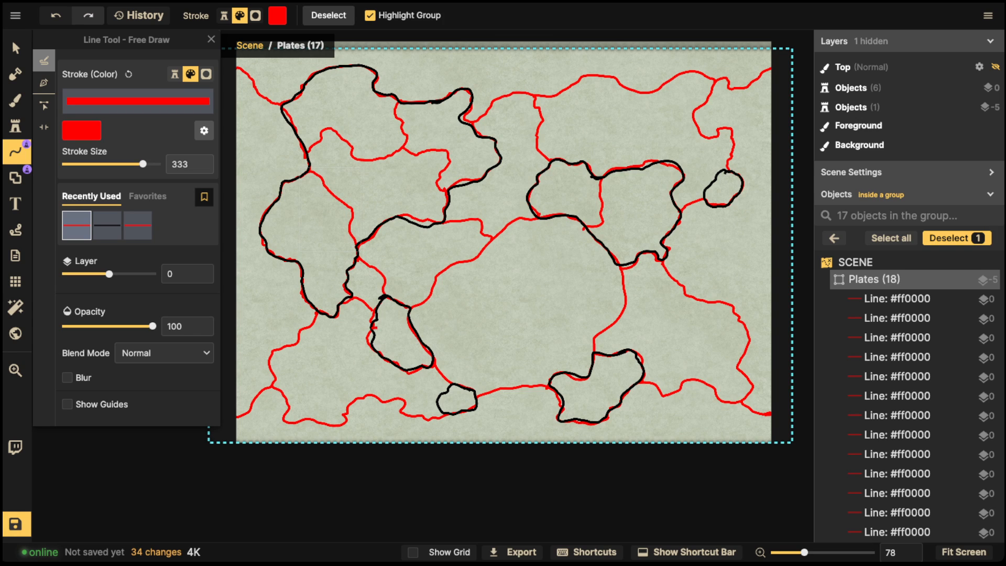
pyautogui.moveTo(376, 329)
pyautogui.mouseDown()
pyautogui.moveTo(392, 326)
pyautogui.moveTo(419, 364)
pyautogui.mouseUp()
pyautogui.moveTo(459, 393)
pyautogui.mouseDown()
pyautogui.moveTo(448, 404)
pyautogui.moveTo(459, 410)
pyautogui.mouseUp()
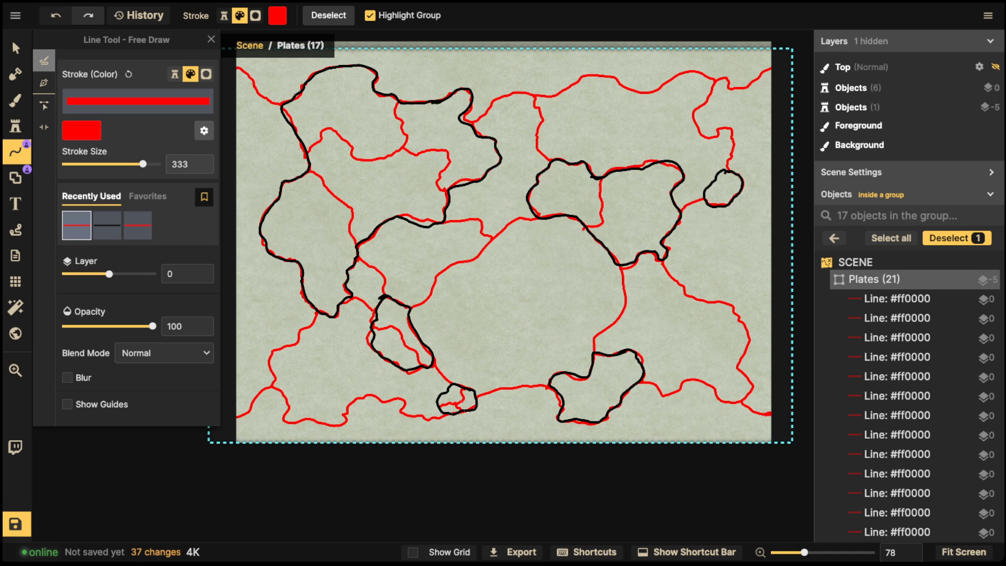
pyautogui.moveTo(589, 376)
pyautogui.mouseDown()
pyautogui.moveTo(580, 406)
pyautogui.moveTo(561, 406)
pyautogui.moveTo(611, 412)
pyautogui.mouseUp()
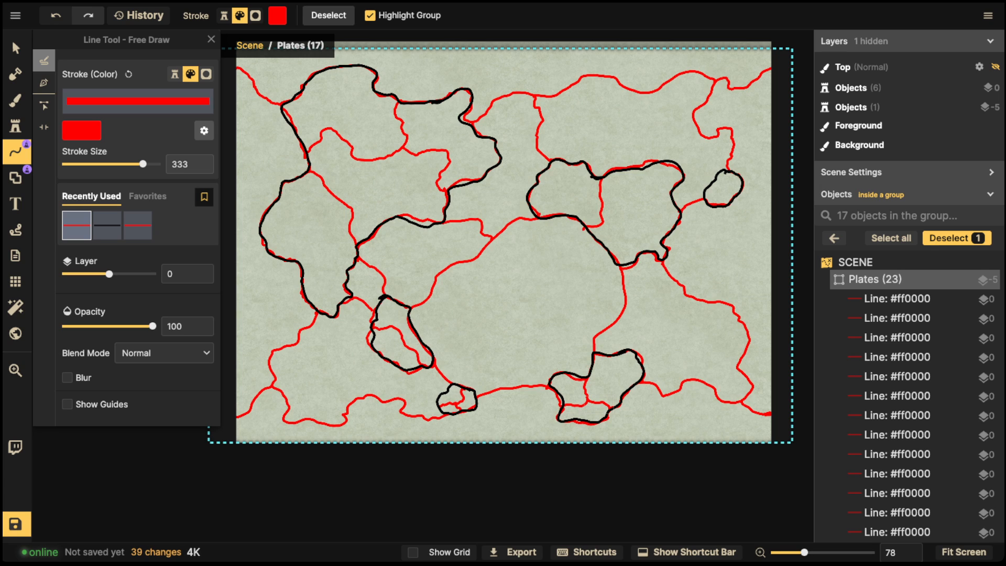
# - Split the landmass right of centre and the small right-hand islet with red freehand lines, and leave the Plates group
pyautogui.moveTo(602, 201)
pyautogui.mouseDown()
pyautogui.moveTo(652, 203)
pyautogui.moveTo(665, 192)
pyautogui.mouseUp()
pyautogui.moveTo(537, 184)
pyautogui.mouseDown()
pyautogui.moveTo(578, 188)
pyautogui.moveTo(593, 177)
pyautogui.mouseUp()
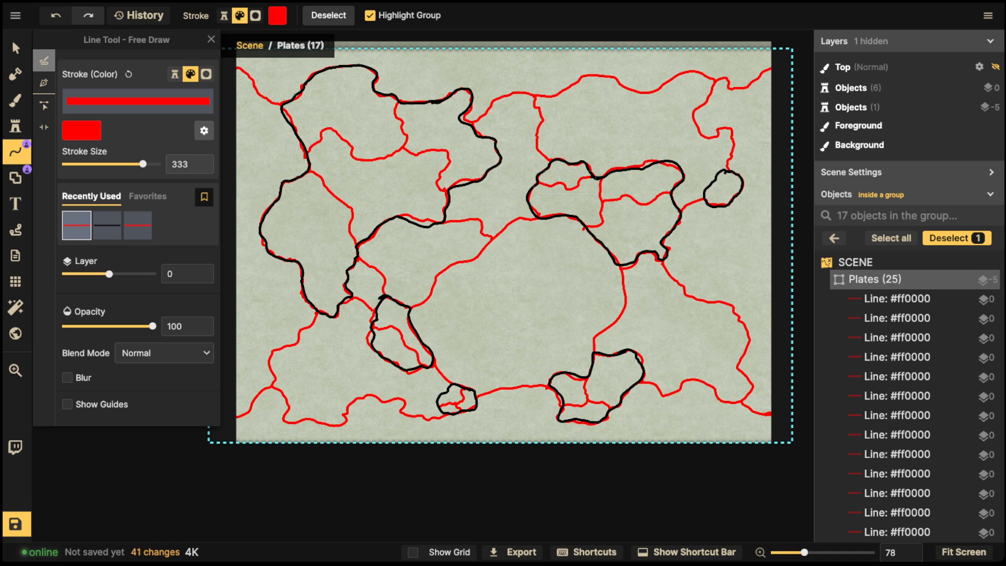
pyautogui.moveTo(719, 203)
pyautogui.mouseDown()
pyautogui.moveTo(728, 191)
pyautogui.moveTo(722, 173)
pyautogui.mouseUp()
pyautogui.click(16, 48)
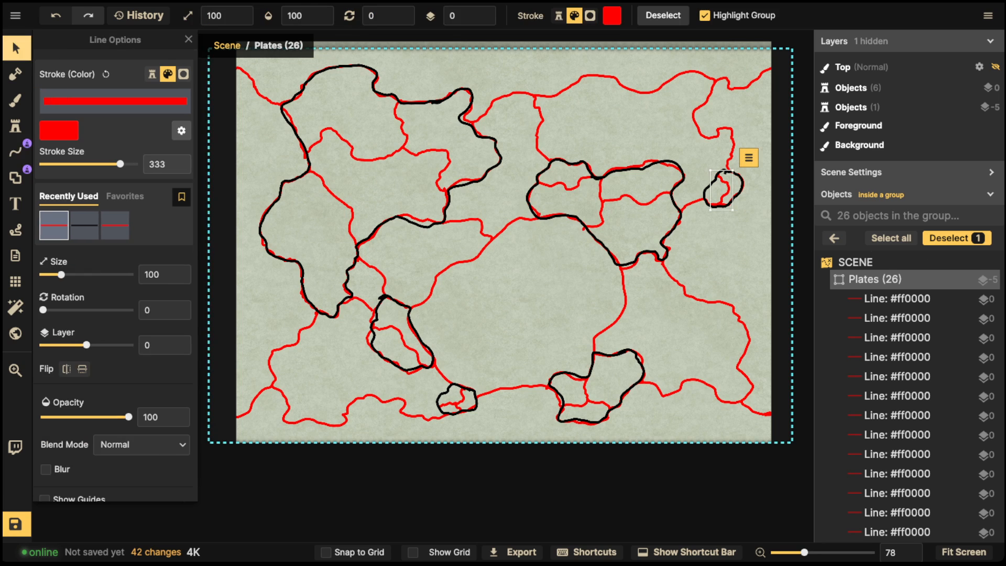
pyautogui.press('Escape')
pyautogui.press('Escape')
pyautogui.press('Escape')
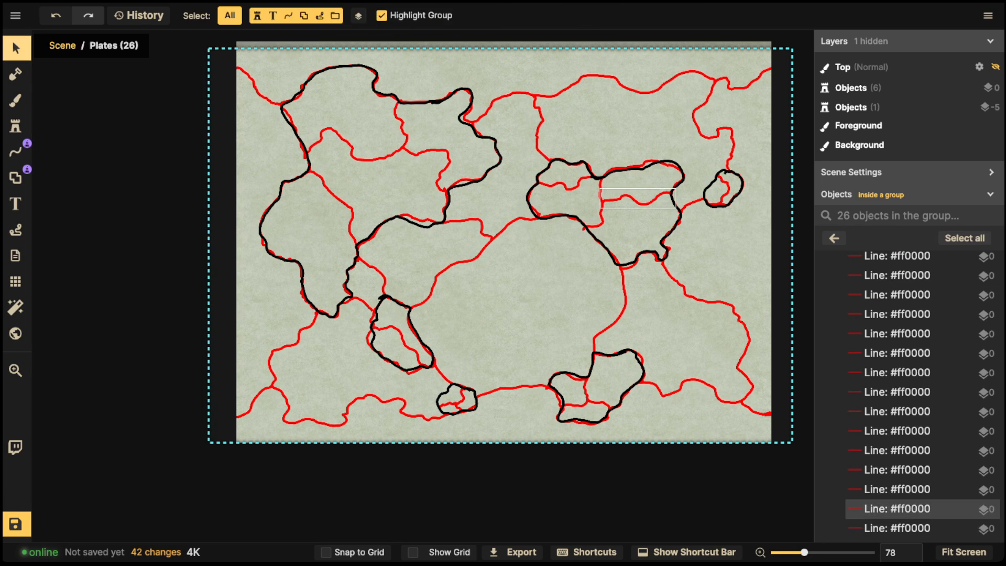
# - Set the Plates group's opacity to 0 and lock the group
pyautogui.click(874, 396)
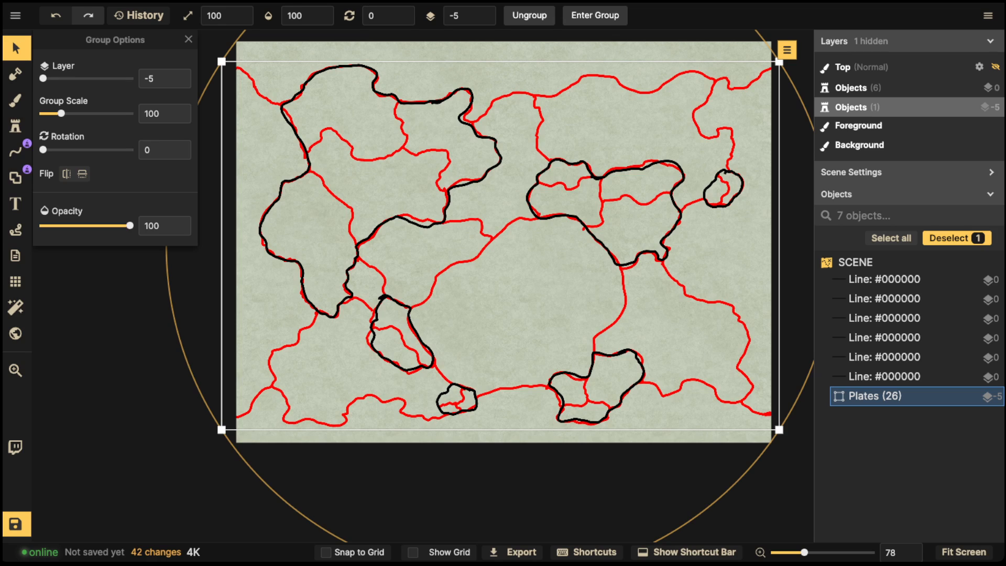
pyautogui.click(321, 20)
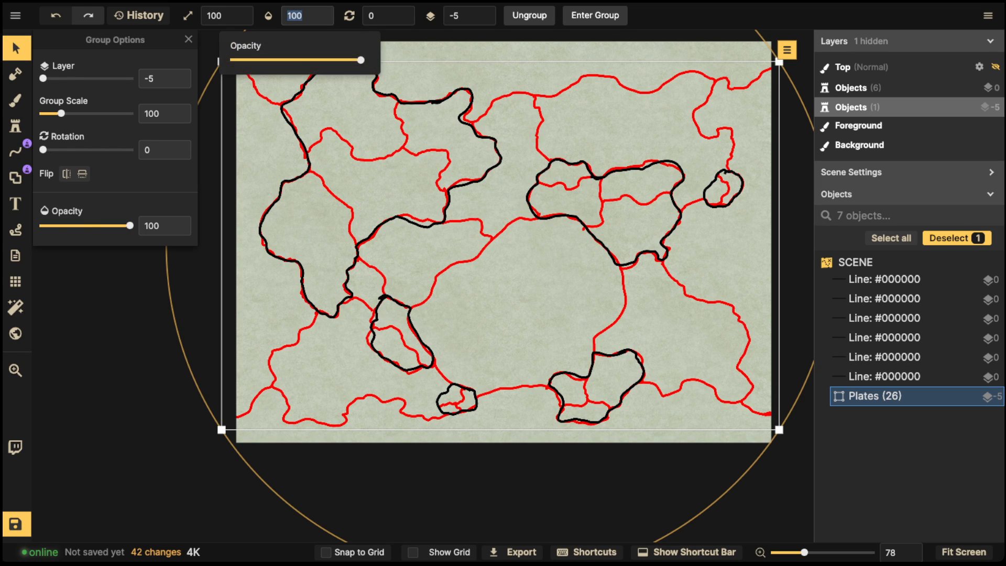
pyautogui.write('0')
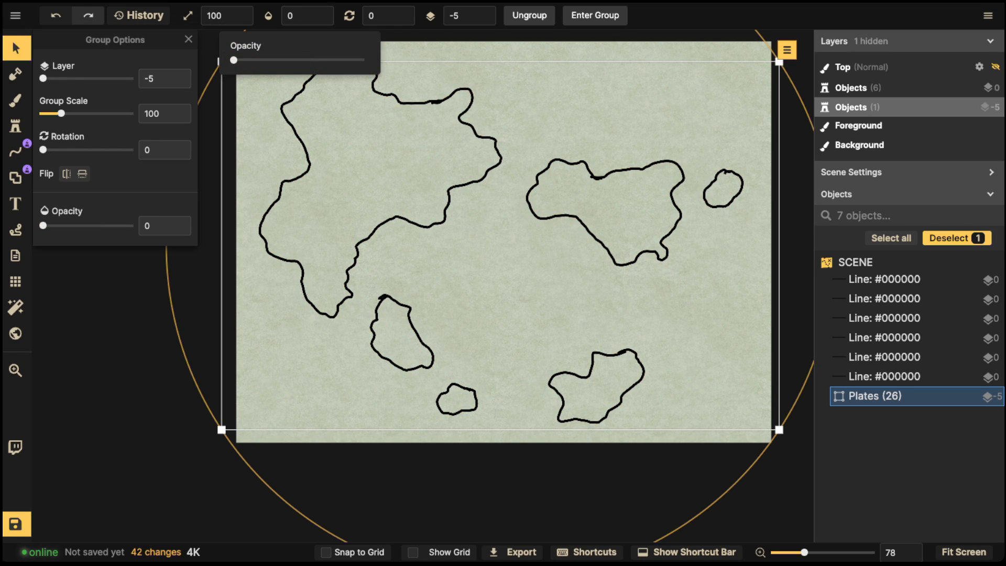
pyautogui.press('Escape')
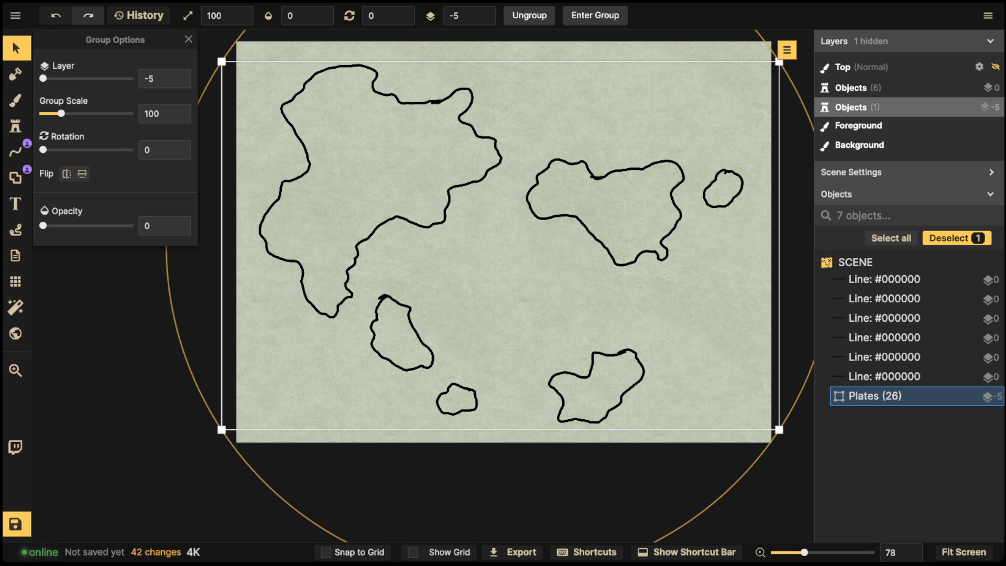
pyautogui.click(966, 396)
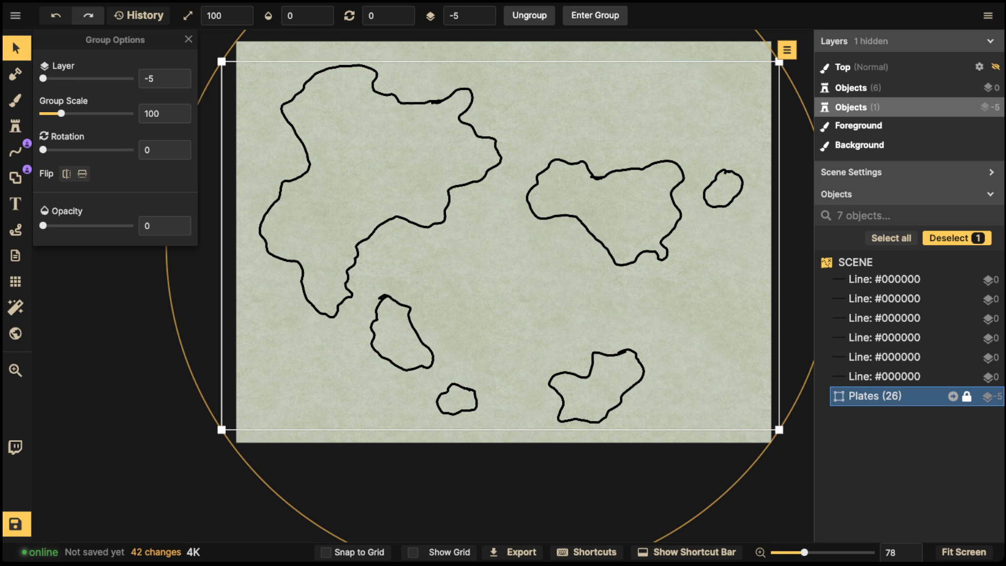
pyautogui.scroll(-2, 610, 269)
pyautogui.moveTo(611, 268); pyautogui.dragTo(604, 324)
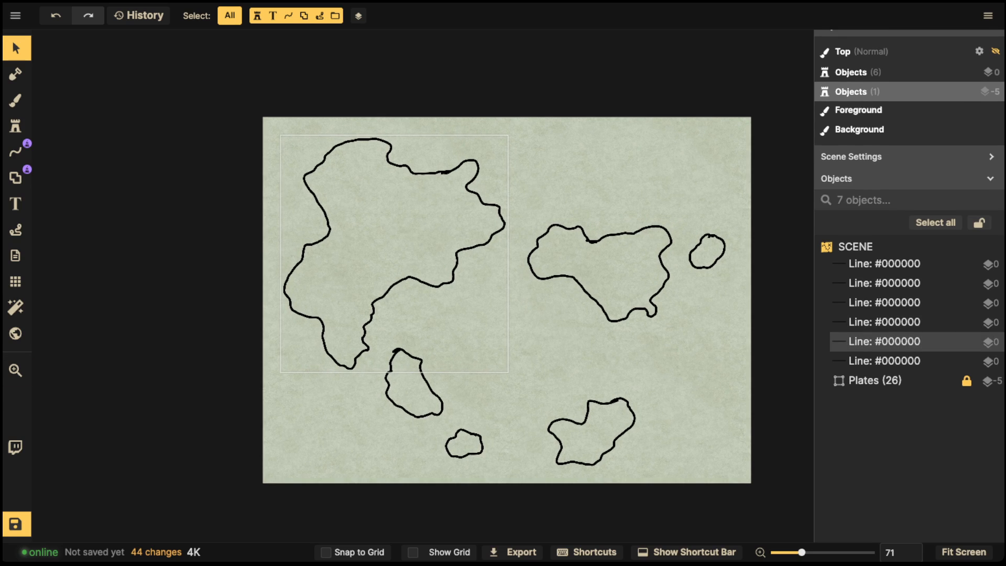
# - Group the six black landmass outlines under the name Landmasses
pyautogui.click(900, 360)
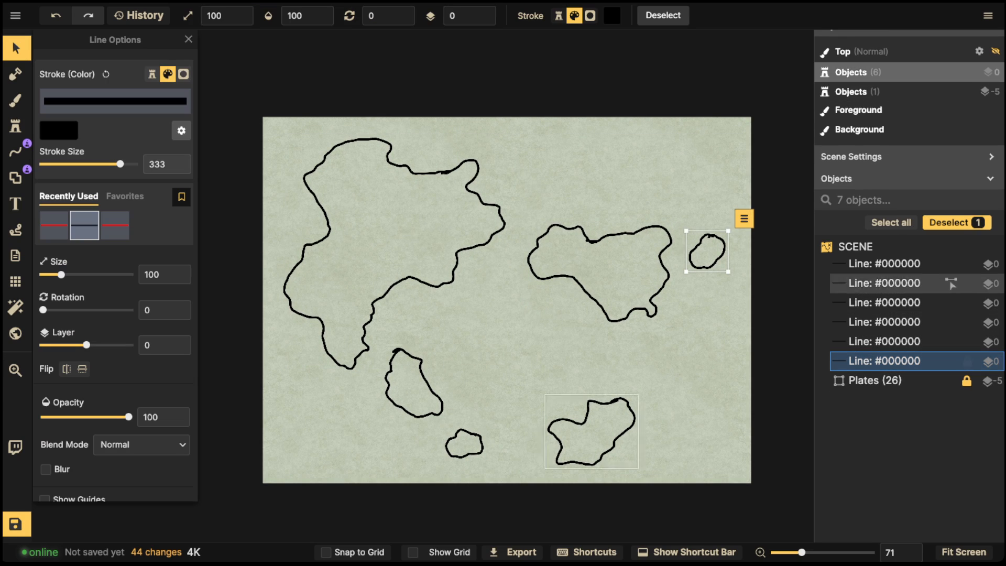
pyautogui.keyDown('shift'); pyautogui.click(901, 264); pyautogui.keyUp('shift')
pyautogui.click(732, 15)
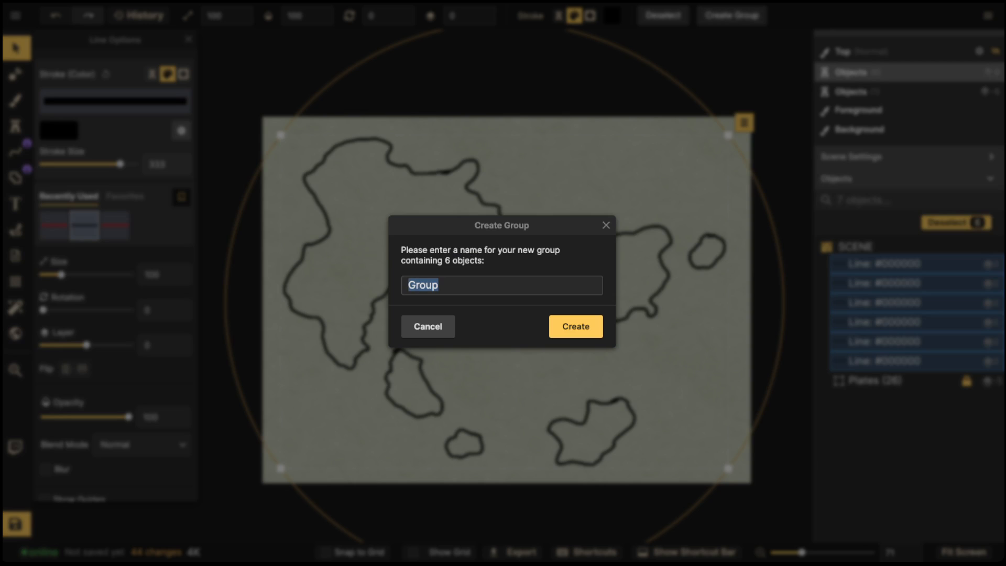
pyautogui.write('Landmasses')
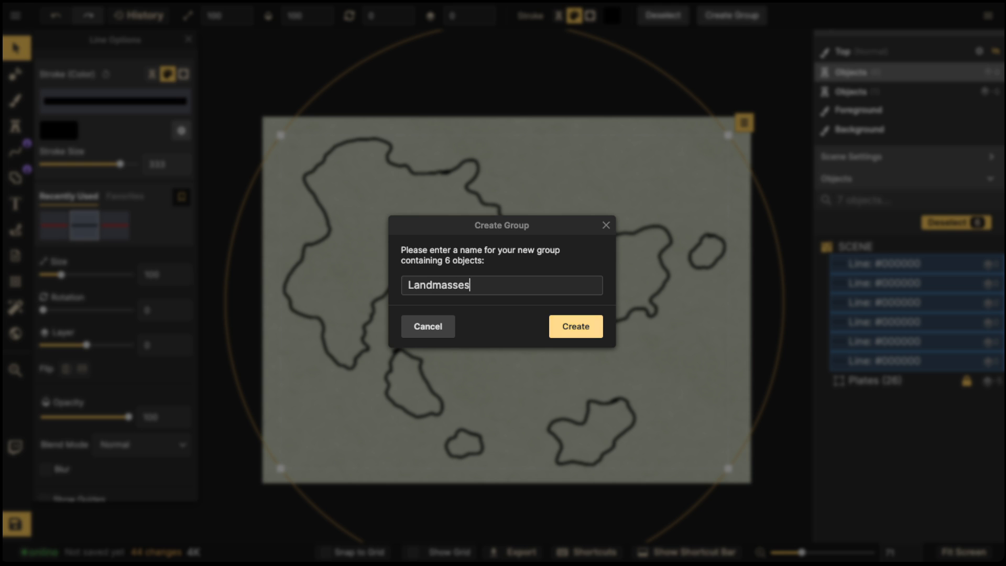
pyautogui.click(575, 326)
pyautogui.scroll(-1, 560, 274)
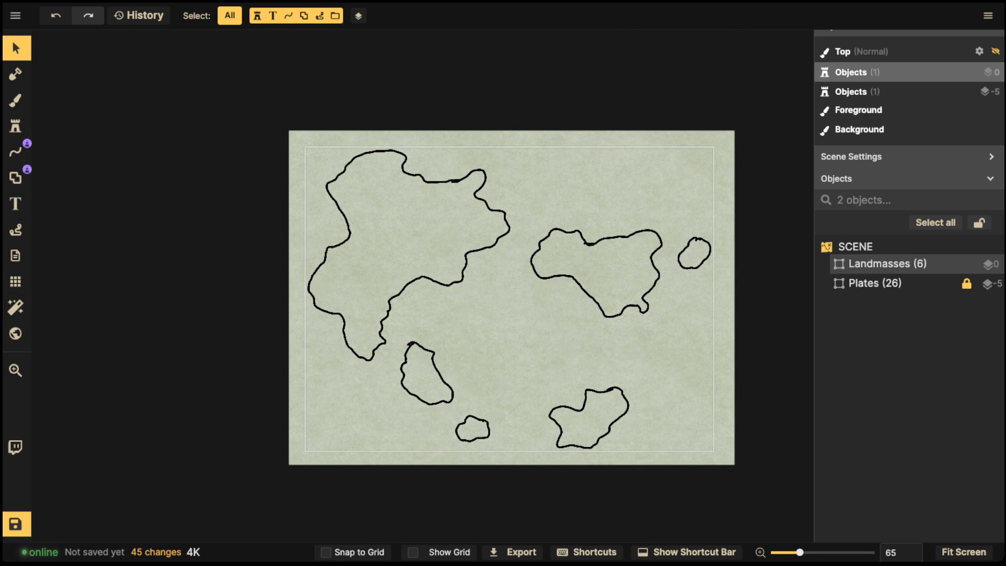
# - Lower the Landmasses group's opacity to 18
pyautogui.click(887, 264)
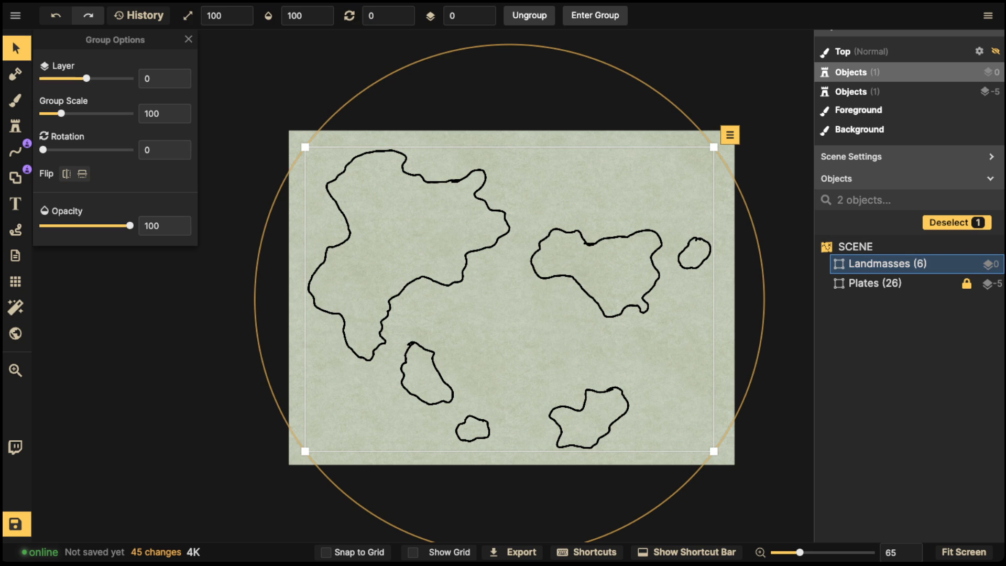
pyautogui.click(307, 16)
pyautogui.moveTo(361, 61); pyautogui.dragTo(256, 60)
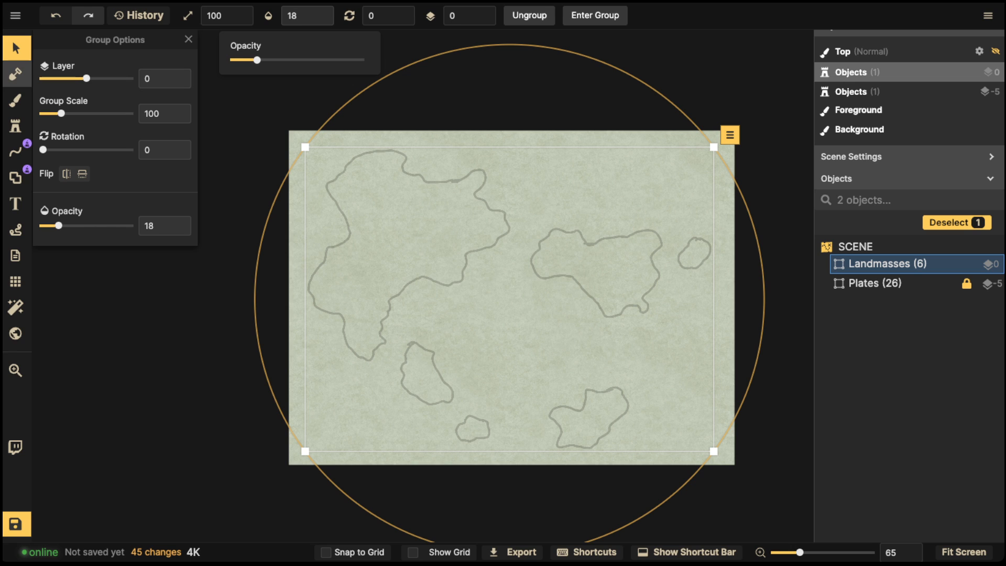
# - Activate the Mask tool in add mode and disable mask effects and edge smoothing
pyautogui.click(16, 74)
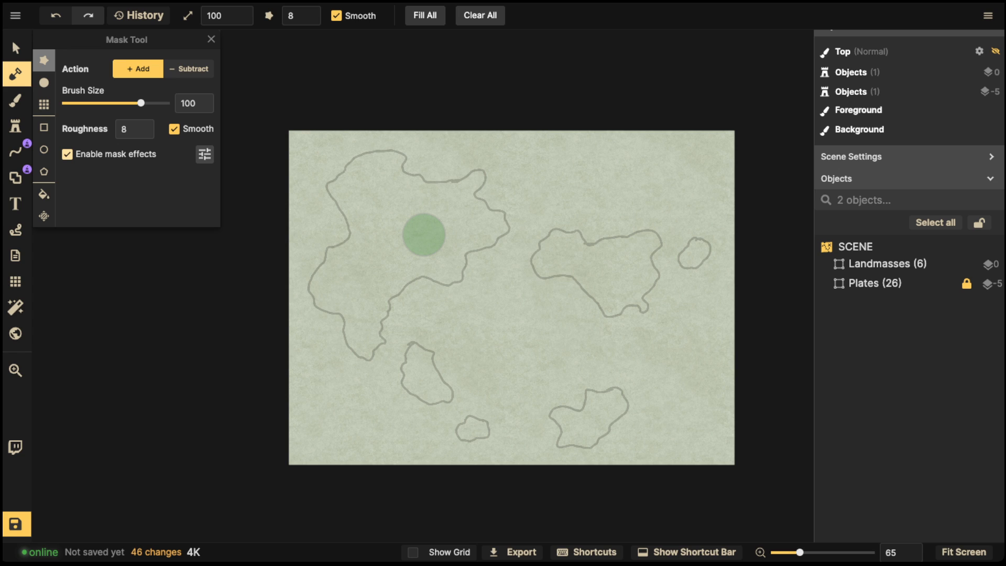
pyautogui.click(67, 153)
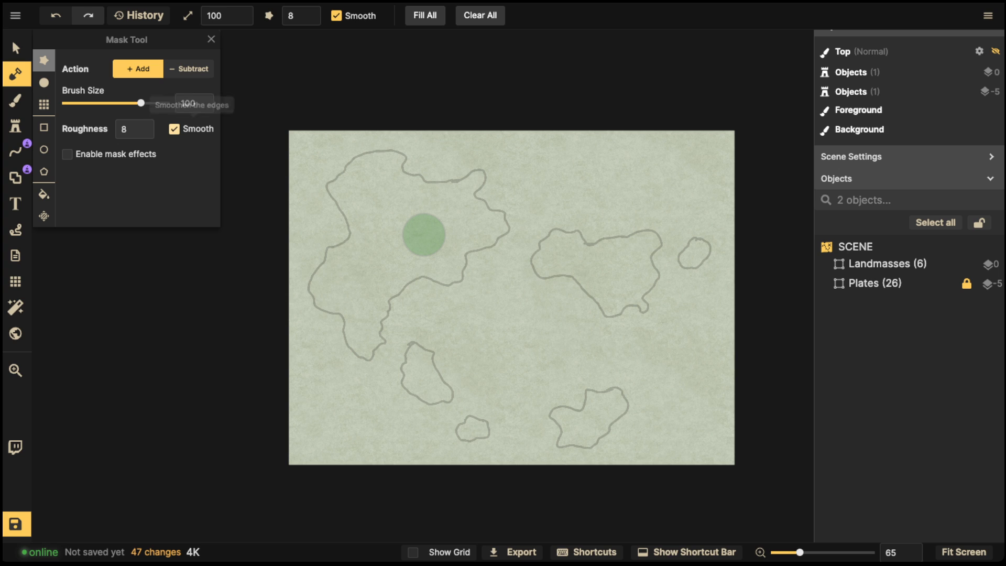
pyautogui.click(174, 129)
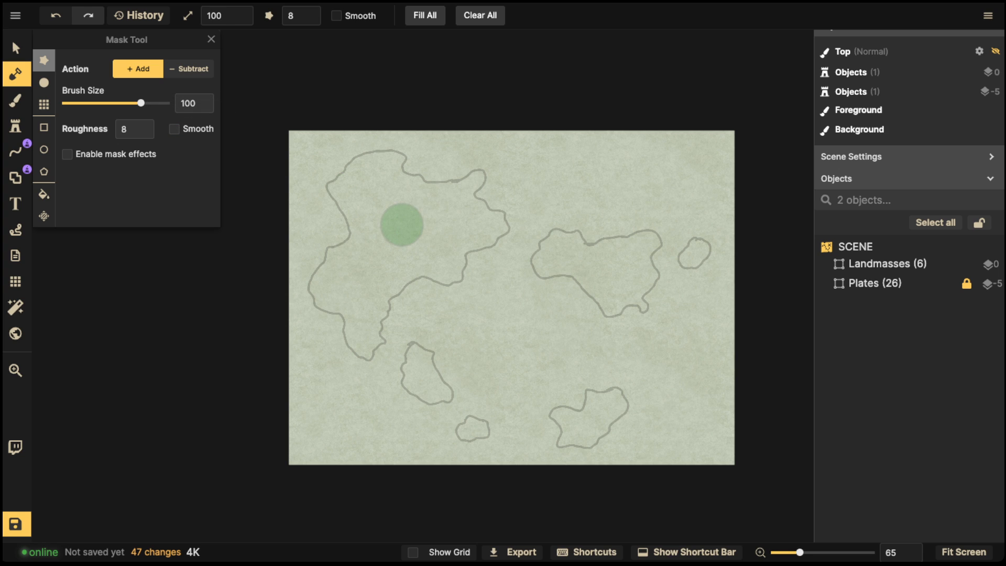
# - Try a mask stroke with brush size 60 inside the large left landmass, then undo it
pyautogui.press('[')
pyautogui.press('[')
pyautogui.press('[')
pyautogui.press('[')
pyautogui.moveTo(401, 225)
pyautogui.mouseDown()
pyautogui.moveTo(436, 222)
pyautogui.moveTo(415, 231)
pyautogui.mouseUp()
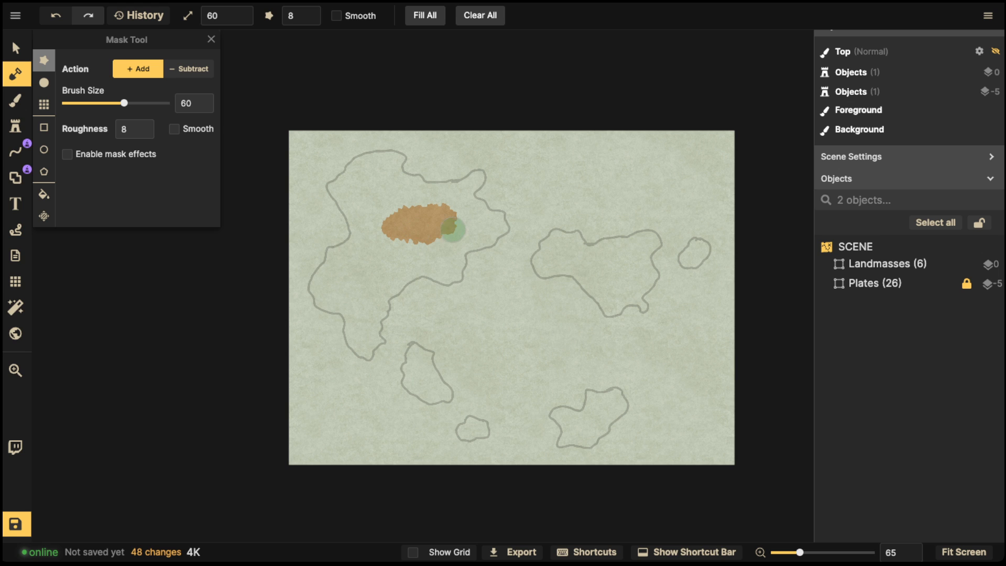
pyautogui.hotkey('ctrl', 'z')
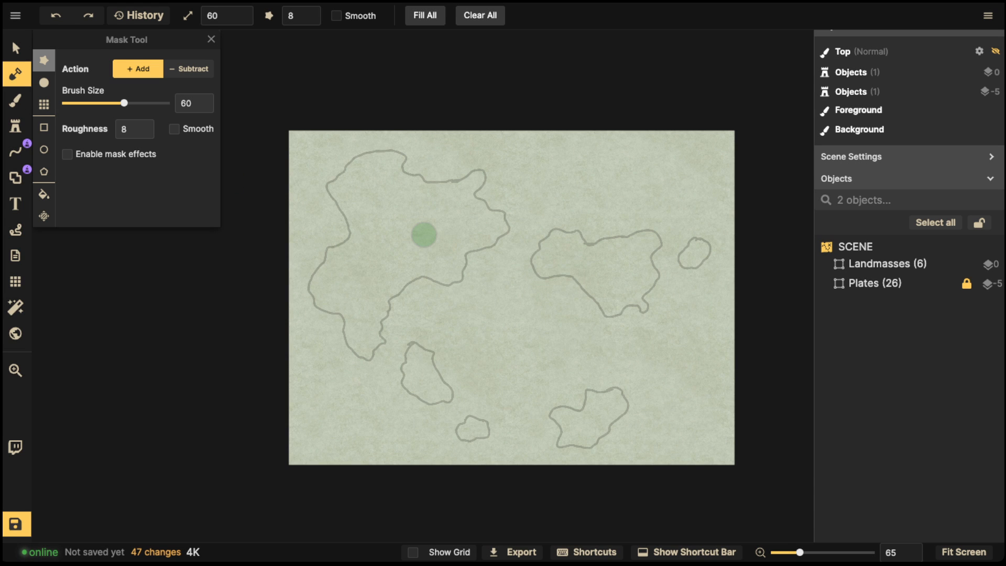
# - Try a mask stroke with roughness 5 across the upper part of the large left landmass, then undo it
pyautogui.click(138, 131)
pyautogui.write('5')
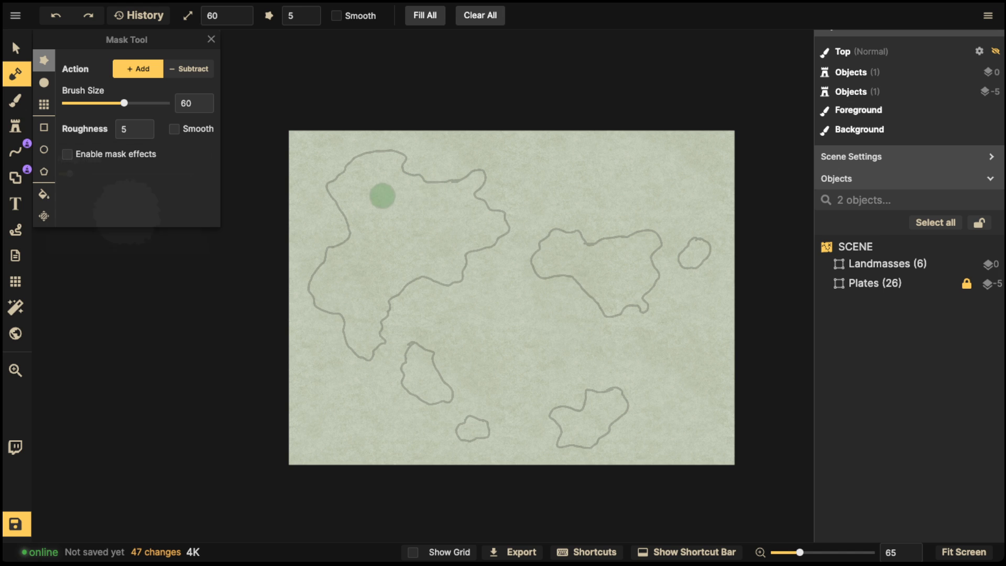
pyautogui.moveTo(387, 199); pyautogui.dragTo(472, 177)
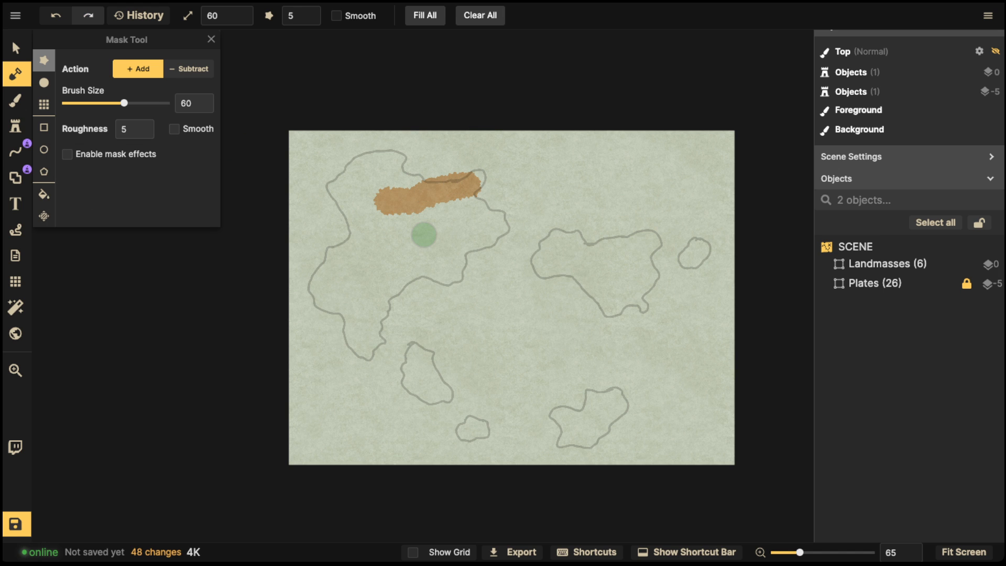
pyautogui.hotkey('ctrl', 'z')
# - Set the mask brush roughness to 3, testing it with a short stroke that is undone
pyautogui.click(141, 133)
pyautogui.click(141, 133)
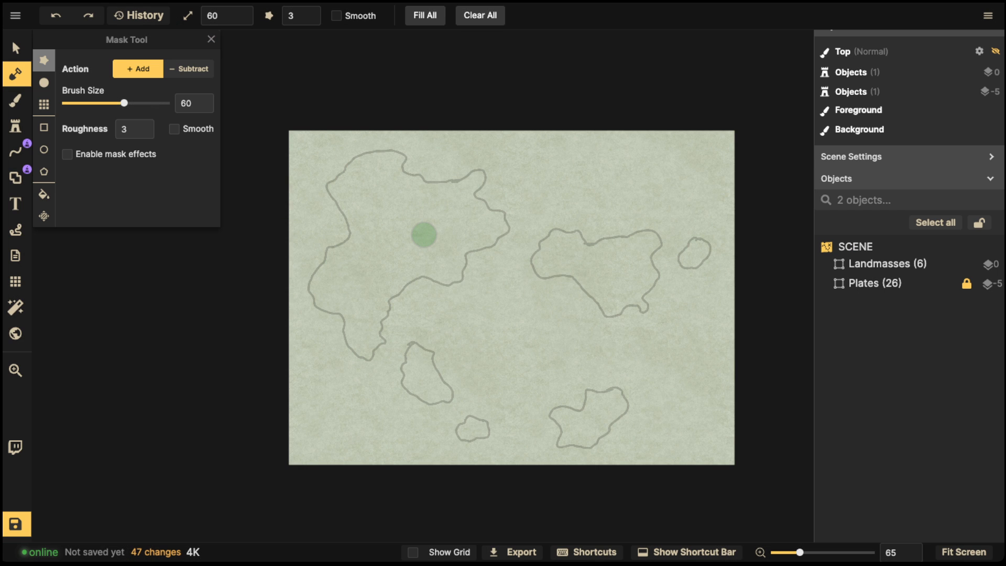
pyautogui.moveTo(403, 234)
pyautogui.mouseDown()
pyautogui.moveTo(383, 240)
pyautogui.moveTo(449, 219)
pyautogui.mouseUp()
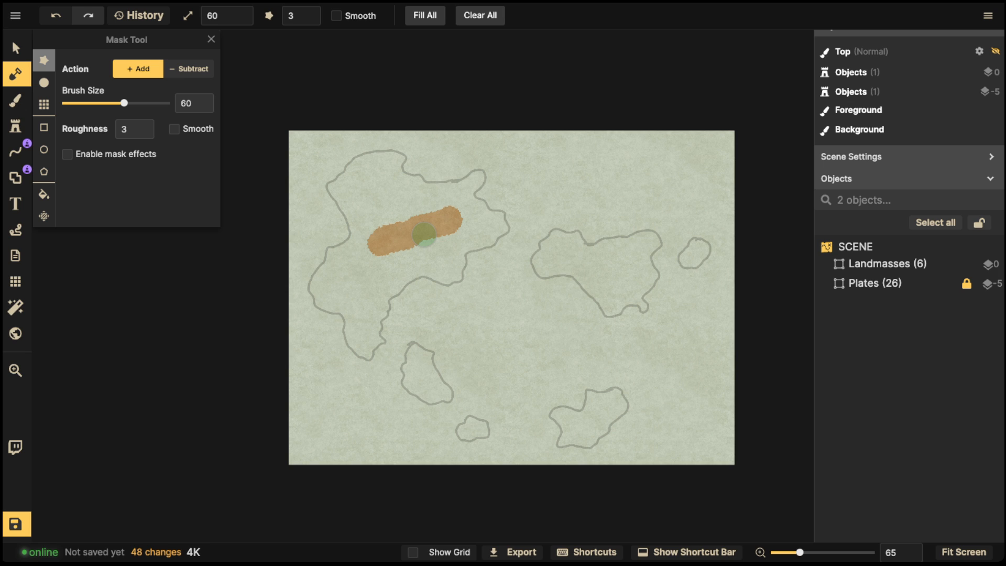
pyautogui.hotkey('ctrl', 'z')
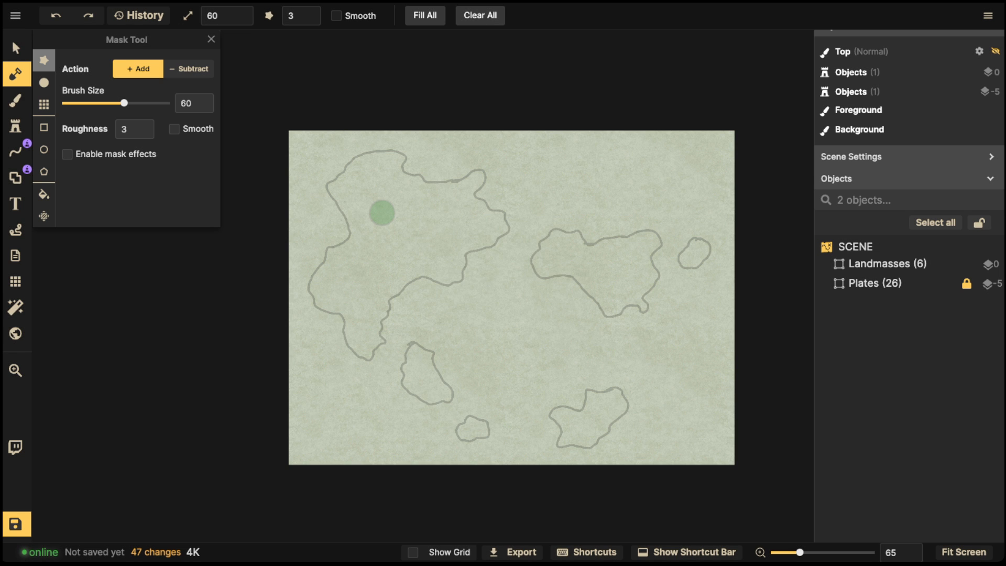
# - Reduce the mask brush size to 20 and trace the inside edge of the large left landmass's outline
pyautogui.press('[')
pyautogui.press('[')
pyautogui.press('[')
pyautogui.press('[')
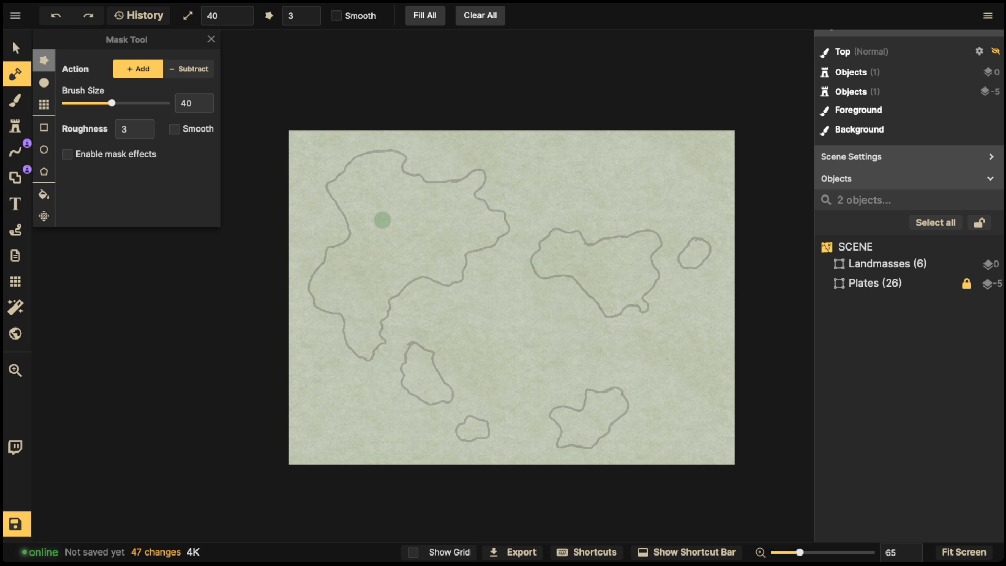
pyautogui.press('[')
pyautogui.press(']')
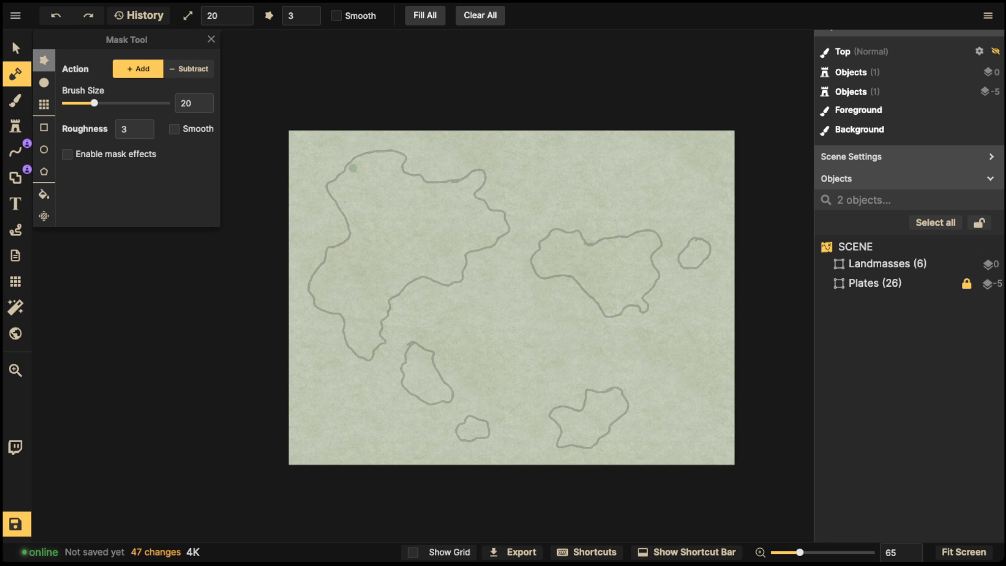
pyautogui.moveTo(352, 162)
pyautogui.mouseDown()
pyautogui.moveTo(330, 189)
pyautogui.moveTo(351, 241)
pyautogui.moveTo(329, 252)
pyautogui.moveTo(313, 293)
pyautogui.moveTo(345, 311)
pyautogui.moveTo(364, 354)
pyautogui.moveTo(381, 342)
pyautogui.moveTo(388, 297)
pyautogui.moveTo(448, 259)
pyautogui.moveTo(431, 275)
pyautogui.moveTo(456, 283)
pyautogui.moveTo(466, 251)
pyautogui.moveTo(506, 227)
pyautogui.moveTo(476, 197)
pyautogui.moveTo(481, 172)
pyautogui.moveTo(452, 183)
pyautogui.moveTo(417, 178)
pyautogui.moveTo(400, 173)
pyautogui.moveTo(400, 155)
pyautogui.moveTo(355, 157)
pyautogui.mouseUp()
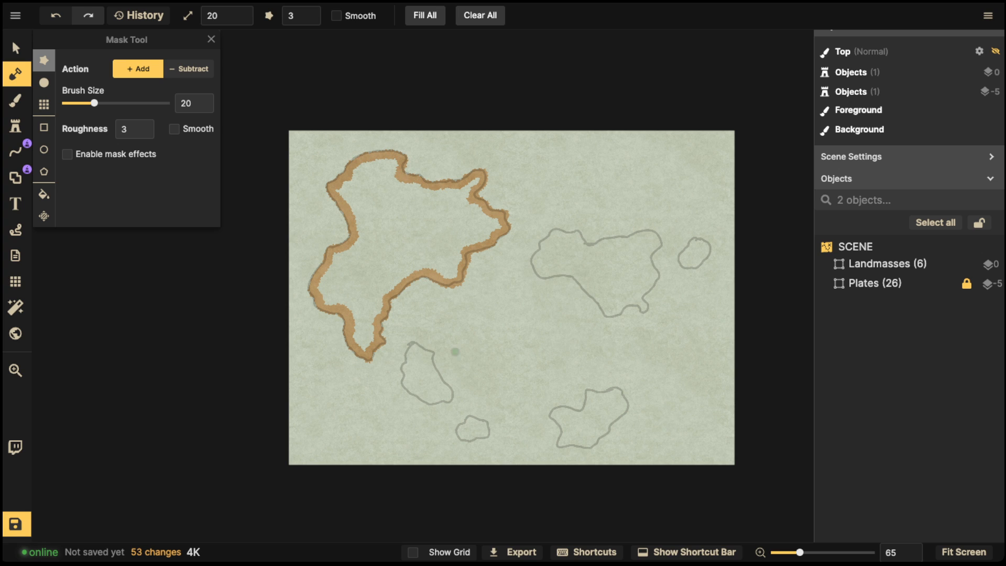
# - Trace the coastlines of the other five landmasses with the mask brush, closing each outline
pyautogui.moveTo(417, 346)
pyautogui.mouseDown()
pyautogui.moveTo(406, 385)
pyautogui.moveTo(446, 402)
pyautogui.moveTo(419, 341)
pyautogui.mouseUp()
pyautogui.moveTo(471, 418)
pyautogui.mouseDown()
pyautogui.moveTo(457, 429)
pyautogui.moveTo(471, 439)
pyautogui.moveTo(487, 430)
pyautogui.moveTo(473, 418)
pyautogui.mouseUp()
pyautogui.moveTo(624, 242)
pyautogui.mouseDown()
pyautogui.moveTo(559, 233)
pyautogui.moveTo(547, 236)
pyautogui.moveTo(537, 271)
pyautogui.moveTo(576, 276)
pyautogui.moveTo(617, 311)
pyautogui.moveTo(640, 306)
pyautogui.moveTo(657, 235)
pyautogui.moveTo(621, 231)
pyautogui.mouseUp()
pyautogui.moveTo(703, 243)
pyautogui.mouseDown()
pyautogui.moveTo(688, 248)
pyautogui.moveTo(687, 267)
pyautogui.moveTo(707, 246)
pyautogui.mouseUp()
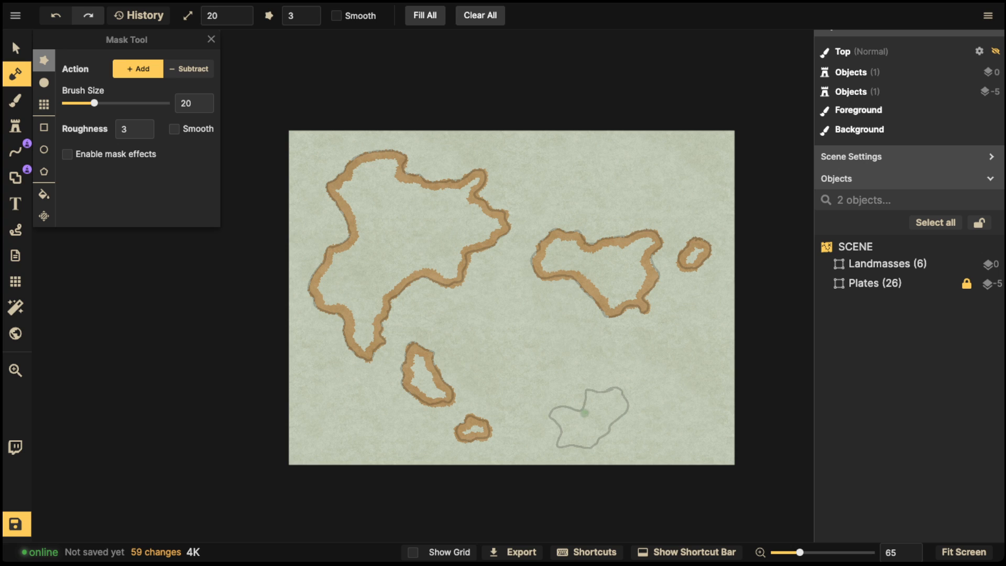
pyautogui.moveTo(585, 413)
pyautogui.mouseDown()
pyautogui.moveTo(553, 413)
pyautogui.moveTo(564, 443)
pyautogui.moveTo(579, 418)
pyautogui.moveTo(563, 443)
pyautogui.moveTo(593, 441)
pyautogui.moveTo(625, 406)
pyautogui.moveTo(621, 391)
pyautogui.moveTo(586, 408)
pyautogui.mouseUp()
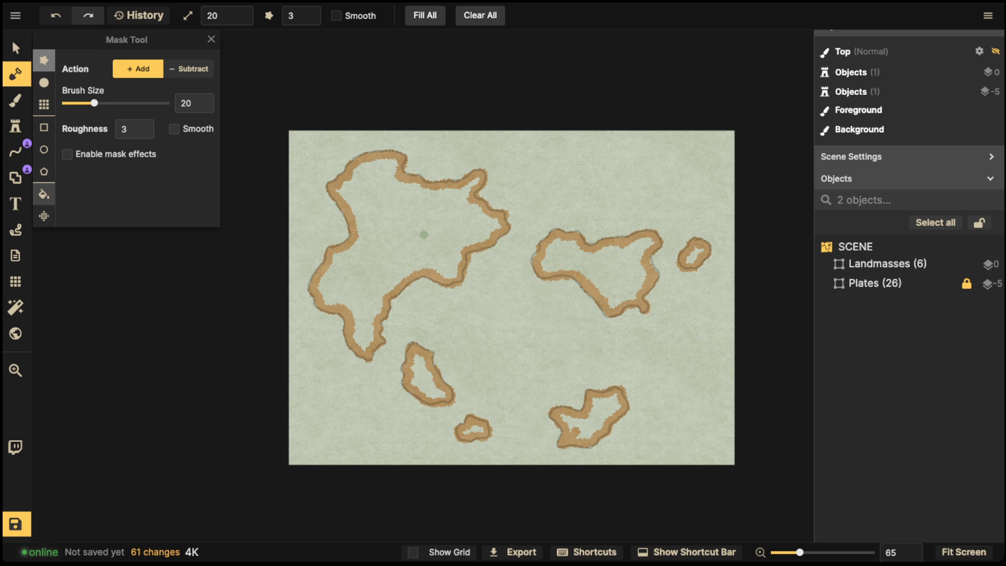
# - Fill the interiors of all six mask-traced landmasses using the mask bucket fill
pyautogui.click(43, 194)
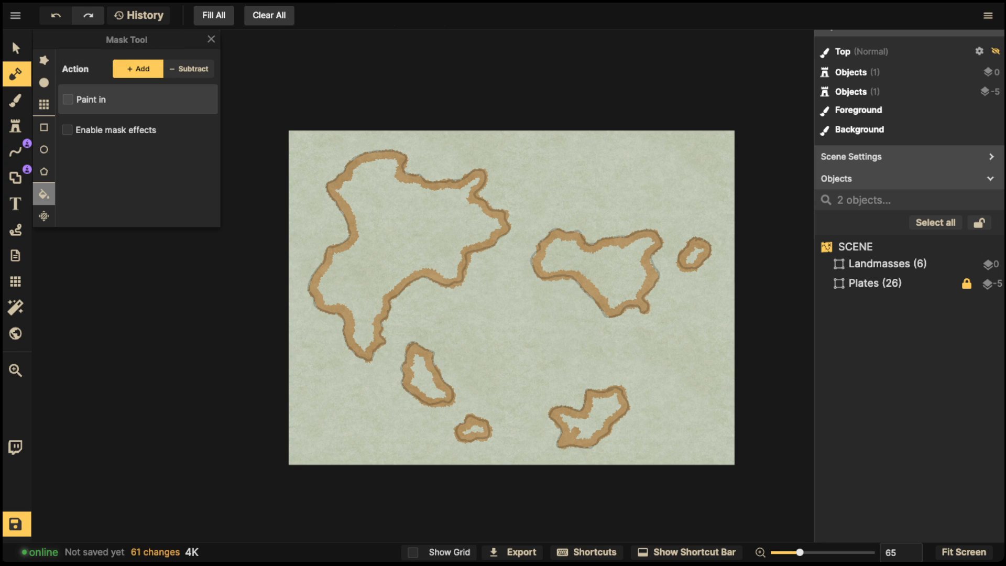
pyautogui.click(406, 230)
pyautogui.click(425, 373)
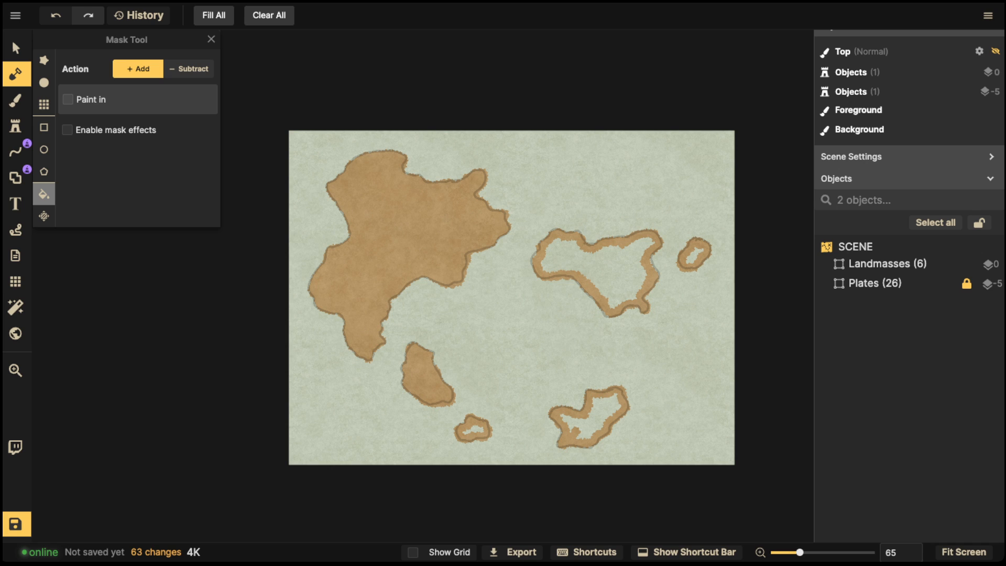
pyautogui.click(473, 429)
pyautogui.click(587, 419)
pyautogui.click(597, 265)
pyautogui.click(694, 255)
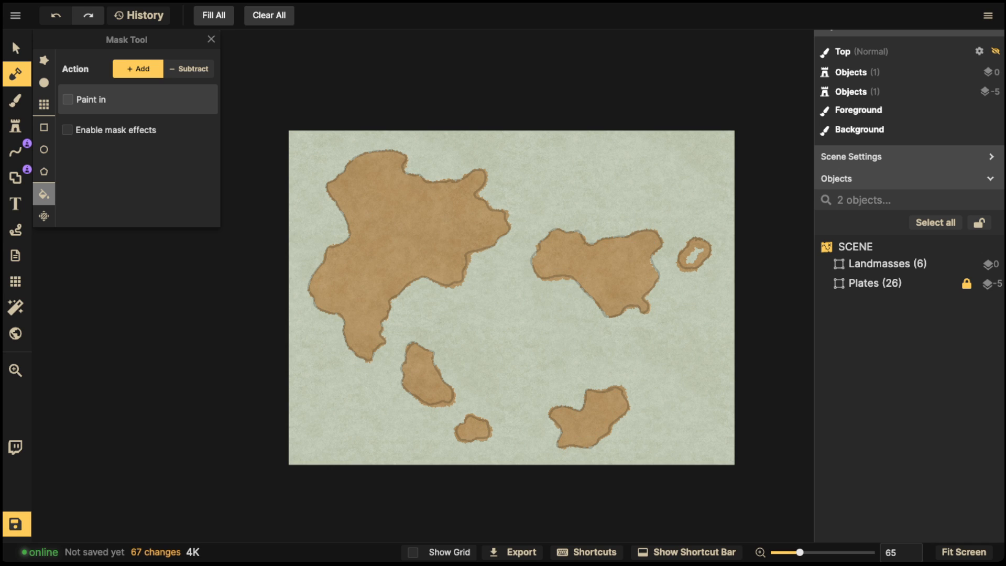
pyautogui.click(694, 255)
pyautogui.doubleClick(694, 255)
# - Delete the Landmasses outline group and save the map
pyautogui.click(16, 48)
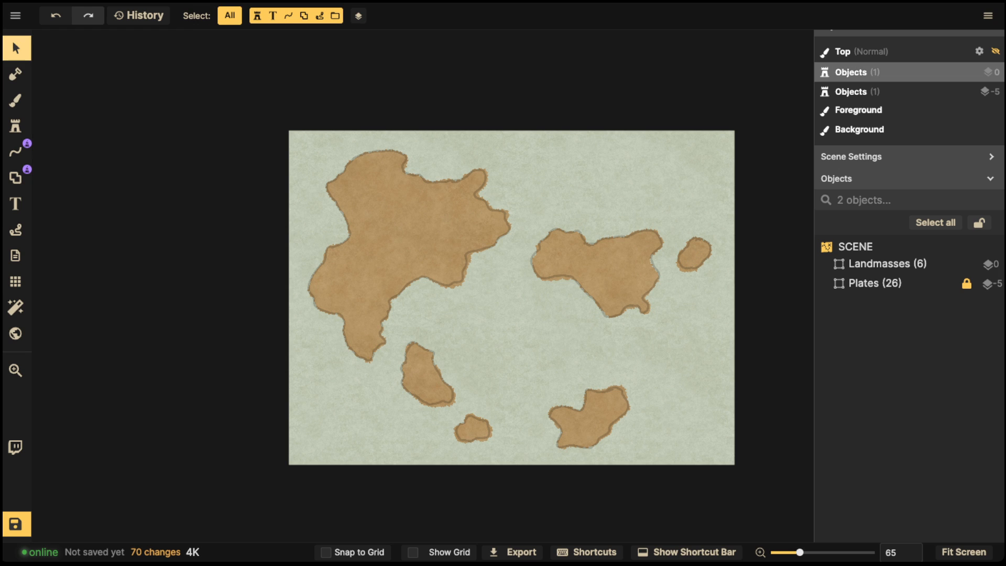
pyautogui.click(887, 264)
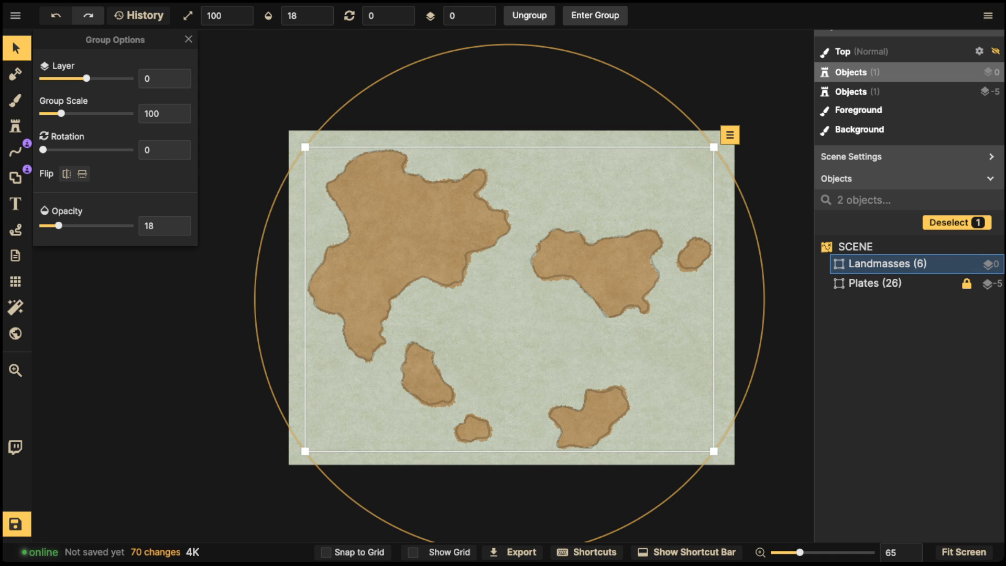
pyautogui.press('Delete')
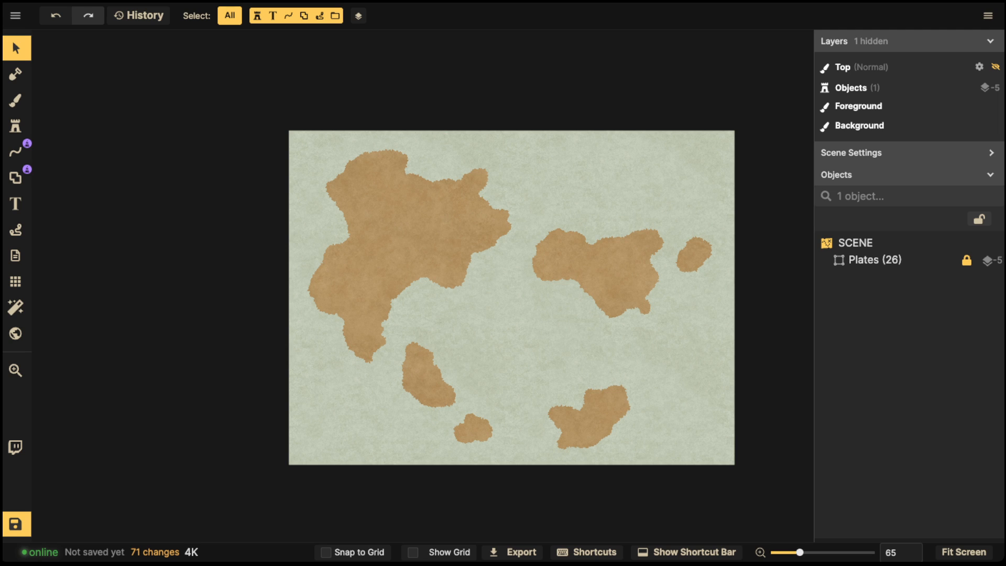
pyautogui.click(16, 524)
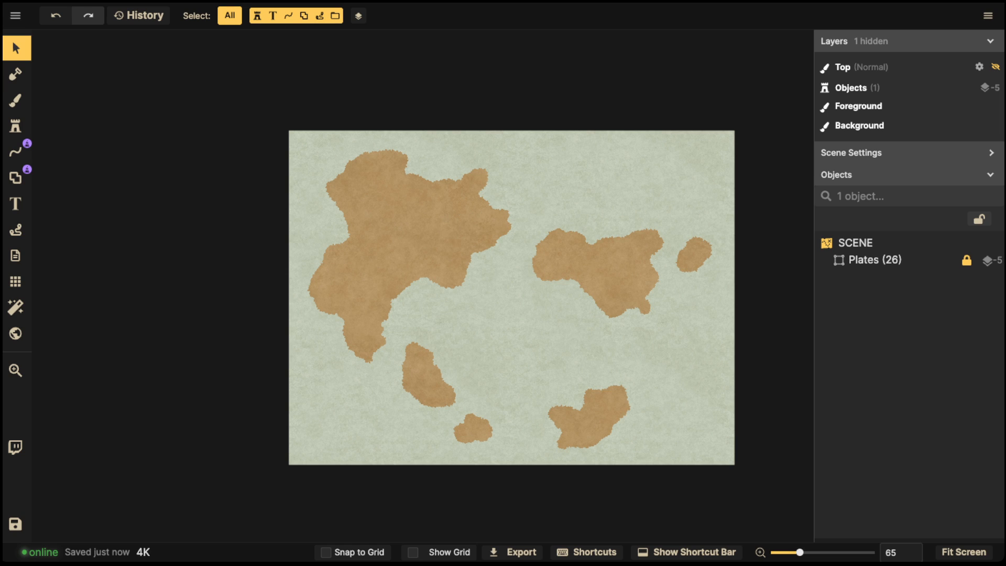
# - Try drawing red freehand lines along the large left landmass's coast, removing each attempt
pyautogui.click(15, 152)
pyautogui.click(77, 225)
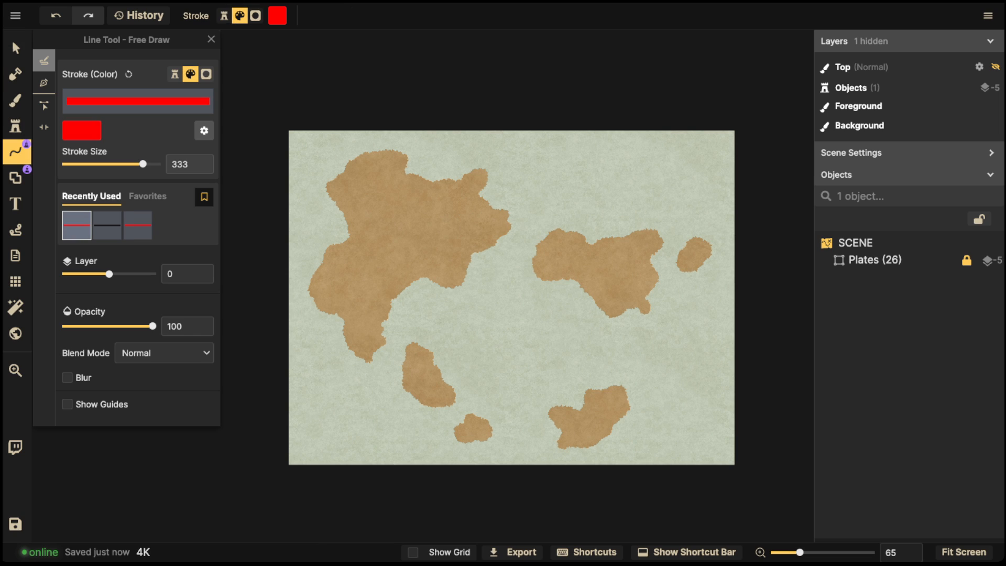
pyautogui.moveTo(350, 310)
pyautogui.mouseDown()
pyautogui.moveTo(363, 358)
pyautogui.moveTo(381, 341)
pyautogui.moveTo(382, 318)
pyautogui.moveTo(351, 310)
pyautogui.mouseUp()
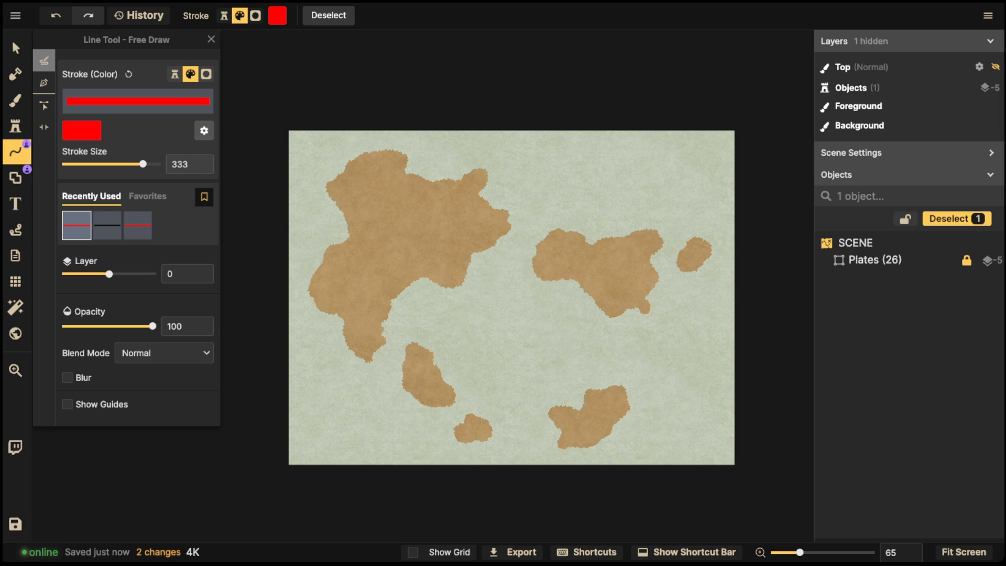
pyautogui.moveTo(392, 299)
pyautogui.mouseDown()
pyautogui.moveTo(401, 288)
pyautogui.moveTo(389, 278)
pyautogui.moveTo(406, 269)
pyautogui.moveTo(419, 279)
pyautogui.mouseUp()
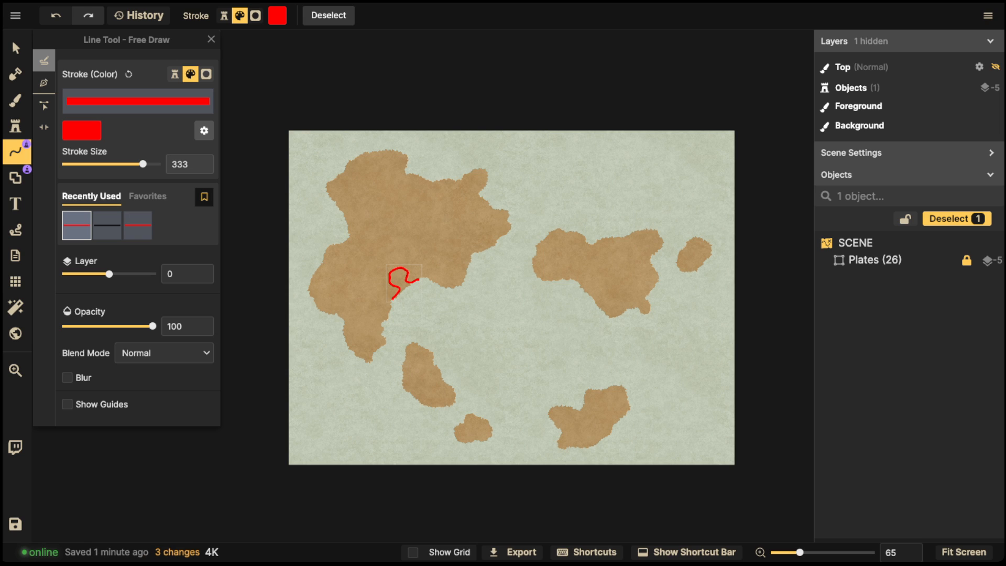
pyautogui.press('Delete')
pyautogui.moveTo(423, 277)
pyautogui.mouseDown()
pyautogui.moveTo(392, 299)
pyautogui.moveTo(380, 321)
pyautogui.moveTo(386, 341)
pyautogui.moveTo(368, 363)
pyautogui.moveTo(347, 347)
pyautogui.moveTo(341, 323)
pyautogui.moveTo(313, 303)
pyautogui.moveTo(348, 221)
pyautogui.moveTo(324, 187)
pyautogui.moveTo(392, 149)
pyautogui.moveTo(404, 171)
pyautogui.moveTo(438, 179)
pyautogui.moveTo(482, 171)
pyautogui.moveTo(478, 194)
pyautogui.mouseUp()
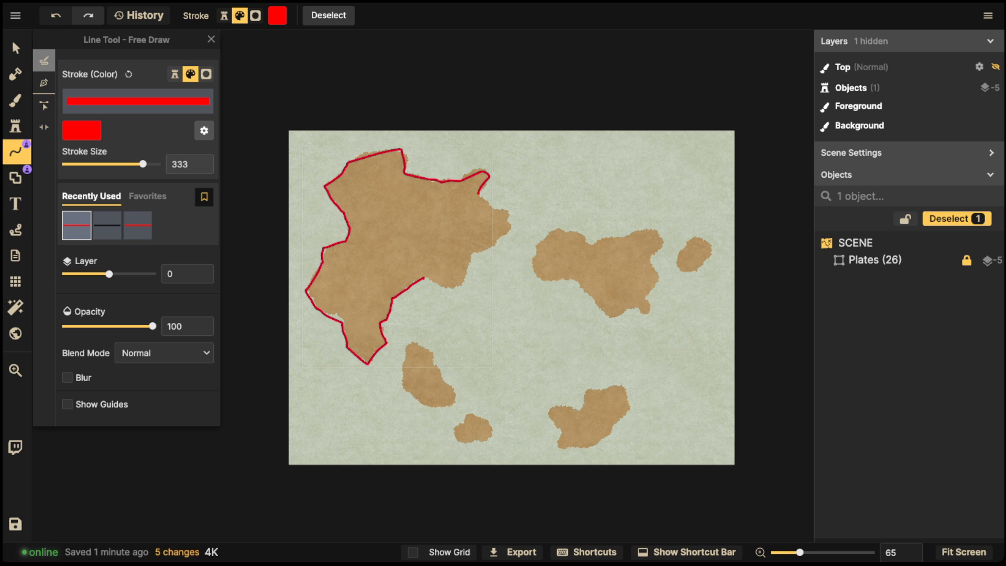
pyautogui.hotkey('ctrl', 'z')
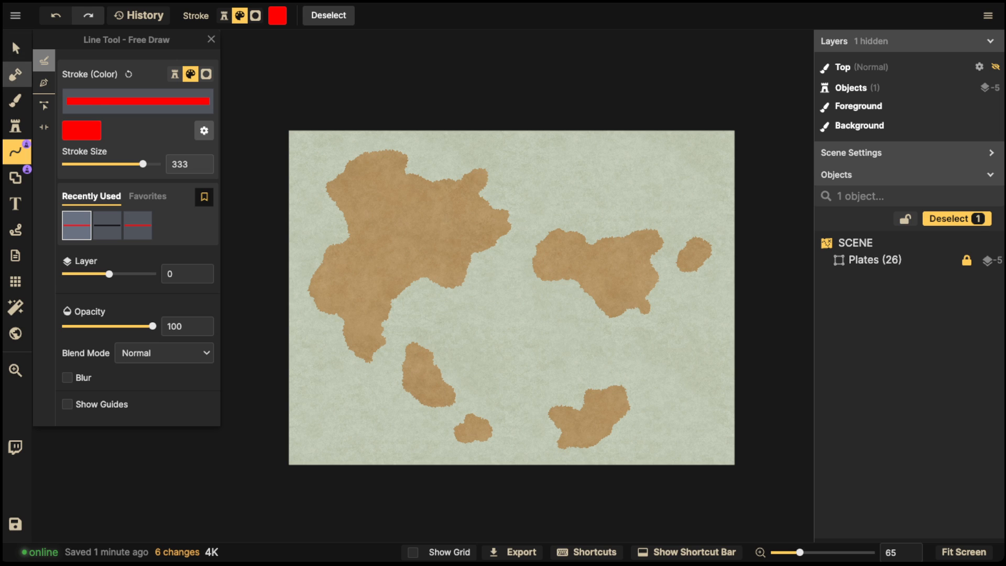
# - Switch to the rough mask brush in add mode and reduce its size to 8
pyautogui.click(16, 74)
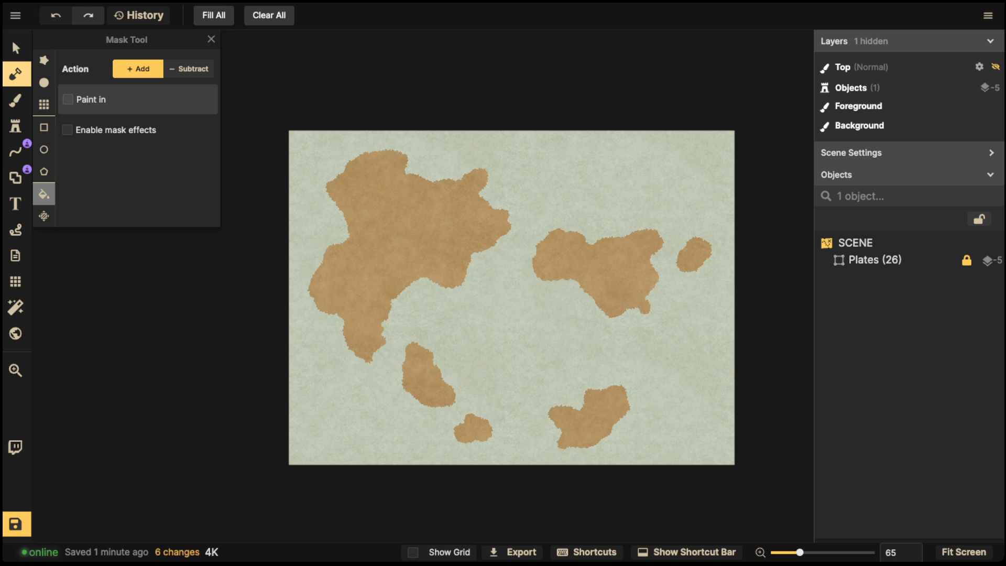
pyautogui.click(44, 60)
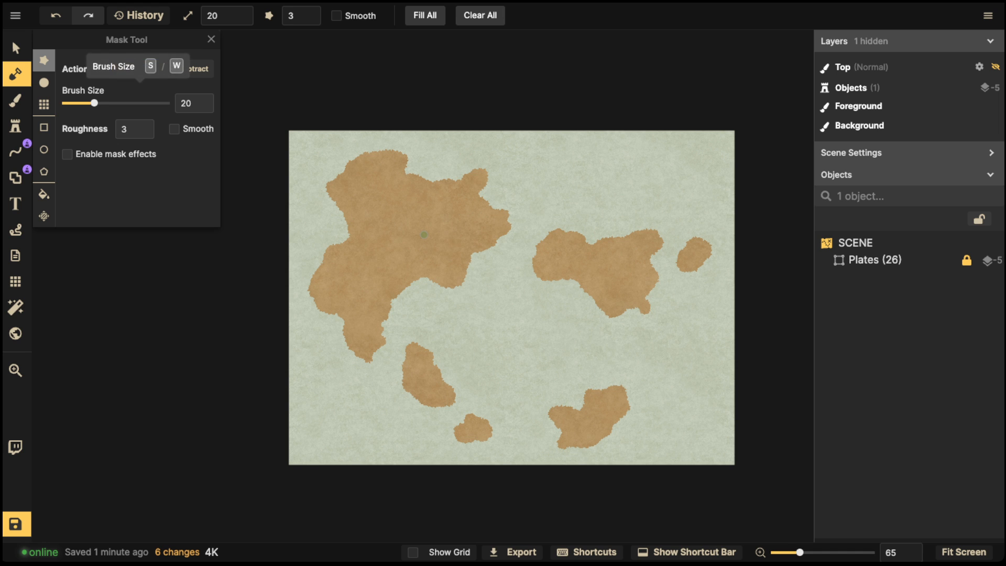
pyautogui.press('s')
pyautogui.scroll(4, 378, 262)
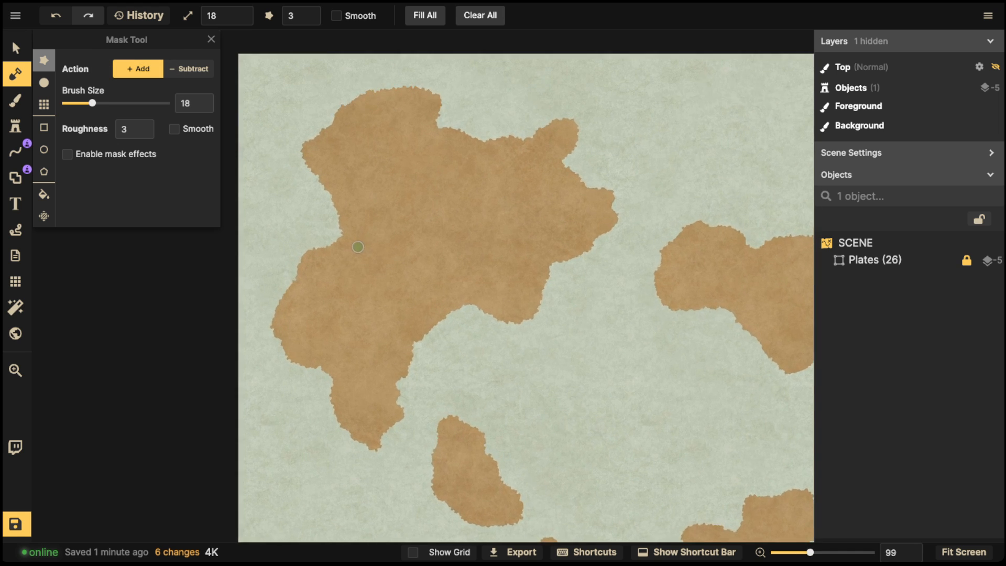
pyautogui.scroll(1, 358, 247)
pyautogui.press('s')
pyautogui.press('s')
pyautogui.press('s')
pyautogui.press('s')
pyautogui.press('s')
pyautogui.scroll(1, 393, 313)
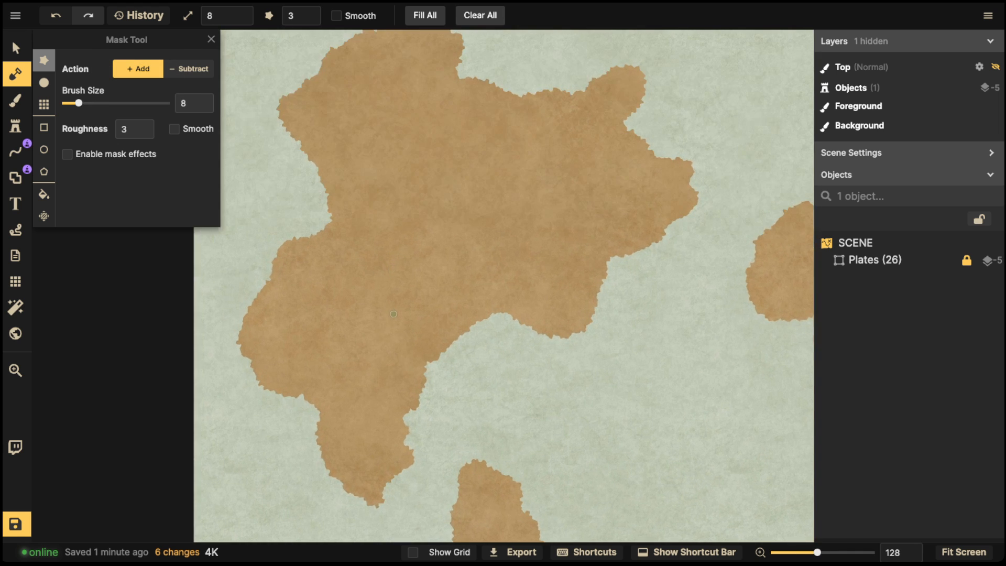
# - Try widening the tip of the large landmass's southern peninsula eastward with the mask brush, then undo it
pyautogui.scroll(1, 393, 314)
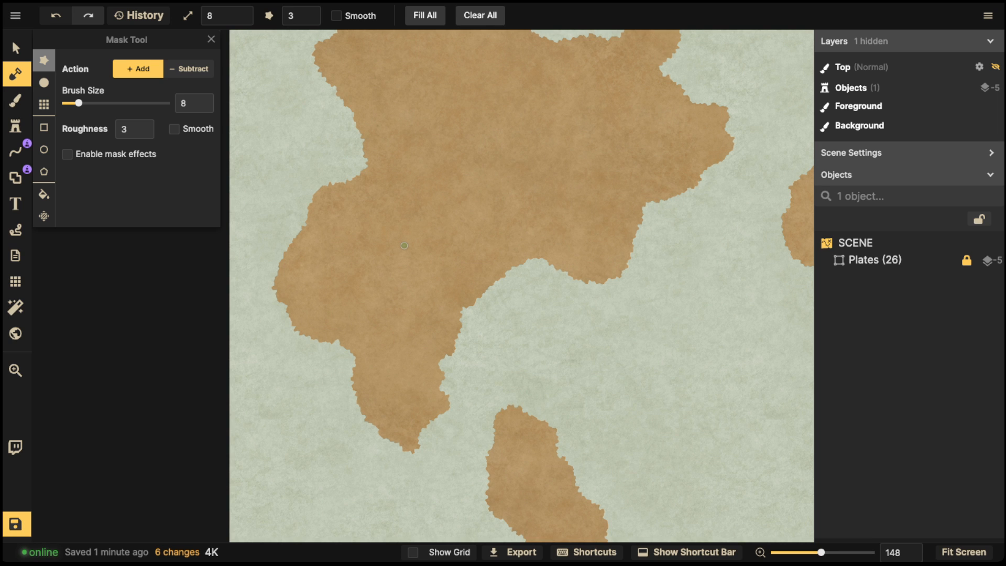
pyautogui.scroll(-2, 403, 246)
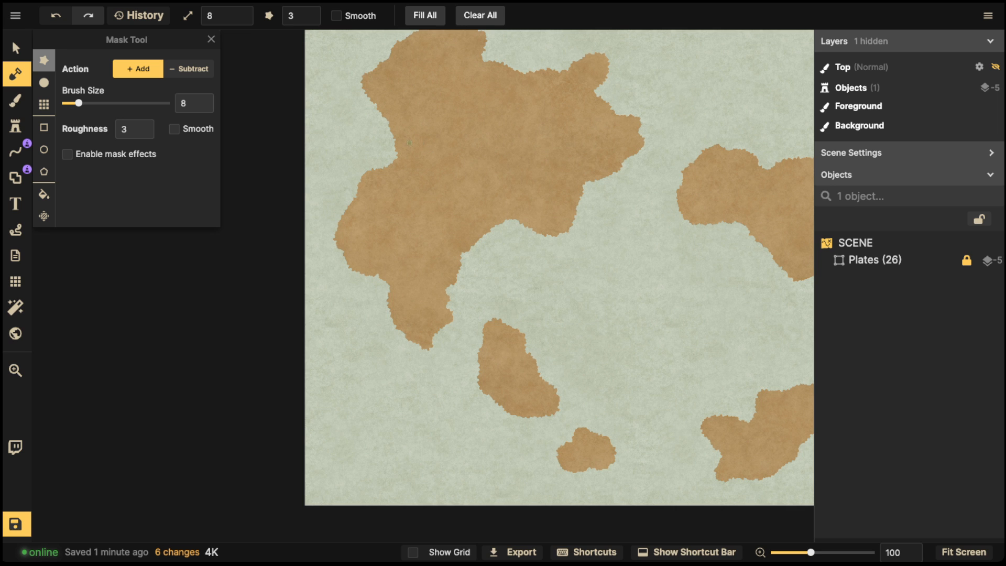
pyautogui.scroll(-1, 409, 142)
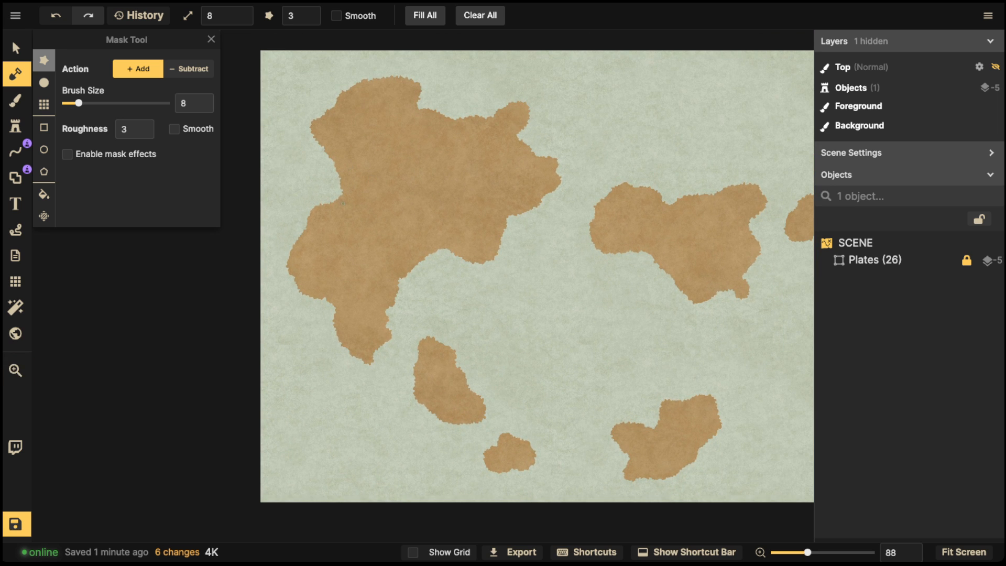
pyautogui.scroll(-1, 373, 187)
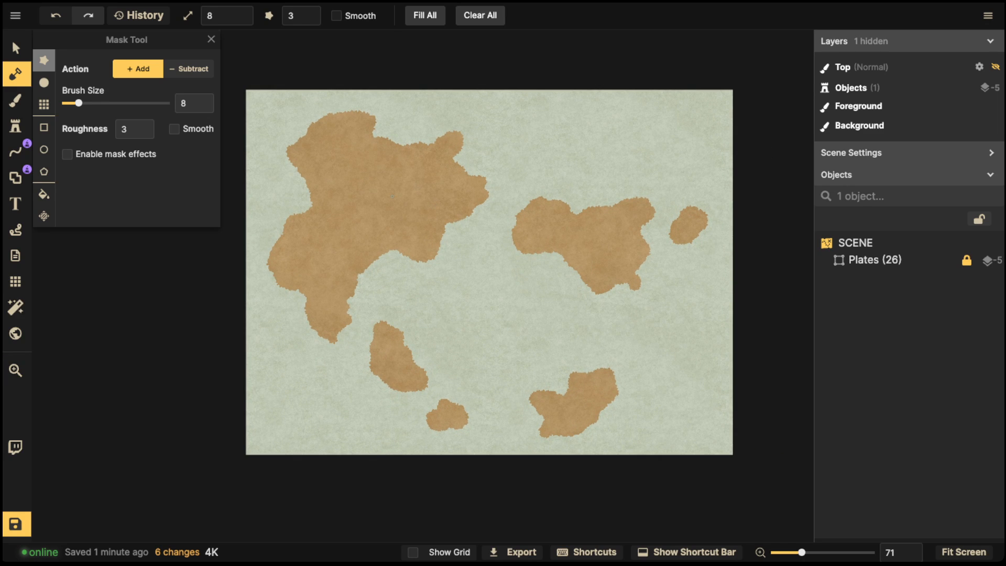
pyautogui.scroll(3, 361, 340)
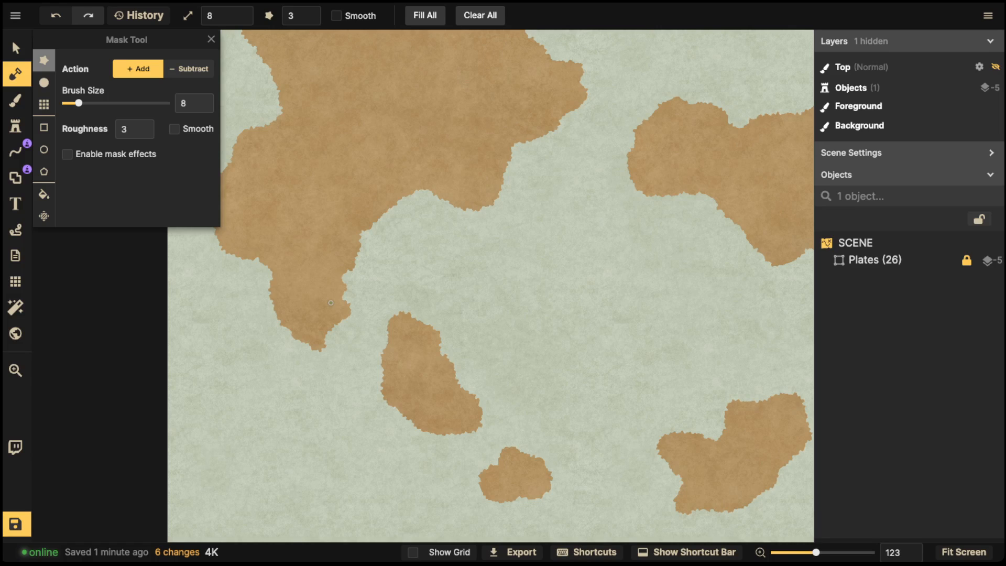
pyautogui.moveTo(345, 305)
pyautogui.mouseDown()
pyautogui.moveTo(372, 335)
pyautogui.moveTo(335, 349)
pyautogui.moveTo(361, 317)
pyautogui.moveTo(376, 328)
pyautogui.moveTo(358, 299)
pyautogui.mouseUp()
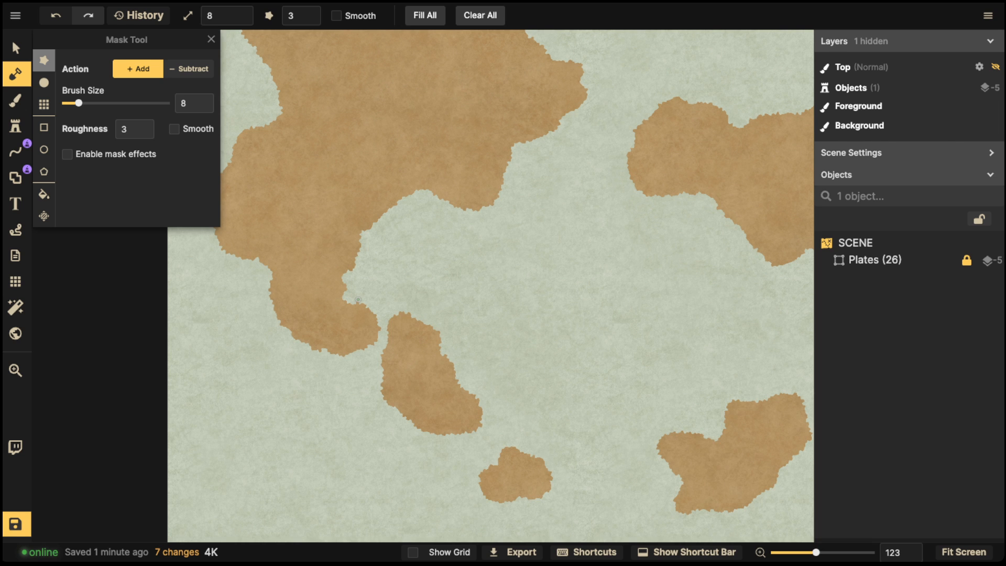
pyautogui.hotkey('ctrl', 'z')
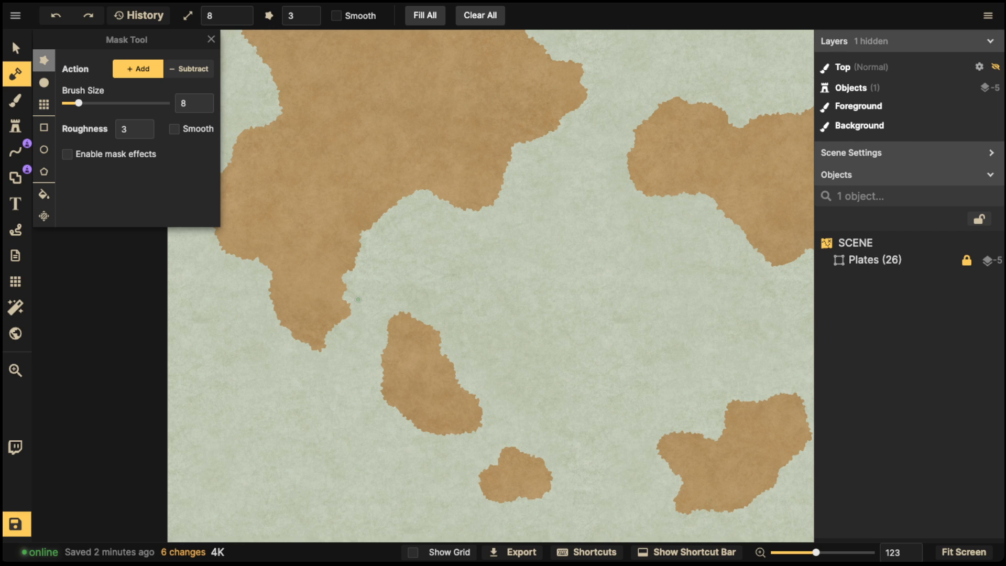
# - Try painting a narrow land bridge from the middle landmass's southern coast to the southeastern island, then undo it
pyautogui.press('space')
pyautogui.moveTo(792, 133); pyautogui.dragTo(565, 151)
pyautogui.moveTo(616, 351); pyautogui.dragTo(637, 310)
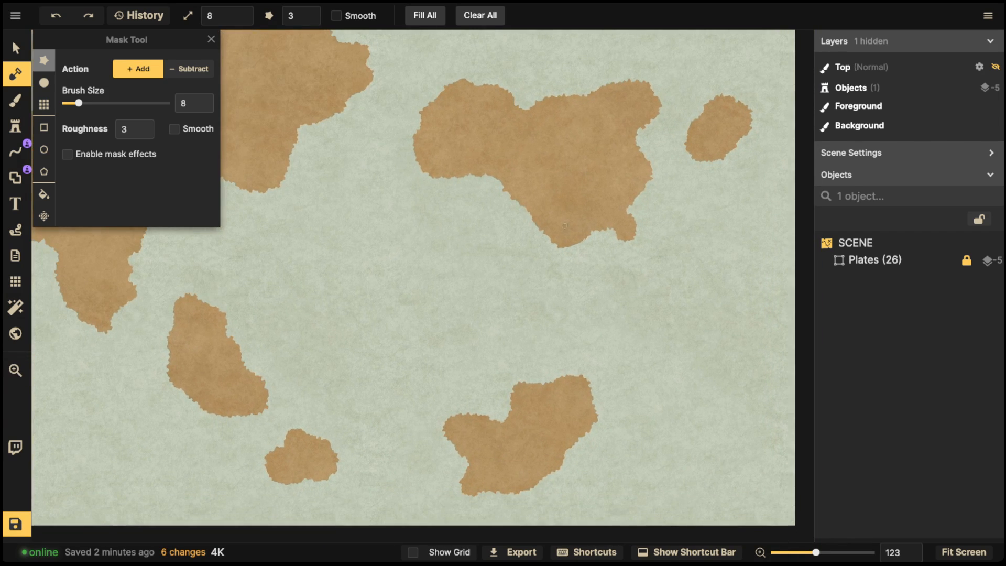
pyautogui.moveTo(570, 251); pyautogui.dragTo(550, 385)
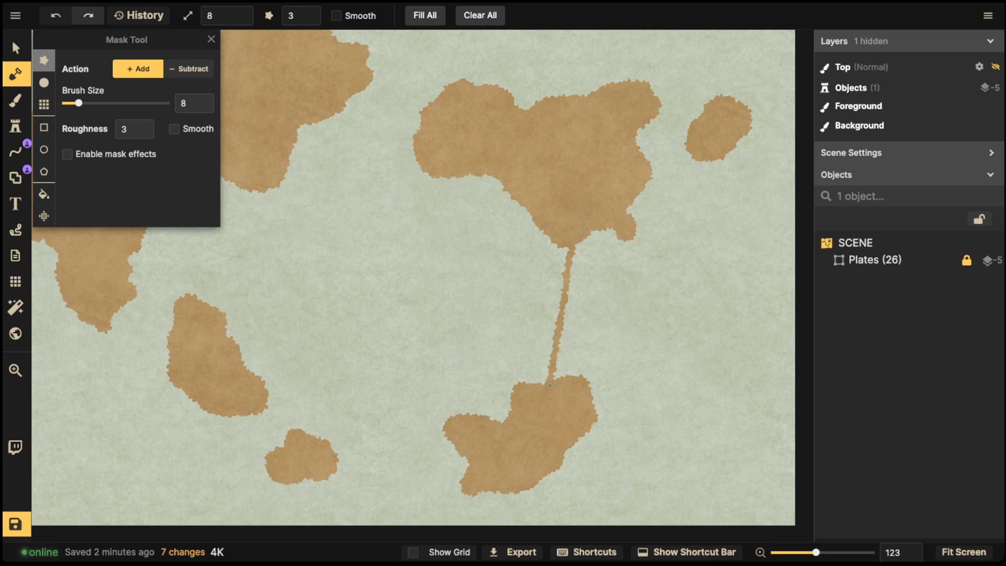
pyautogui.hotkey('ctrl', 'z')
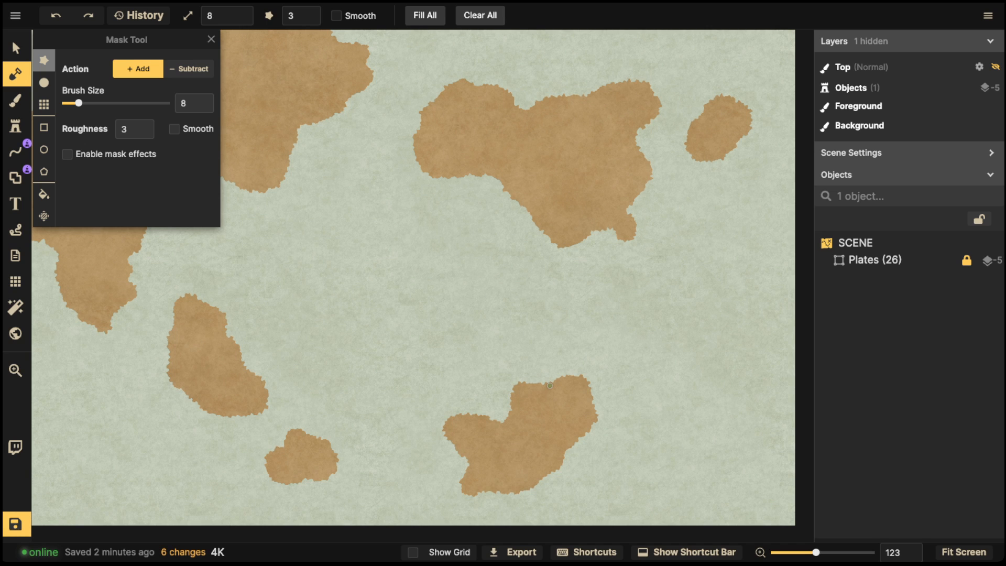
# - Set the mask brush size to 5 and extend the large landmass's northeastern peninsula northward into a hooked tip
pyautogui.scroll(-2, 484, 284)
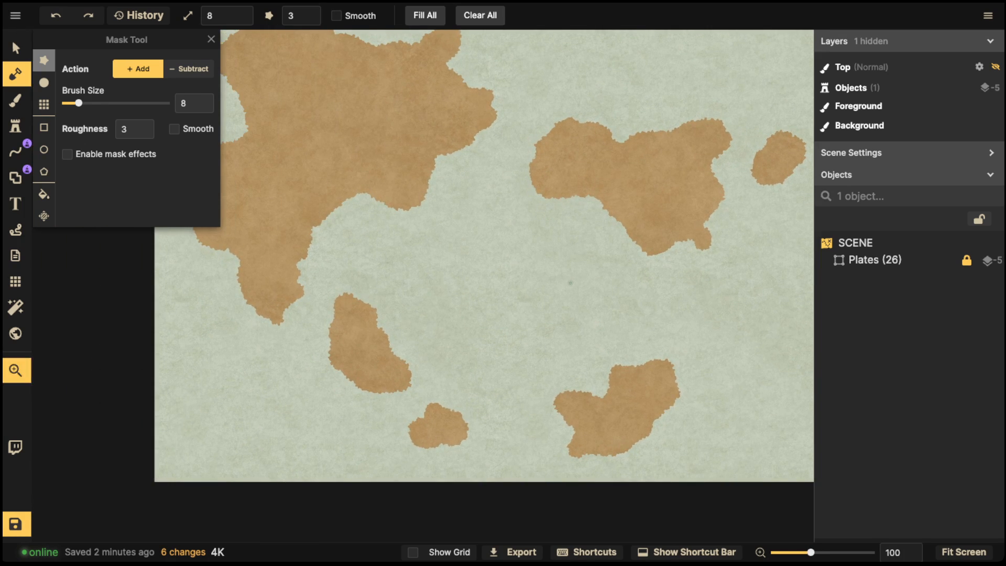
pyautogui.scroll(-1, 473, 204)
pyautogui.moveTo(485, 191); pyautogui.dragTo(454, 246)
pyautogui.moveTo(271, 262); pyautogui.dragTo(376, 262)
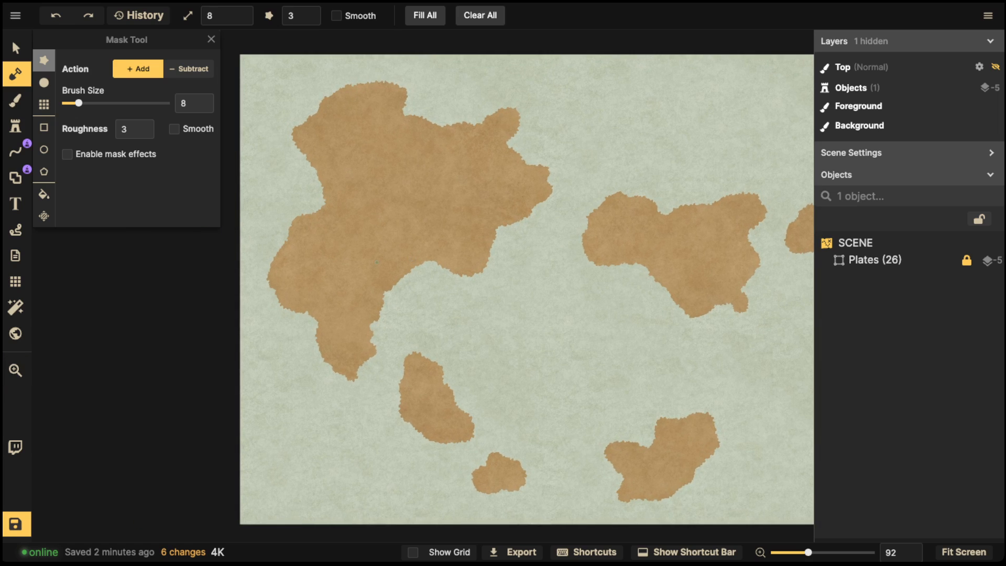
pyautogui.scroll(1, 376, 261)
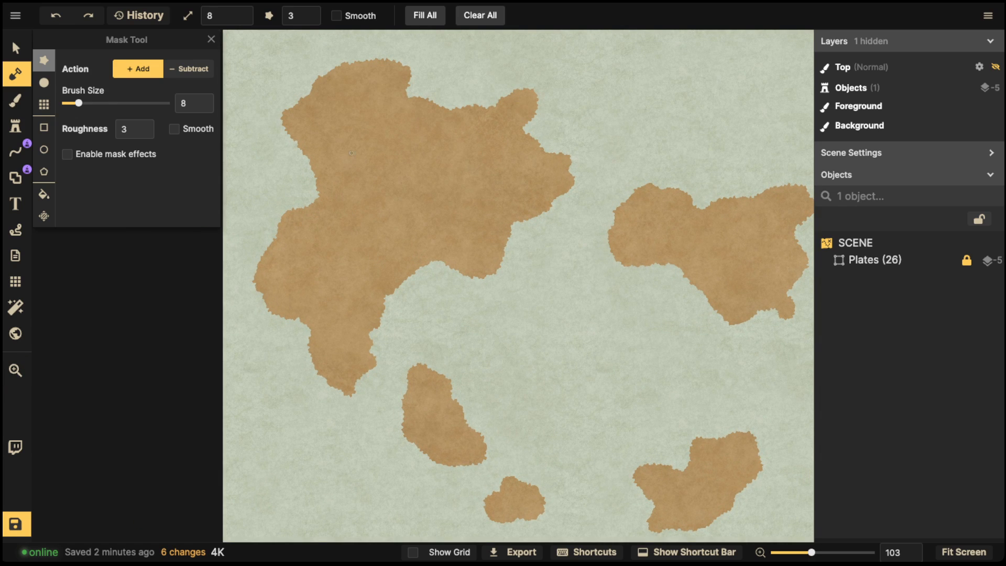
pyautogui.scroll(3, 379, 215)
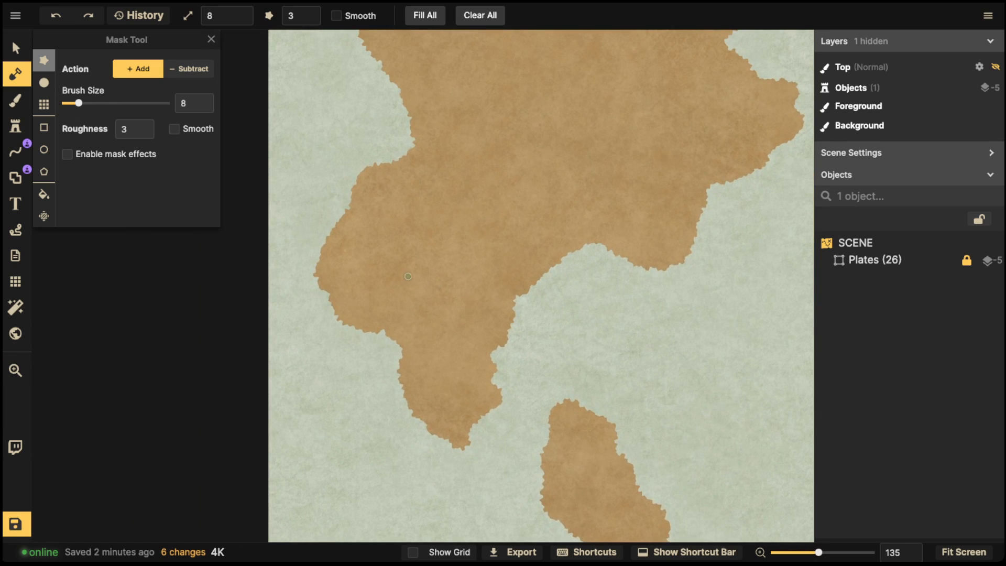
pyautogui.scroll(2, 406, 272)
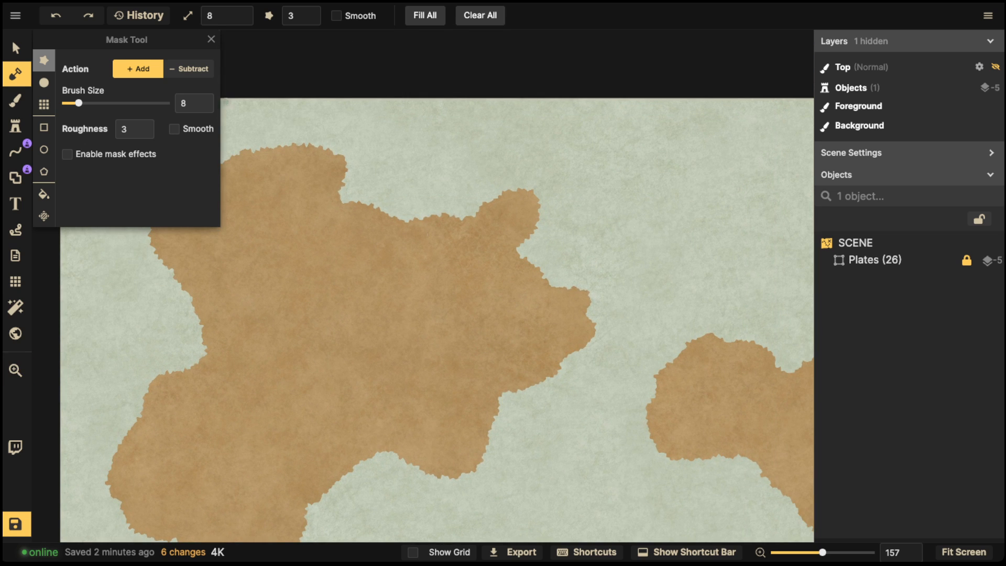
pyautogui.press('[')
pyautogui.press('[')
pyautogui.press('[')
pyautogui.moveTo(515, 192); pyautogui.dragTo(512, 200)
pyautogui.moveTo(516, 250)
pyautogui.mouseDown()
pyautogui.moveTo(534, 204)
pyautogui.moveTo(517, 185)
pyautogui.moveTo(503, 200)
pyautogui.moveTo(521, 187)
pyautogui.moveTo(506, 166)
pyautogui.moveTo(537, 186)
pyautogui.moveTo(523, 190)
pyautogui.moveTo(505, 164)
pyautogui.moveTo(509, 185)
pyautogui.moveTo(517, 178)
pyautogui.moveTo(501, 160)
pyautogui.moveTo(547, 196)
pyautogui.moveTo(535, 227)
pyautogui.mouseUp()
pyautogui.moveTo(526, 168); pyautogui.dragTo(516, 159)
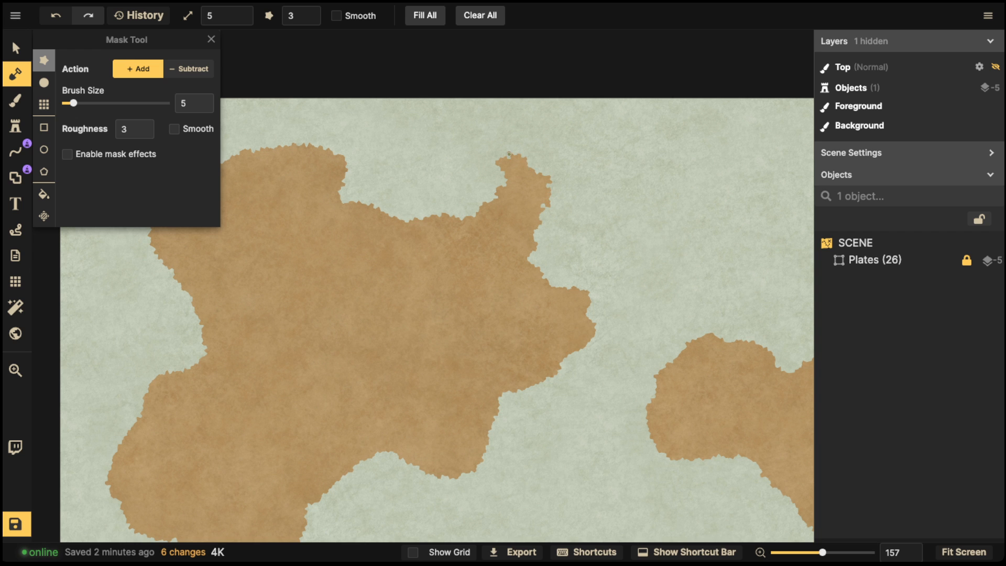
# - Add land along the large landmass's northern bay, ending in a small point at the bay's western side
pyautogui.scroll(-6, 412, 152)
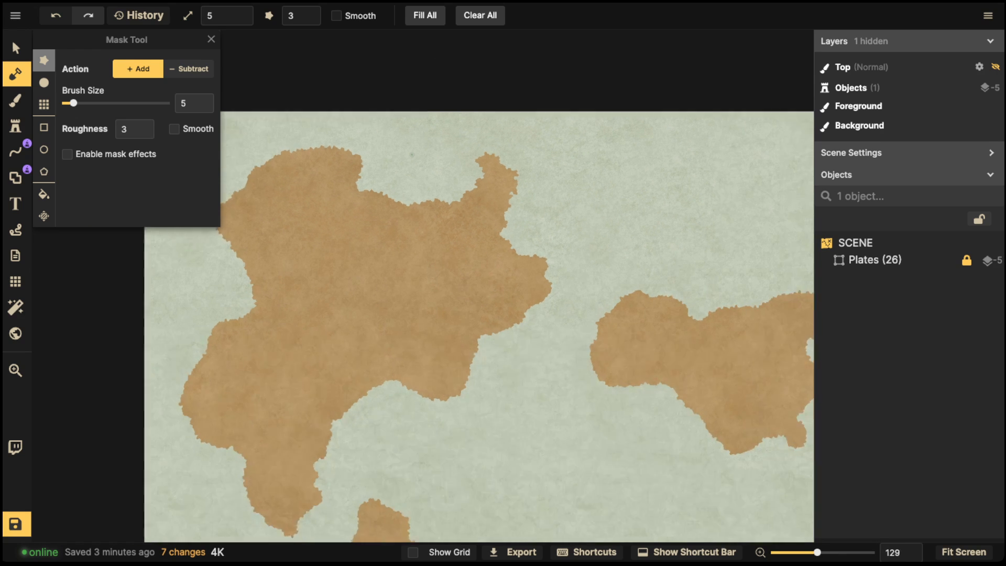
pyautogui.scroll(-2, 513, 330)
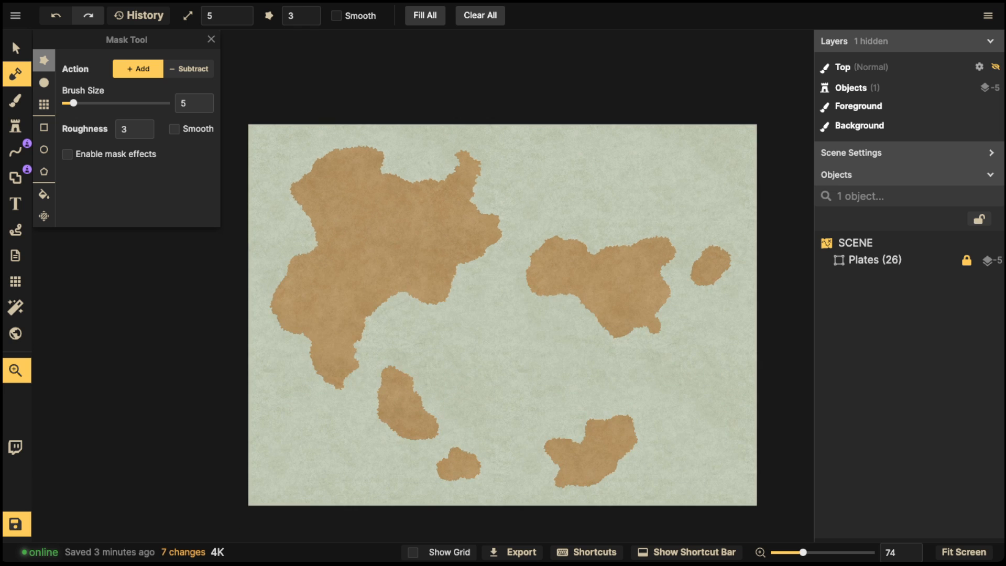
pyautogui.scroll(15, 446, 192)
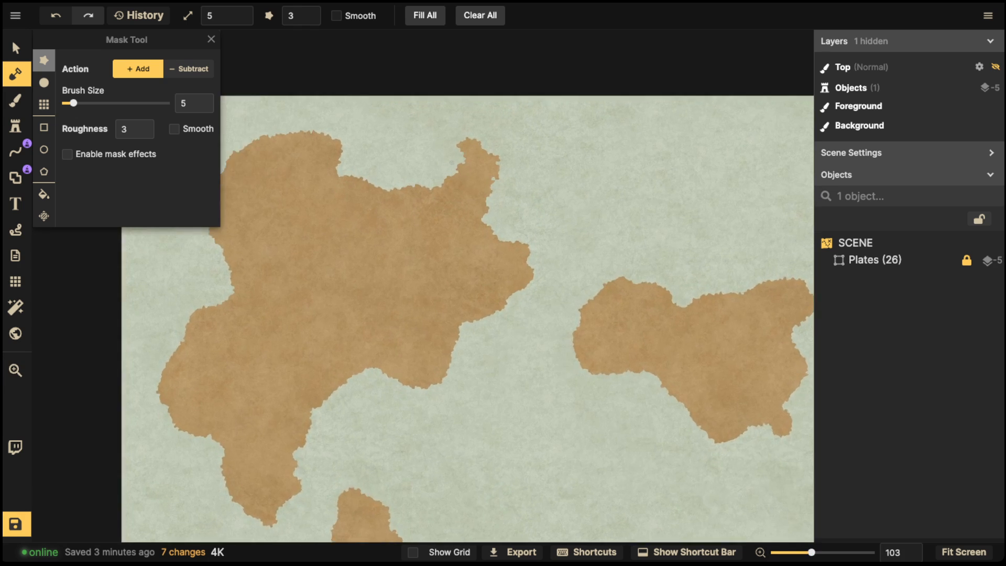
pyautogui.scroll(4, 447, 191)
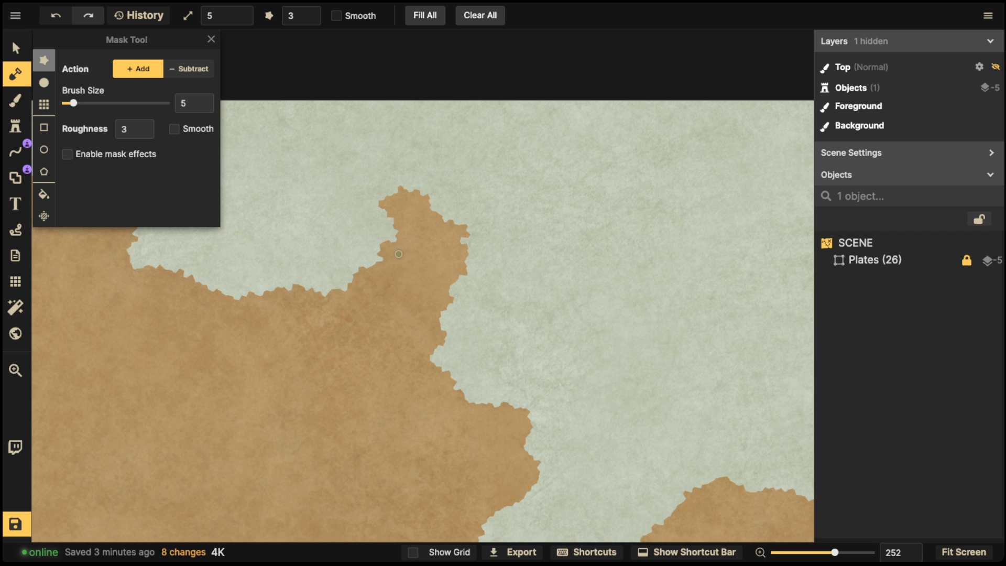
pyautogui.scroll(-3, 399, 254)
pyautogui.scroll(-5, 399, 254)
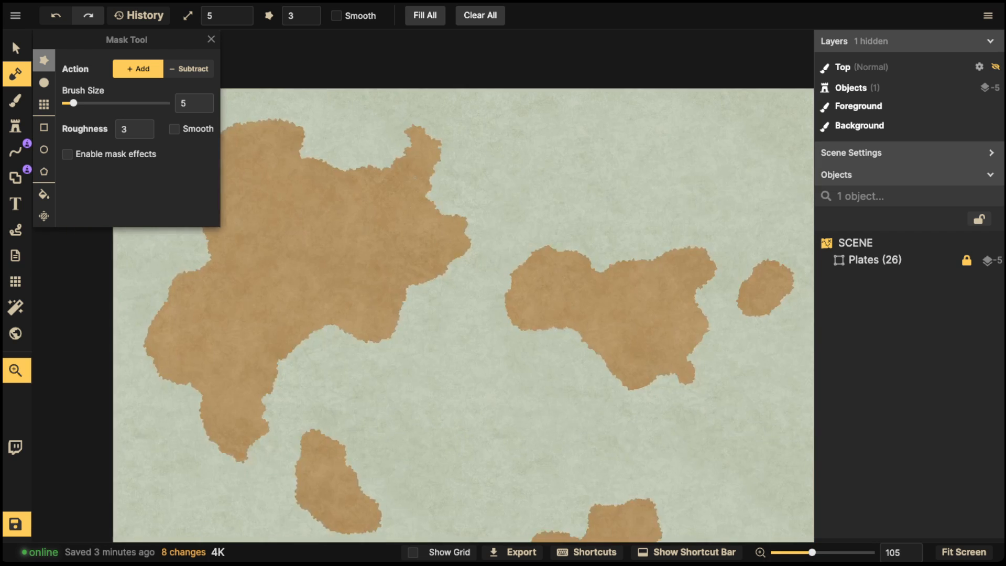
pyautogui.scroll(4, 430, 221)
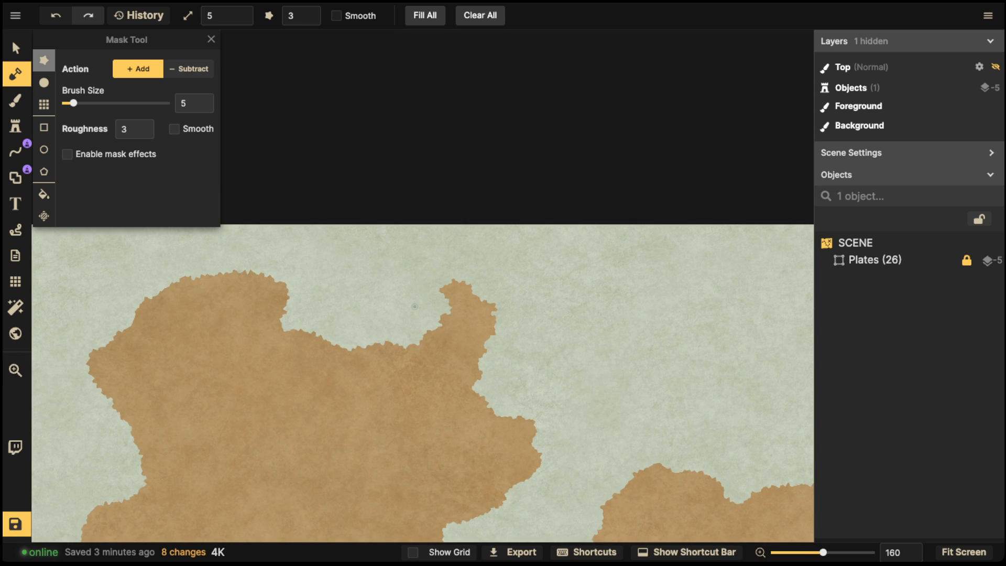
pyautogui.moveTo(421, 334)
pyautogui.mouseDown()
pyautogui.moveTo(352, 347)
pyautogui.moveTo(293, 331)
pyautogui.moveTo(282, 323)
pyautogui.moveTo(292, 276)
pyautogui.mouseUp()
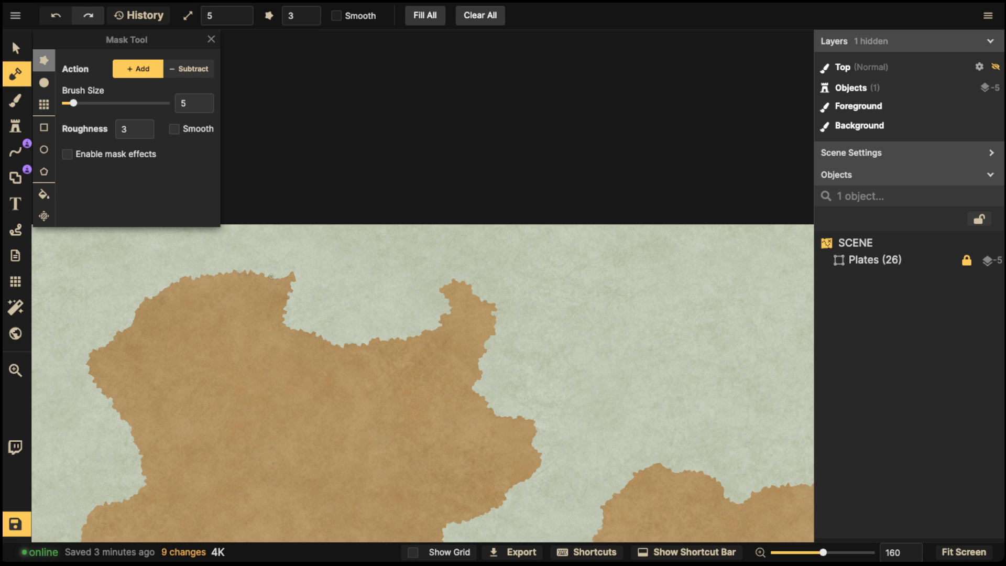
# - Roughen the large landmass's north and northwest coasts with jagged headlands and small inlets using the mask brush
pyautogui.moveTo(159, 274)
pyautogui.mouseDown()
pyautogui.moveTo(122, 313)
pyautogui.moveTo(185, 256)
pyautogui.mouseUp()
pyautogui.moveTo(133, 288)
pyautogui.mouseDown()
pyautogui.moveTo(168, 268)
pyautogui.moveTo(116, 324)
pyautogui.moveTo(203, 282)
pyautogui.moveTo(214, 284)
pyautogui.moveTo(208, 293)
pyautogui.moveTo(246, 273)
pyautogui.moveTo(235, 296)
pyautogui.moveTo(275, 283)
pyautogui.moveTo(263, 294)
pyautogui.moveTo(305, 270)
pyautogui.moveTo(262, 324)
pyautogui.moveTo(299, 303)
pyautogui.moveTo(273, 333)
pyautogui.moveTo(298, 330)
pyautogui.moveTo(300, 344)
pyautogui.moveTo(330, 332)
pyautogui.moveTo(341, 353)
pyautogui.moveTo(410, 336)
pyautogui.moveTo(407, 354)
pyautogui.moveTo(422, 340)
pyautogui.mouseUp()
pyautogui.moveTo(139, 277)
pyautogui.mouseDown()
pyautogui.moveTo(125, 280)
pyautogui.moveTo(129, 324)
pyautogui.moveTo(79, 365)
pyautogui.moveTo(105, 401)
pyautogui.mouseUp()
pyautogui.moveTo(95, 351); pyautogui.dragTo(96, 331)
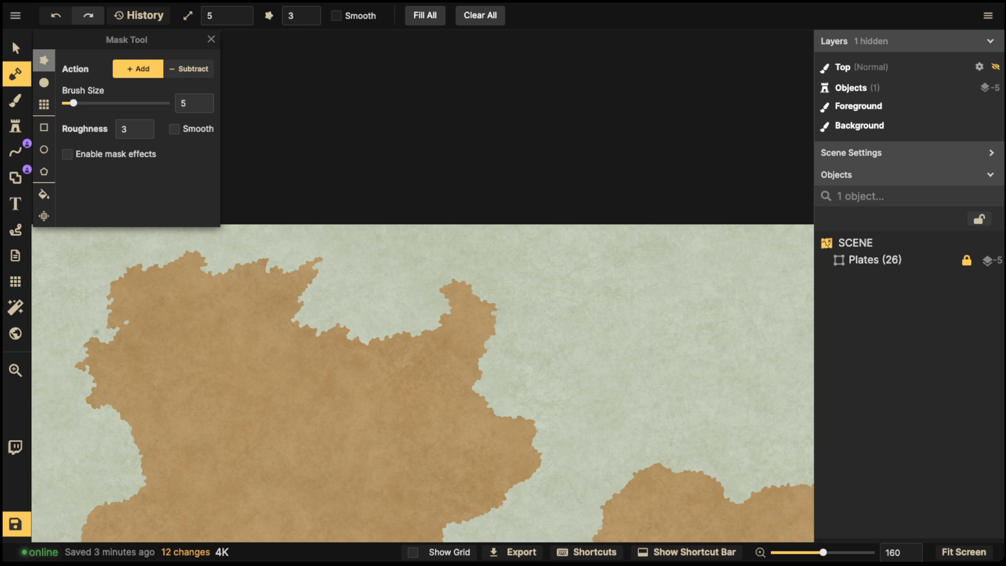
# - Add irregular land edges along the large landmass's southwestern coast and around its southern peninsula
pyautogui.scroll(-5, 206, 307)
pyautogui.press('space')
pyautogui.moveTo(206, 308); pyautogui.dragTo(362, 261)
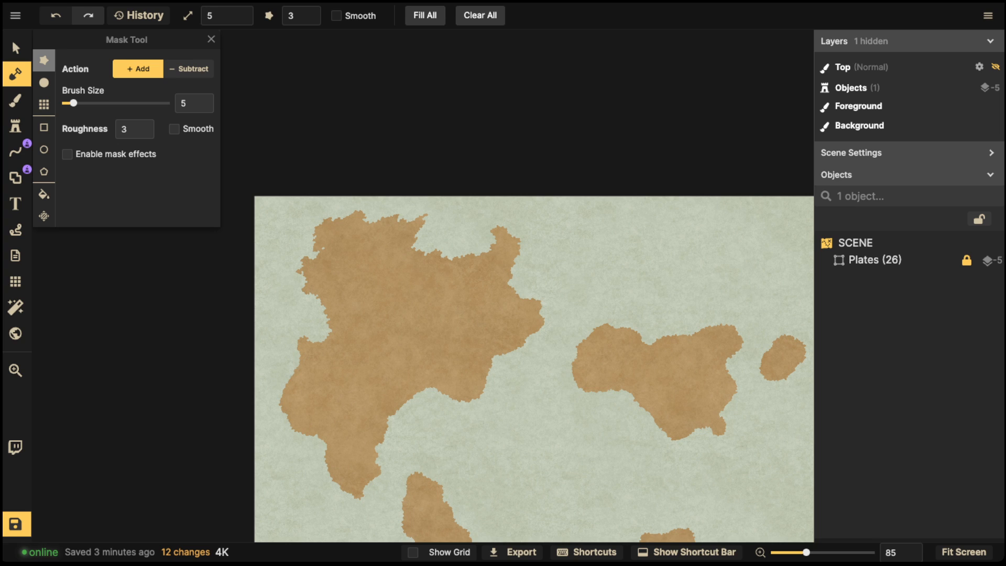
pyautogui.moveTo(281, 391)
pyautogui.mouseDown()
pyautogui.moveTo(284, 430)
pyautogui.moveTo(320, 443)
pyautogui.moveTo(322, 467)
pyautogui.moveTo(357, 505)
pyautogui.moveTo(378, 461)
pyautogui.mouseUp()
pyautogui.moveTo(388, 417); pyautogui.dragTo(397, 426)
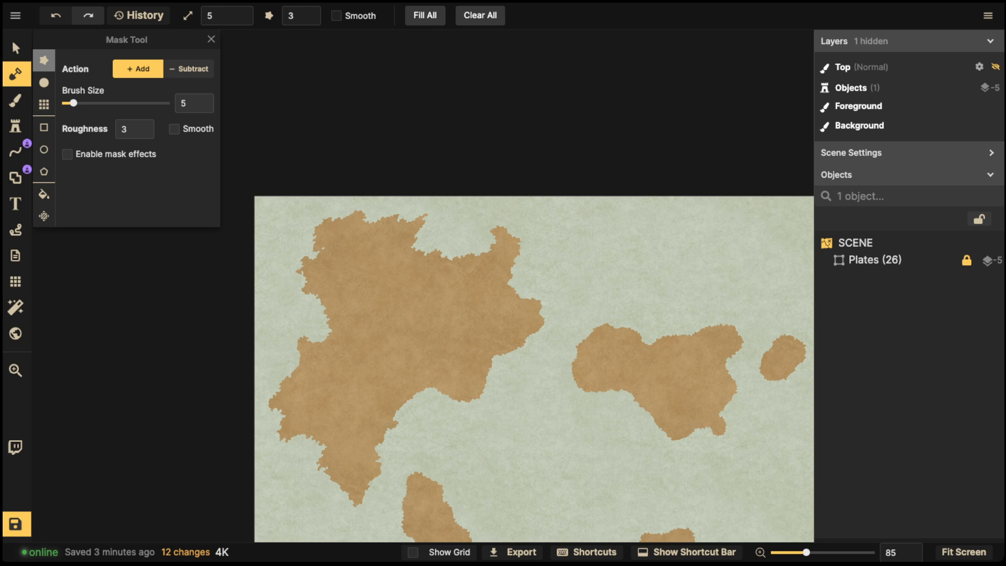
# - Add small protrusions of land along the large landmass's southeastern and eastern coasts
pyautogui.moveTo(452, 399); pyautogui.dragTo(417, 393)
pyautogui.click(472, 401)
pyautogui.click(518, 348)
pyautogui.moveTo(532, 300); pyautogui.dragTo(518, 294)
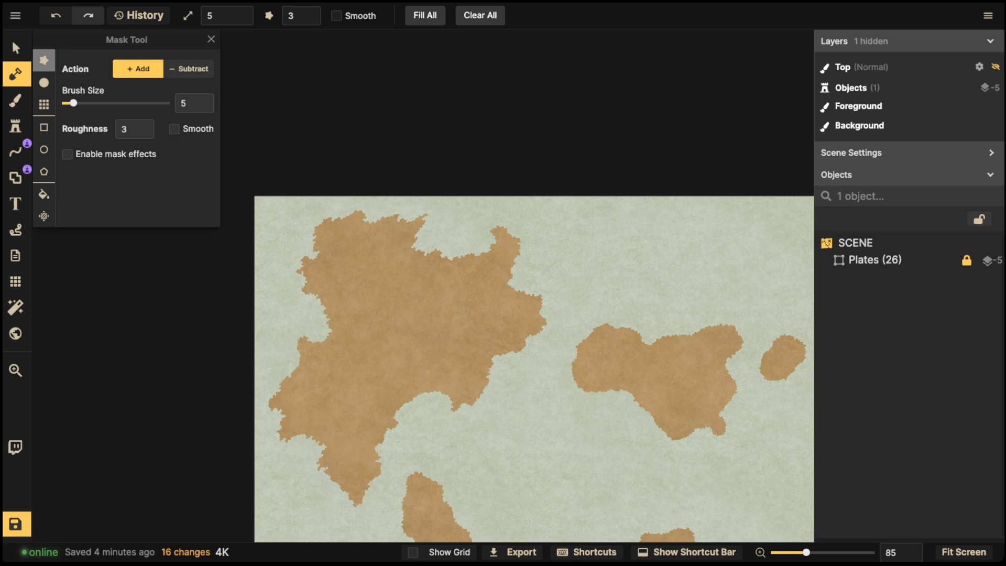
pyautogui.click(329, 244)
# - Subtract land with a size 5 mask brush, separating an islet off the large landmass's west coast and carving inlets in its south and east coasts
pyautogui.click(189, 69)
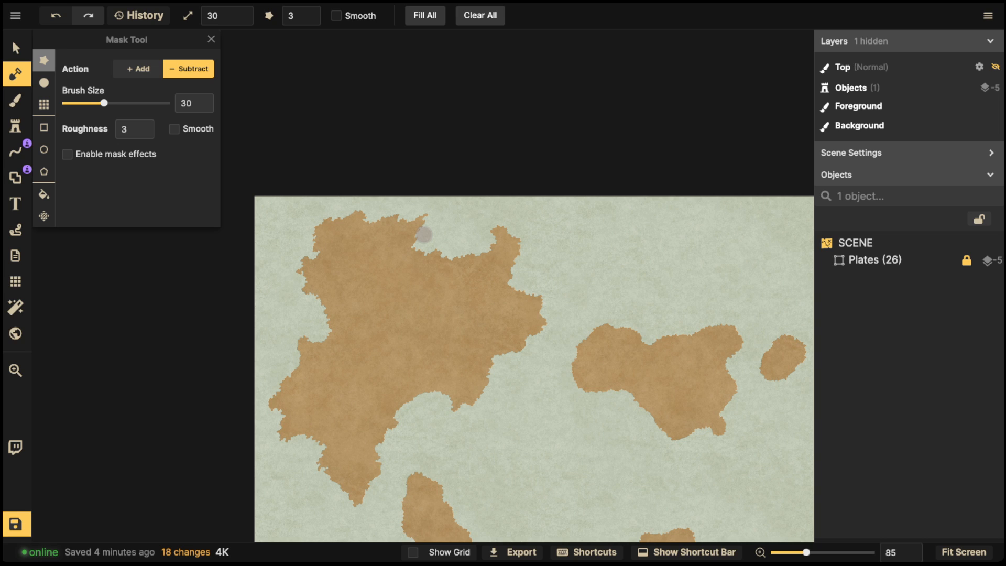
pyautogui.press('[')
pyautogui.press('[')
pyautogui.press('[')
pyautogui.press('[')
pyautogui.press('[')
pyautogui.press('[')
pyautogui.press('[')
pyautogui.press('[')
pyautogui.press('[')
pyautogui.press('[')
pyautogui.press('[')
pyautogui.press('[')
pyautogui.press('[')
pyautogui.press('[')
pyautogui.press('[')
pyautogui.press('[')
pyautogui.press('[')
pyautogui.press('[')
pyautogui.press('[')
pyautogui.press('[')
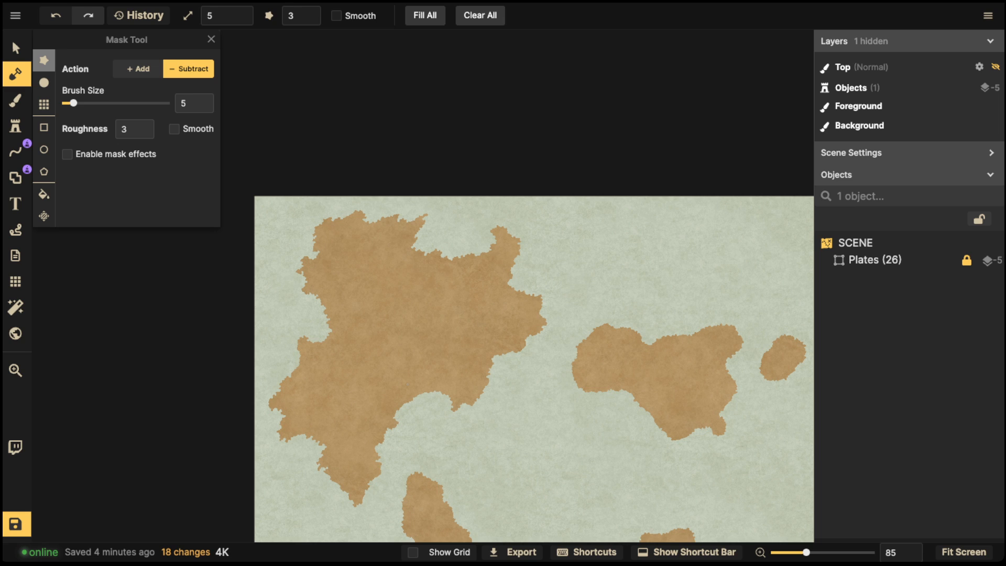
pyautogui.click(312, 348)
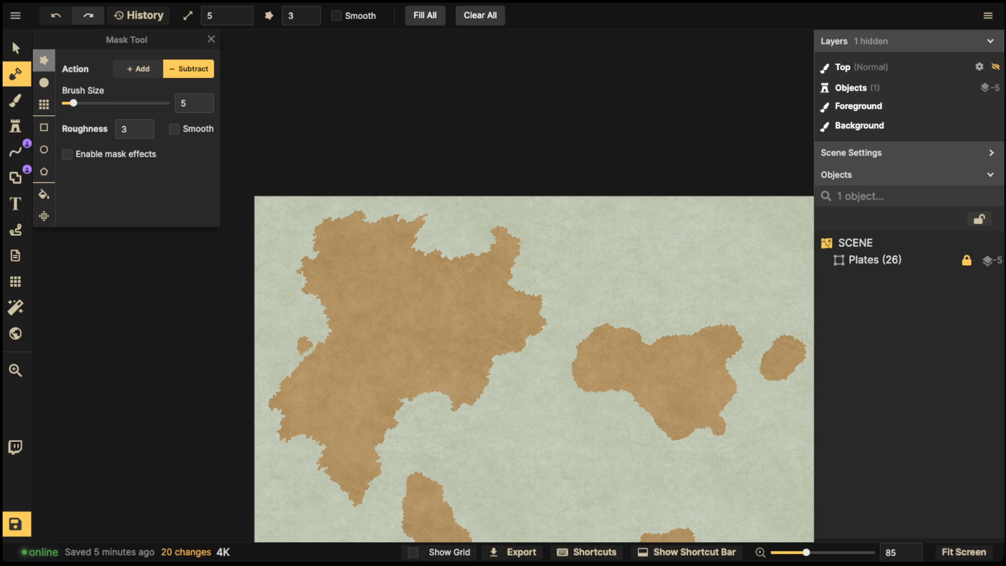
pyautogui.moveTo(395, 401); pyautogui.dragTo(391, 397)
pyautogui.moveTo(403, 390); pyautogui.dragTo(399, 398)
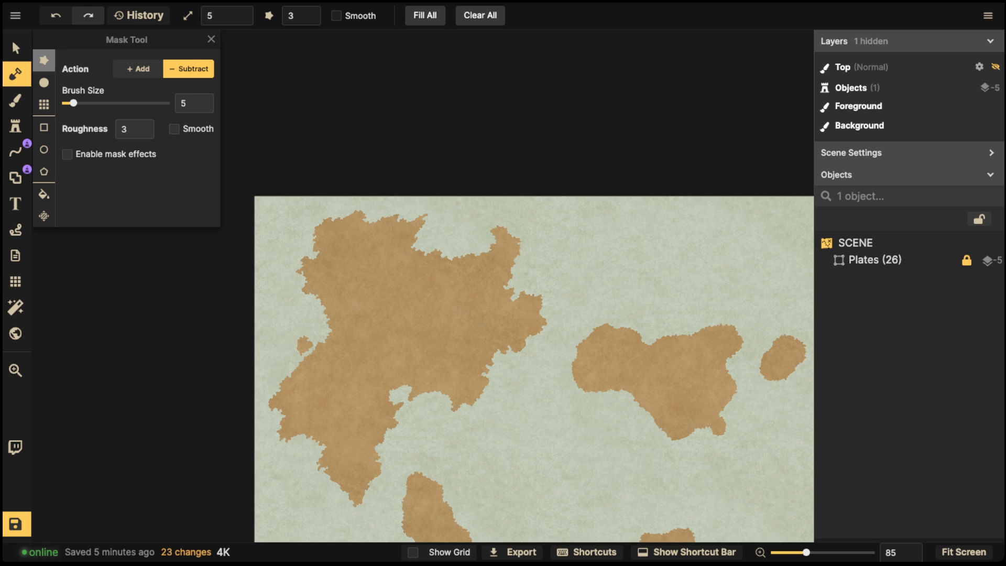
# - Carve further small inlets into the large landmass's north, west and southwest coasts by subtracting land
pyautogui.moveTo(452, 257); pyautogui.dragTo(453, 264)
pyautogui.moveTo(328, 315); pyautogui.dragTo(333, 320)
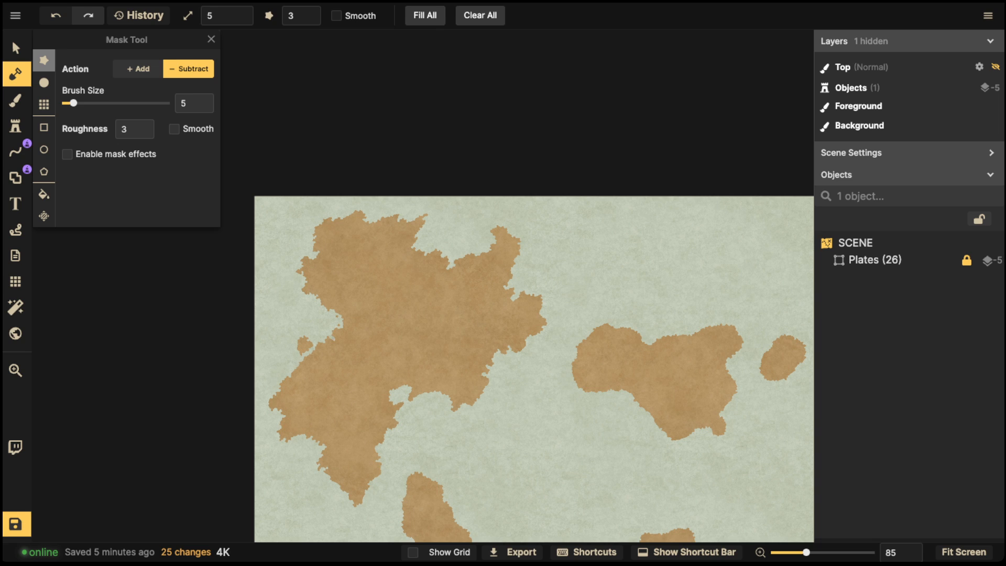
pyautogui.moveTo(285, 383)
pyautogui.mouseDown()
pyautogui.moveTo(296, 381)
pyautogui.moveTo(290, 393)
pyautogui.mouseUp()
# - Add irregular land with the size 5 mask brush along the second-largest landmass's northwest, west and southwest coasts
pyautogui.click(15, 47)
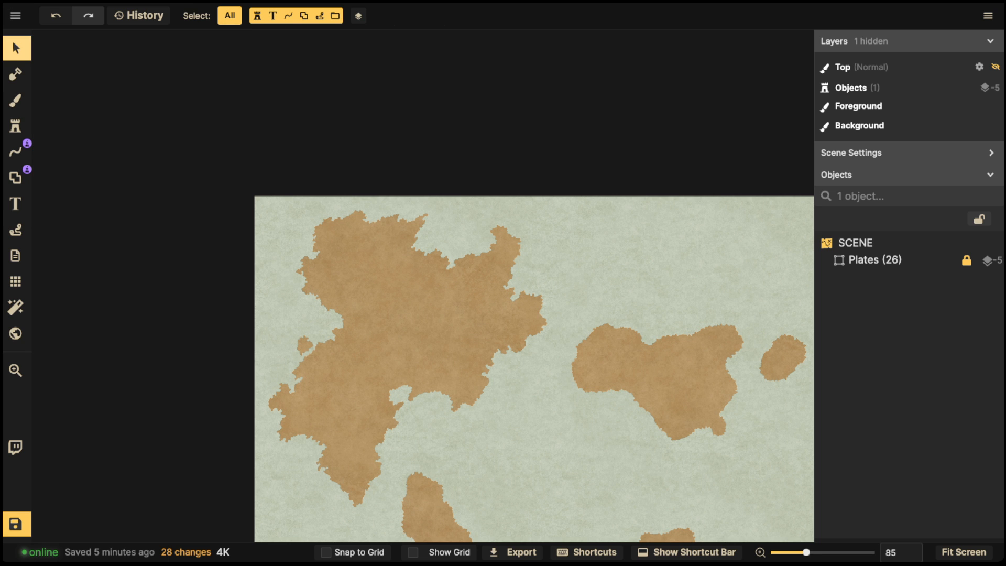
pyautogui.scroll(-2, 437, 367)
pyautogui.moveTo(438, 366); pyautogui.dragTo(270, 313)
pyautogui.scroll(5, 525, 299)
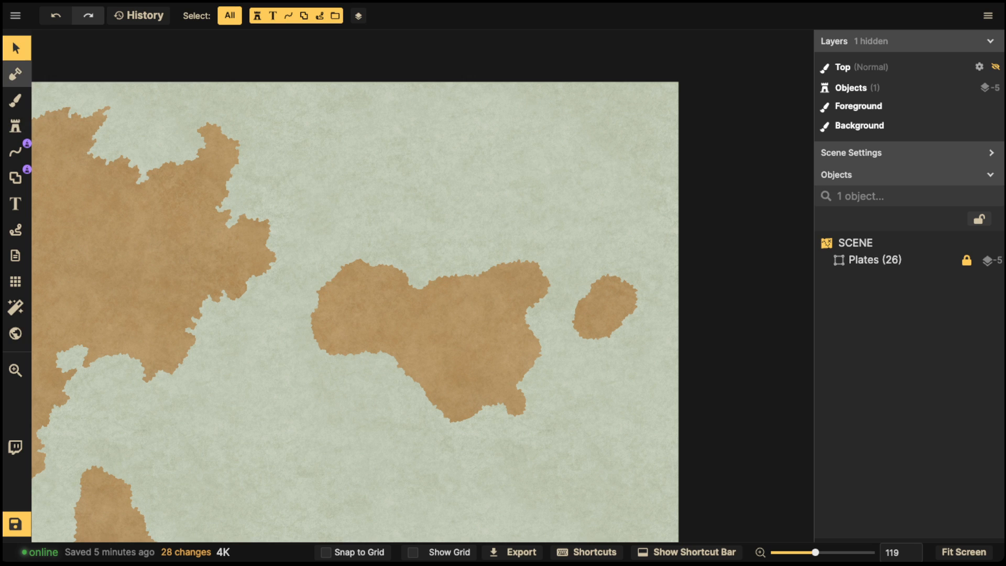
pyautogui.press('m')
pyautogui.click(137, 69)
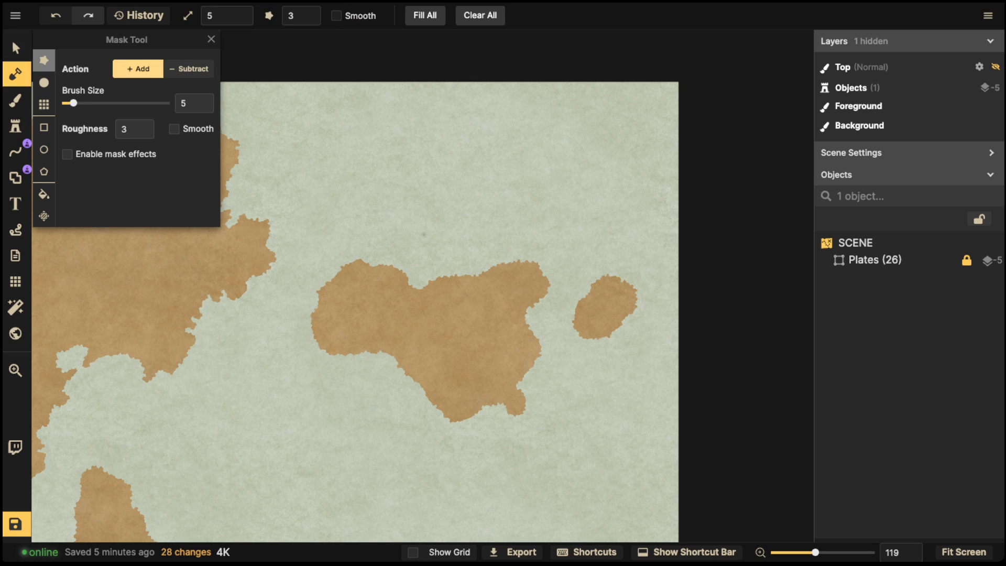
pyautogui.moveTo(348, 262)
pyautogui.mouseDown()
pyautogui.moveTo(366, 253)
pyautogui.moveTo(377, 278)
pyautogui.moveTo(400, 252)
pyautogui.moveTo(376, 276)
pyautogui.moveTo(377, 253)
pyautogui.moveTo(351, 268)
pyautogui.moveTo(354, 252)
pyautogui.moveTo(330, 280)
pyautogui.moveTo(352, 250)
pyautogui.moveTo(328, 262)
pyautogui.moveTo(332, 250)
pyautogui.moveTo(314, 311)
pyautogui.moveTo(336, 295)
pyautogui.moveTo(301, 334)
pyautogui.moveTo(315, 325)
pyautogui.moveTo(318, 303)
pyautogui.moveTo(347, 322)
pyautogui.moveTo(355, 348)
pyautogui.moveTo(376, 349)
pyautogui.mouseUp()
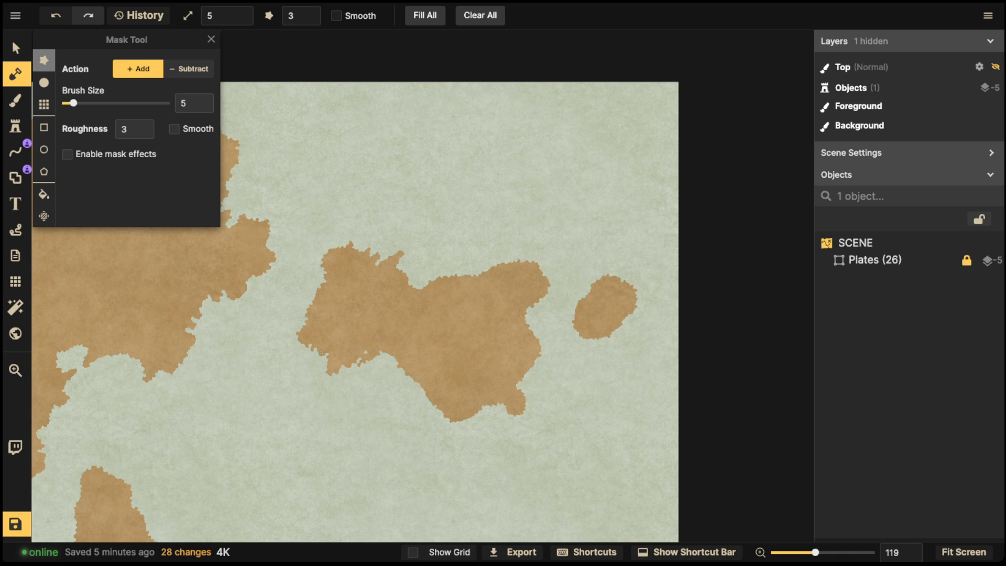
pyautogui.click(321, 353)
pyautogui.click(366, 353)
pyautogui.click(375, 355)
pyautogui.moveTo(315, 302); pyautogui.dragTo(298, 310)
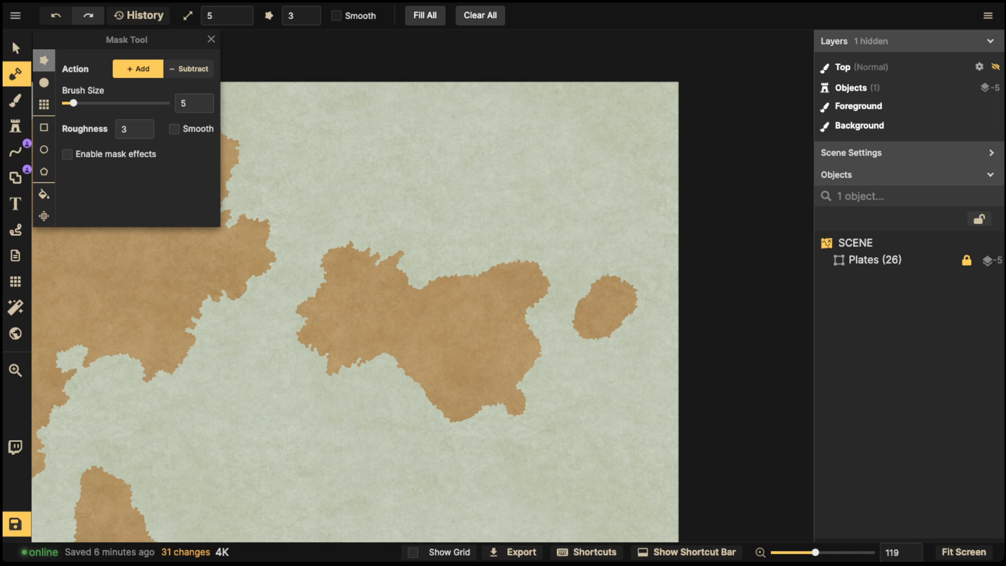
# - Roughen the second-largest landmass's south, east and north coasts with jagged headlands of added land
pyautogui.moveTo(369, 359)
pyautogui.mouseDown()
pyautogui.moveTo(386, 340)
pyautogui.moveTo(389, 352)
pyautogui.moveTo(358, 359)
pyautogui.moveTo(434, 337)
pyautogui.moveTo(396, 360)
pyautogui.moveTo(428, 376)
pyautogui.moveTo(423, 396)
pyautogui.moveTo(430, 388)
pyautogui.moveTo(417, 380)
pyautogui.moveTo(441, 389)
pyautogui.moveTo(423, 408)
pyautogui.moveTo(436, 400)
pyautogui.moveTo(460, 422)
pyautogui.mouseUp()
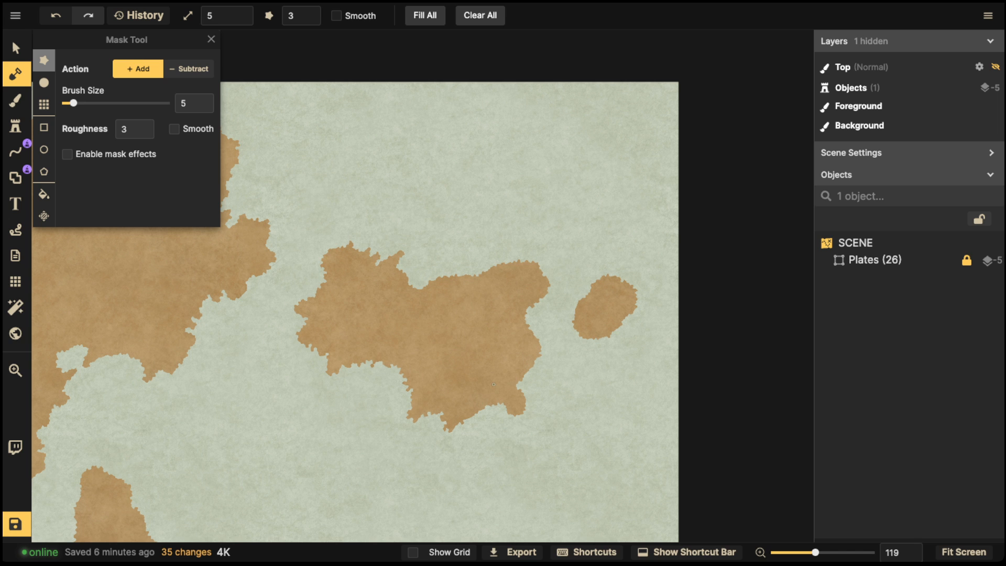
pyautogui.scroll(-2, 370, 424)
pyautogui.scroll(-5, 427, 353)
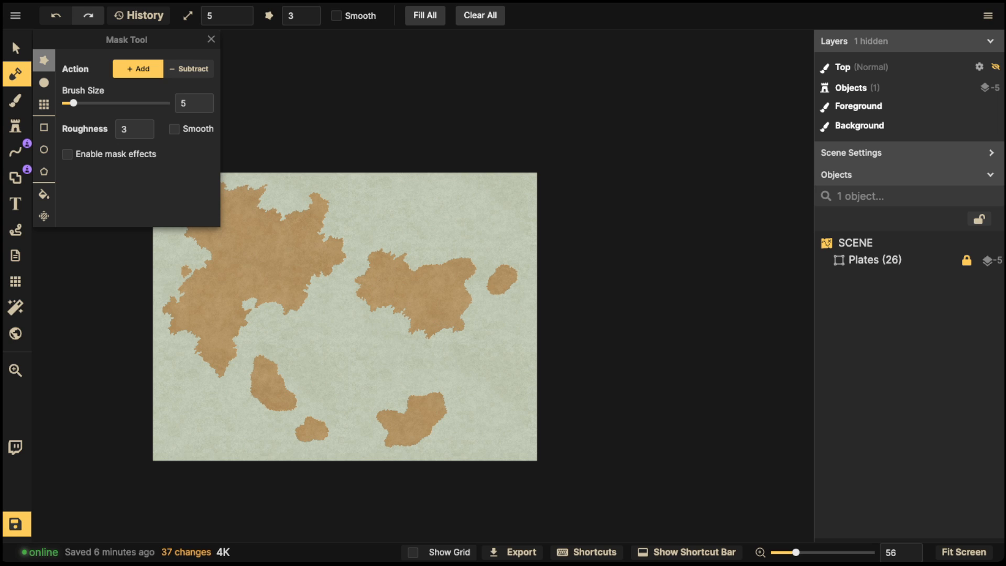
pyautogui.moveTo(471, 304)
pyautogui.mouseDown()
pyautogui.moveTo(469, 247)
pyautogui.moveTo(415, 268)
pyautogui.mouseUp()
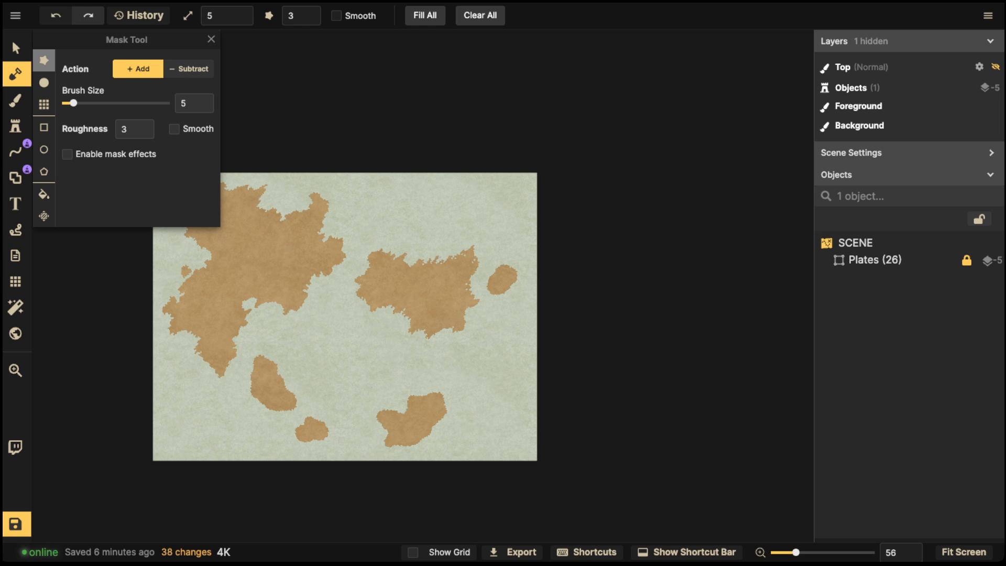
pyautogui.moveTo(436, 261); pyautogui.dragTo(475, 255)
pyautogui.moveTo(456, 331); pyautogui.dragTo(465, 327)
# - Add irregular land edges to the small eastern island and the two southwestern islands, including an islet beside the smaller one
pyautogui.moveTo(518, 271); pyautogui.dragTo(510, 298)
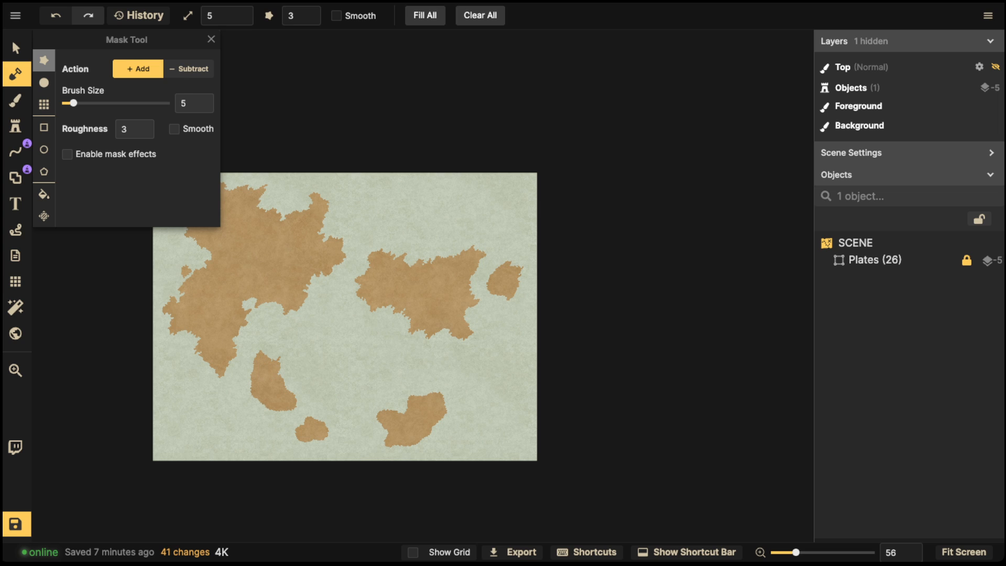
pyautogui.moveTo(248, 387)
pyautogui.mouseDown()
pyautogui.moveTo(266, 418)
pyautogui.moveTo(299, 412)
pyautogui.mouseUp()
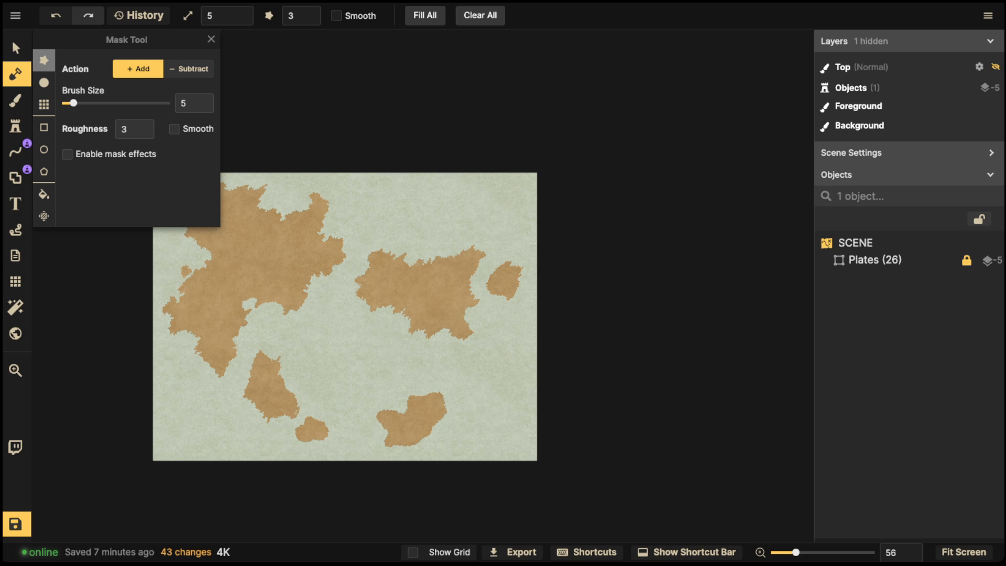
pyautogui.click(297, 411)
pyautogui.click(297, 413)
pyautogui.click(16, 152)
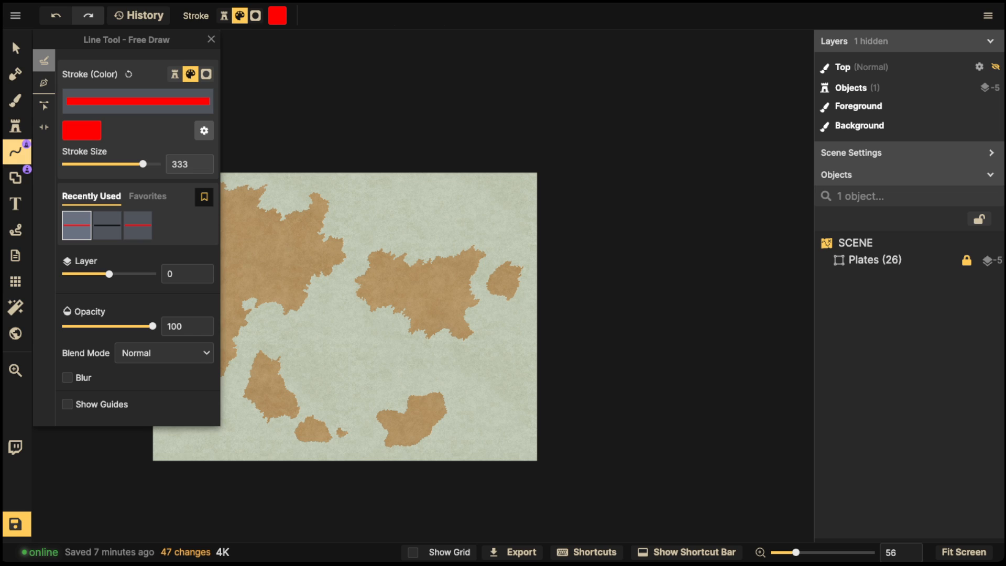
pyautogui.moveTo(232, 273)
pyautogui.mouseDown()
pyautogui.moveTo(225, 346)
pyautogui.moveTo(290, 422)
pyautogui.moveTo(574, 401)
pyautogui.mouseUp()
pyautogui.hotkey('ctrl', 'z')
pyautogui.press('space')
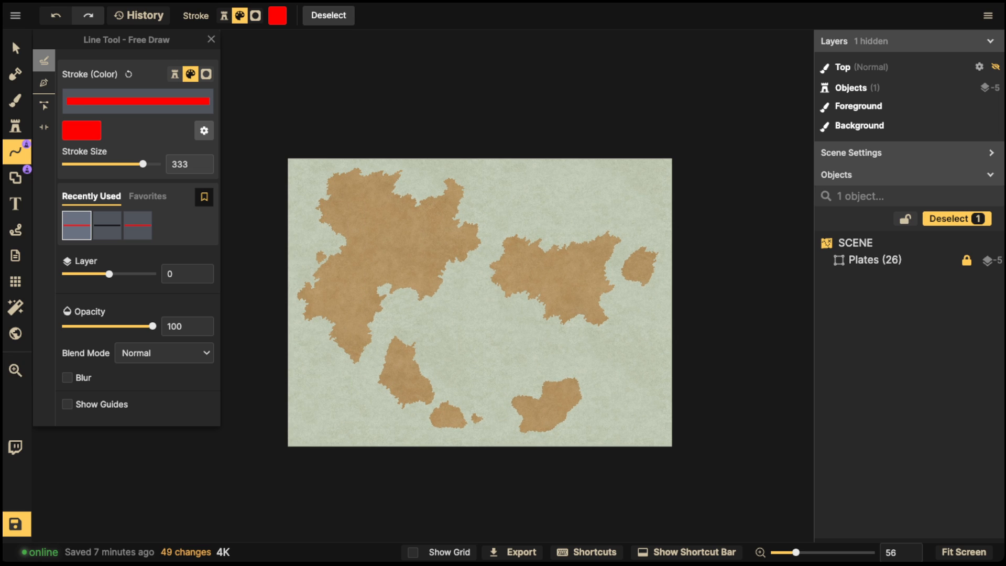
# - Add protrusions of land along the southeastern island's north, east and south coasts with the mask brush
pyautogui.click(16, 74)
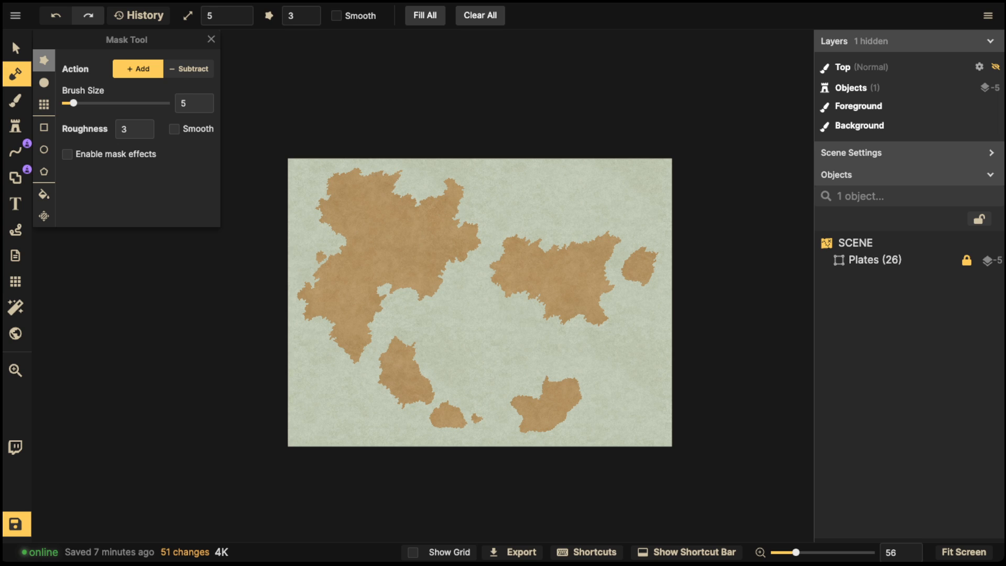
pyautogui.click(545, 380)
pyautogui.click(580, 387)
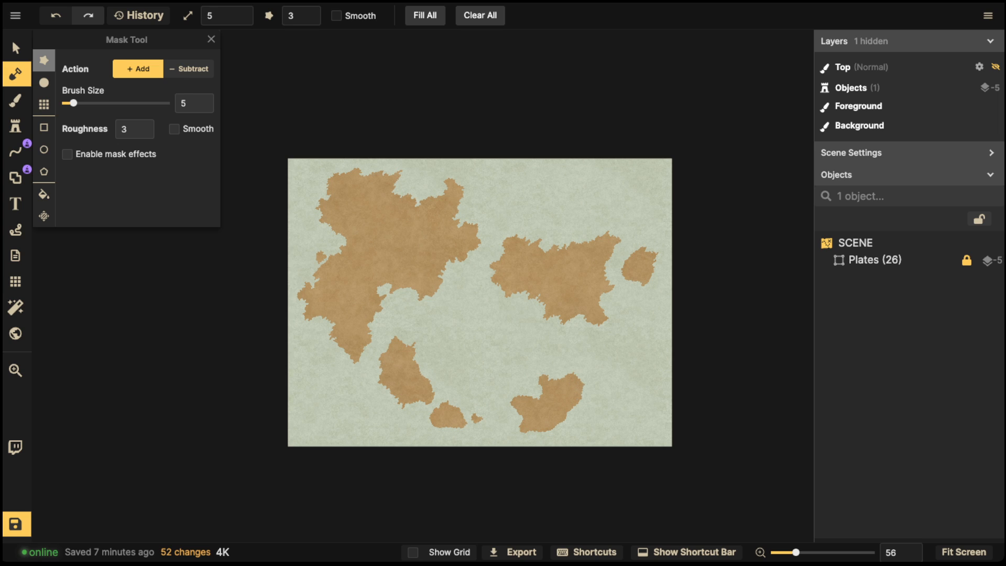
pyautogui.click(584, 396)
pyautogui.click(577, 408)
pyautogui.click(546, 435)
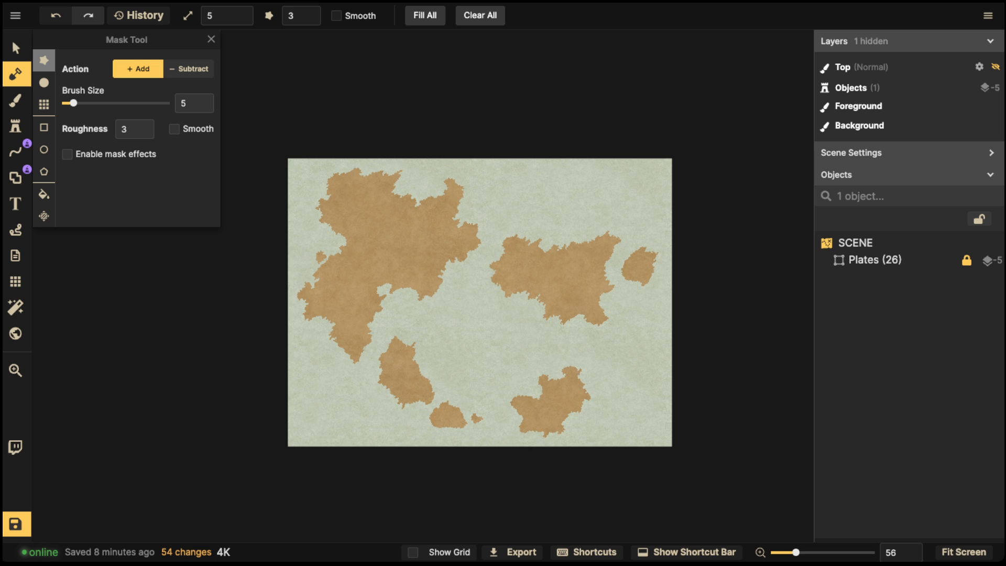
# - Subtract land to cut inlets in the second-largest landmass's southwest and north coasts and split an islet off the southeastern island
pyautogui.click(577, 328)
pyautogui.hotkey('ctrl', 'z')
pyautogui.click(188, 68)
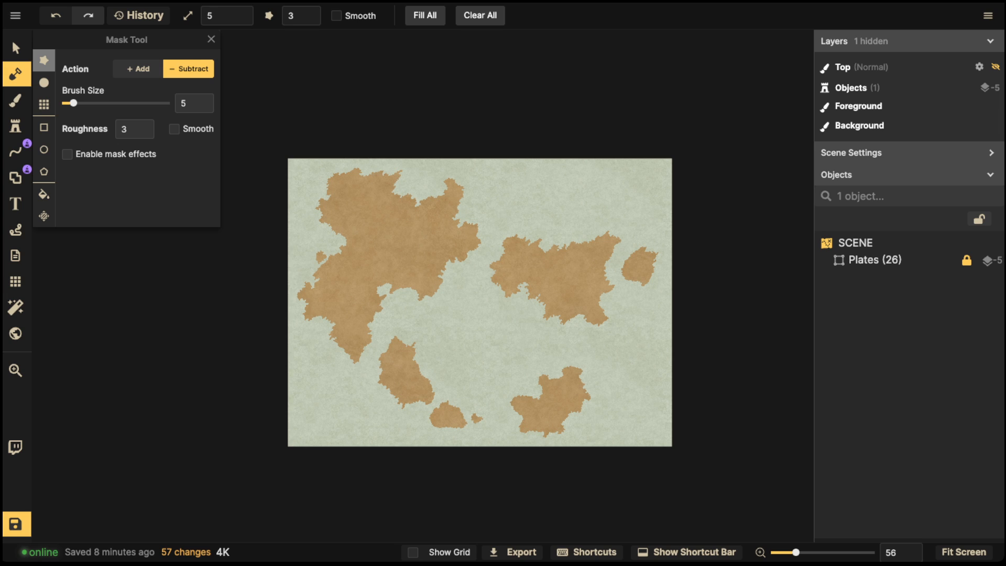
pyautogui.moveTo(524, 289); pyautogui.dragTo(525, 285)
pyautogui.moveTo(554, 247); pyautogui.dragTo(567, 252)
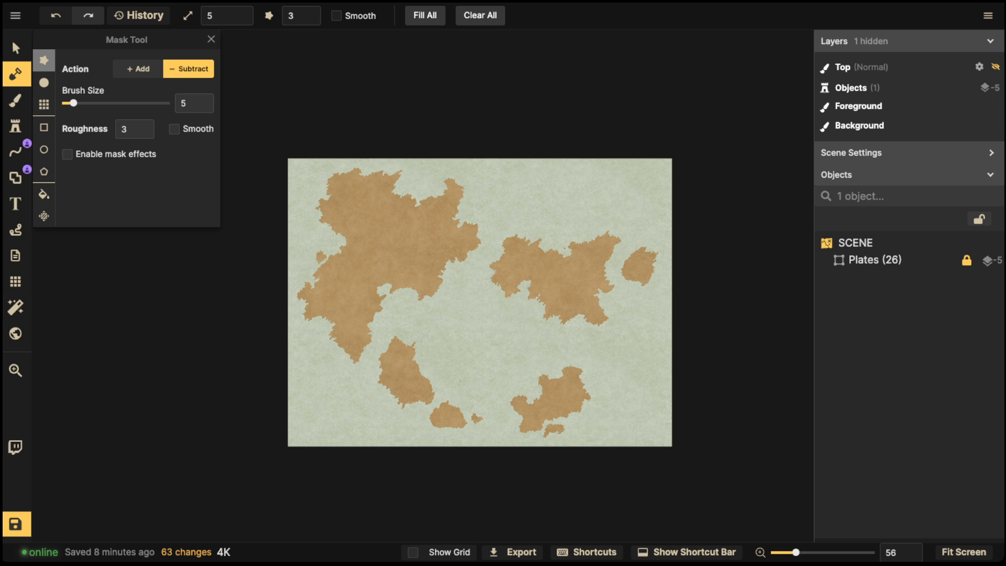
pyautogui.click(138, 69)
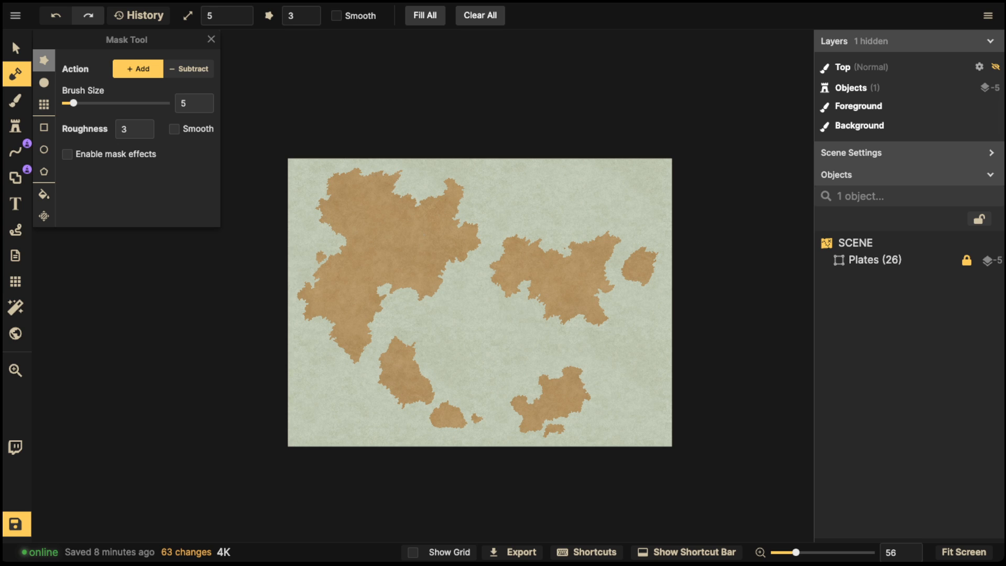
pyautogui.click(189, 68)
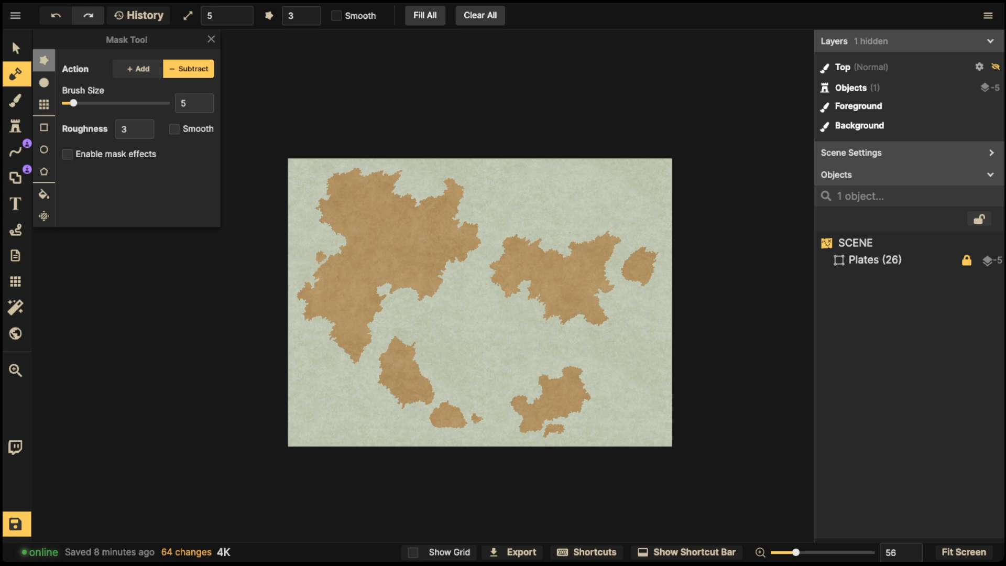
# - Scatter tiny islets off the tip and east side of the large landmass's northeastern peninsula with a size 1 add brush
pyautogui.click(137, 69)
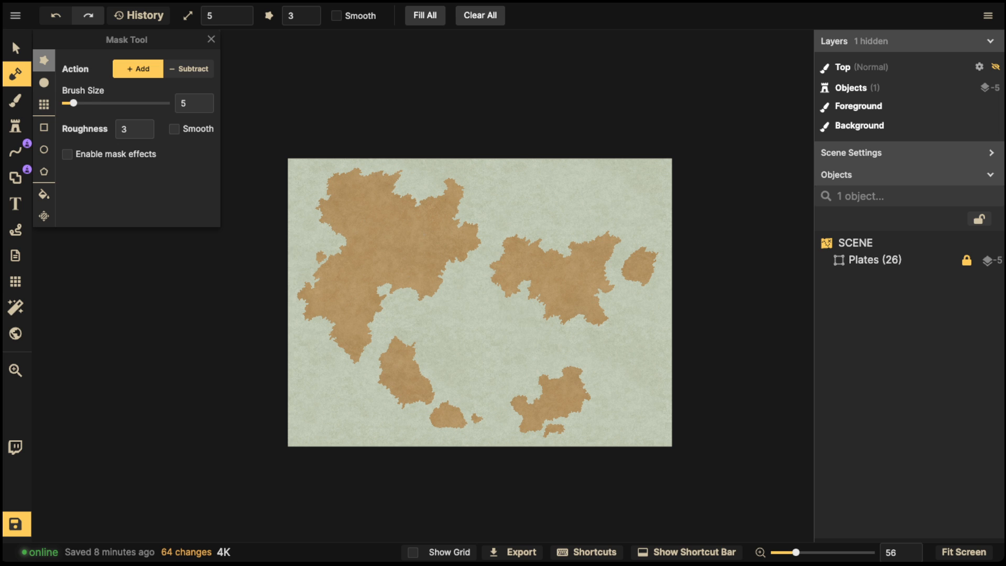
pyautogui.moveTo(73, 102); pyautogui.dragTo(66, 102)
pyautogui.scroll(5, 346, 360)
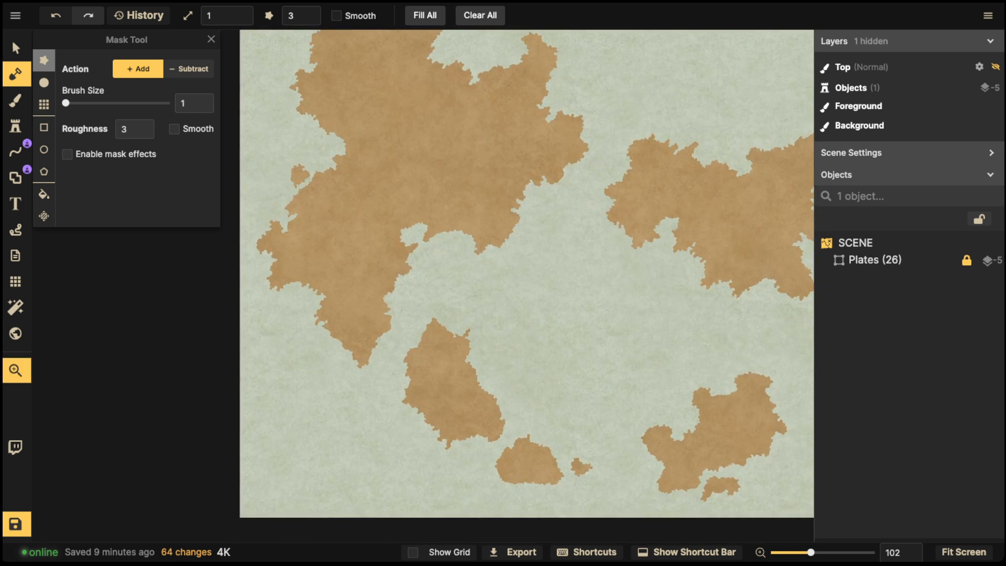
pyautogui.moveTo(346, 360); pyautogui.dragTo(346, 454)
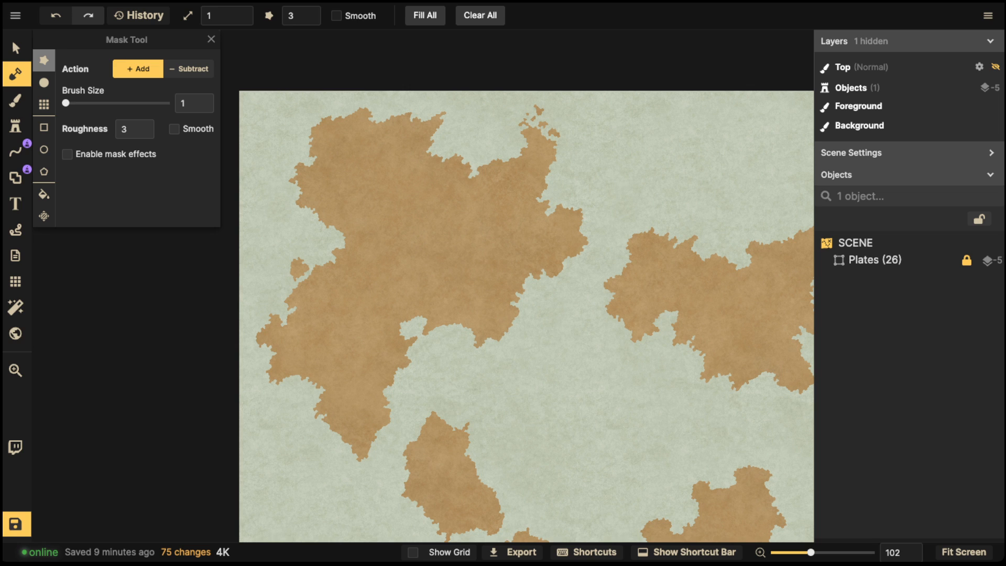
pyautogui.moveTo(554, 178); pyautogui.dragTo(552, 181)
pyautogui.click(559, 186)
pyautogui.click(560, 176)
pyautogui.click(563, 167)
pyautogui.click(559, 162)
pyautogui.click(564, 157)
pyautogui.click(568, 201)
pyautogui.click(571, 200)
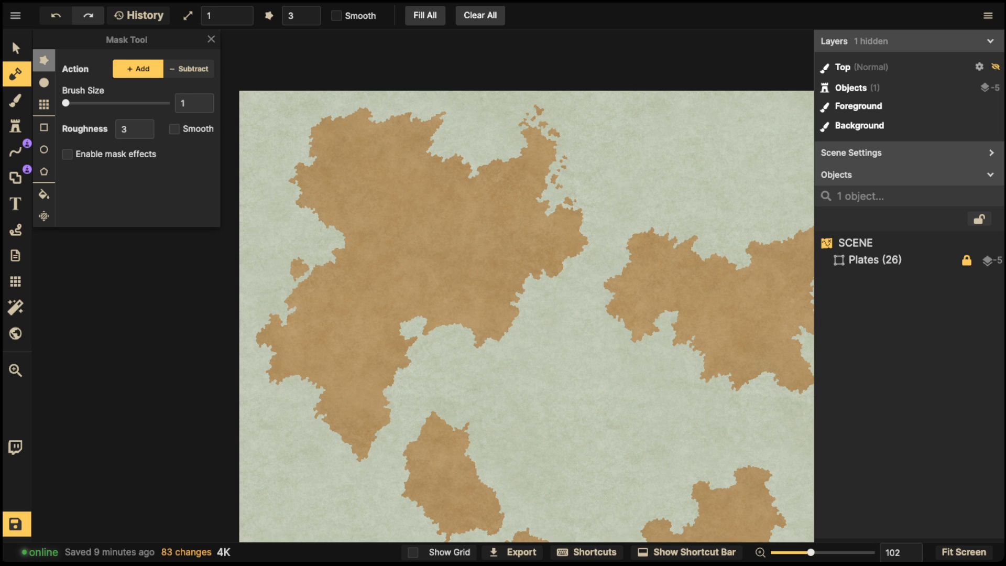
# - Add a cluster of tiny islets off the large landmass's northern headland and into the adjoining bay
pyautogui.click(441, 143)
pyautogui.click(452, 148)
pyautogui.click(444, 136)
pyautogui.click(446, 134)
pyautogui.click(444, 131)
pyautogui.click(447, 129)
pyautogui.click(449, 126)
pyautogui.click(452, 126)
pyautogui.click(450, 123)
pyautogui.click(447, 120)
pyautogui.click(454, 145)
pyautogui.click(457, 141)
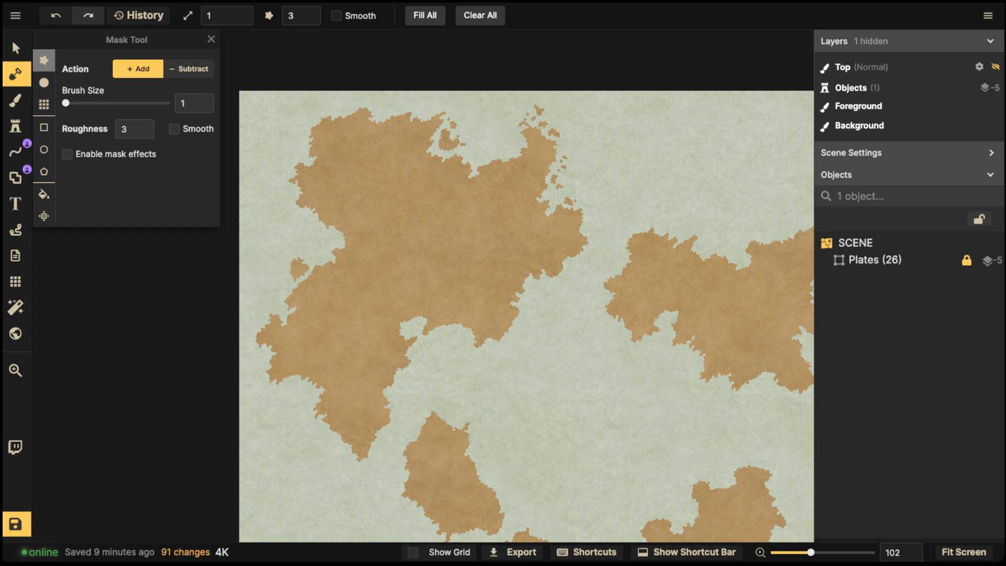
pyautogui.click(461, 148)
pyautogui.click(463, 141)
pyautogui.click(467, 143)
# - Outline the second-largest landmass's northwest coast with a freehand red loop, and delete it
pyautogui.scroll(-2, 421, 94)
pyautogui.press('space')
pyautogui.moveTo(421, 94); pyautogui.dragTo(333, 108)
pyautogui.click(15, 151)
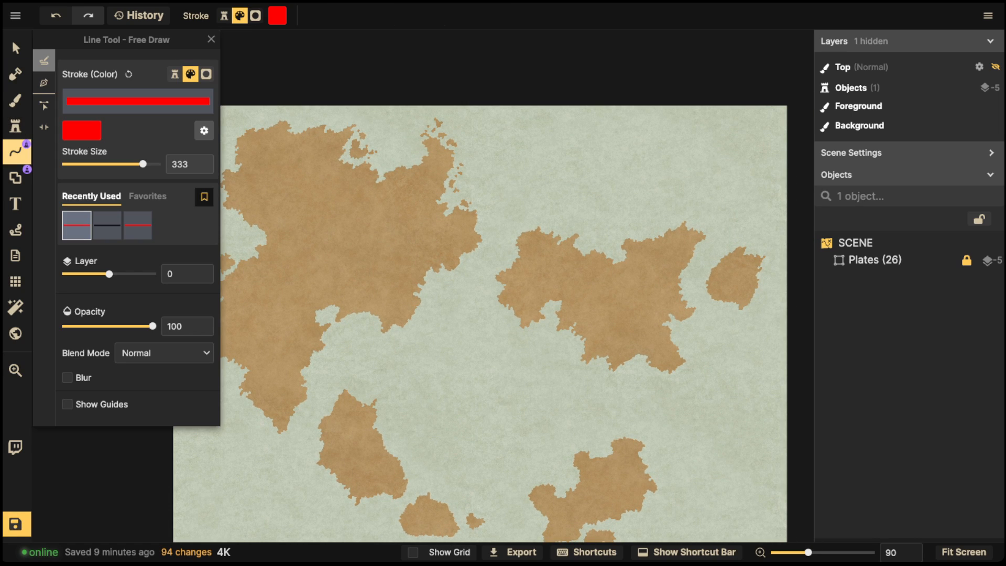
pyautogui.moveTo(536, 229); pyautogui.dragTo(510, 263)
pyautogui.moveTo(529, 267); pyautogui.dragTo(535, 229)
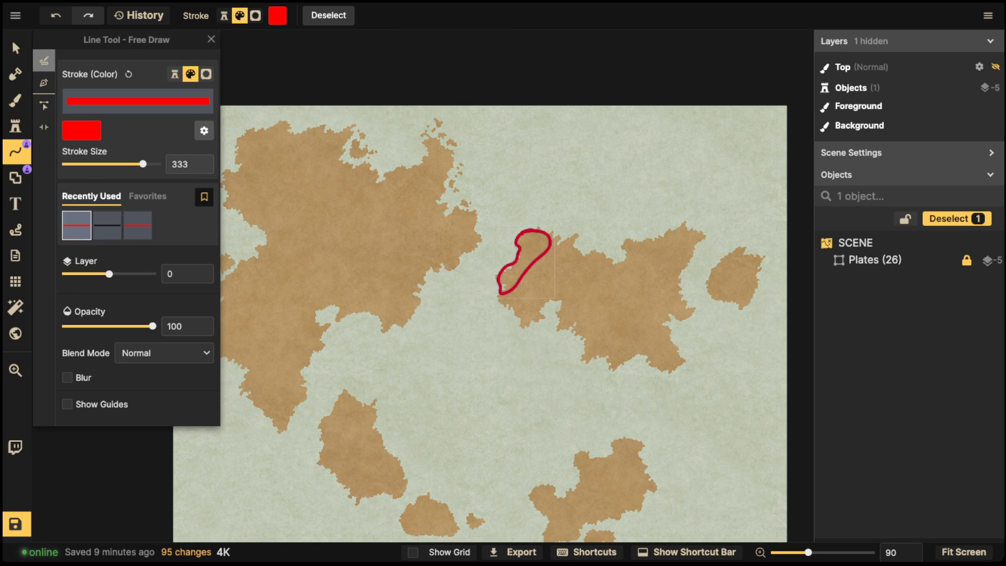
pyautogui.press('Delete')
# - Trace the large landmass's northeastern peninsula with a freehand red line, and delete it
pyautogui.moveTo(424, 157)
pyautogui.mouseDown()
pyautogui.moveTo(439, 136)
pyautogui.moveTo(451, 154)
pyautogui.moveTo(440, 199)
pyautogui.moveTo(470, 219)
pyautogui.mouseUp()
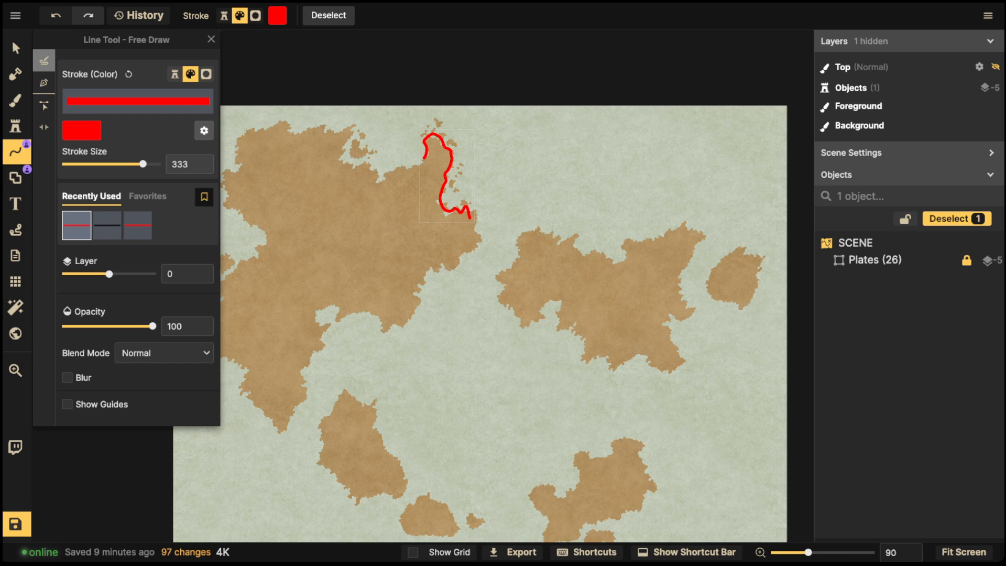
pyautogui.click(15, 47)
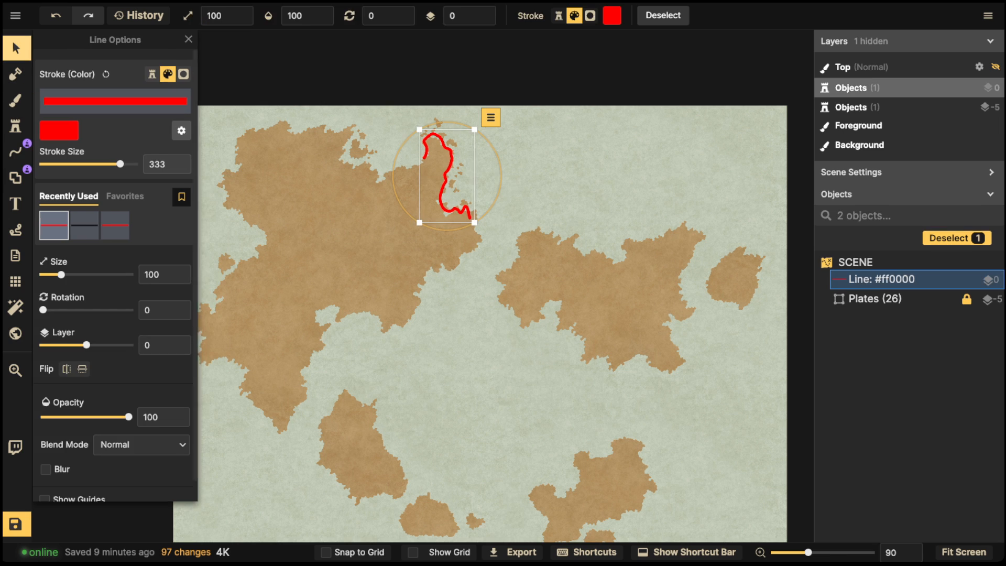
pyautogui.press('Delete')
# - Add small islets with the size 1 mask brush in the bay west of the large landmass's southern peninsula
pyautogui.press('space')
pyautogui.moveTo(419, 294); pyautogui.dragTo(524, 291)
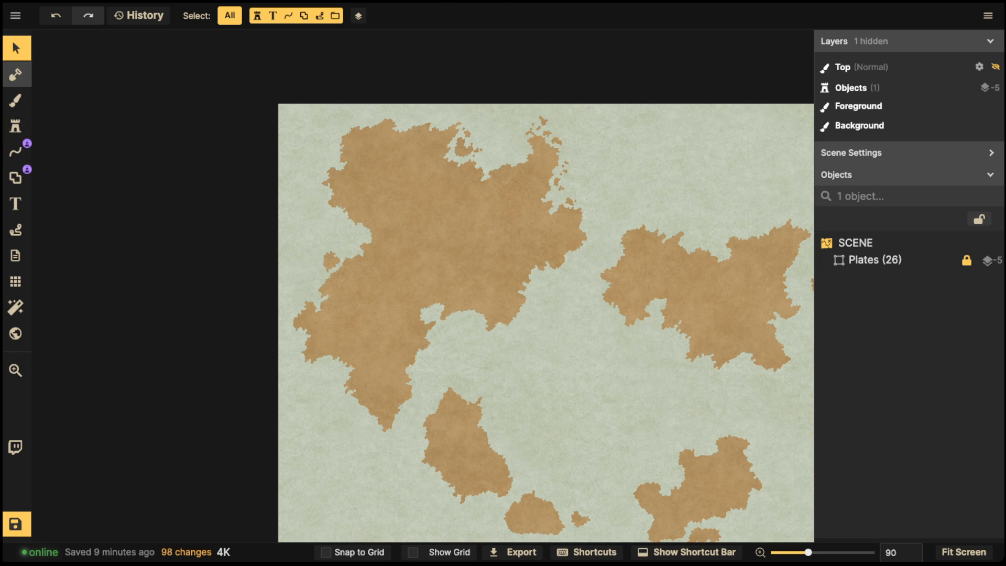
pyautogui.click(16, 73)
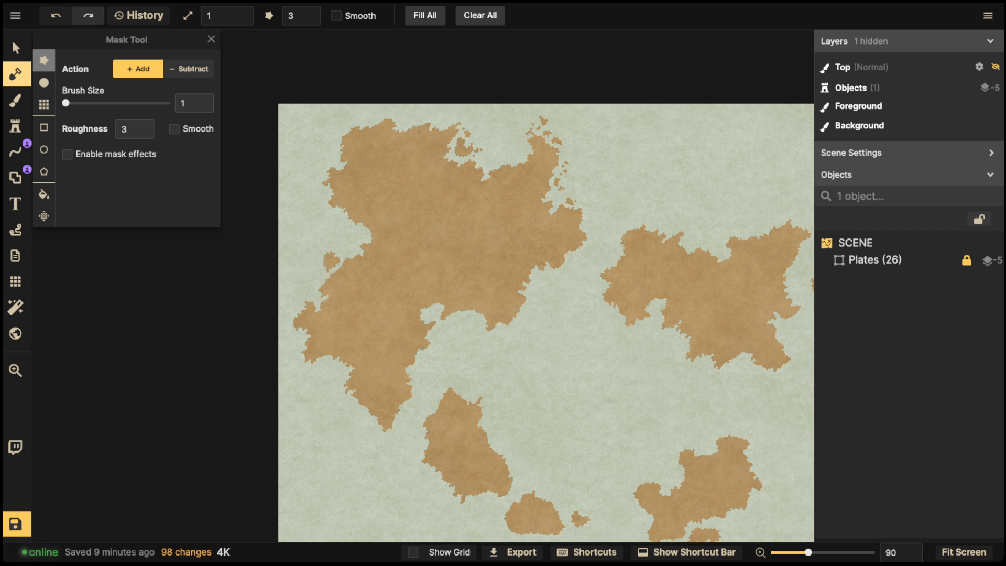
pyautogui.moveTo(321, 368); pyautogui.dragTo(329, 373)
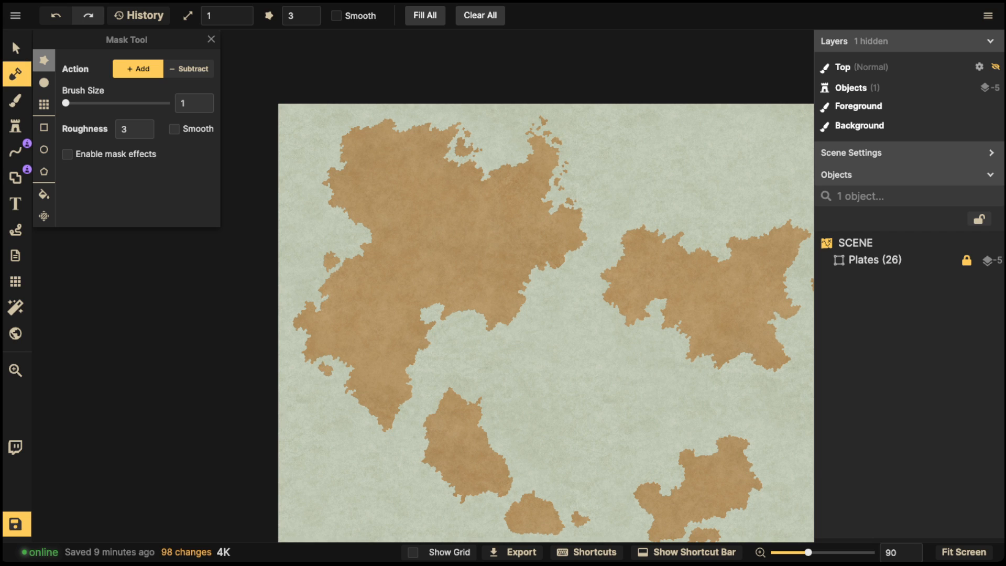
pyautogui.click(328, 378)
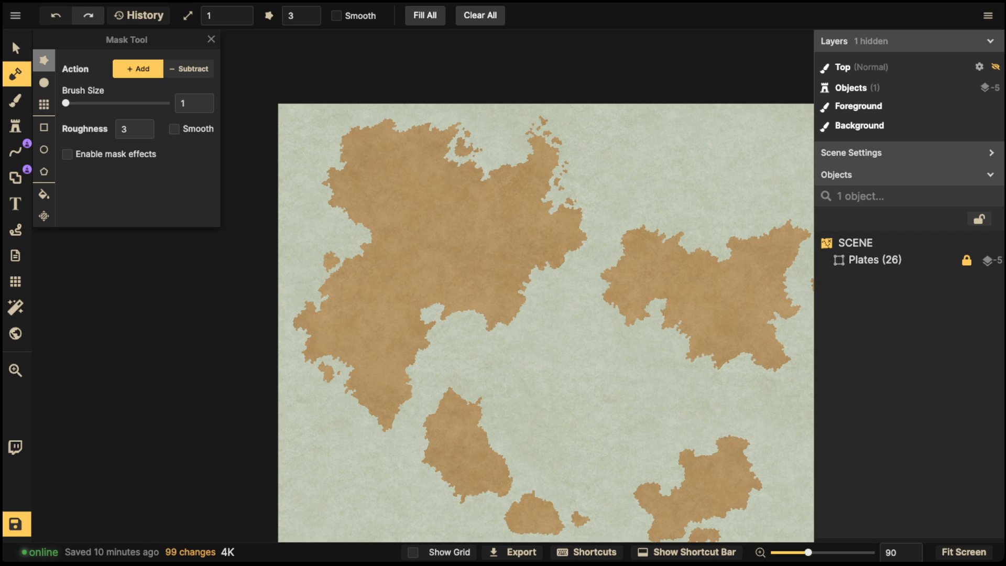
pyautogui.click(340, 374)
pyautogui.click(347, 369)
pyautogui.click(337, 361)
pyautogui.click(328, 360)
# - Dot tiny islets along the large landmass's westernmost coast and around the islet off its west side
pyautogui.click(306, 352)
pyautogui.click(302, 341)
pyautogui.click(298, 342)
pyautogui.click(300, 340)
pyautogui.click(297, 349)
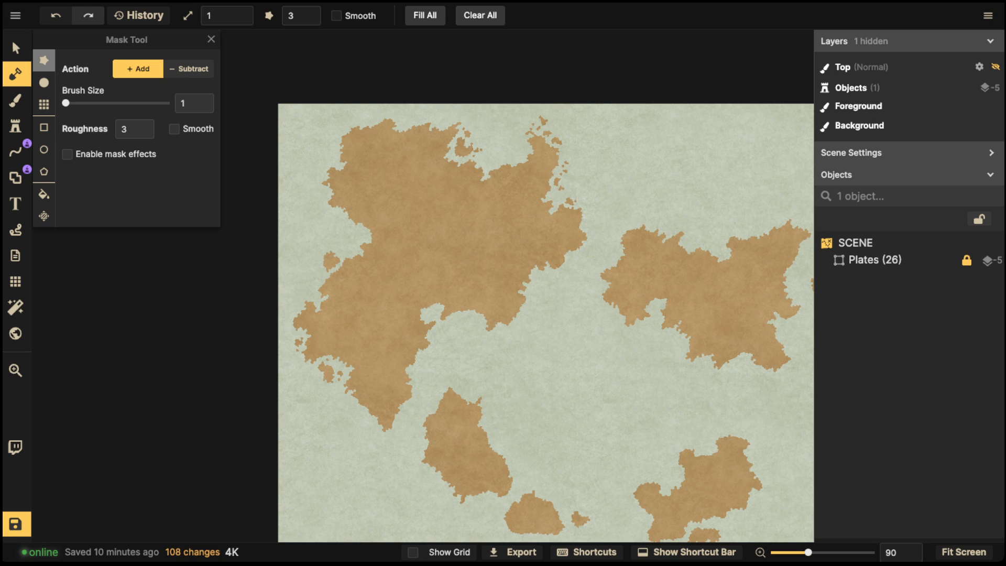
pyautogui.click(317, 275)
pyautogui.click(320, 270)
pyautogui.click(335, 261)
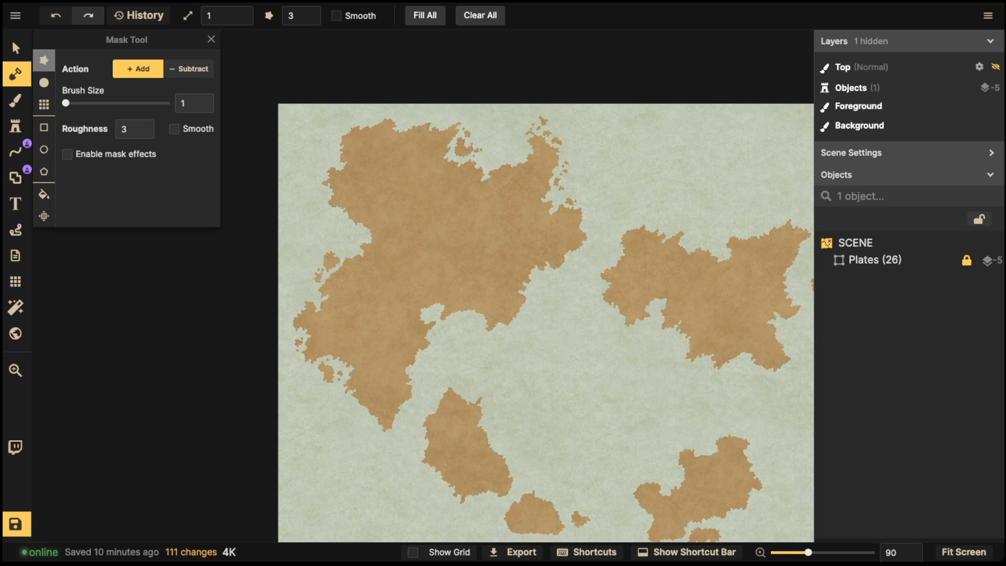
# - Dot tiny islets with the size 1 mask brush along the large landmass's western inlet and northwest coast
pyautogui.click(330, 254)
pyautogui.click(337, 252)
pyautogui.click(342, 252)
pyautogui.click(345, 256)
pyautogui.click(362, 250)
pyautogui.click(346, 242)
pyautogui.click(323, 182)
pyautogui.click(326, 176)
pyautogui.click(320, 169)
pyautogui.click(325, 164)
pyautogui.click(329, 167)
pyautogui.click(344, 127)
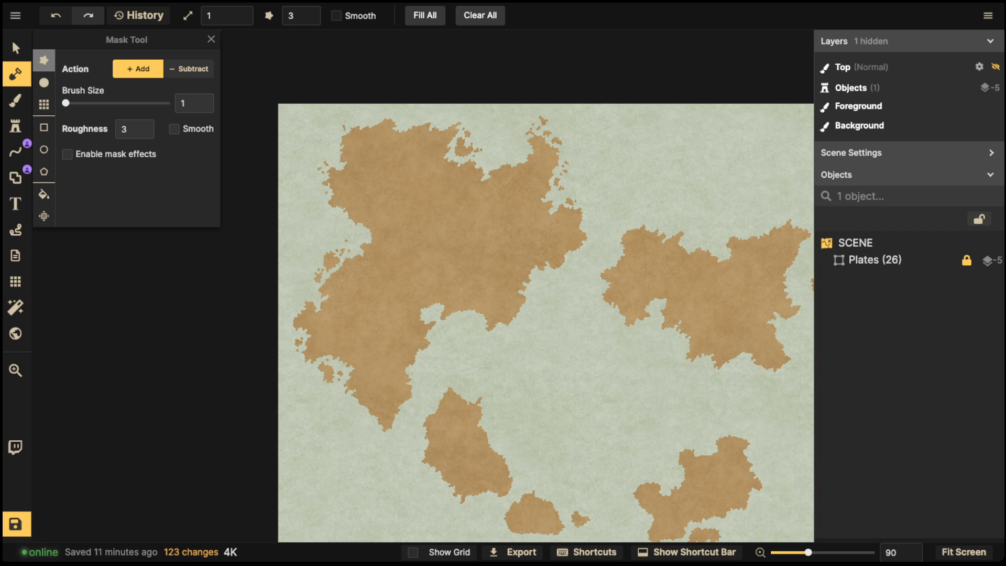
# - Add small islets off the large landmass's southeast coast and inside its southern bay
pyautogui.click(521, 317)
pyautogui.click(520, 319)
pyautogui.click(517, 320)
pyautogui.click(532, 289)
pyautogui.click(535, 289)
pyautogui.click(459, 319)
pyautogui.click(469, 319)
pyautogui.click(464, 323)
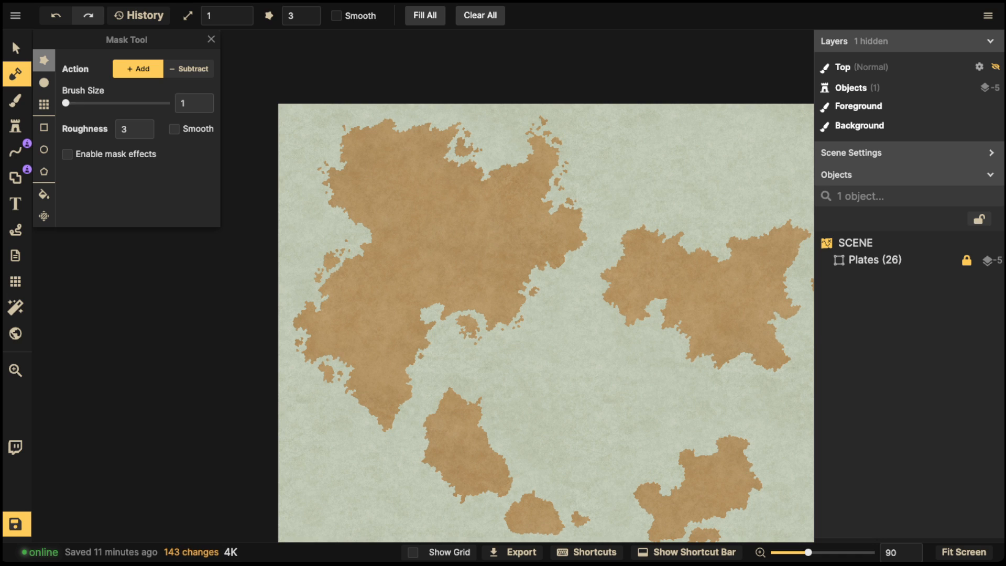
# - Paint a small offshore island along the northeast coast of the elongated southern island
pyautogui.press('space')
pyautogui.moveTo(524, 335); pyautogui.dragTo(373, 185)
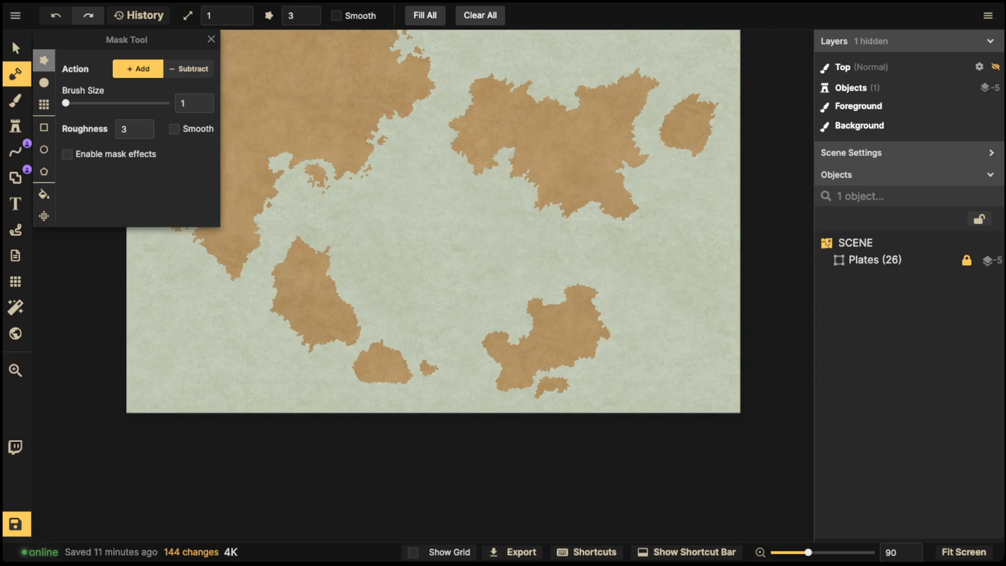
pyautogui.moveTo(343, 288); pyautogui.dragTo(347, 287)
pyautogui.moveTo(350, 283); pyautogui.dragTo(358, 276)
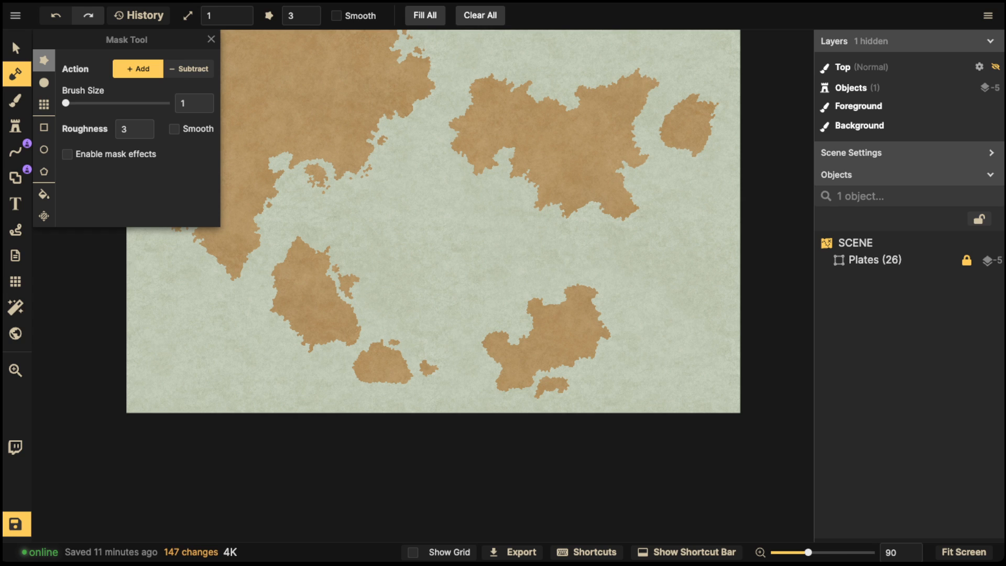
# - Scatter tiny islets around the small islet east of the rounded southern island, forming an eastward chain
pyautogui.click(437, 361)
pyautogui.click(442, 366)
pyautogui.click(451, 364)
pyautogui.click(447, 370)
pyautogui.click(435, 373)
pyautogui.click(445, 362)
pyautogui.click(412, 365)
pyautogui.click(418, 374)
pyautogui.click(410, 383)
# - Add islets in the strait between the elongated southern island and the rounded island southeast of it
pyautogui.moveTo(337, 357); pyautogui.dragTo(346, 357)
pyautogui.click(346, 355)
pyautogui.click(340, 349)
pyautogui.click(329, 354)
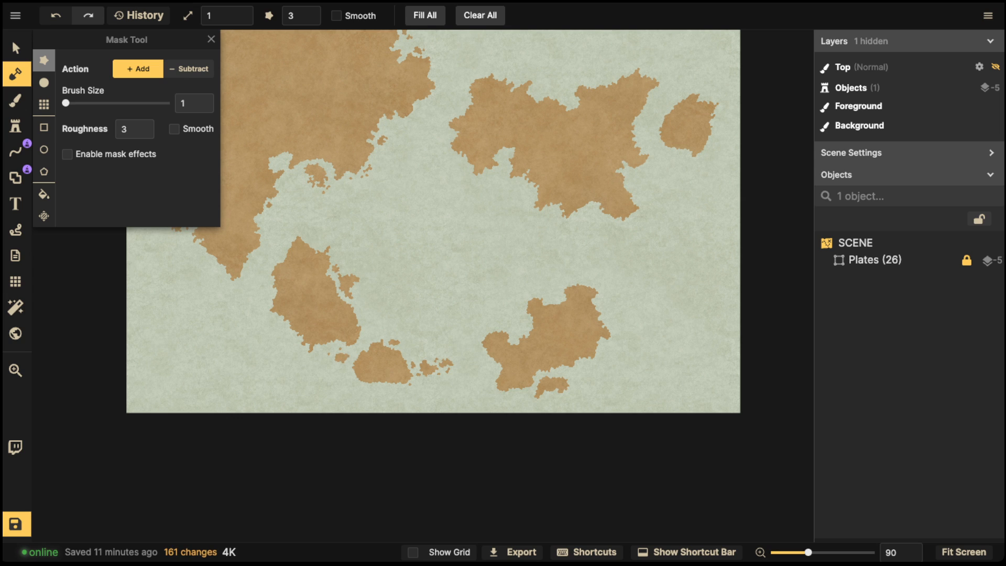
pyautogui.click(362, 344)
pyautogui.click(367, 336)
# - Dot tiny islets off the elongated southern island's west coast
pyautogui.click(264, 288)
pyautogui.click(265, 288)
pyautogui.click(268, 284)
pyautogui.click(267, 287)
pyautogui.click(267, 295)
# - Paint small islets off the round eastern island's northwest coast, toward the neighboring landmass
pyautogui.moveTo(502, 210); pyautogui.dragTo(412, 282)
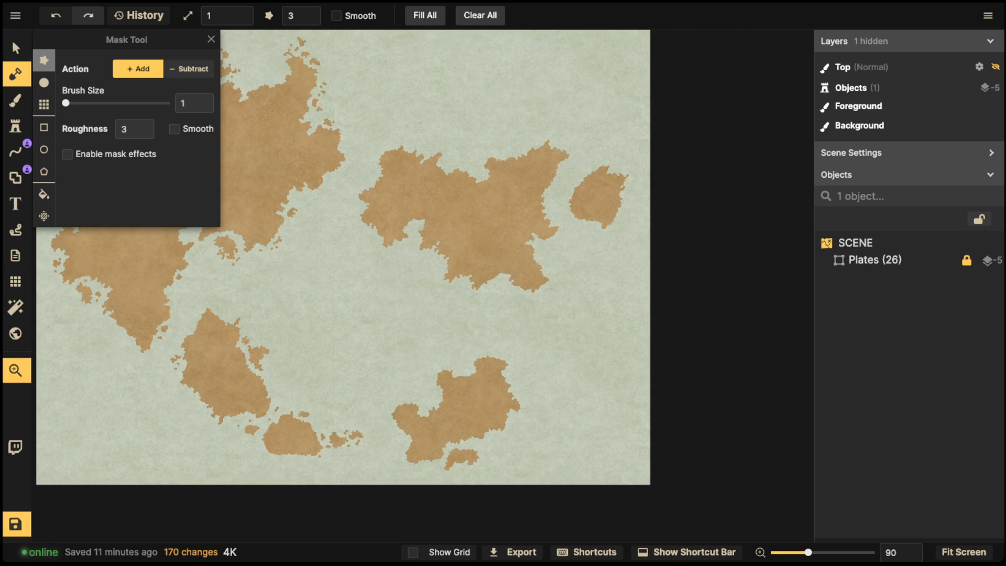
pyautogui.moveTo(578, 174); pyautogui.dragTo(591, 162)
pyautogui.click(581, 171)
pyautogui.click(591, 167)
pyautogui.click(566, 150)
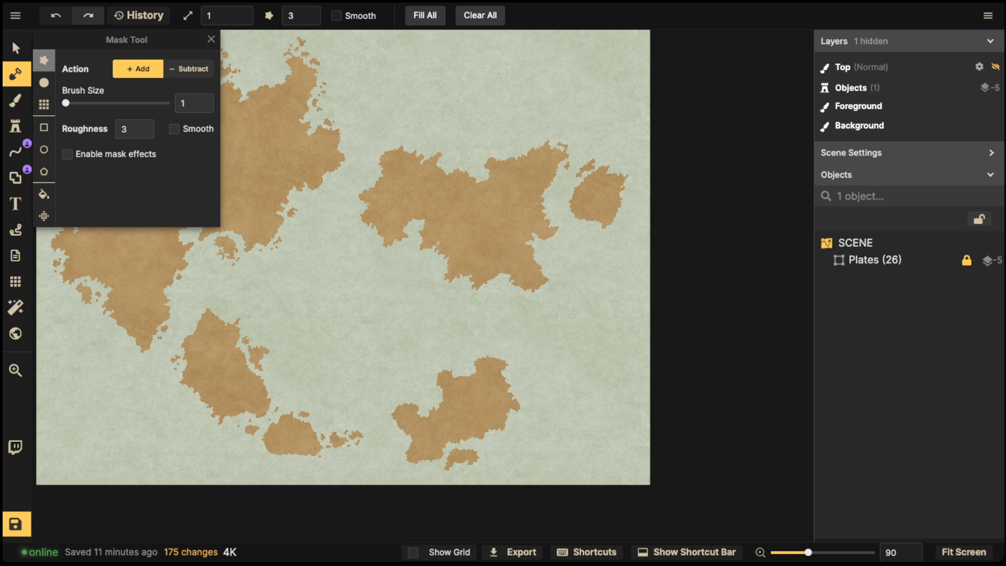
# - Add islets around the second-largest landmass's northeastern tip and off the north coast of that peninsula
pyautogui.click(559, 144)
pyautogui.click(554, 139)
pyautogui.click(562, 141)
pyautogui.click(562, 137)
pyautogui.click(567, 141)
pyautogui.moveTo(525, 146)
pyautogui.mouseDown()
pyautogui.moveTo(512, 149)
pyautogui.moveTo(539, 141)
pyautogui.moveTo(524, 137)
pyautogui.mouseUp()
pyautogui.click(526, 132)
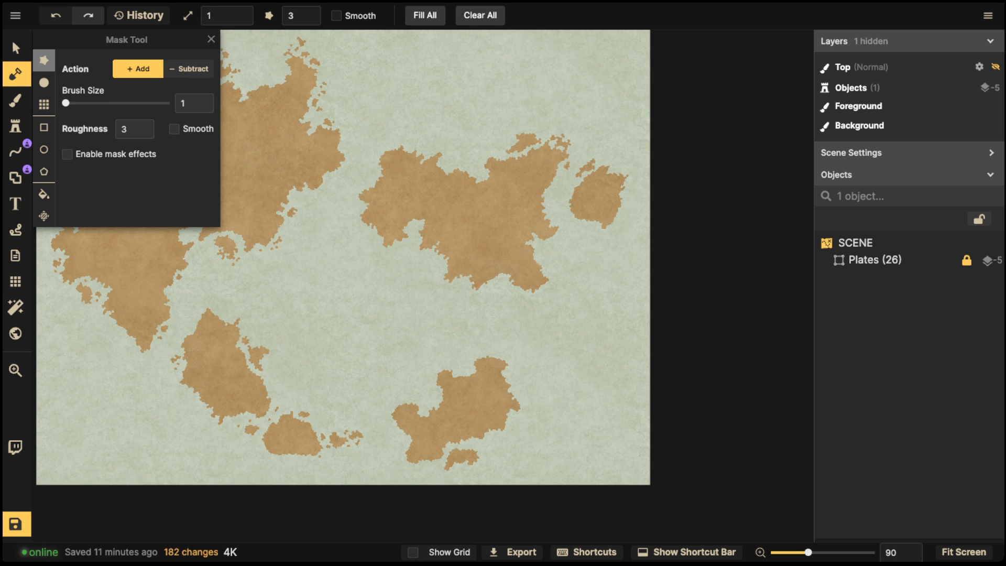
# - Extend the islet chain north of the northeastern peninsula, and add islets south of the round eastern island
pyautogui.click(529, 129)
pyautogui.click(534, 128)
pyautogui.click(531, 123)
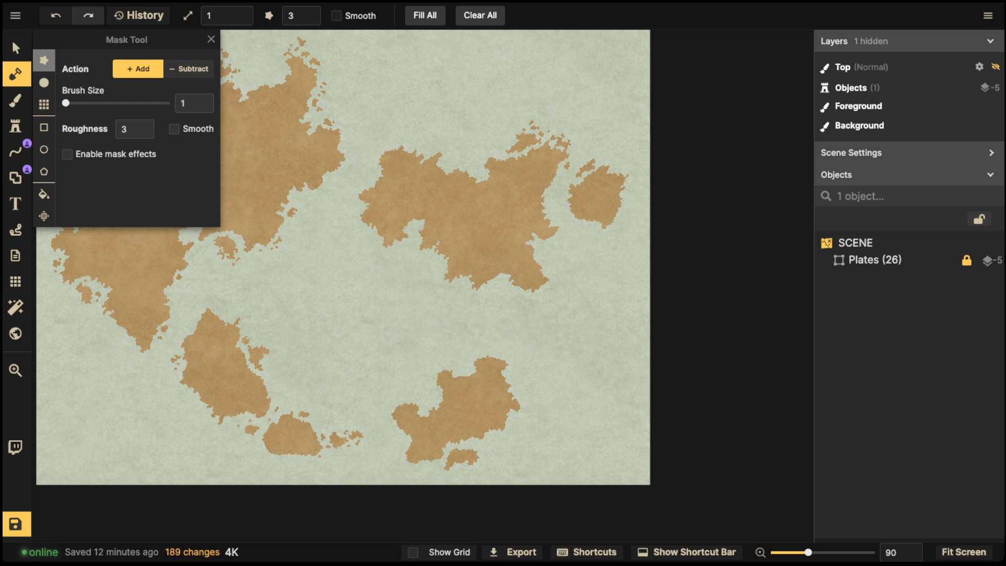
pyautogui.click(593, 229)
pyautogui.click(592, 233)
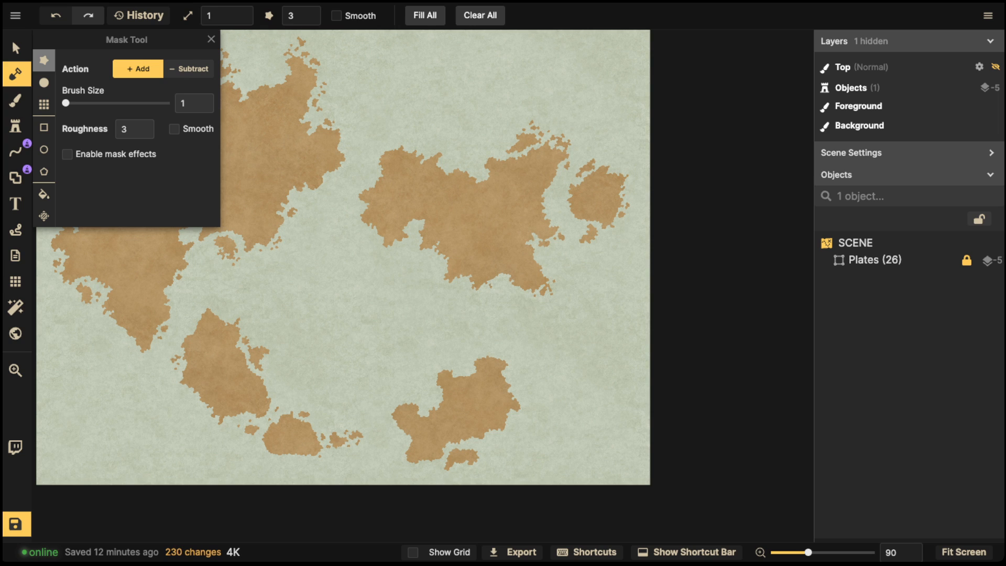
# - Scatter tiny islets along the southeastern landmass's north and northwest coasts
pyautogui.click(467, 364)
pyautogui.click(468, 359)
pyautogui.click(512, 366)
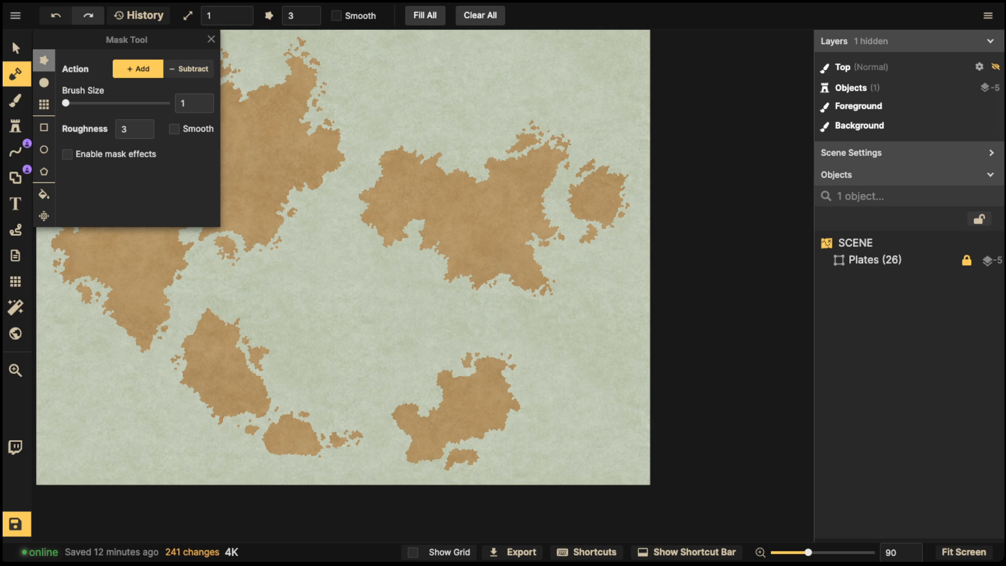
pyautogui.click(506, 355)
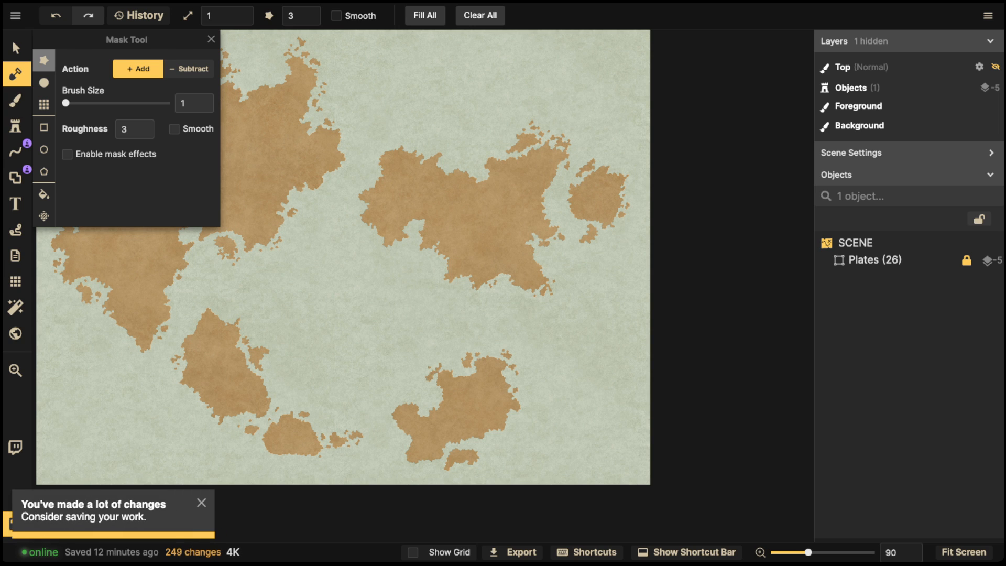
pyautogui.moveTo(435, 375); pyautogui.dragTo(467, 303)
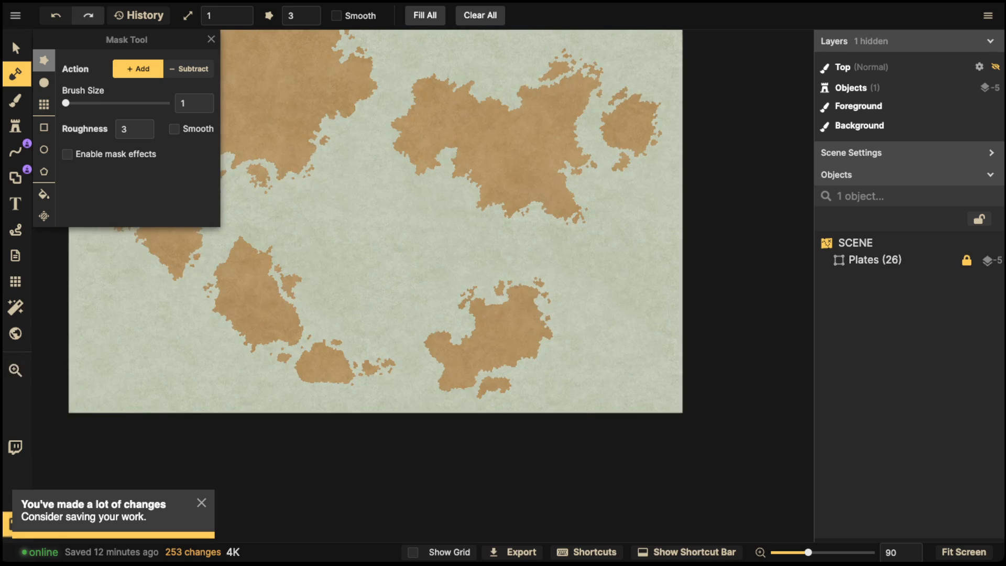
pyautogui.click(468, 303)
# - Add islets off the southeastern landmass's western coast, and extra land by the islet off its south coast
pyautogui.moveTo(420, 346); pyautogui.dragTo(408, 339)
pyautogui.click(436, 368)
pyautogui.click(439, 372)
pyautogui.click(434, 380)
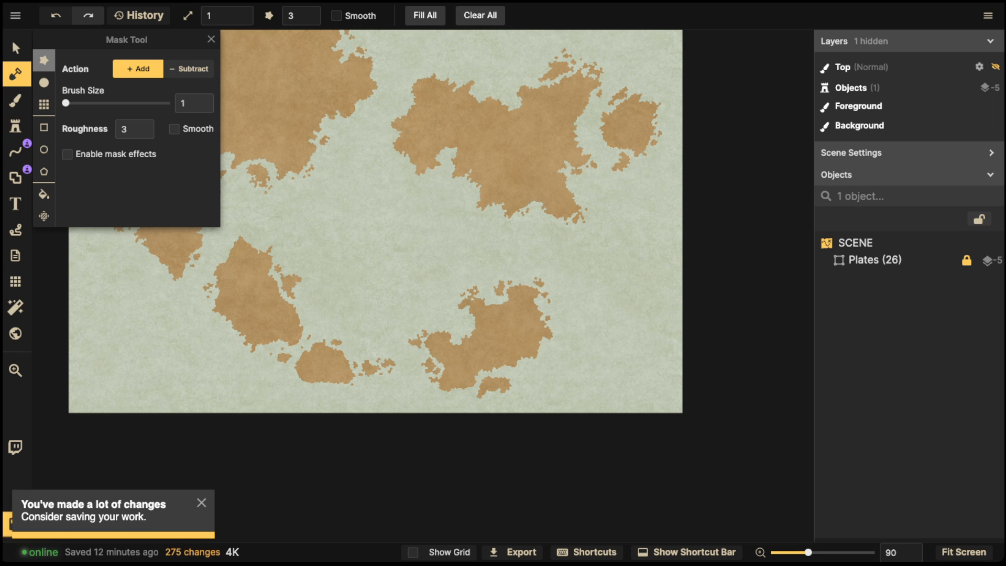
pyautogui.moveTo(503, 374); pyautogui.dragTo(510, 373)
# - Switch to the Select tool and save the map
pyautogui.scroll(-4, 418, 318)
pyautogui.moveTo(417, 318); pyautogui.dragTo(474, 338)
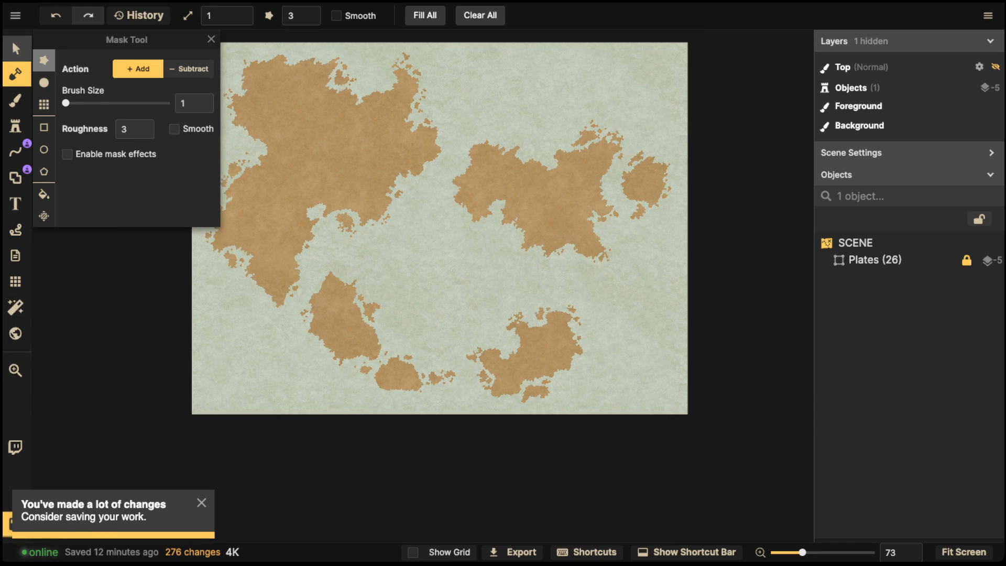
pyautogui.click(16, 48)
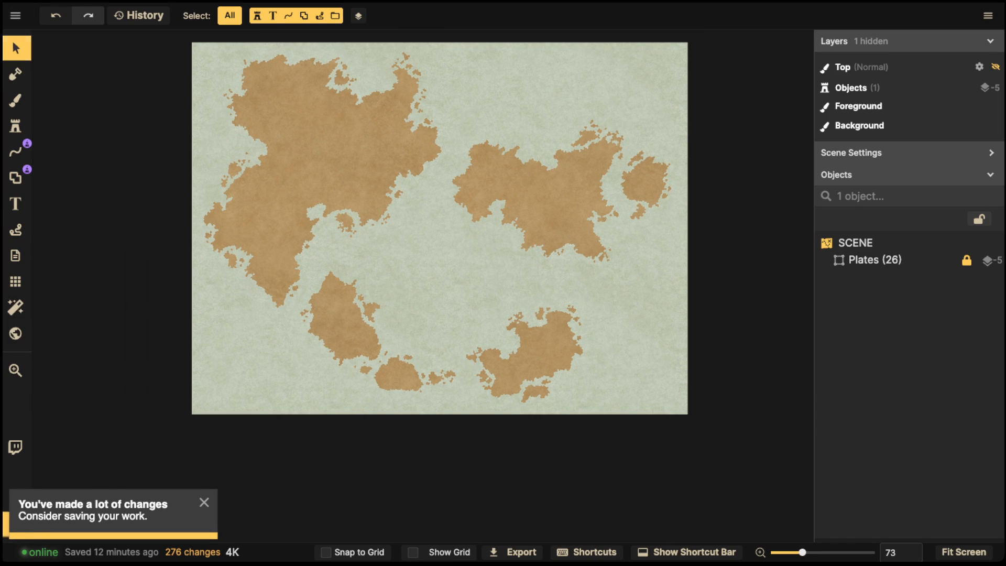
pyautogui.hotkey('ctrl', 's')
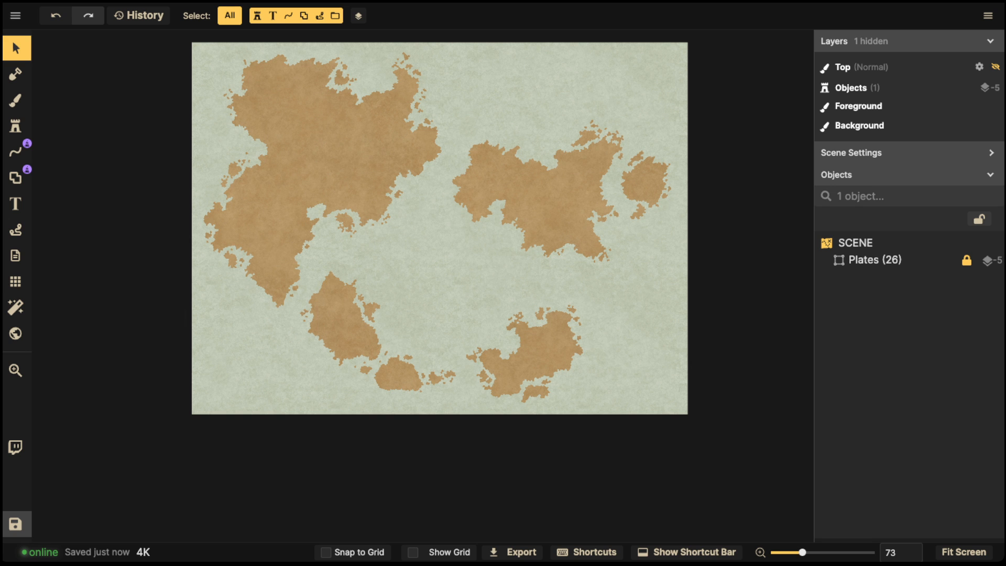
# - Set the Plates group's opacity to 100 and deselect the group
pyautogui.scroll(-1, 455, 133)
pyautogui.scroll(4, 455, 133)
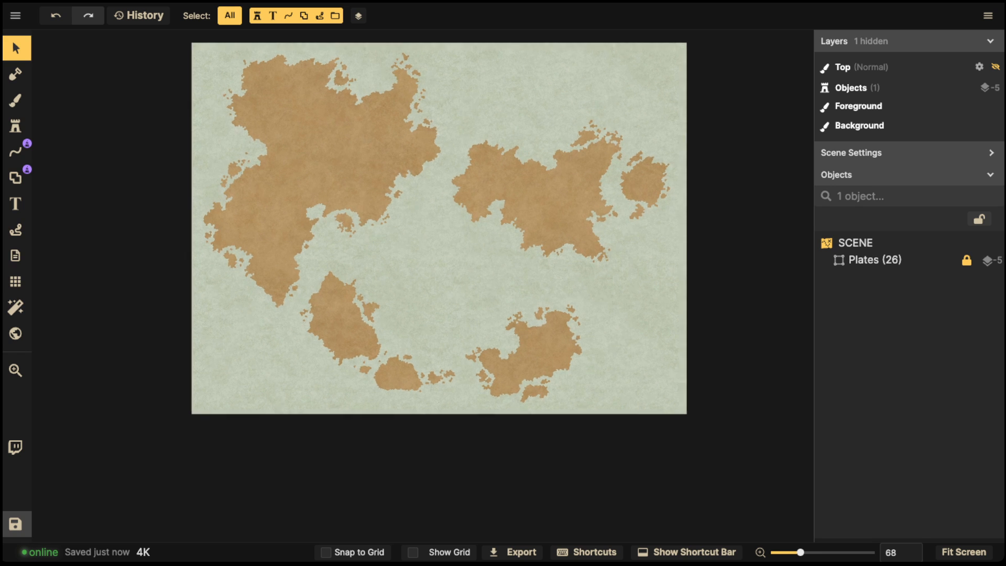
pyautogui.press('space')
pyautogui.moveTo(455, 133); pyautogui.dragTo(475, 196)
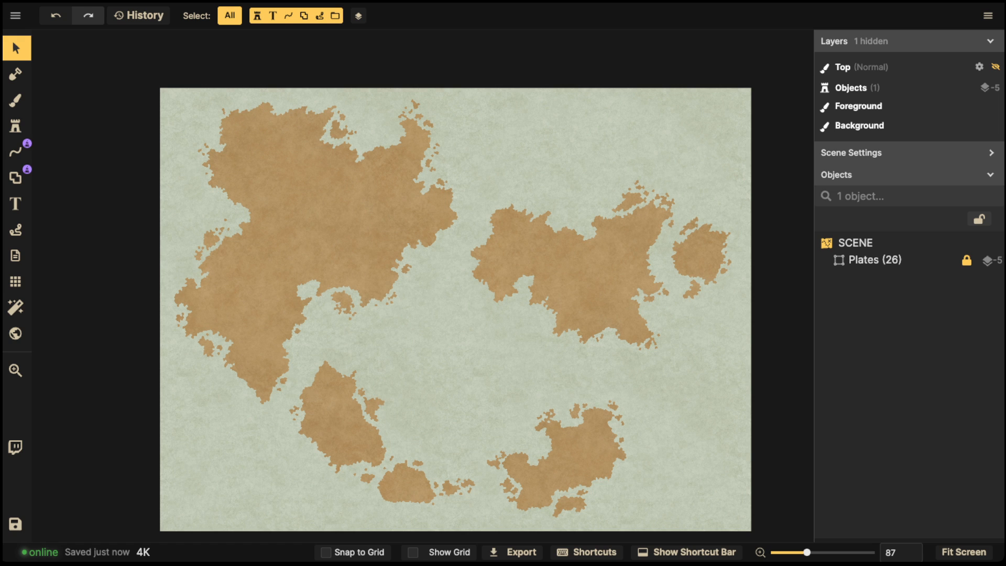
pyautogui.click(875, 259)
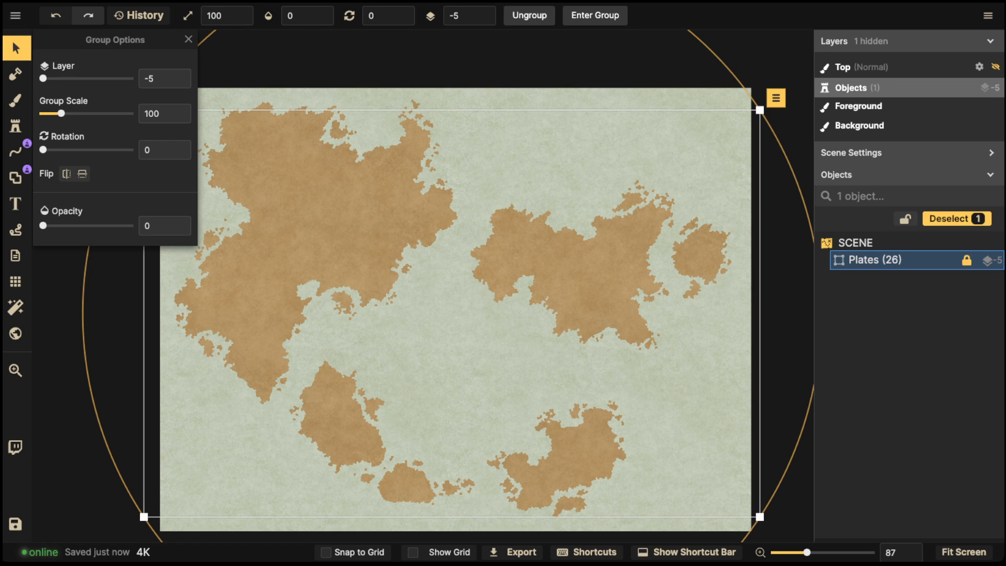
pyautogui.click(324, 16)
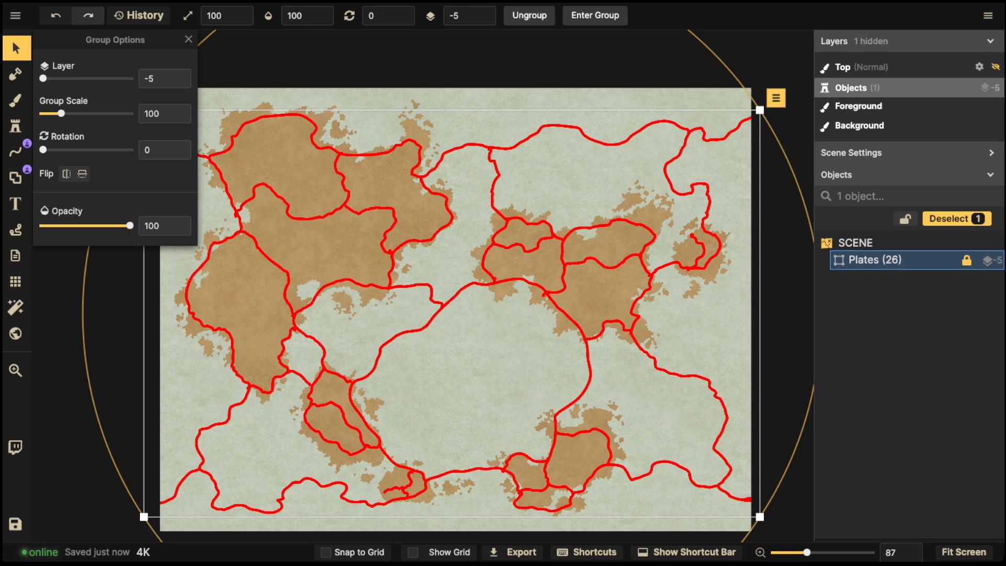
pyautogui.press('Escape')
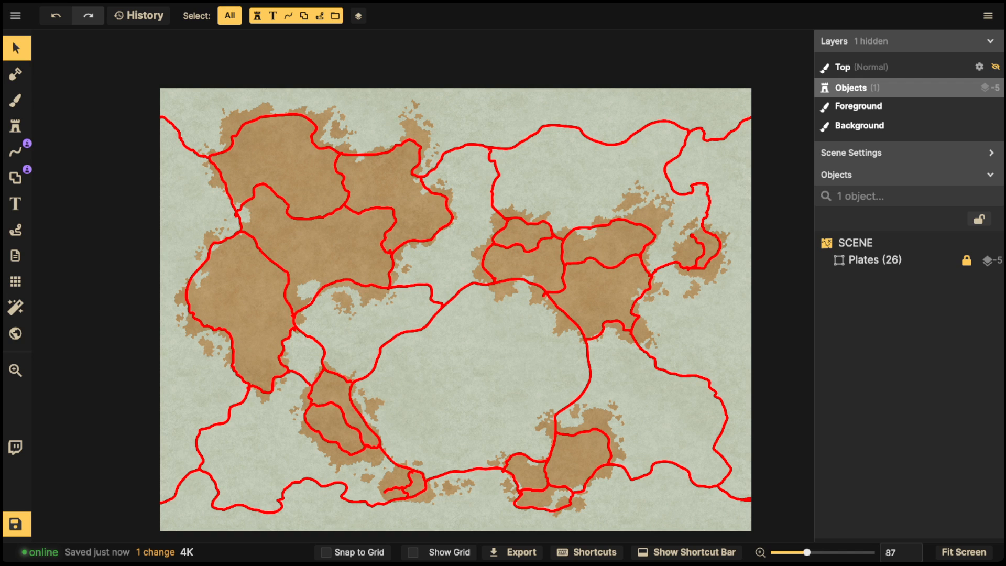
# - Reselect the Plates group and set its opacity to 15
pyautogui.click(874, 259)
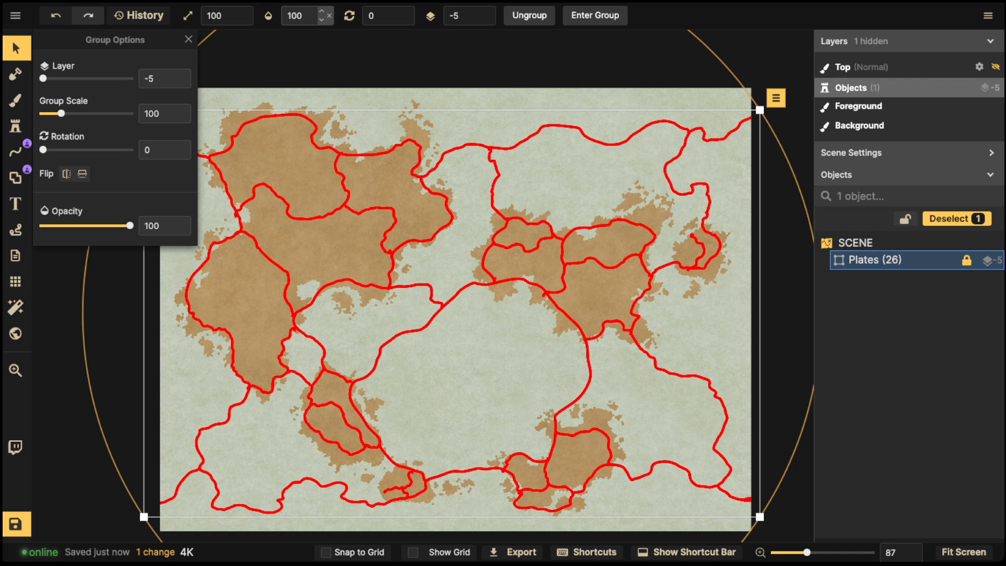
pyautogui.click(298, 15)
pyautogui.write('15')
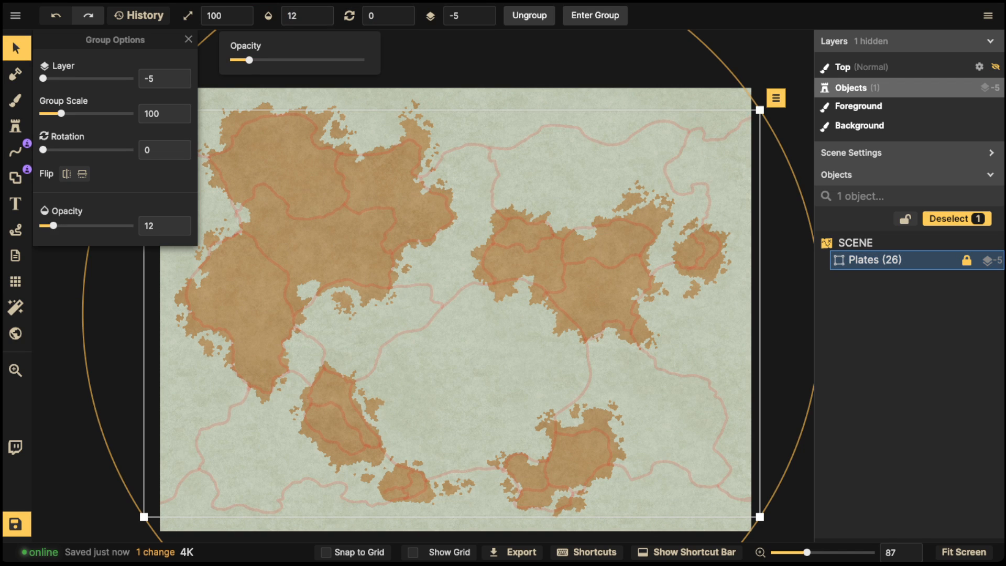
pyautogui.moveTo(252, 60); pyautogui.dragTo(253, 60)
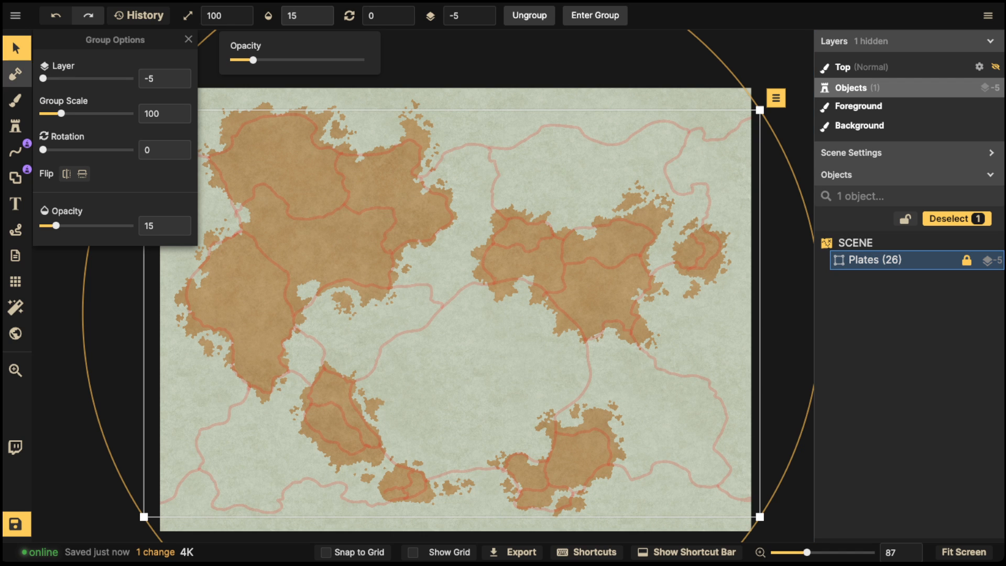
# - Search the Parchment World stamp catalog for "mountain" and choose the first set of seven mountain stamps
pyautogui.click(15, 126)
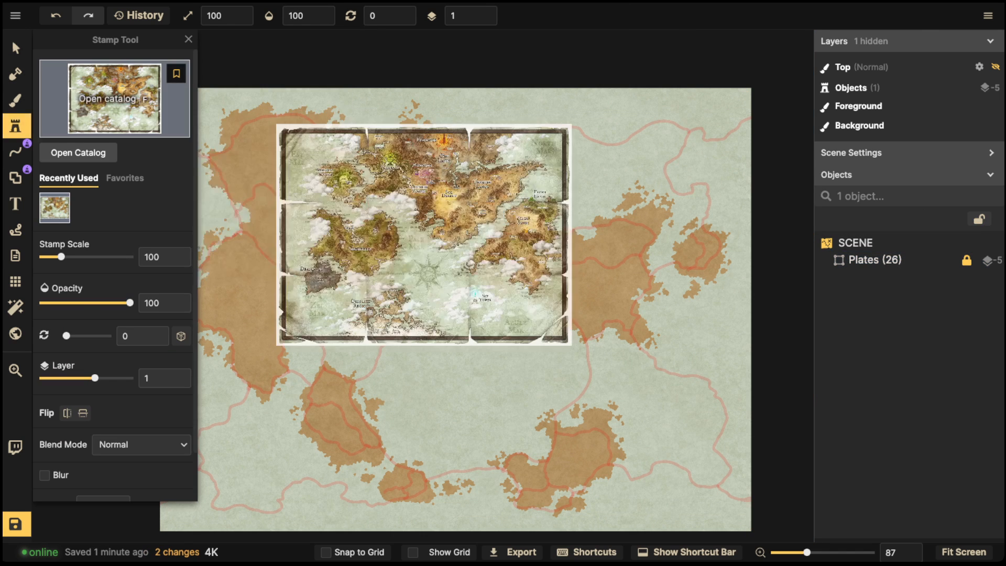
pyautogui.click(76, 150)
pyautogui.scroll(-2, 579, 340)
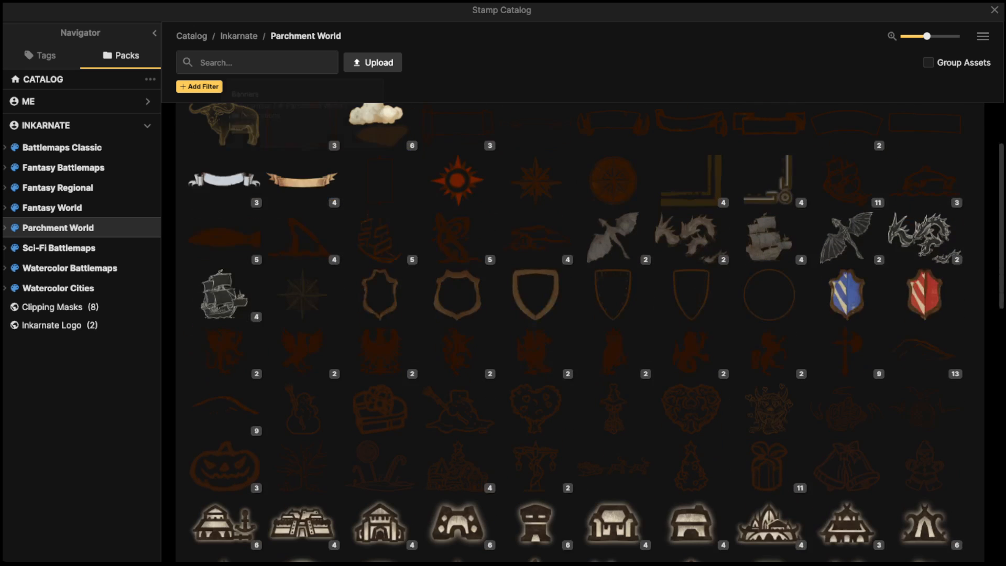
pyautogui.write('mountain')
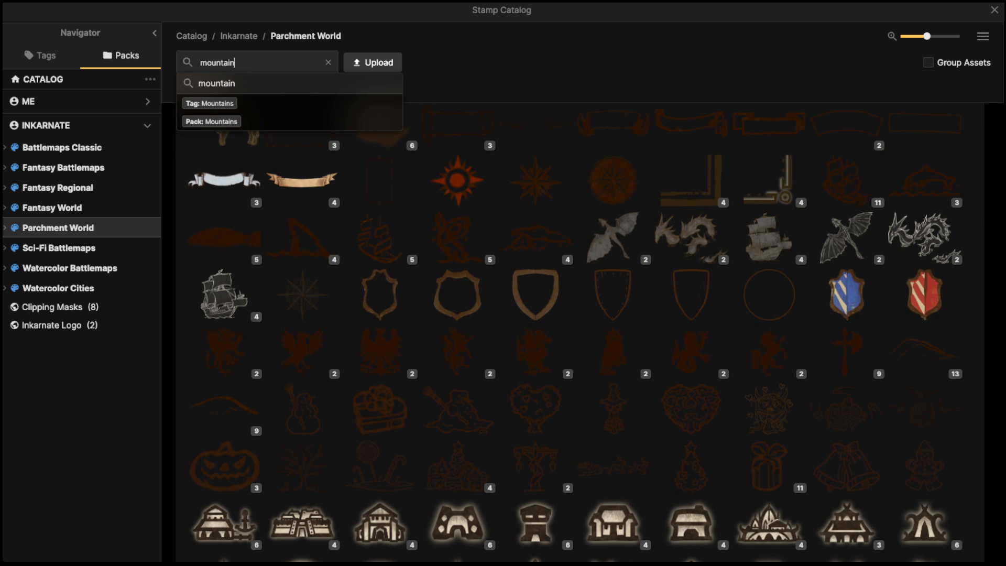
pyautogui.press('Return')
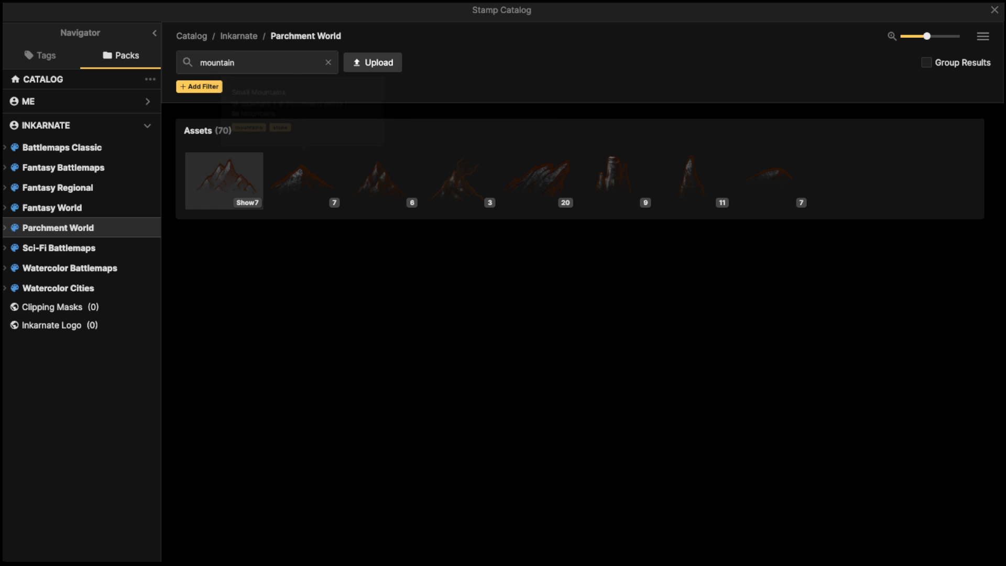
pyautogui.click(225, 178)
# - Paint a mountain range at scale 100 from the large landmass's northern bay toward its east coast, and delete it
pyautogui.scroll(3, 342, 179)
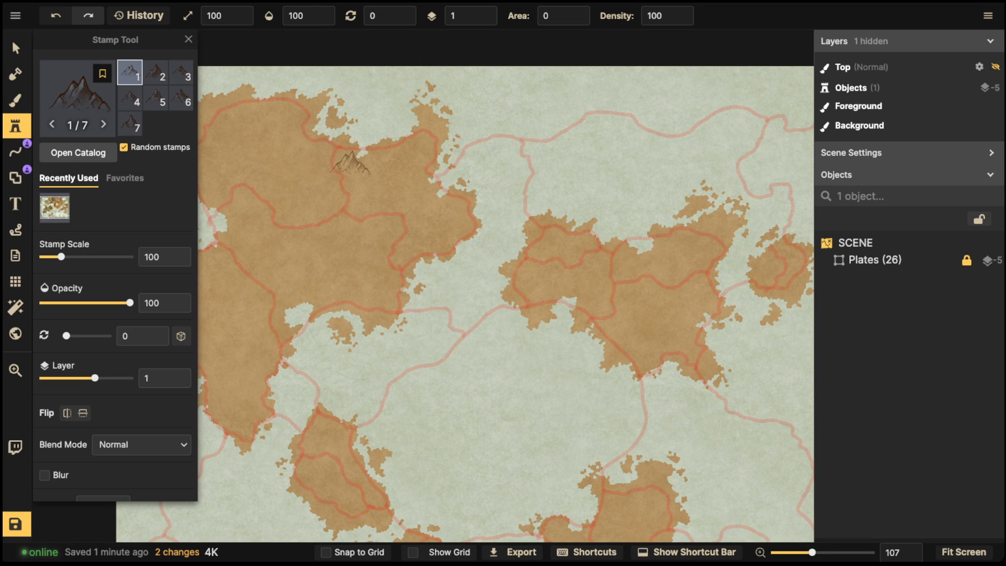
pyautogui.press('space')
pyautogui.moveTo(307, 134); pyautogui.dragTo(372, 140)
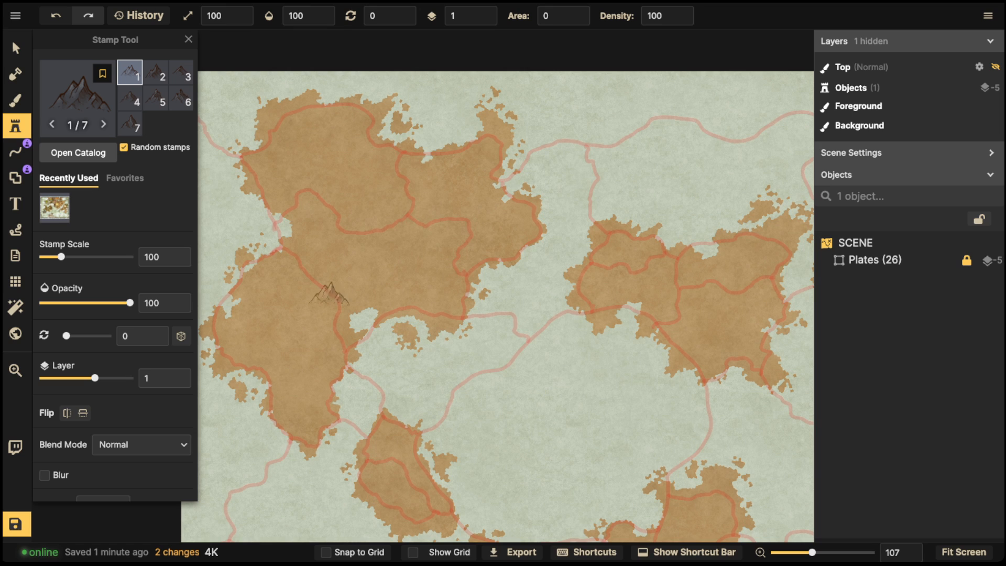
pyautogui.moveTo(393, 149)
pyautogui.mouseDown()
pyautogui.moveTo(389, 173)
pyautogui.moveTo(412, 207)
pyautogui.moveTo(469, 210)
pyautogui.moveTo(456, 256)
pyautogui.mouseUp()
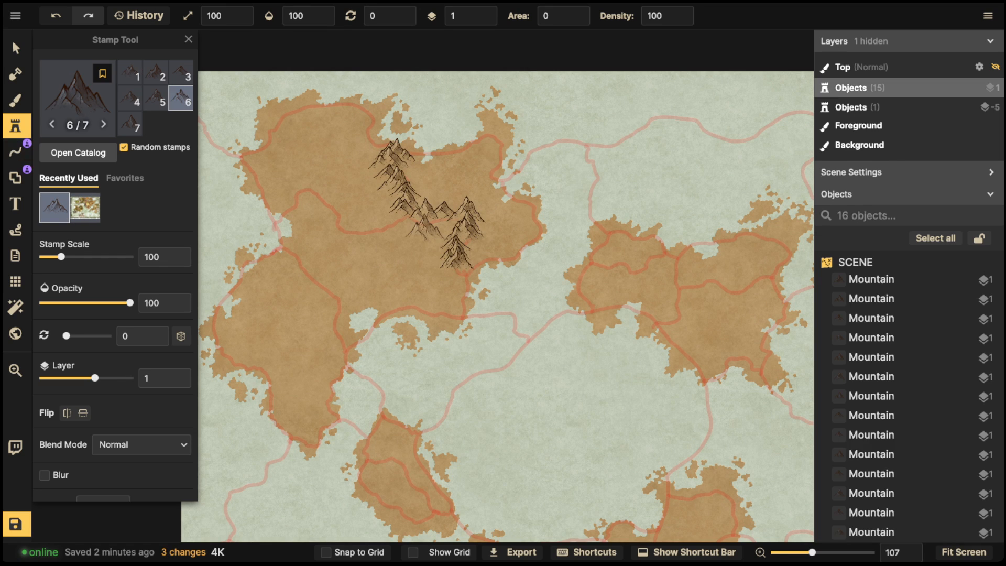
pyautogui.click(16, 48)
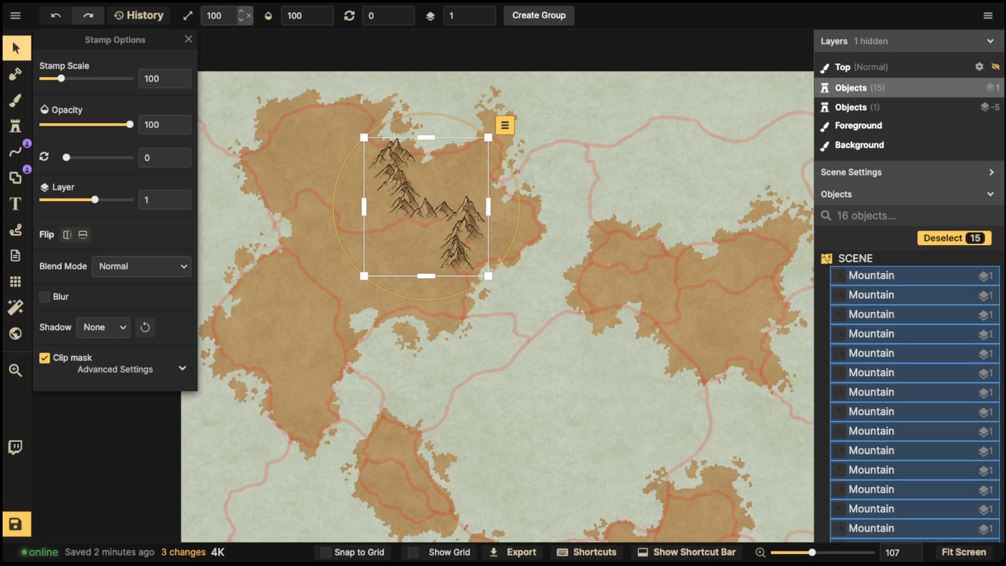
pyautogui.press('Delete')
# - Return to the Stamp tool and reduce the mountain stamp's scale to 70
pyautogui.click(16, 125)
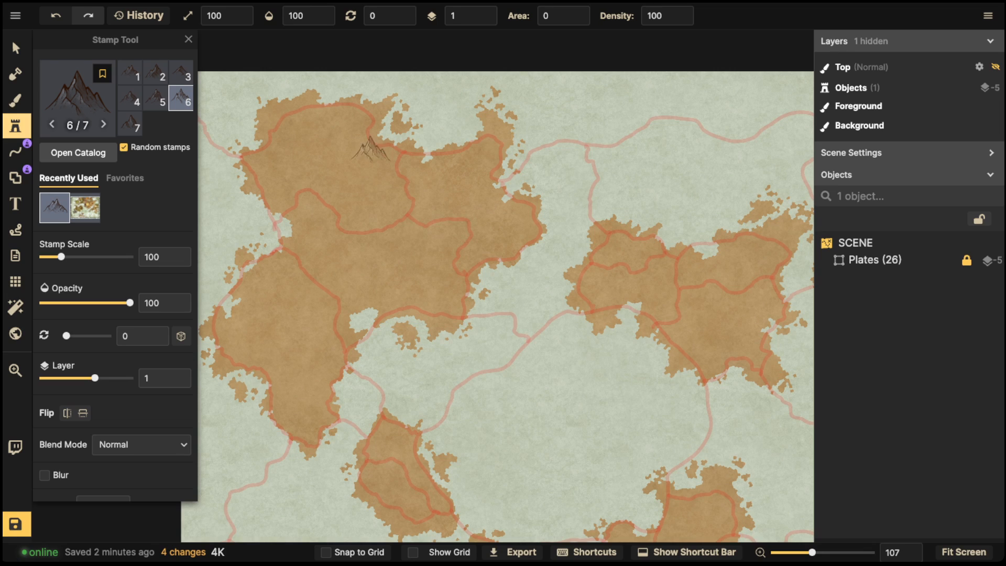
pyautogui.press('[')
pyautogui.press('[')
pyautogui.press('[')
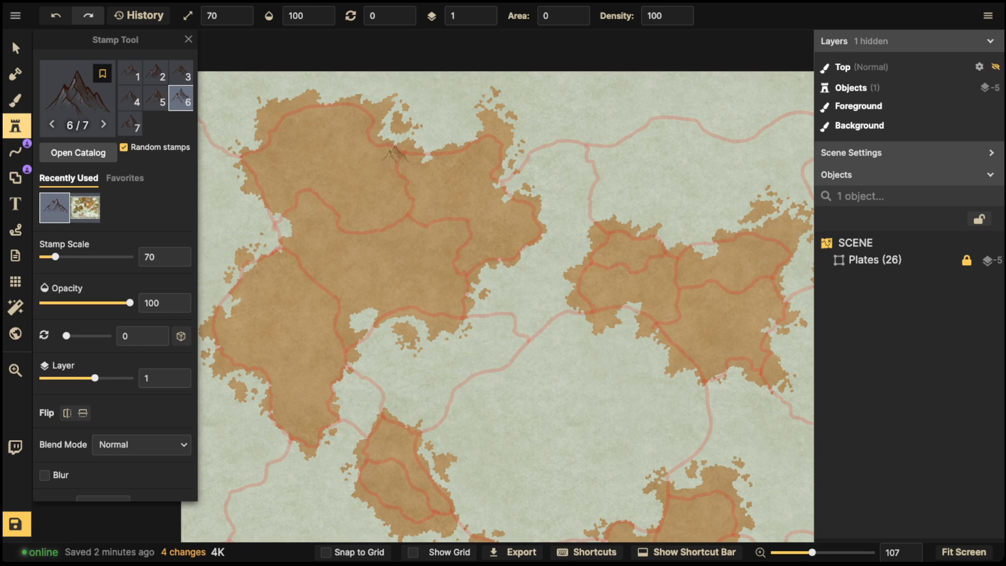
# - Try a mountain range at stamp scale 20 along the large landmass's plate boundary, from the northern bay south and then east
pyautogui.press('[')
pyautogui.press('[')
pyautogui.press('[')
pyautogui.press('[')
pyautogui.scroll(1, 402, 155)
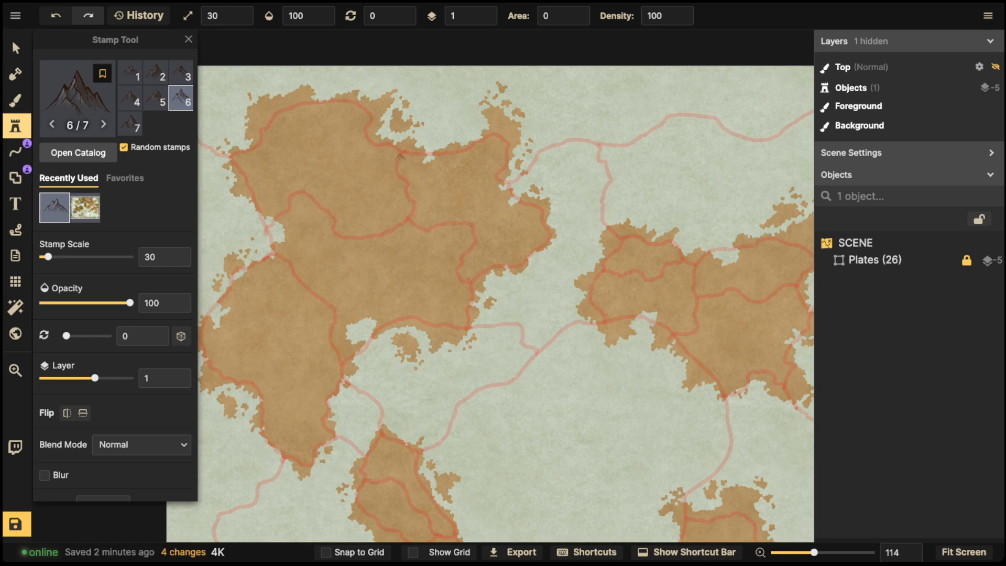
pyautogui.press('[')
pyautogui.moveTo(399, 157)
pyautogui.mouseDown()
pyautogui.moveTo(411, 184)
pyautogui.moveTo(414, 222)
pyautogui.moveTo(474, 227)
pyautogui.mouseUp()
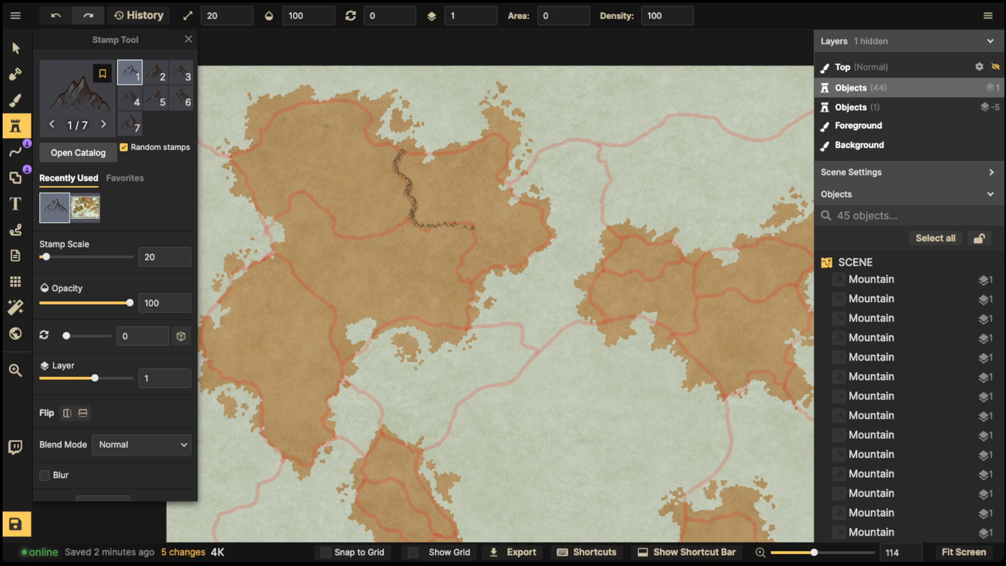
pyautogui.hotkey('ctrl', 'z')
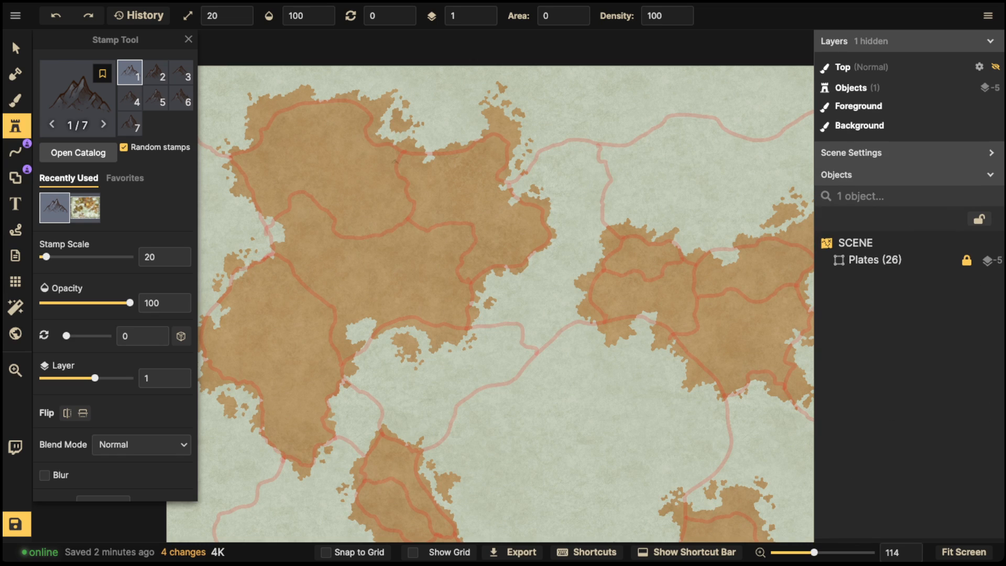
# - Try the same mountain range from the northern bay toward the east at stamp scale 50
pyautogui.press(']')
pyautogui.press(']')
pyautogui.press(']')
pyautogui.moveTo(399, 151)
pyautogui.mouseDown()
pyautogui.moveTo(389, 164)
pyautogui.moveTo(412, 215)
pyautogui.moveTo(469, 221)
pyautogui.mouseUp()
pyautogui.hotkey('ctrl', 'z')
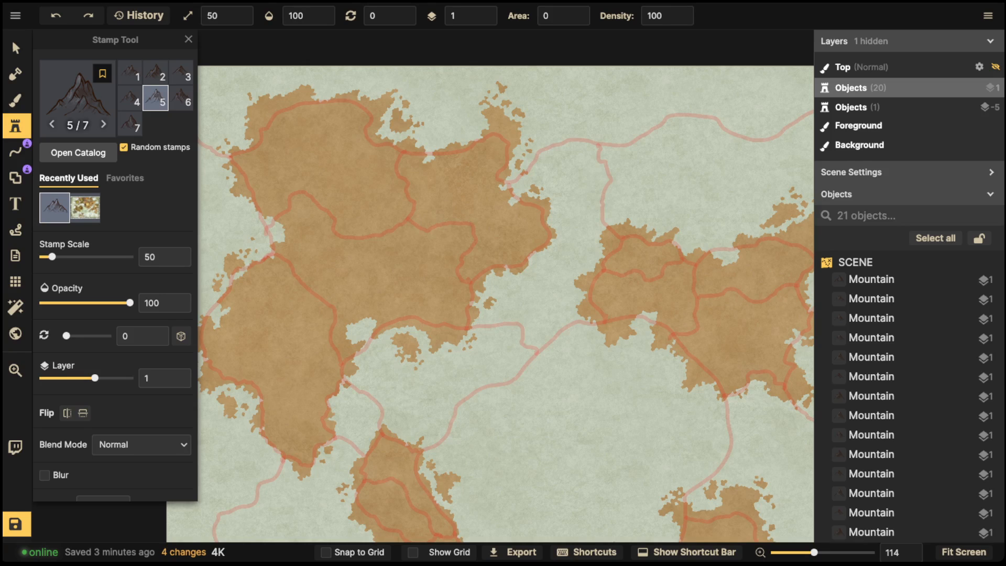
# - Set the mountain stamp's scale to 40 and try a range along the plate boundary on the large landmass's northwest coast
pyautogui.press('[')
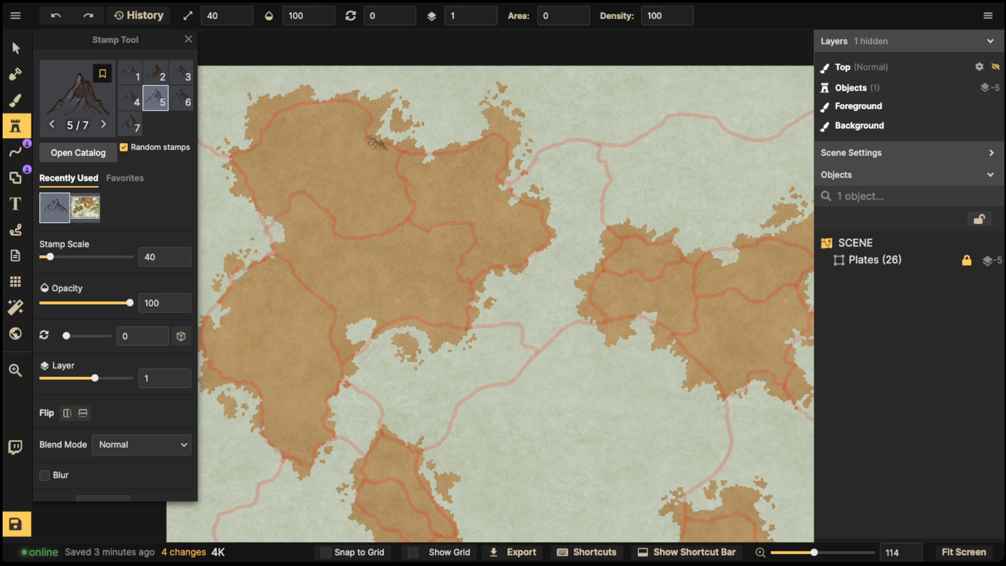
pyautogui.moveTo(383, 144)
pyautogui.mouseDown()
pyautogui.moveTo(363, 107)
pyautogui.moveTo(333, 93)
pyautogui.moveTo(287, 98)
pyautogui.moveTo(233, 152)
pyautogui.mouseUp()
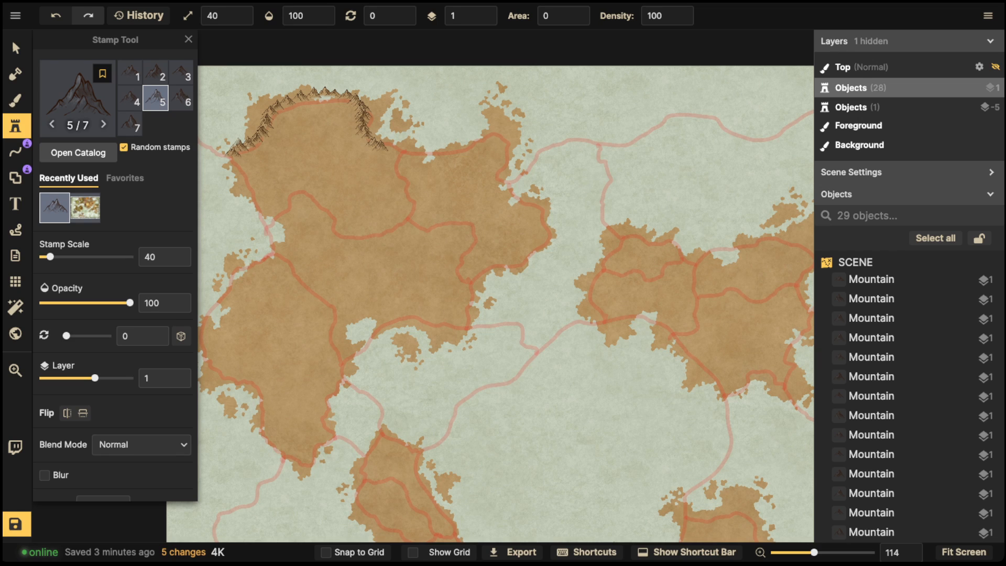
pyautogui.hotkey('ctrl', 'z')
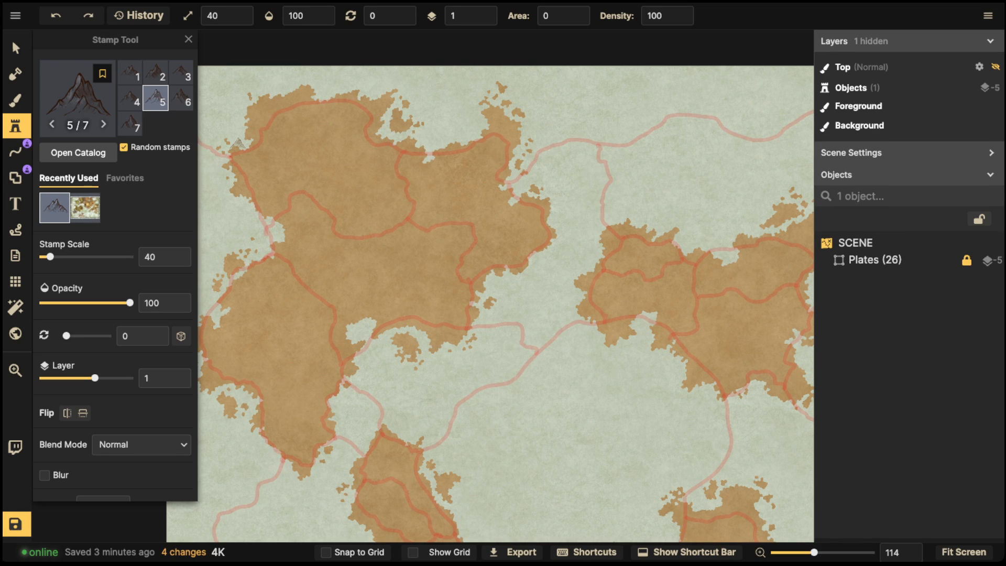
# - Try continuous mountain ranges along the large landmass's inner plate boundaries, from the northern bay to the west coast and to the east coast
pyautogui.moveTo(403, 149)
pyautogui.mouseDown()
pyautogui.moveTo(413, 183)
pyautogui.moveTo(416, 217)
pyautogui.moveTo(351, 235)
pyautogui.moveTo(299, 188)
pyautogui.moveTo(269, 214)
pyautogui.mouseUp()
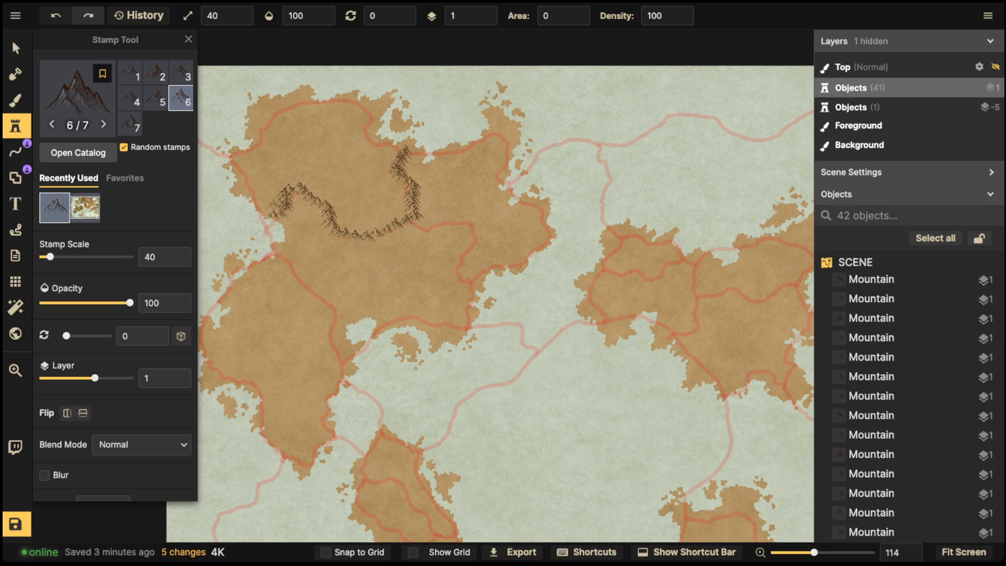
pyautogui.moveTo(414, 217)
pyautogui.mouseDown()
pyautogui.moveTo(473, 220)
pyautogui.moveTo(479, 235)
pyautogui.moveTo(457, 261)
pyautogui.moveTo(471, 277)
pyautogui.mouseUp()
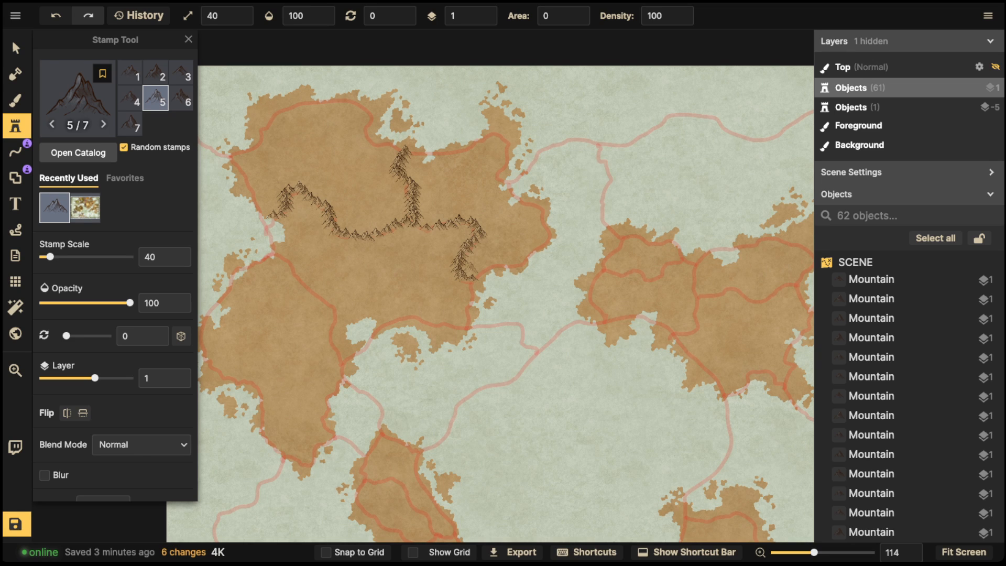
pyautogui.hotkey('ctrl', 'z')
pyautogui.hotkey('ctrl', 'z')
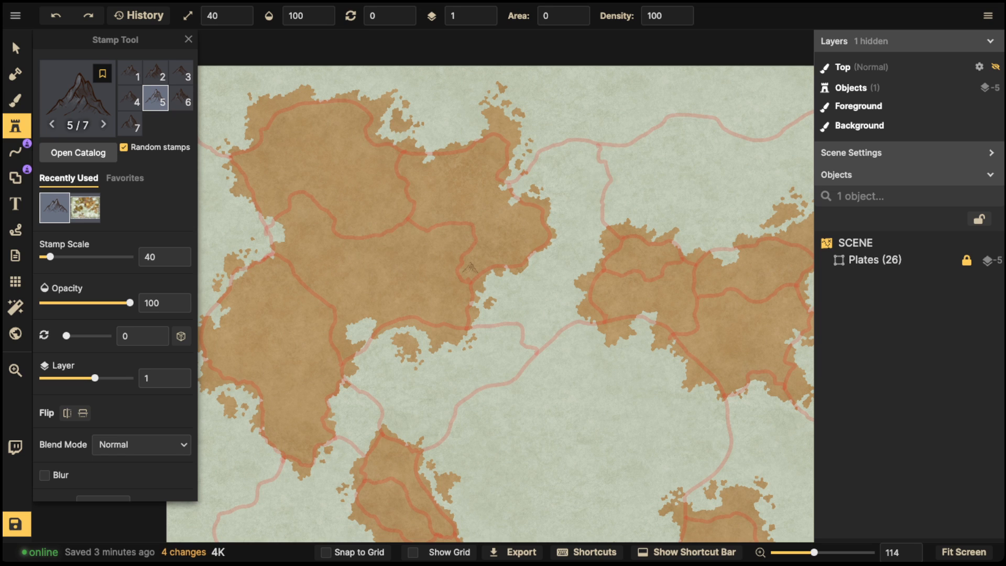
# - Paint four short, separate mountain ranges along the large landmass's plate boundaries: below the northern bay, in the west, in the centre and at the east coast
pyautogui.moveTo(402, 150); pyautogui.dragTo(411, 187)
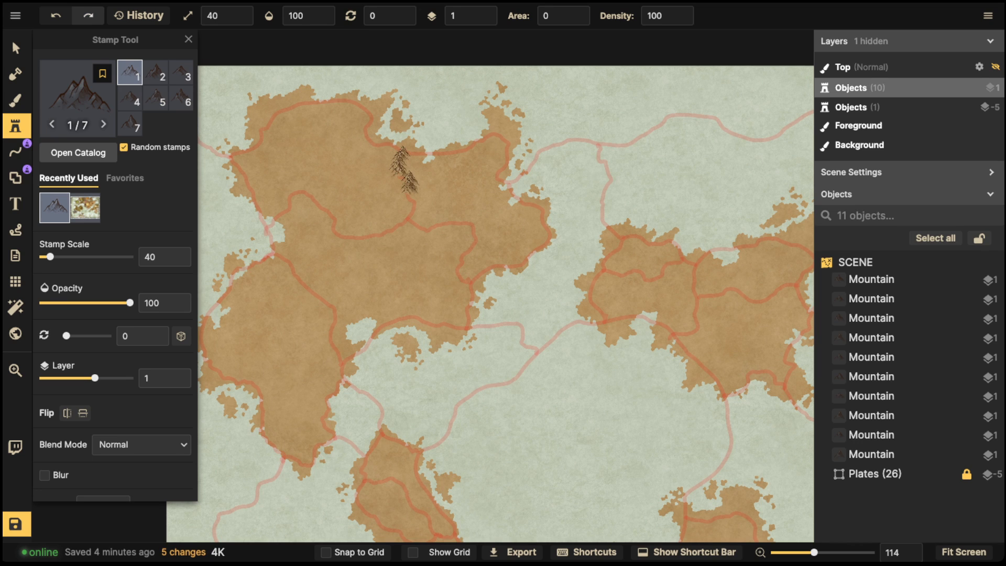
pyautogui.moveTo(339, 218)
pyautogui.mouseDown()
pyautogui.moveTo(306, 189)
pyautogui.moveTo(287, 208)
pyautogui.mouseUp()
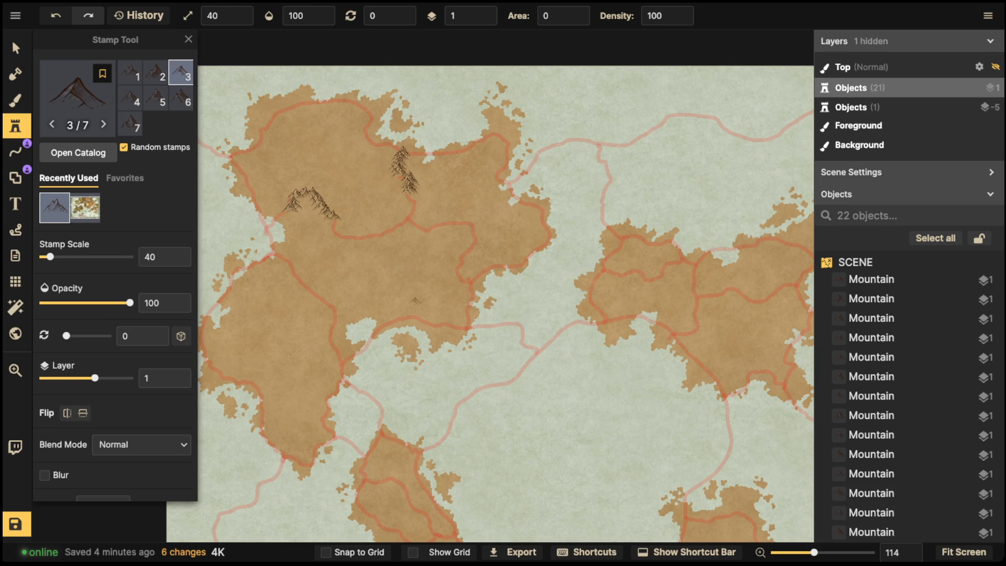
pyautogui.moveTo(399, 223); pyautogui.dragTo(453, 224)
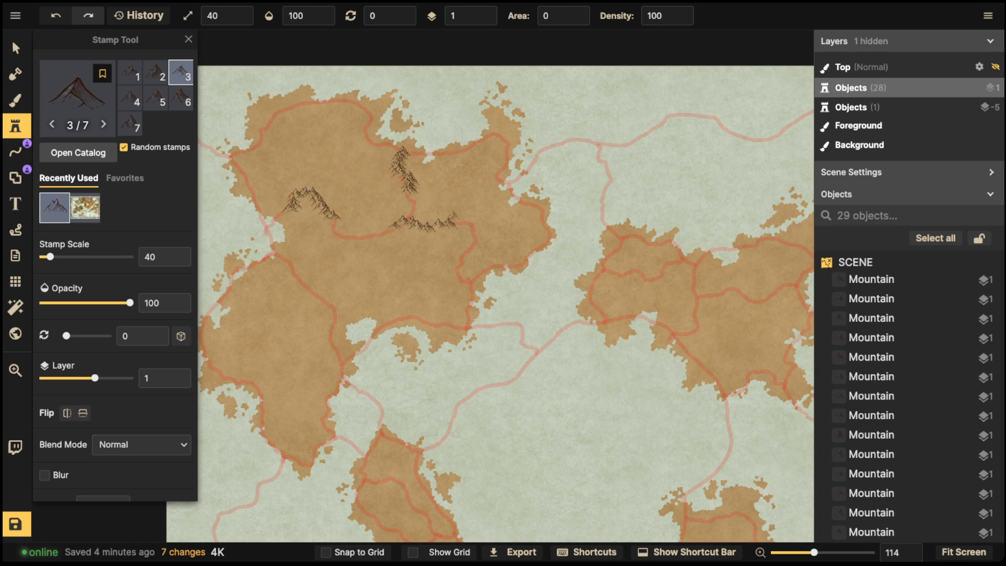
pyautogui.moveTo(461, 261); pyautogui.dragTo(478, 281)
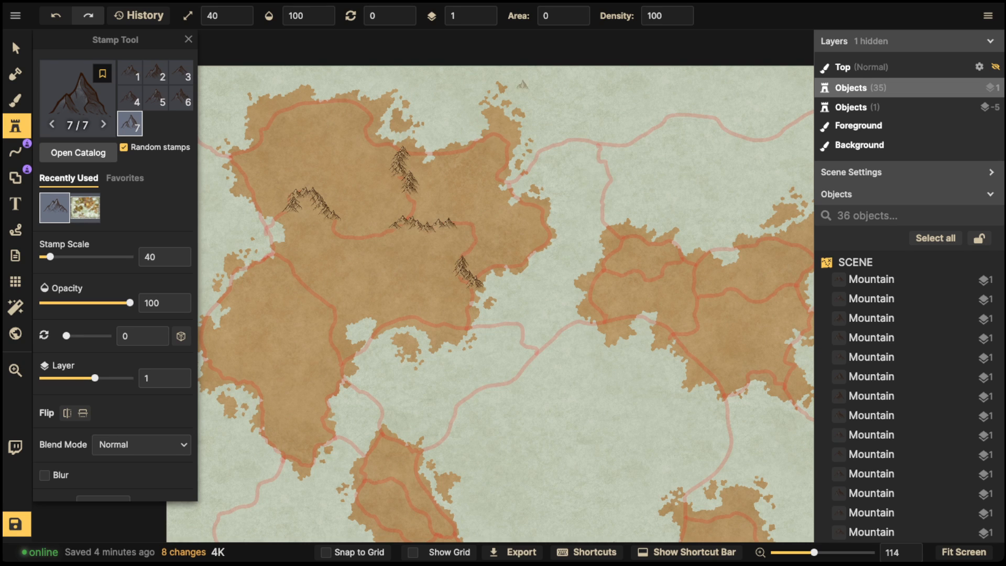
# - Extend the western range to the coast and paint another range southeast along the plate boundary from the western inlet
pyautogui.moveTo(274, 248); pyautogui.dragTo(309, 285)
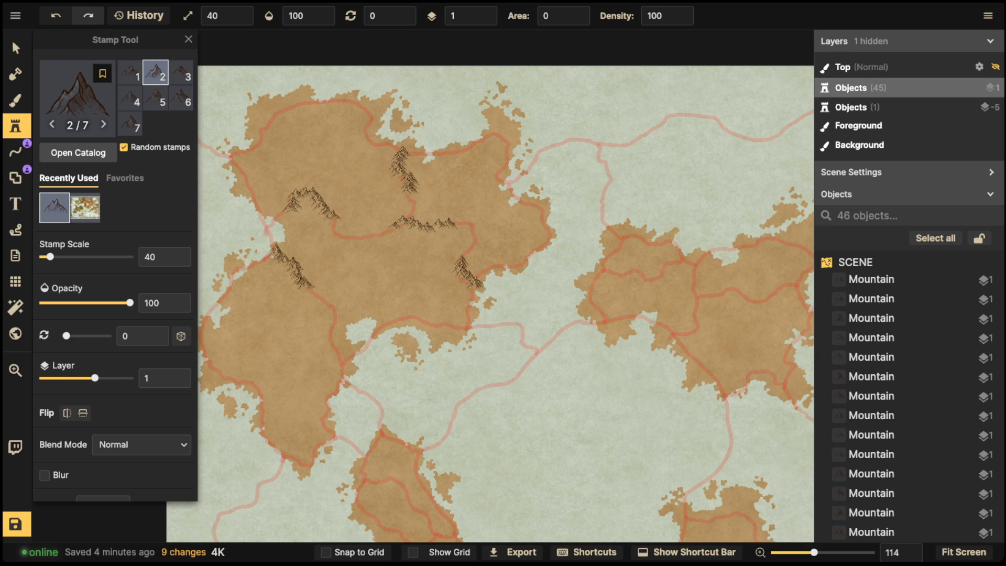
pyautogui.hotkey('ctrl', 'z')
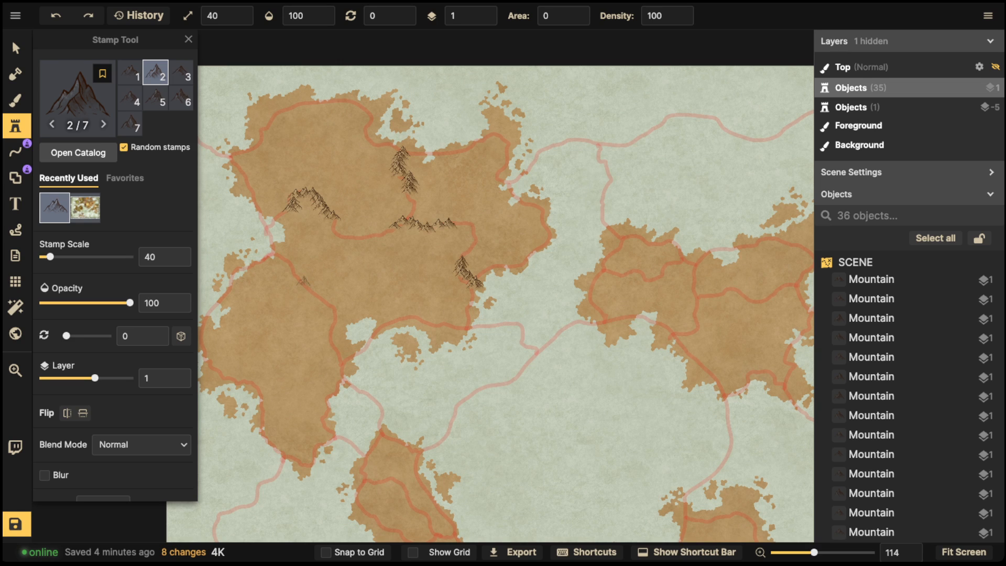
pyautogui.moveTo(272, 215); pyautogui.dragTo(289, 206)
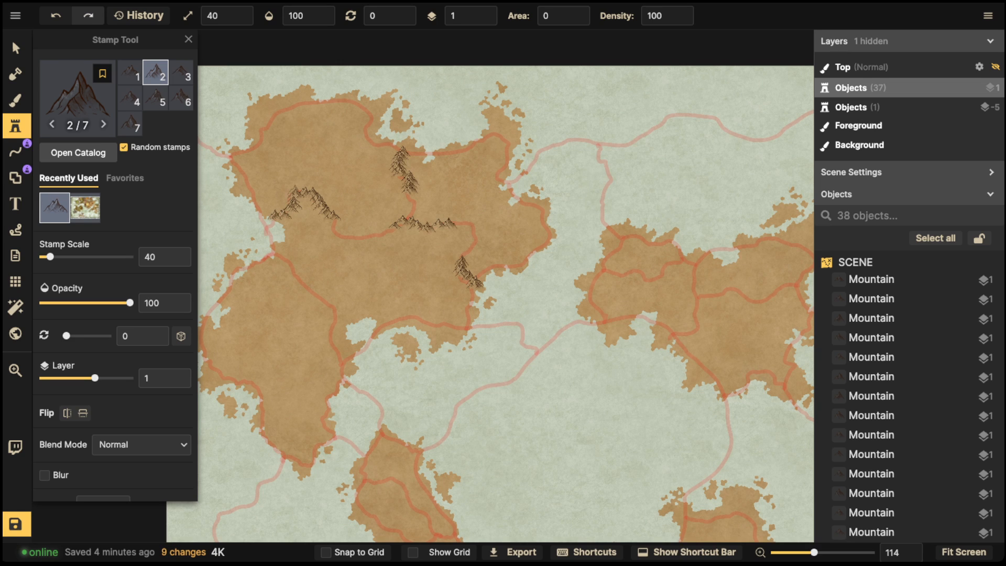
pyautogui.moveTo(272, 247); pyautogui.dragTo(317, 293)
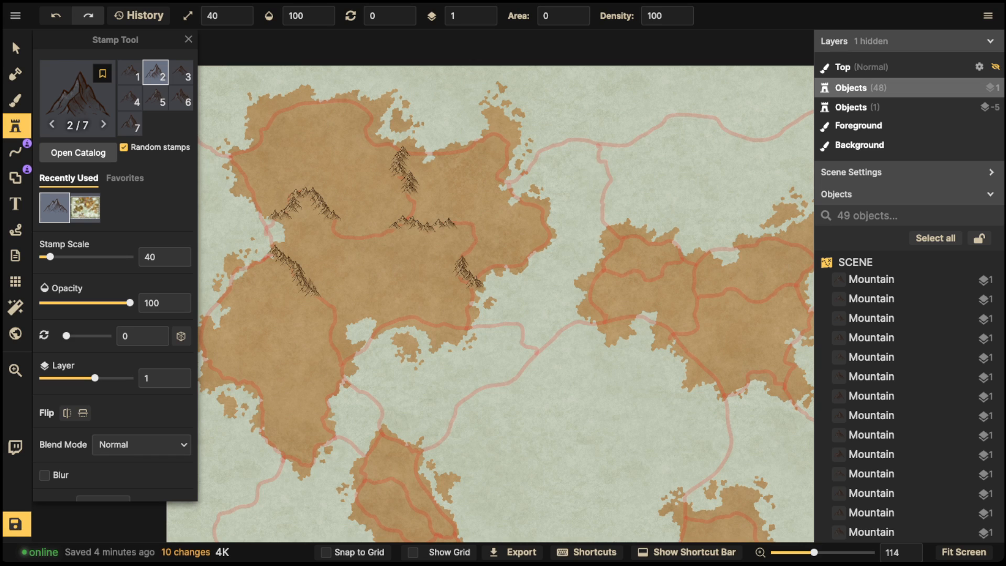
# - Undo the last two mountain strokes and restamp a diagonal mountain range along the continent's western plate boundary
pyautogui.hotkey('ctrl', 'z')
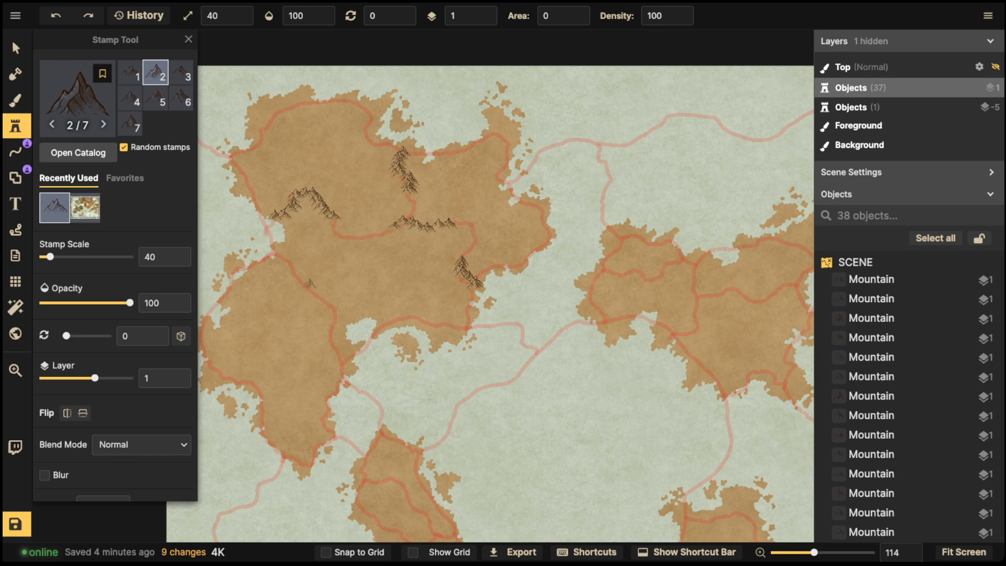
pyautogui.hotkey('ctrl', 'z')
pyautogui.moveTo(289, 260); pyautogui.dragTo(328, 297)
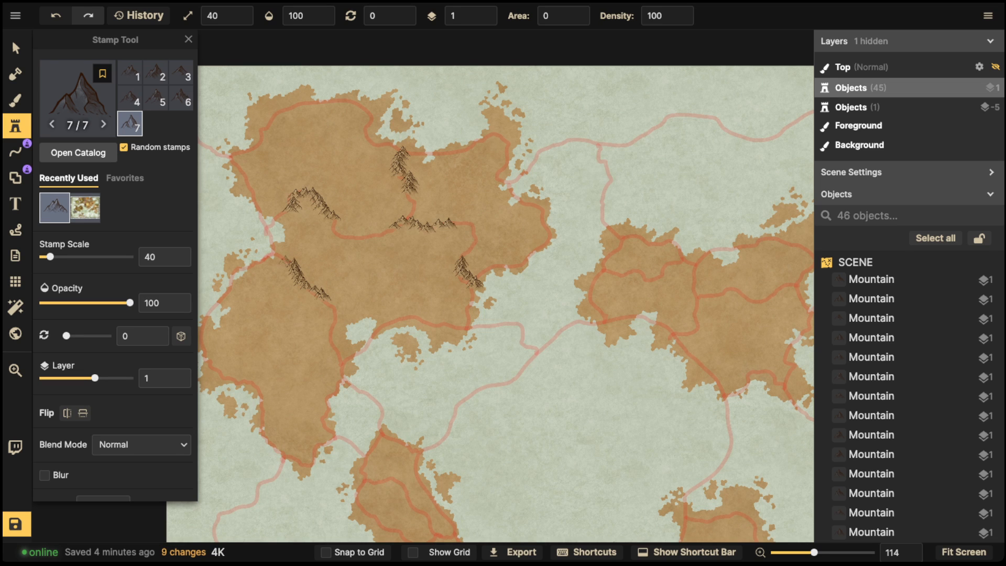
pyautogui.click(286, 247)
pyautogui.moveTo(279, 250); pyautogui.dragTo(283, 258)
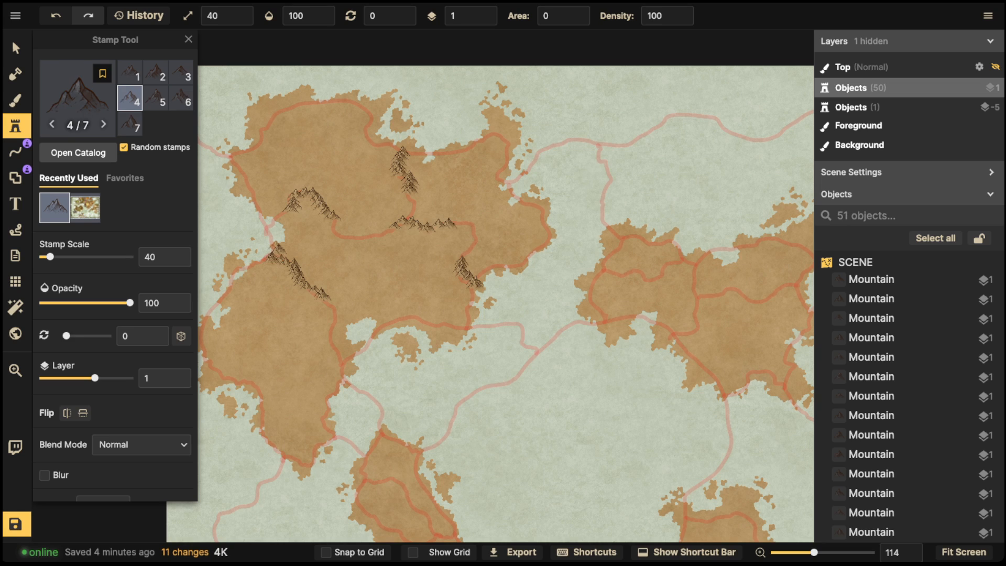
# - Stamp a mountain range just southwest of the western diagonal one and another across the neck of the eastern peninsula
pyautogui.moveTo(334, 309); pyautogui.dragTo(345, 351)
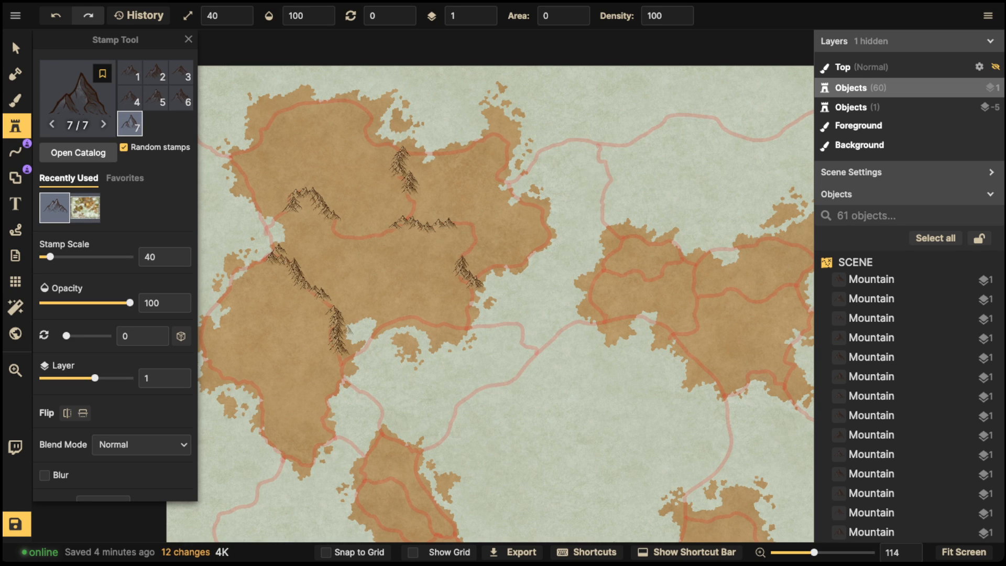
pyautogui.hotkey('ctrl', 'z')
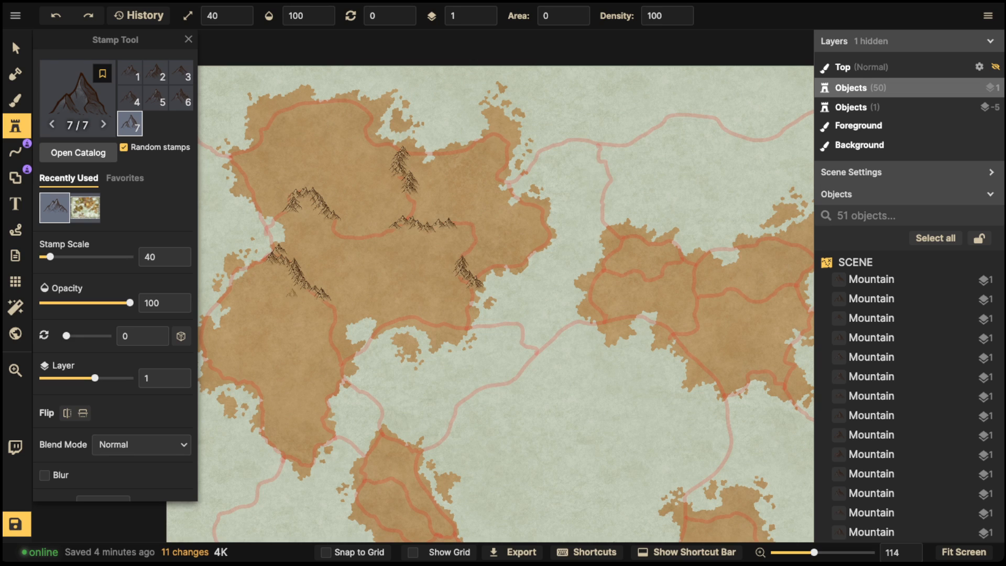
pyautogui.moveTo(273, 299); pyautogui.dragTo(323, 318)
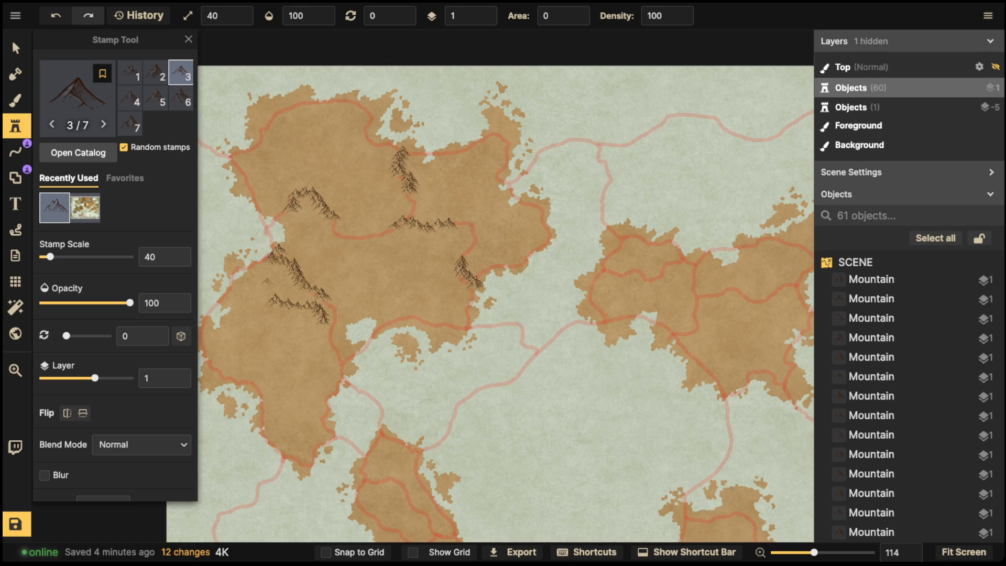
pyautogui.moveTo(270, 294); pyautogui.dragTo(267, 290)
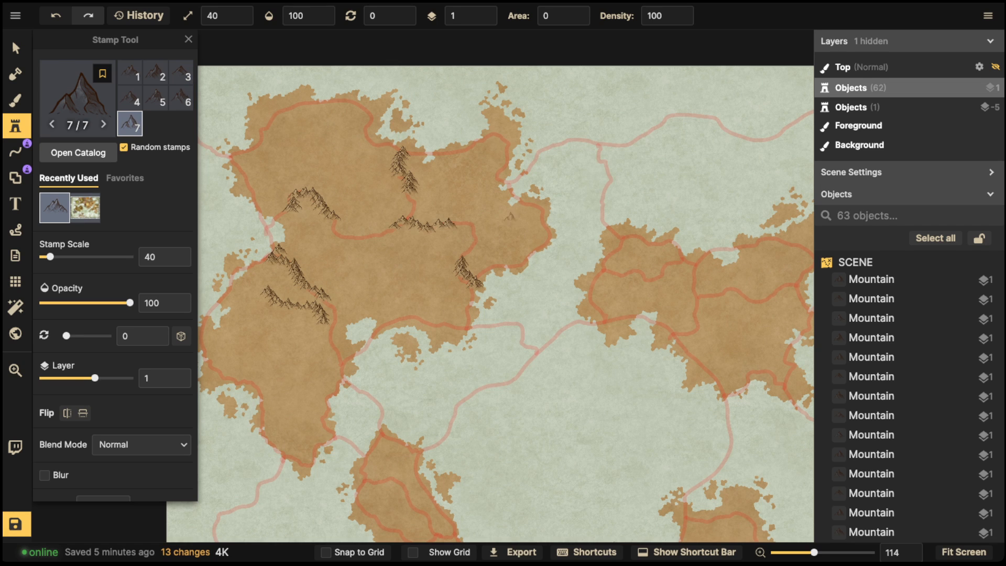
pyautogui.moveTo(477, 236); pyautogui.dragTo(505, 208)
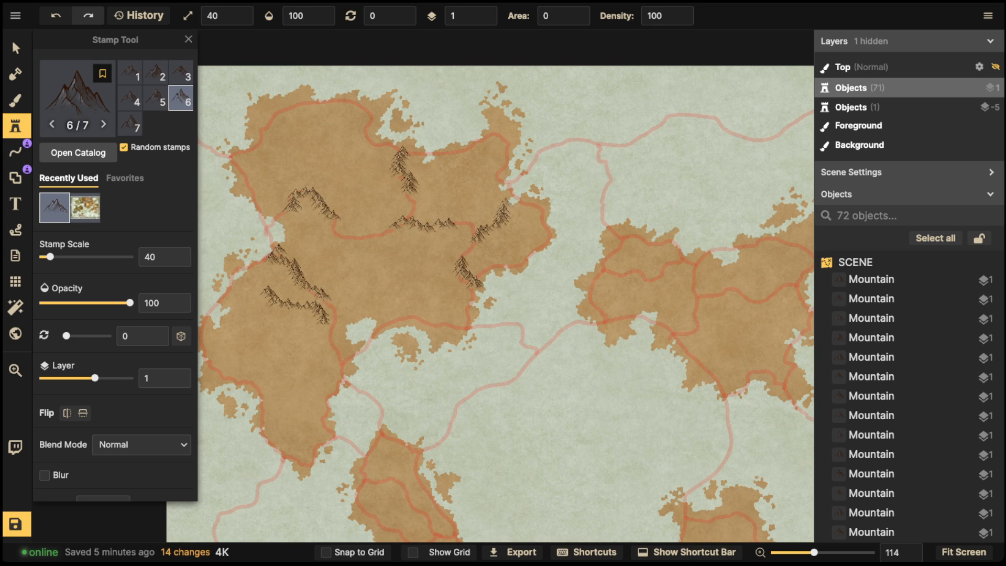
# - Trace the two western mountain ranges with red free-draw lines and undo both lines
pyautogui.click(15, 152)
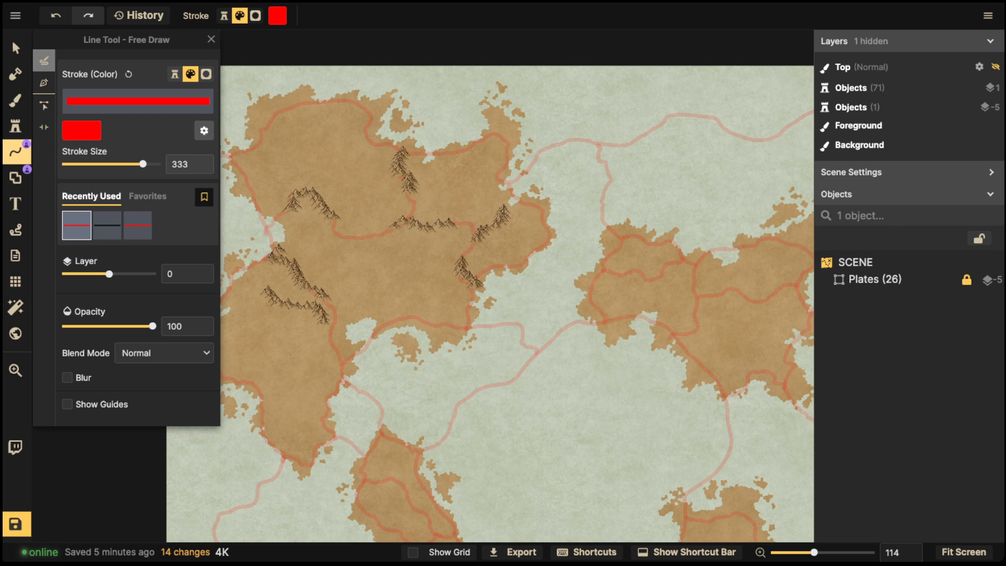
pyautogui.moveTo(270, 251); pyautogui.dragTo(329, 306)
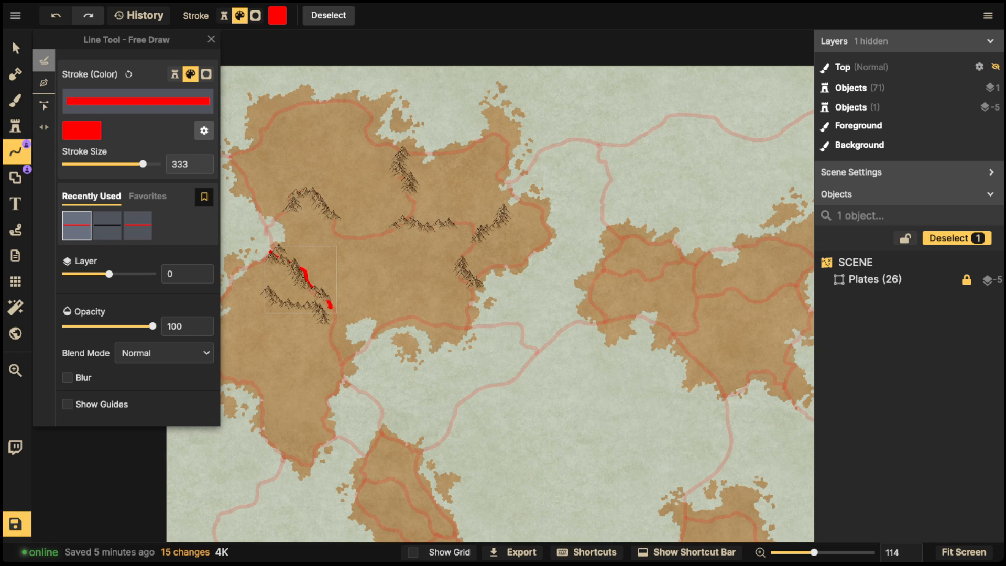
pyautogui.moveTo(267, 282); pyautogui.dragTo(329, 318)
pyautogui.hotkey('ctrl', 'z')
pyautogui.hotkey('ctrl', 'z')
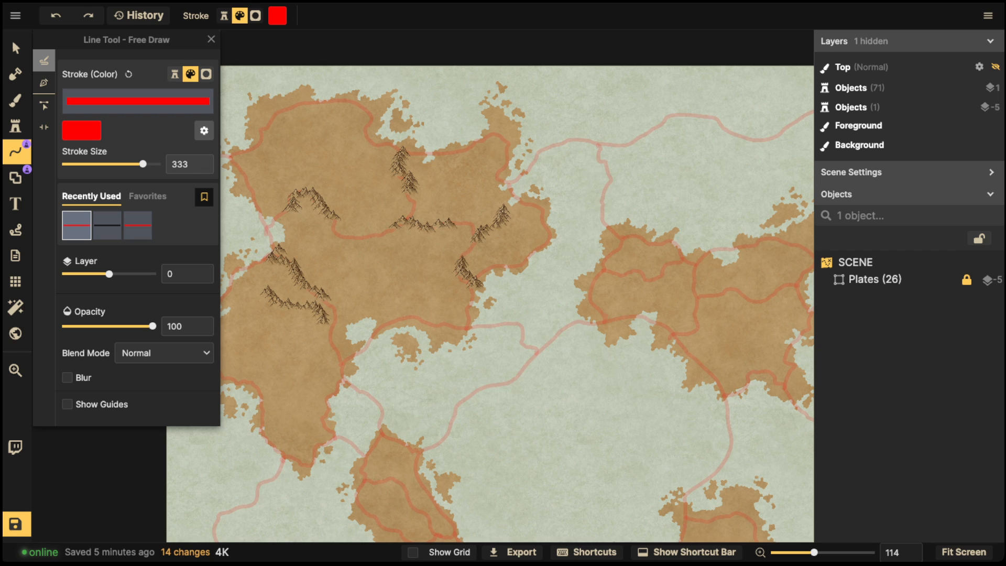
# - Trace the two eastern mountain ranges and the curve joining them with red free-draw lines, undoing each one
pyautogui.moveTo(472, 242); pyautogui.dragTo(511, 206)
pyautogui.hotkey('ctrl', 'z')
pyautogui.moveTo(478, 285)
pyautogui.mouseDown()
pyautogui.moveTo(462, 250)
pyautogui.moveTo(499, 225)
pyautogui.moveTo(507, 205)
pyautogui.mouseUp()
pyautogui.hotkey('ctrl', 'z')
pyautogui.moveTo(476, 288); pyautogui.dragTo(462, 256)
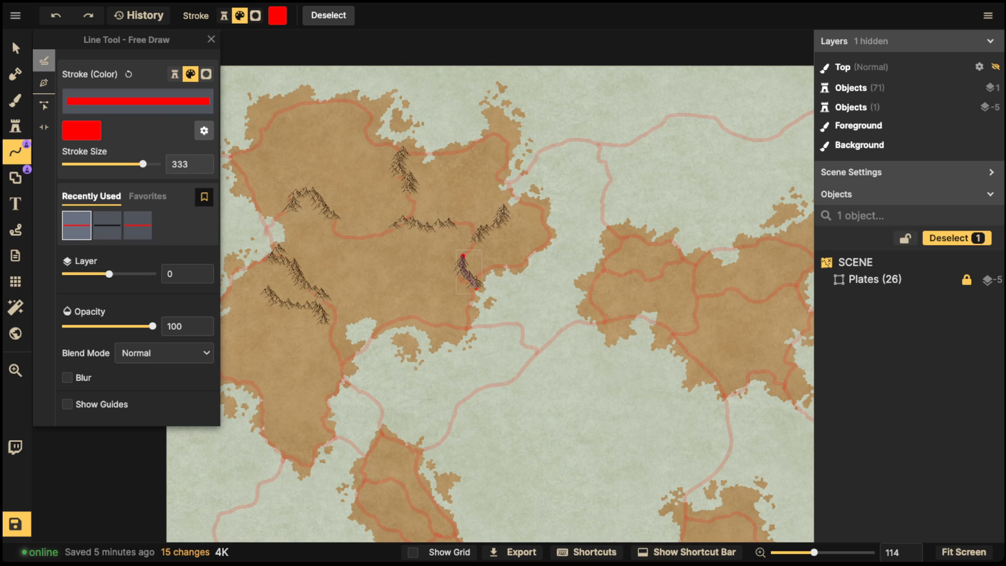
pyautogui.hotkey('ctrl', 'z')
pyautogui.moveTo(479, 293)
pyautogui.mouseDown()
pyautogui.moveTo(458, 275)
pyautogui.moveTo(492, 224)
pyautogui.moveTo(509, 170)
pyautogui.mouseUp()
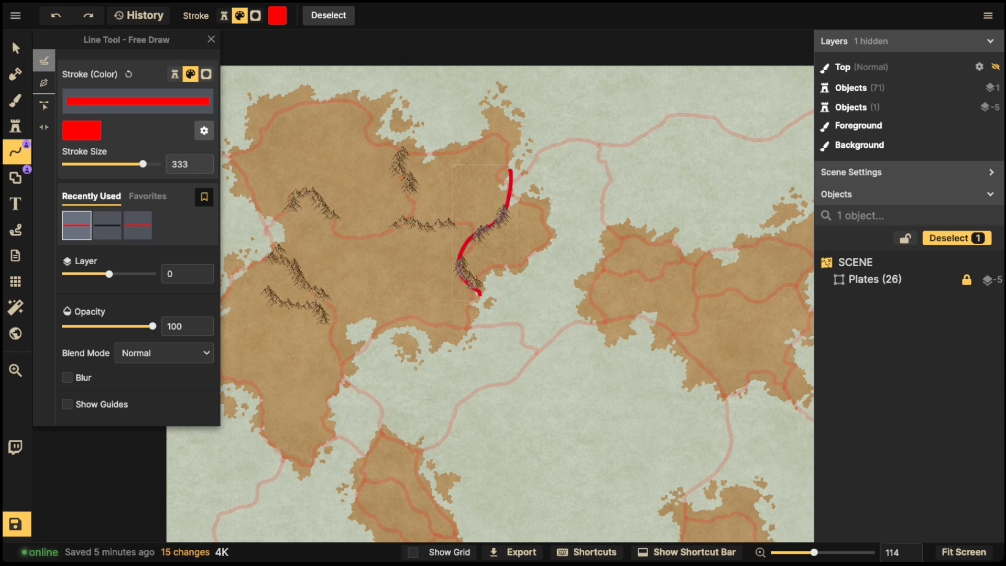
pyautogui.hotkey('ctrl', 'z')
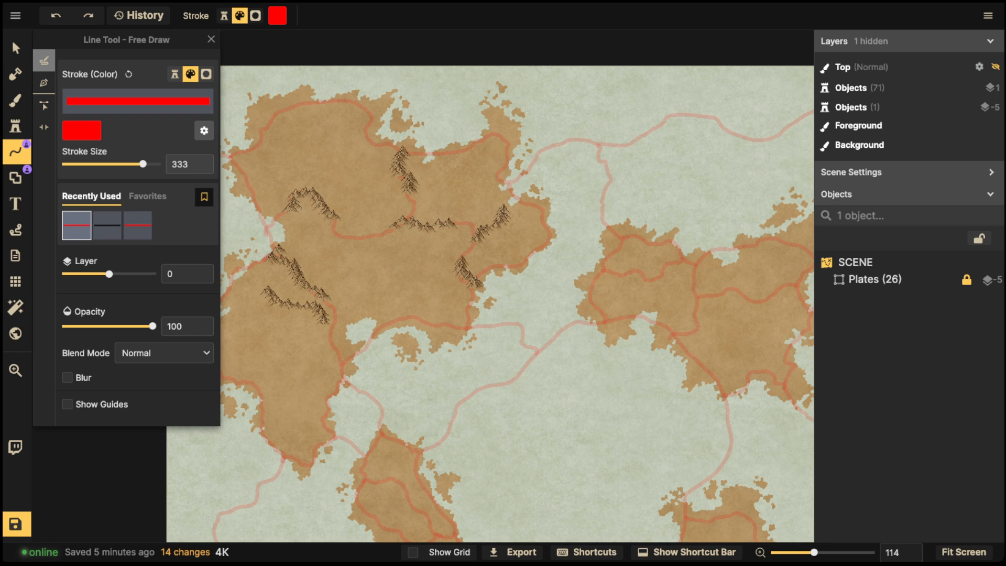
# - Try several mountain placements in the continent's northern interior, undoing the rejected ones, and stamp a short curved range there
pyautogui.click(16, 126)
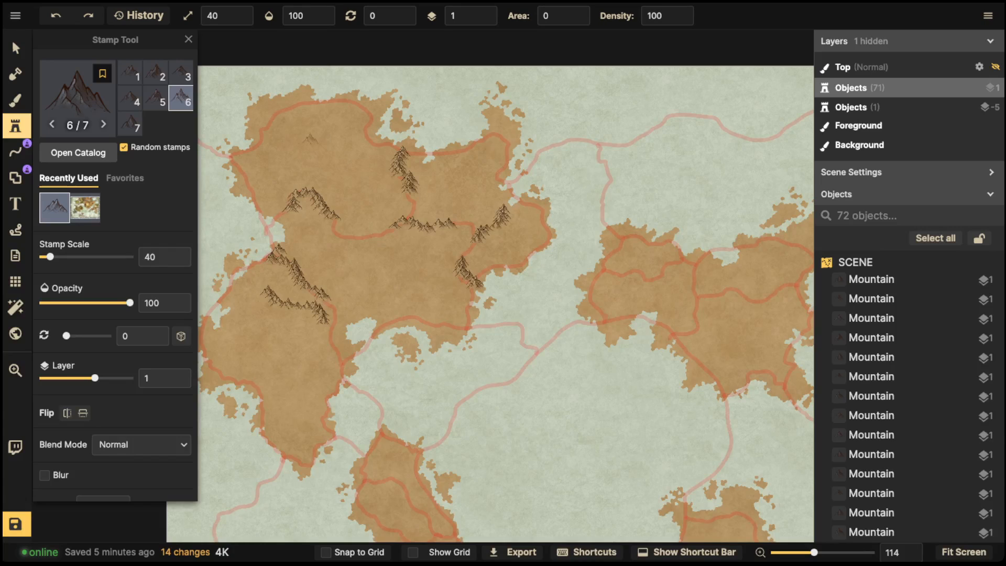
pyautogui.moveTo(287, 132); pyautogui.dragTo(339, 111)
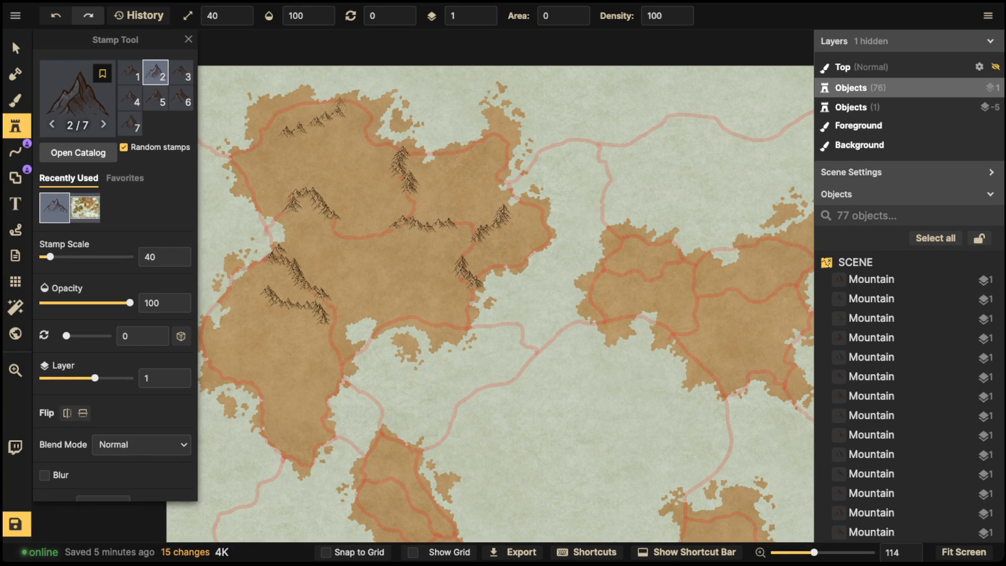
pyautogui.hotkey('ctrl', 'z')
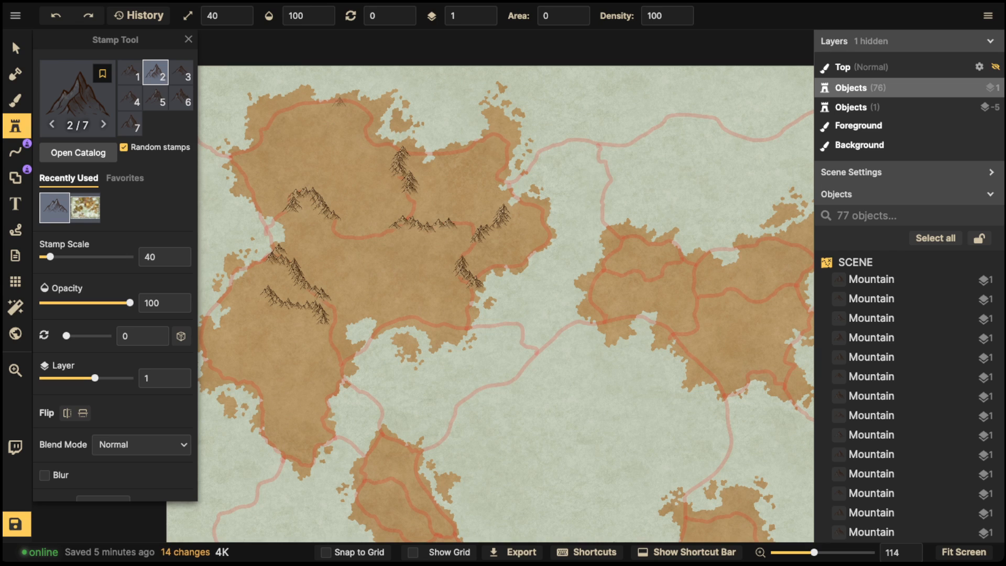
pyautogui.moveTo(288, 152); pyautogui.dragTo(337, 117)
pyautogui.hotkey('ctrl', 'z')
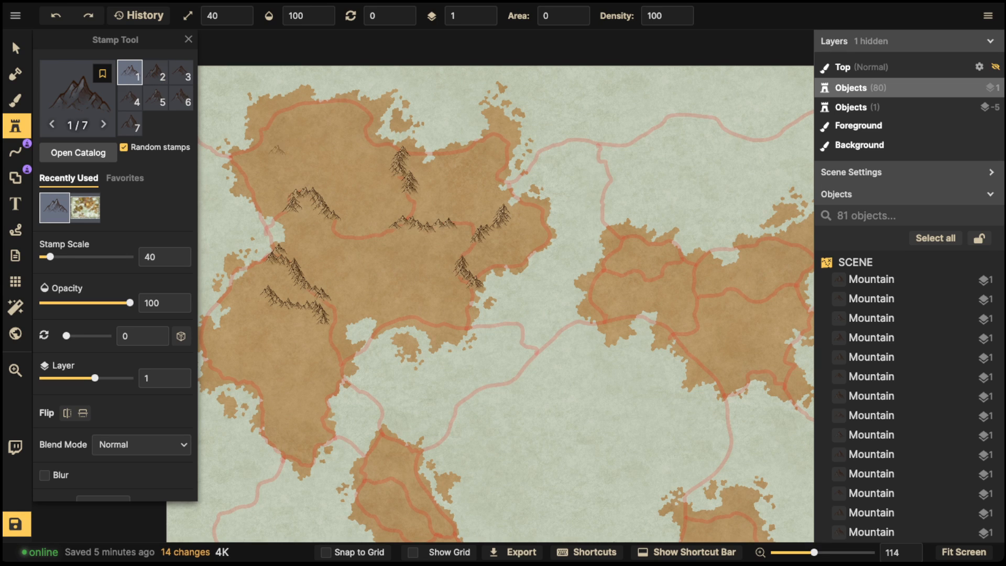
pyautogui.moveTo(275, 155); pyautogui.dragTo(304, 113)
pyautogui.hotkey('ctrl', 'z')
pyautogui.moveTo(306, 159); pyautogui.dragTo(325, 121)
# - Draw a red free-draw line northward from the northwestern arched range past the new one and undo it
pyautogui.click(16, 151)
pyautogui.moveTo(333, 215)
pyautogui.mouseDown()
pyautogui.moveTo(308, 181)
pyautogui.moveTo(341, 116)
pyautogui.mouseUp()
pyautogui.hotkey('ctrl', 'z')
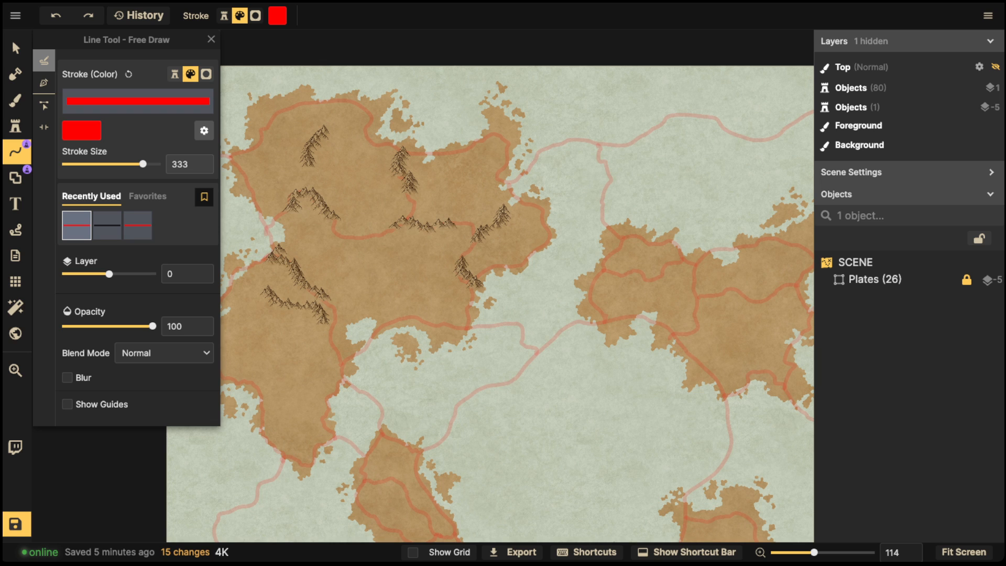
# - Stamp a diagonal mountain range across the continent's southern peninsula with the Stamp tool
pyautogui.click(16, 126)
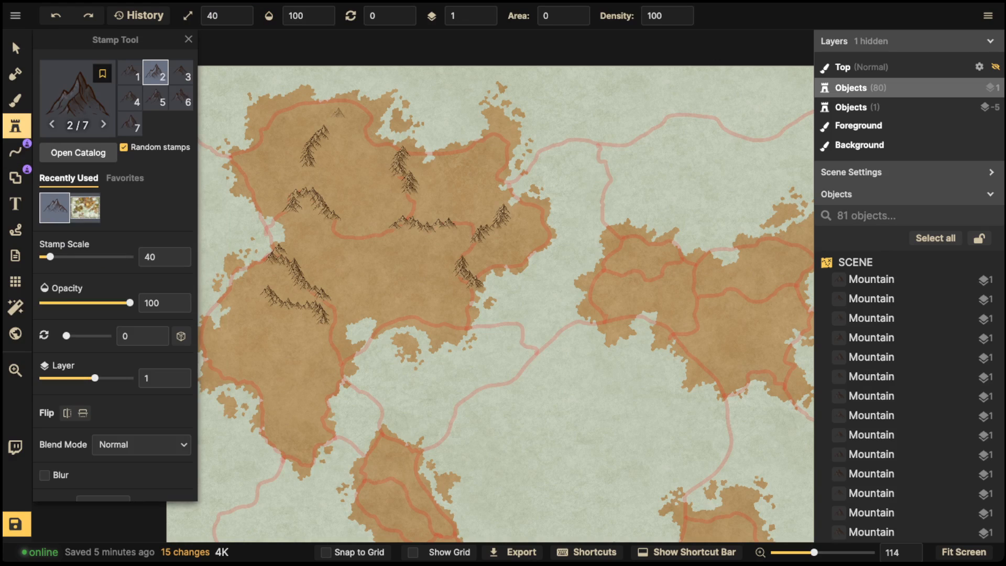
pyautogui.scroll(-3, 309, 325)
pyautogui.hscroll(-3, 309, 325)
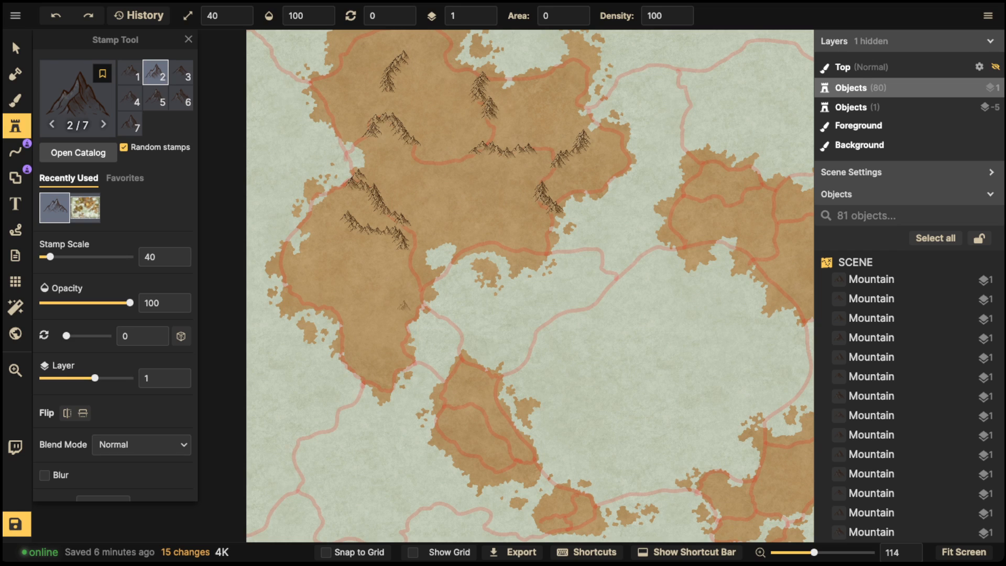
pyautogui.moveTo(397, 353); pyautogui.dragTo(361, 311)
# - Draw a red free-draw line from the southern island toward the peninsula's mountain range and undo it
pyautogui.click(16, 152)
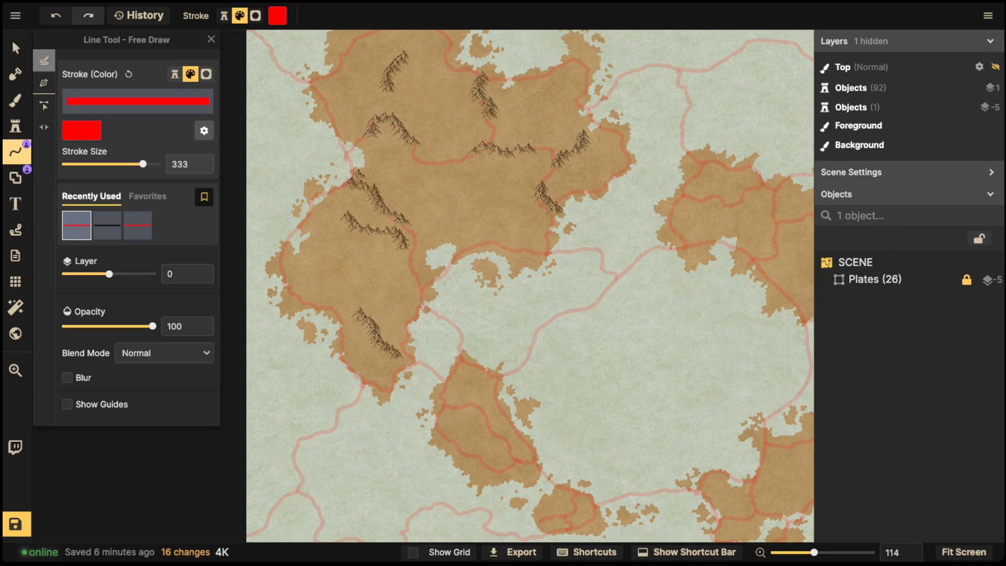
pyautogui.moveTo(446, 388); pyautogui.dragTo(370, 329)
pyautogui.hotkey('ctrl', 'z')
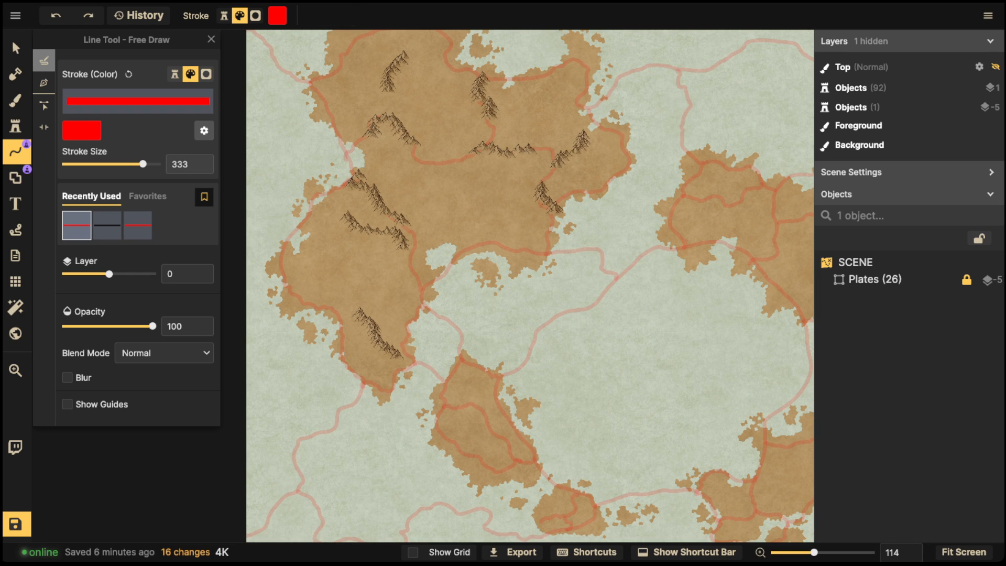
# - Try stamping a lone mountain in the continent's centre and more mountains along the northeastern coast, undoing the placements
pyautogui.click(16, 127)
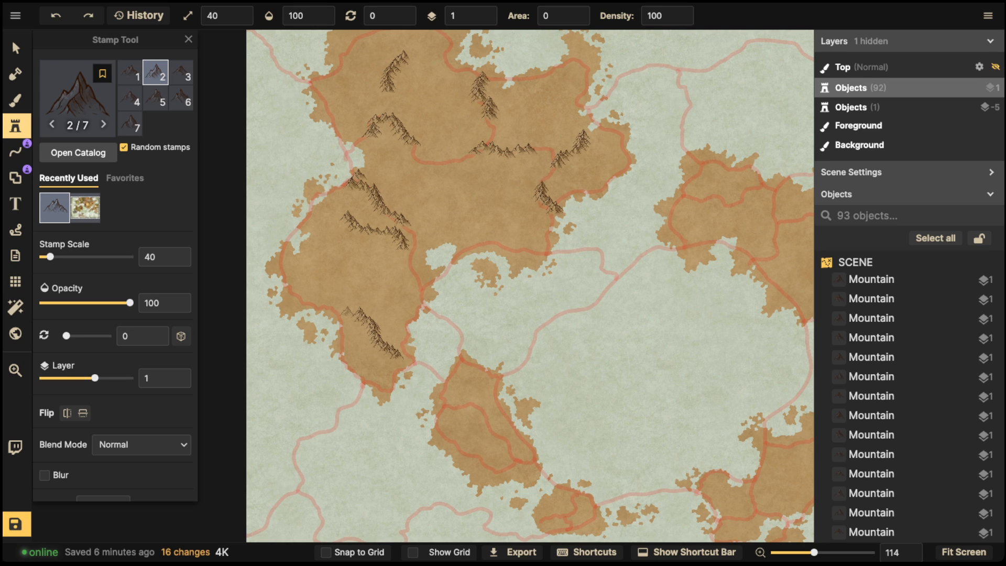
pyautogui.click(475, 192)
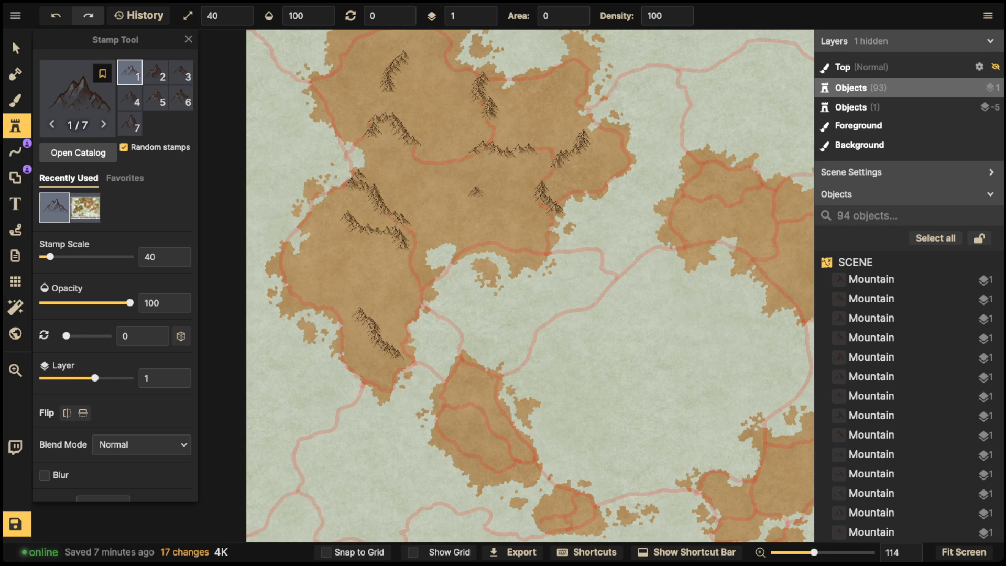
pyautogui.hotkey('ctrl', 'z')
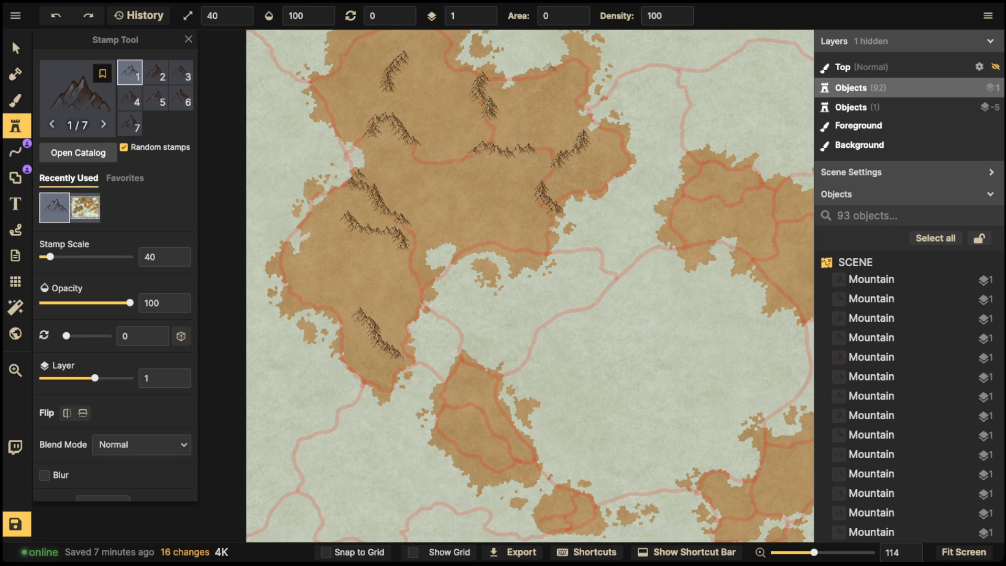
pyautogui.moveTo(549, 68); pyautogui.dragTo(588, 79)
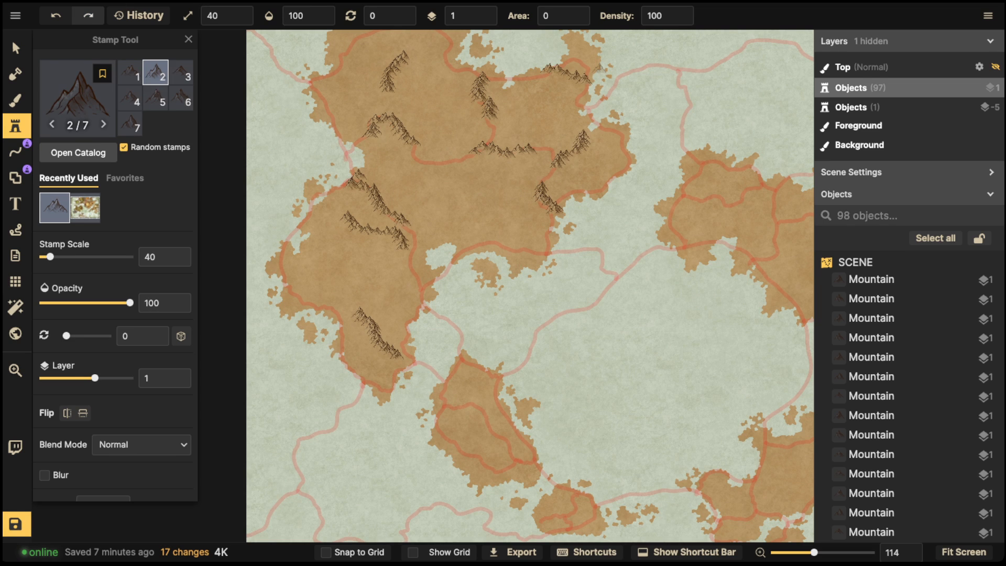
pyautogui.moveTo(602, 129); pyautogui.dragTo(312, 102)
pyautogui.hotkey('ctrl', 'z')
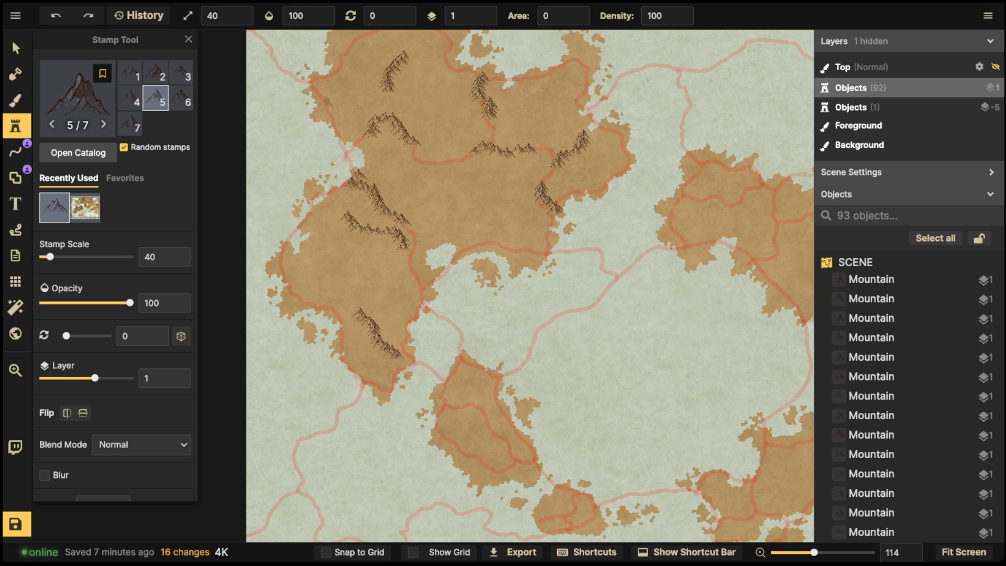
# - Stamp a gently curved mountain range in the continent's interior, south of the central boundary range
pyautogui.click(16, 126)
pyautogui.press('space')
pyautogui.moveTo(326, 103); pyautogui.dragTo(327, 150)
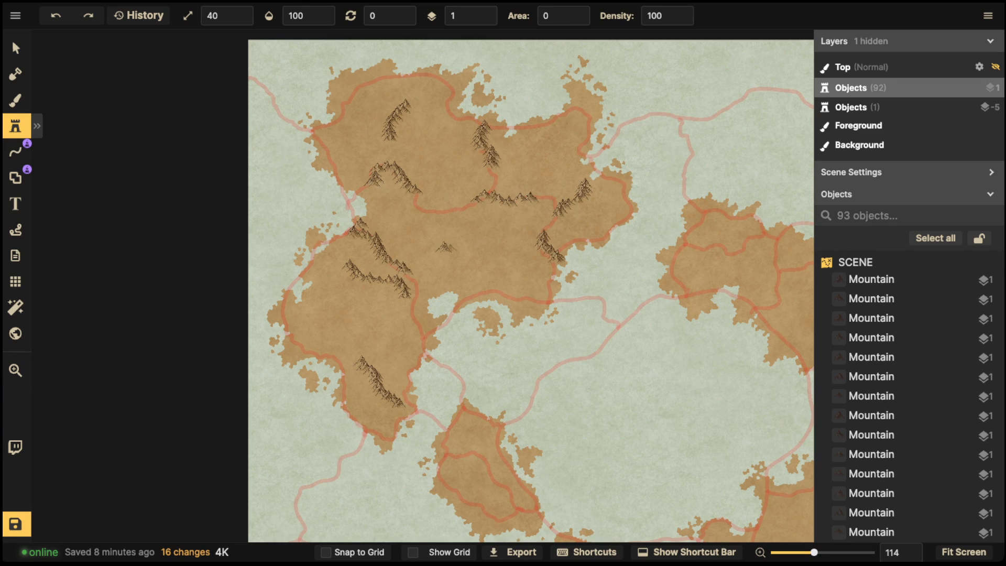
pyautogui.moveTo(443, 246)
pyautogui.mouseDown()
pyautogui.moveTo(476, 254)
pyautogui.moveTo(500, 229)
pyautogui.moveTo(444, 248)
pyautogui.moveTo(485, 252)
pyautogui.moveTo(592, 183)
pyautogui.mouseUp()
# - Undo the red line traced from the new interior range to the eastern one and set the free-draw layer to 2
pyautogui.click(16, 152)
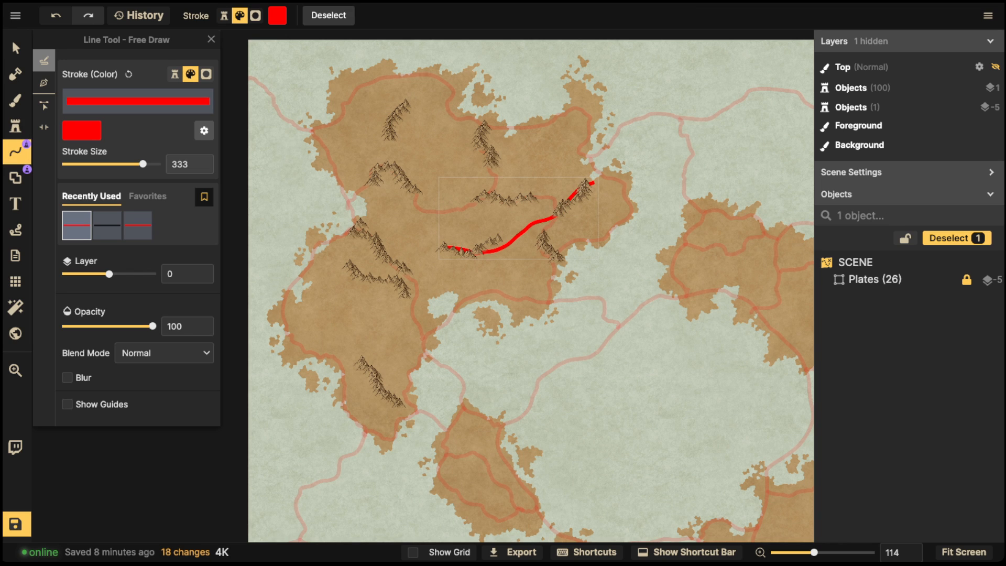
pyautogui.hotkey('ctrl', 'z')
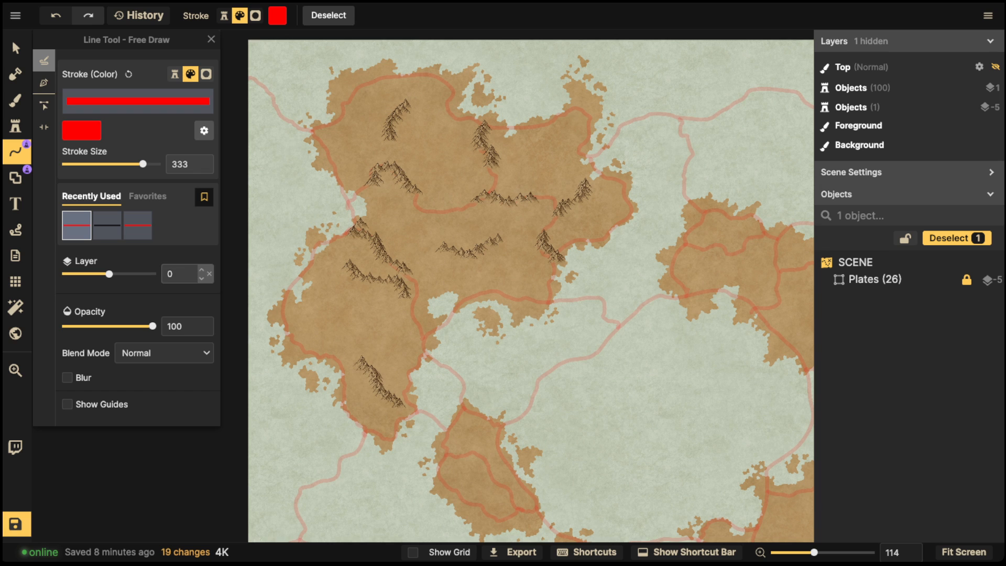
pyautogui.click(202, 269)
pyautogui.click(202, 269)
# - Outline the areas between the two central ranges and between the two western ranges in red, removing each outline
pyautogui.moveTo(485, 196)
pyautogui.mouseDown()
pyautogui.moveTo(443, 222)
pyautogui.moveTo(438, 241)
pyautogui.moveTo(474, 253)
pyautogui.moveTo(556, 211)
pyautogui.moveTo(488, 196)
pyautogui.mouseUp()
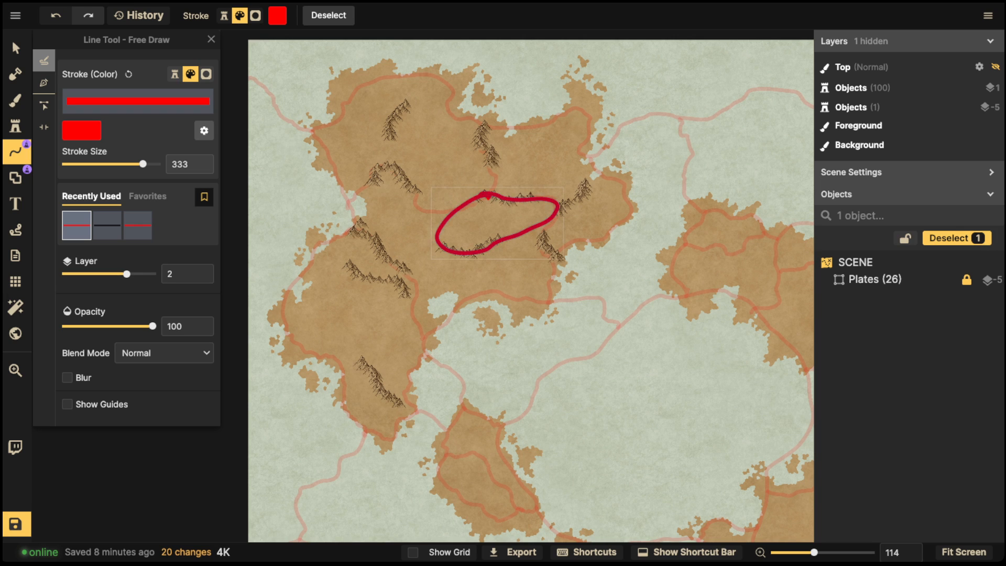
pyautogui.hotkey('ctrl', 'z')
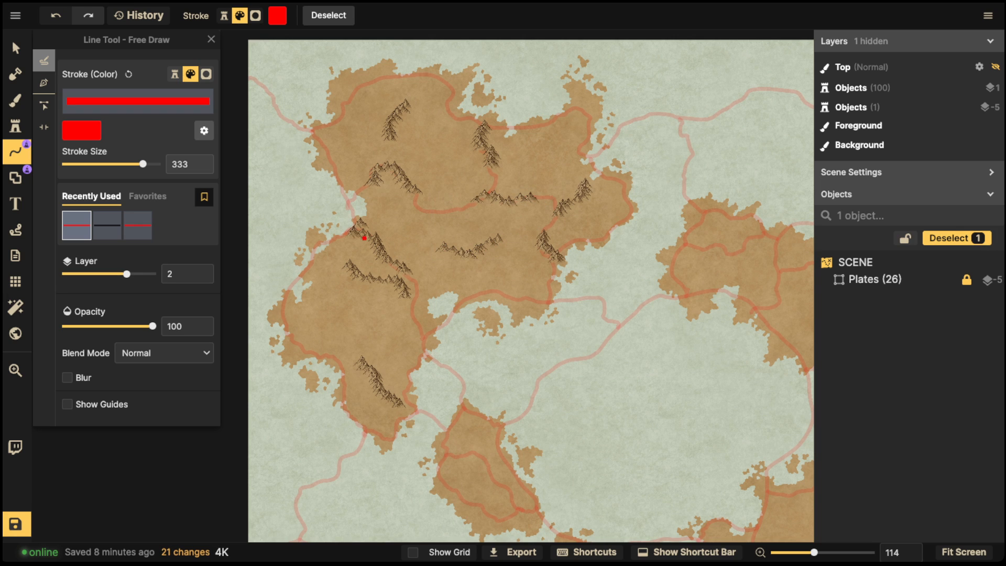
pyautogui.moveTo(364, 238)
pyautogui.mouseDown()
pyautogui.moveTo(354, 269)
pyautogui.moveTo(402, 285)
pyautogui.moveTo(404, 272)
pyautogui.moveTo(361, 236)
pyautogui.mouseUp()
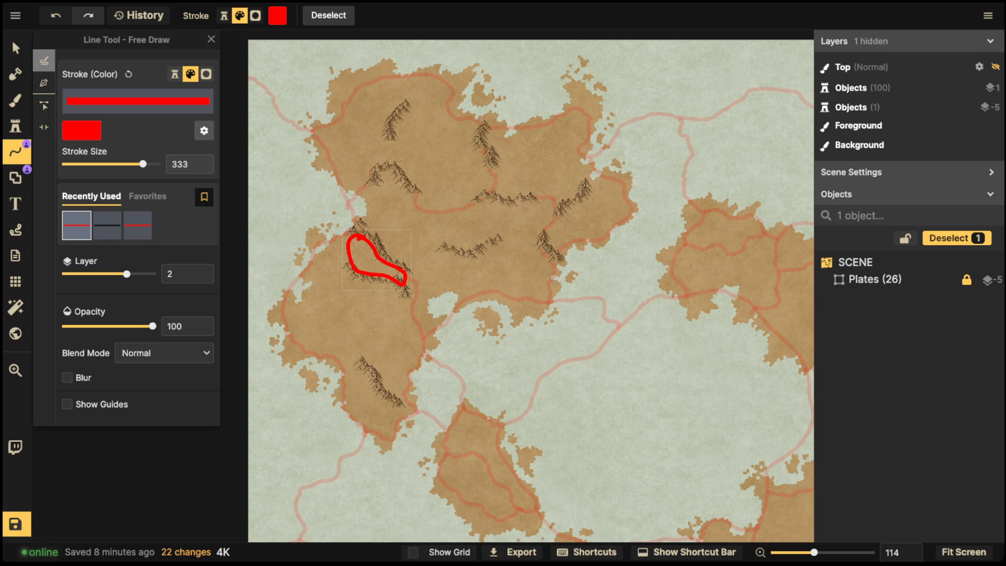
pyautogui.press('Delete')
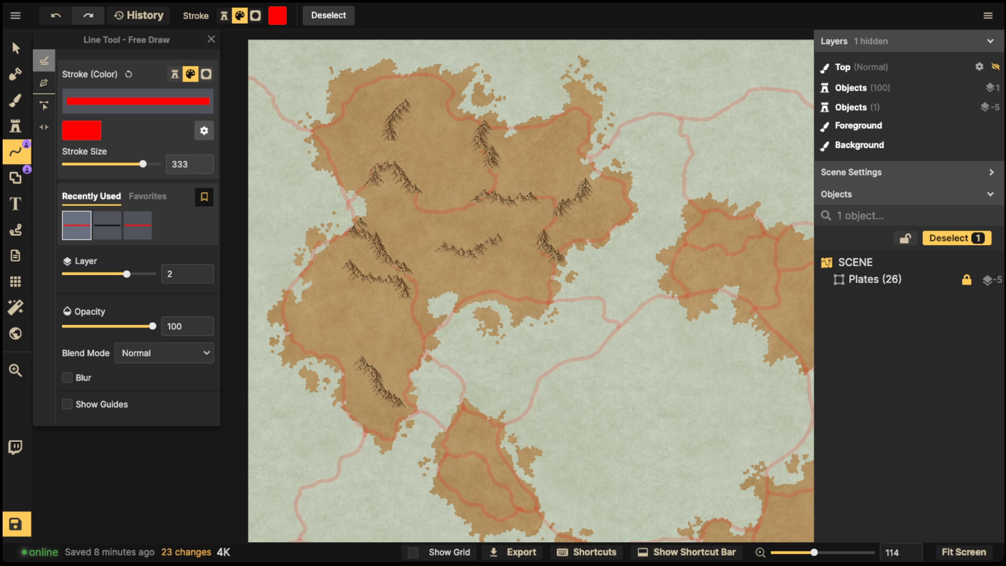
# - Outline the area between the western and southern ranges in red, divide it into three regions, and undo all the lines
pyautogui.moveTo(349, 273)
pyautogui.mouseDown()
pyautogui.moveTo(293, 287)
pyautogui.moveTo(302, 340)
pyautogui.moveTo(363, 344)
pyautogui.moveTo(405, 400)
pyautogui.moveTo(423, 345)
pyautogui.moveTo(400, 289)
pyautogui.moveTo(346, 268)
pyautogui.mouseUp()
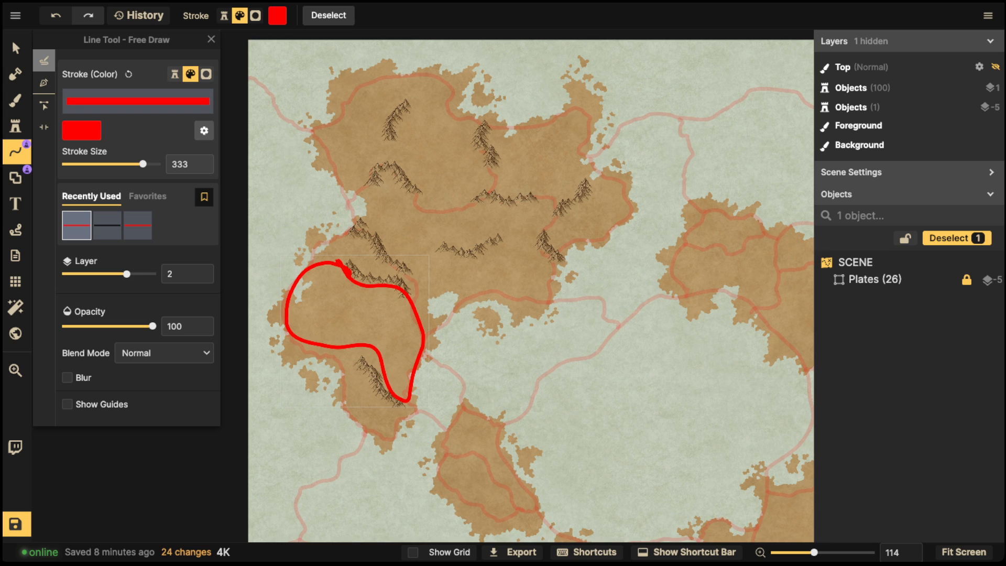
pyautogui.moveTo(357, 284)
pyautogui.mouseDown()
pyautogui.moveTo(351, 322)
pyautogui.moveTo(327, 345)
pyautogui.mouseUp()
pyautogui.moveTo(361, 310); pyautogui.dragTo(421, 350)
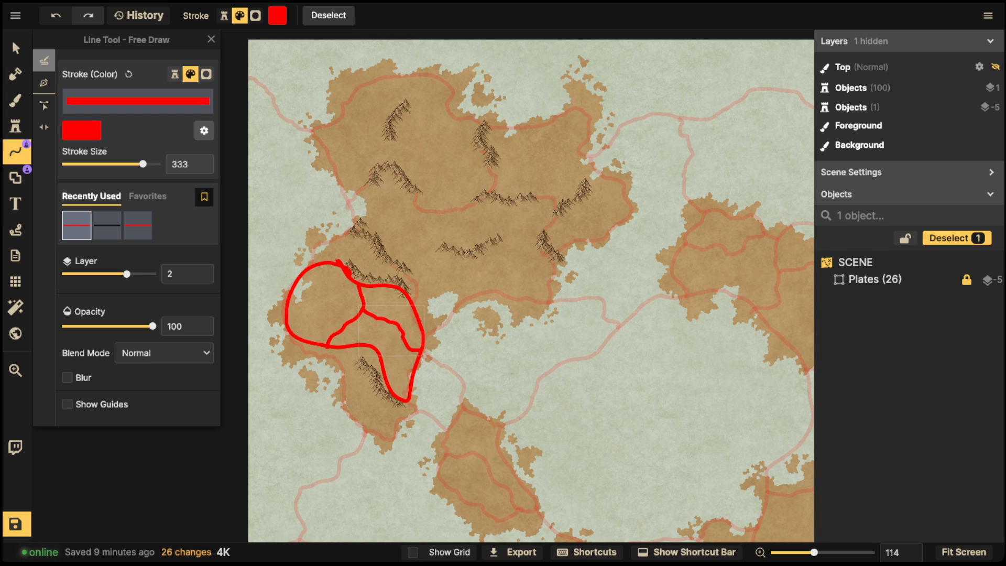
pyautogui.hotkey('ctrl', 'z')
pyautogui.hotkey('ctrl', 'z')
pyautogui.hotkey('ctrl', 'z')
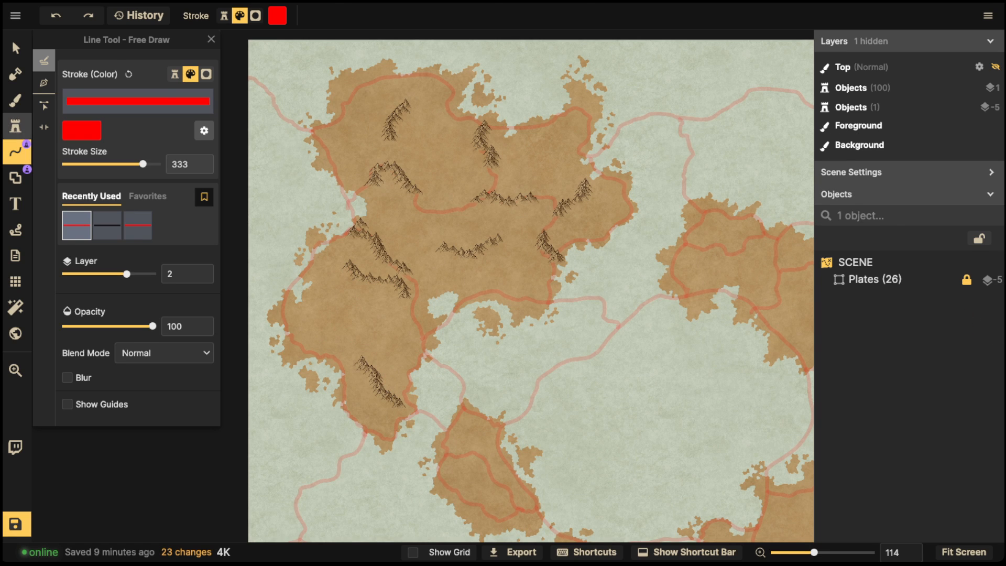
# - Stamp an arched mountain range along the plate boundary in the centre of the eastern continent
pyautogui.click(15, 126)
pyautogui.press('space')
pyautogui.moveTo(602, 304); pyautogui.dragTo(402, 284)
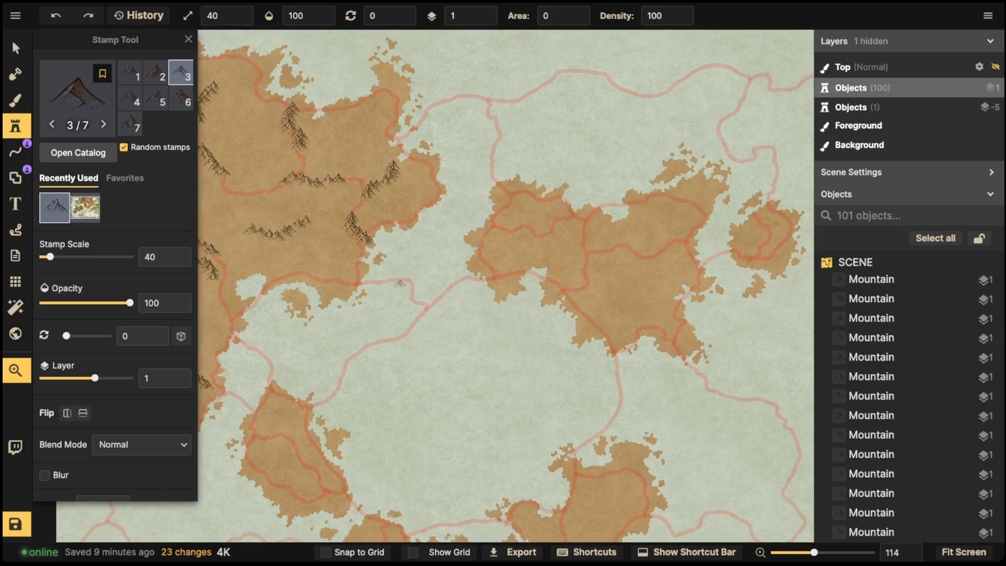
pyautogui.moveTo(591, 269); pyautogui.dragTo(530, 271)
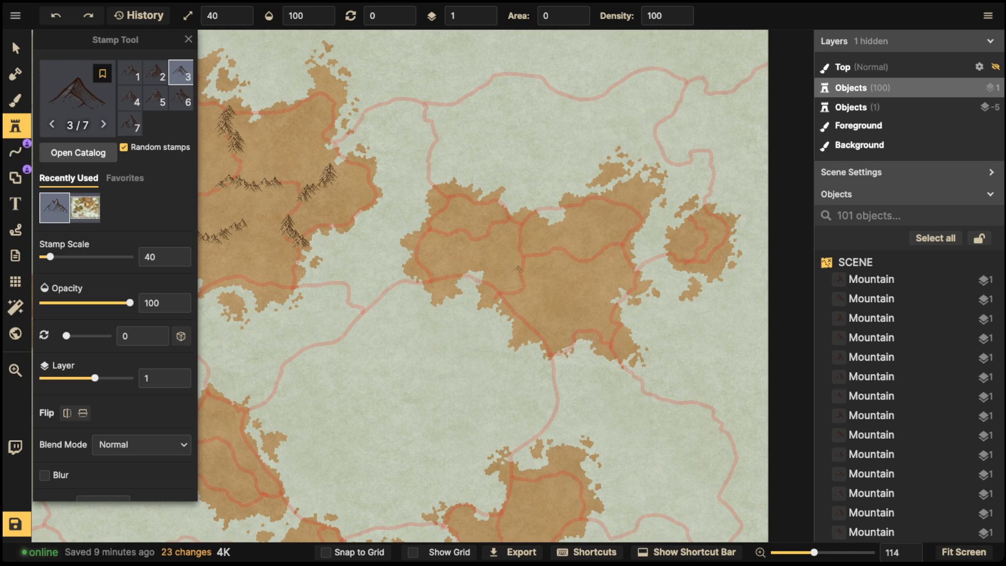
pyautogui.moveTo(596, 243)
pyautogui.mouseDown()
pyautogui.moveTo(588, 256)
pyautogui.moveTo(524, 257)
pyautogui.moveTo(520, 276)
pyautogui.mouseUp()
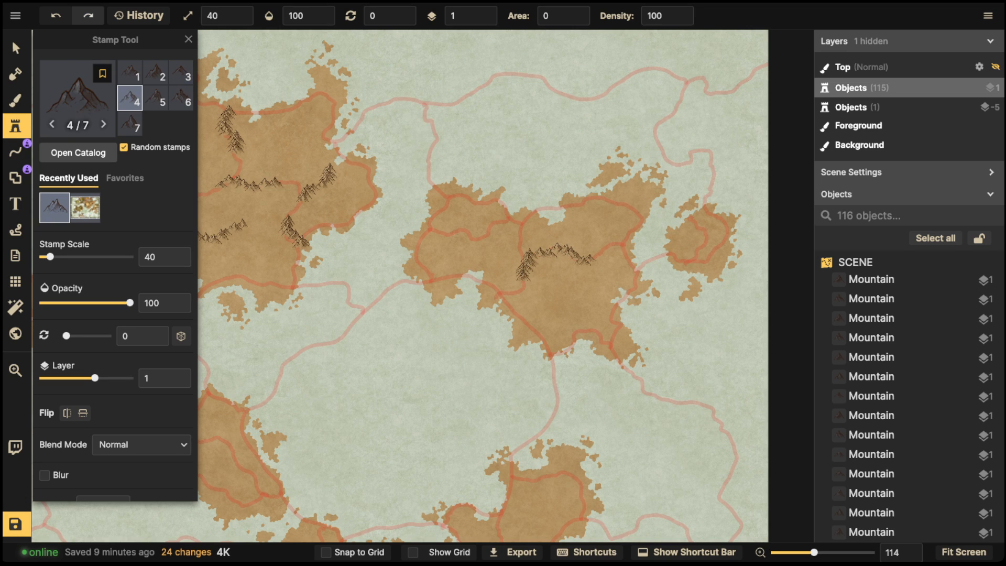
# - Stamp ranges along the eastern continent's northwestern boundary, on its southwestern coast and in its northeast, undoing the stray placement
pyautogui.click(188, 39)
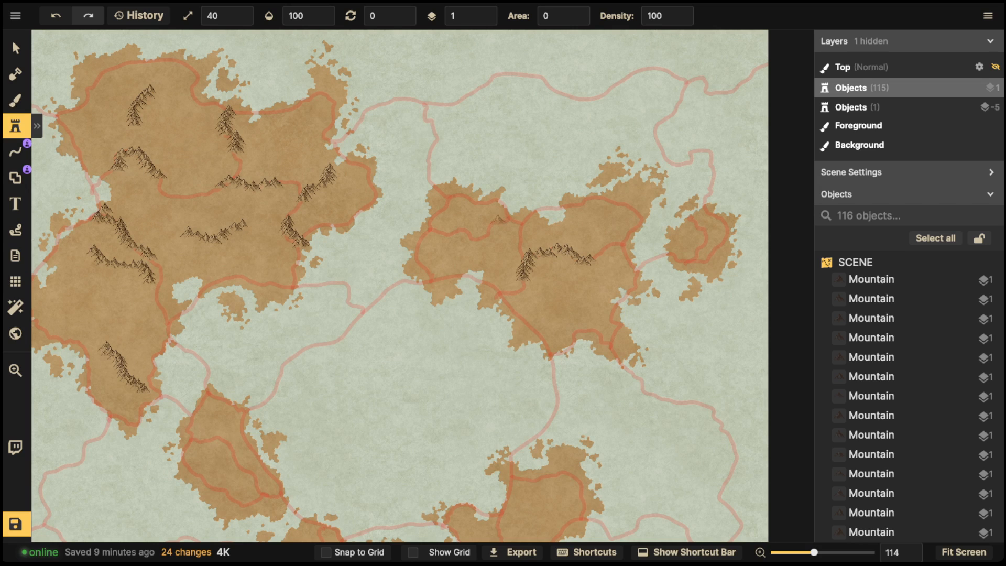
pyautogui.moveTo(487, 231); pyautogui.dragTo(425, 221)
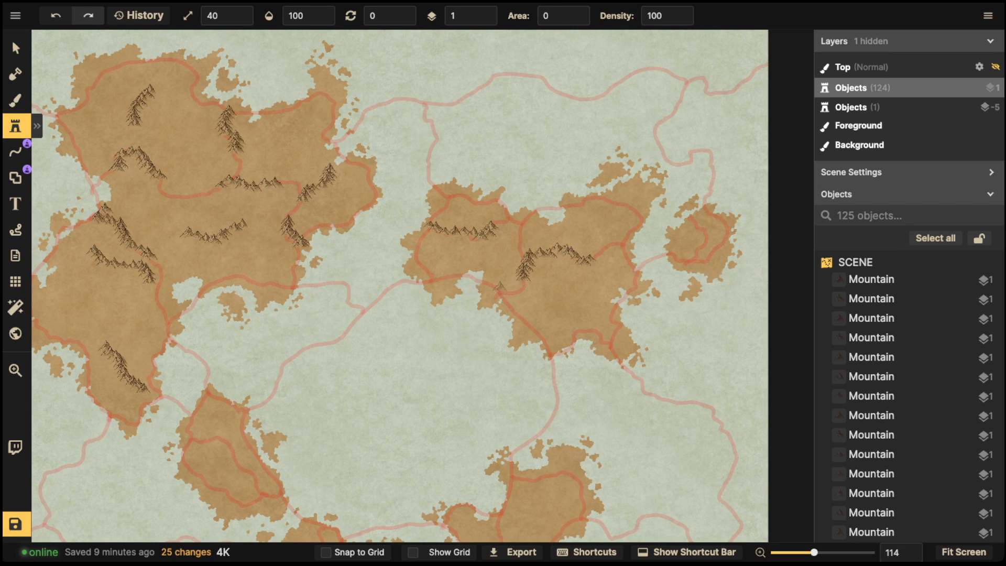
pyautogui.moveTo(489, 291); pyautogui.dragTo(486, 303)
pyautogui.moveTo(610, 196)
pyautogui.mouseDown()
pyautogui.moveTo(636, 196)
pyautogui.moveTo(618, 203)
pyautogui.moveTo(639, 209)
pyautogui.mouseUp()
pyautogui.hotkey('ctrl', 'z')
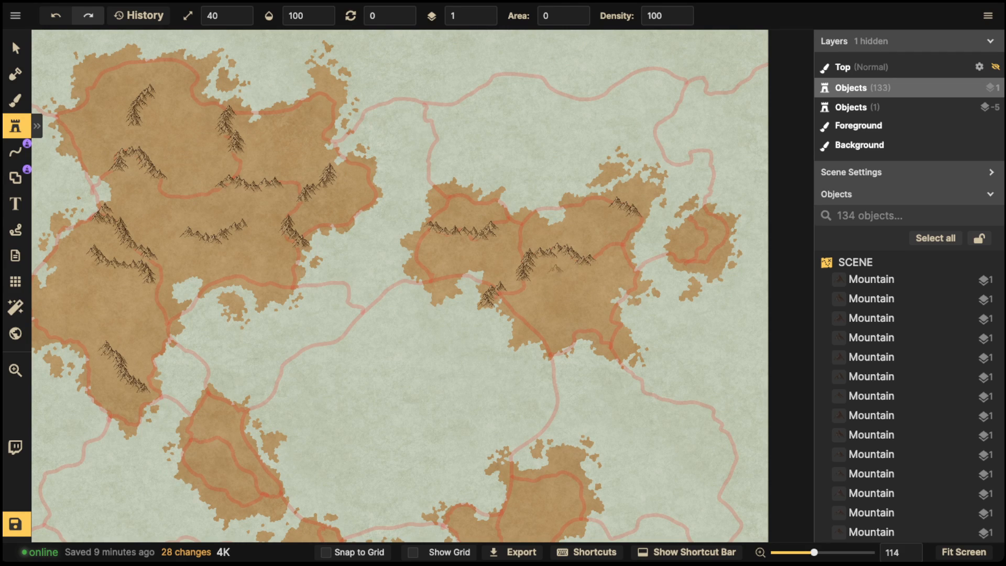
# - Stamp a short mountain range just south of the eastern continent's central arched range
pyautogui.moveTo(554, 271); pyautogui.dragTo(538, 293)
pyautogui.click(556, 272)
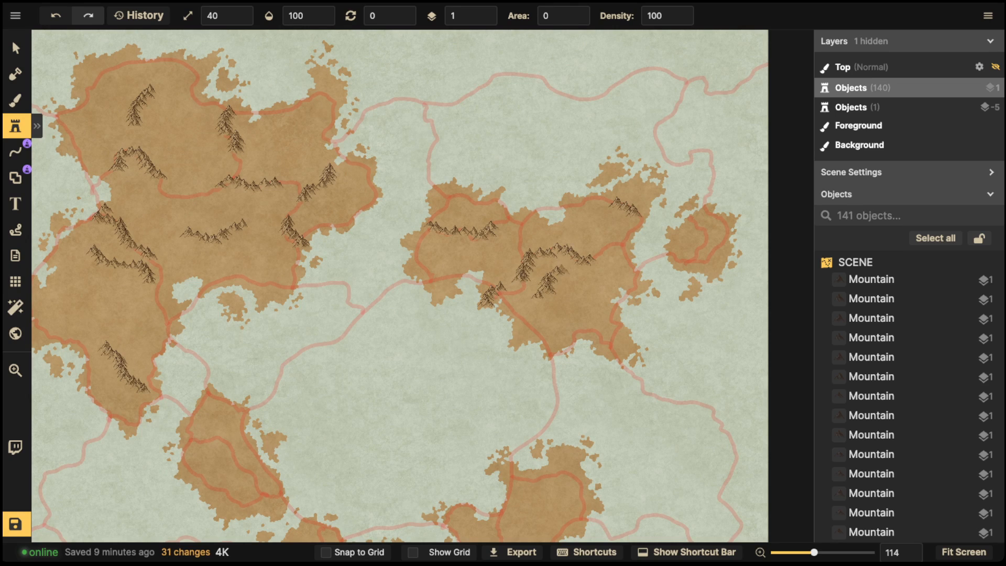
pyautogui.click(561, 271)
# - Outline in red the area between the eastern continent's two central ranges and the area by its northwestern range, removing each outline
pyautogui.click(15, 152)
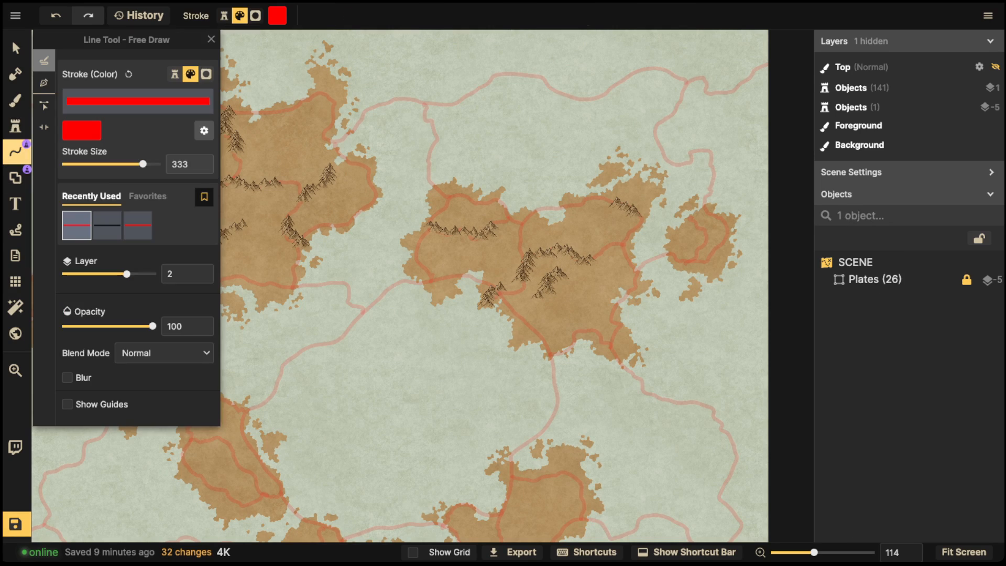
pyautogui.moveTo(561, 257)
pyautogui.mouseDown()
pyautogui.moveTo(548, 256)
pyautogui.moveTo(563, 274)
pyautogui.moveTo(556, 256)
pyautogui.mouseUp()
pyautogui.press('Delete')
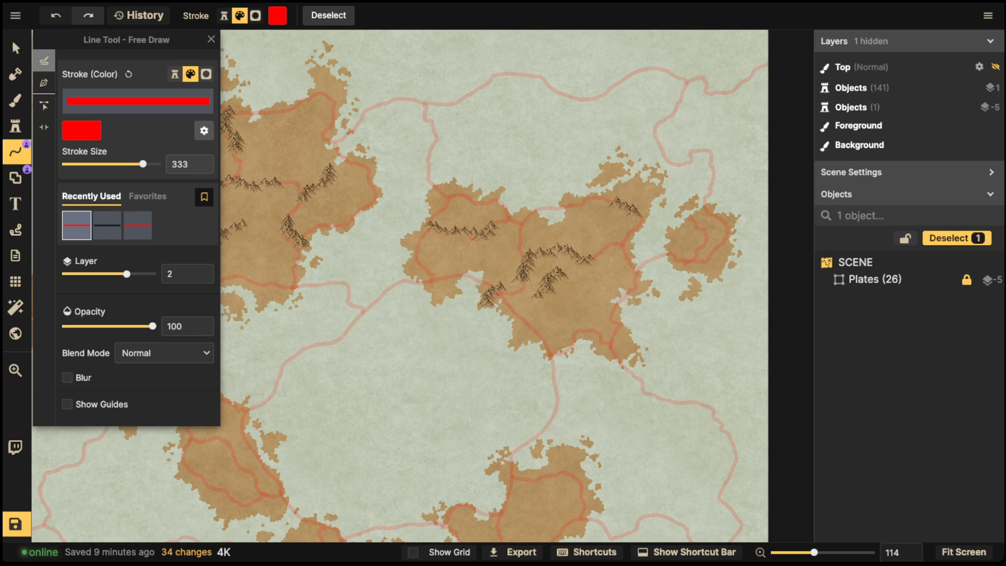
pyautogui.press('space')
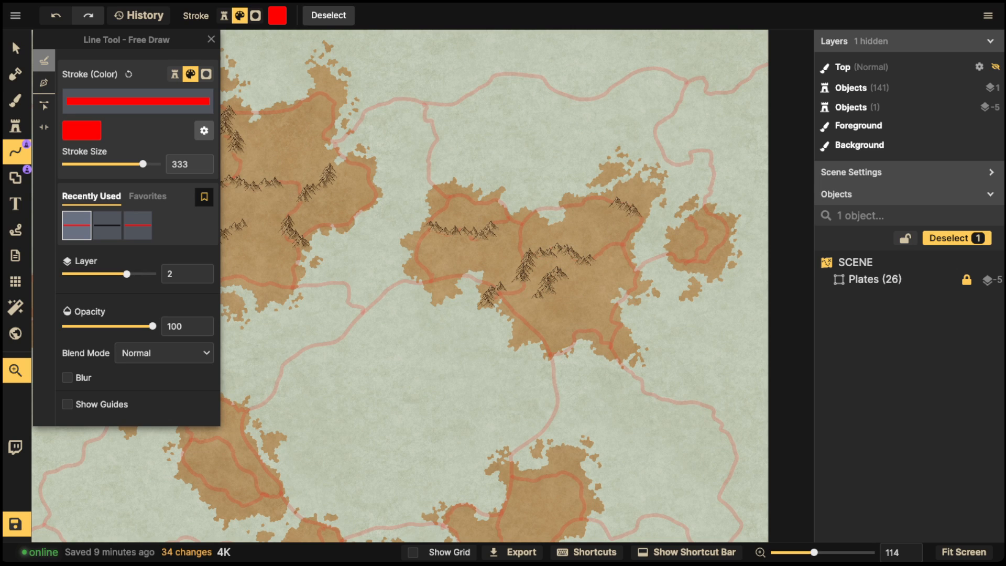
pyautogui.moveTo(545, 367); pyautogui.dragTo(508, 349)
pyautogui.press('space')
pyautogui.press('space')
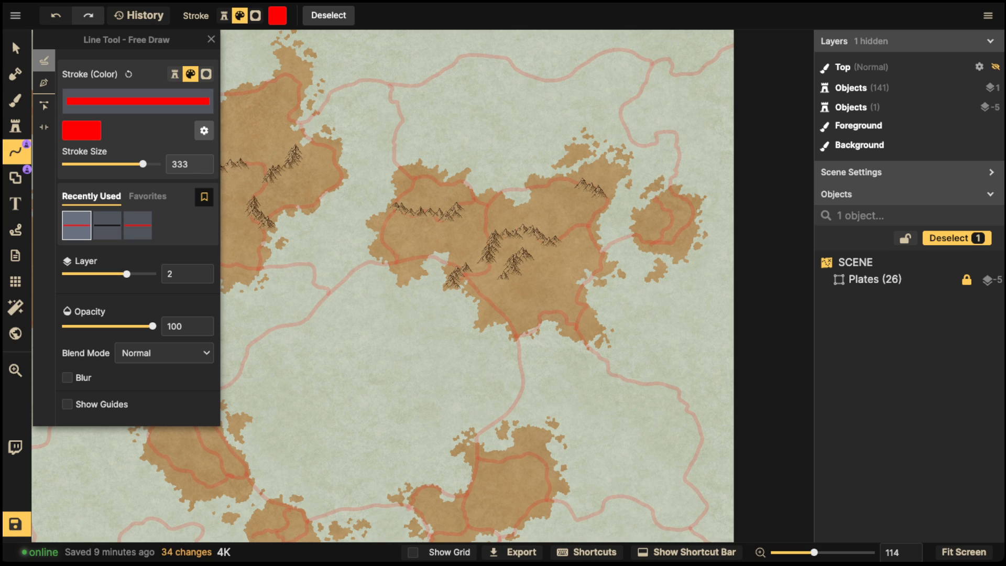
pyautogui.moveTo(447, 221)
pyautogui.mouseDown()
pyautogui.moveTo(393, 213)
pyautogui.moveTo(400, 258)
pyautogui.moveTo(459, 261)
pyautogui.moveTo(497, 238)
pyautogui.moveTo(492, 194)
pyautogui.moveTo(459, 220)
pyautogui.moveTo(436, 221)
pyautogui.mouseUp()
pyautogui.press('Delete')
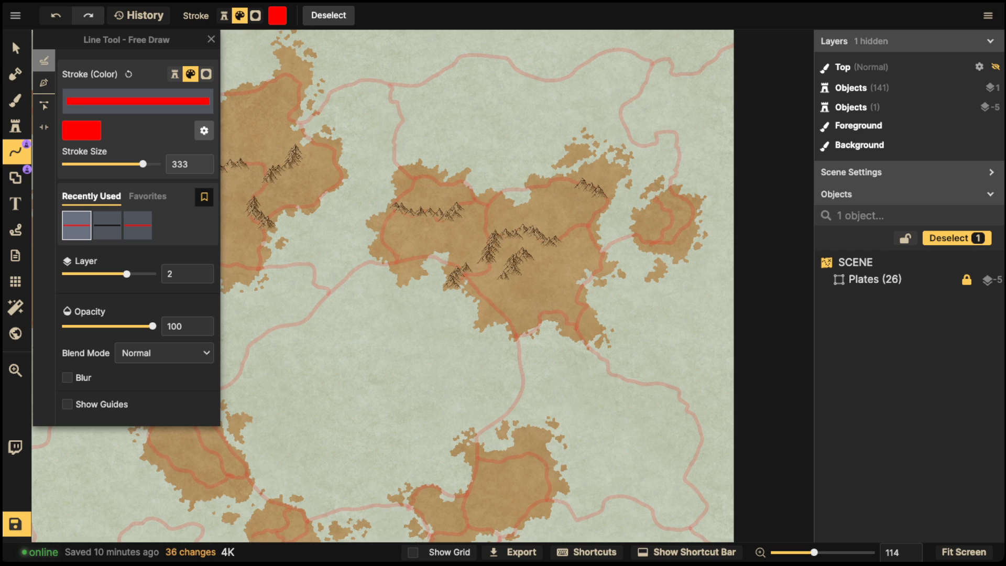
# - Stamp one mountain range along the southeastern landmass's internal plate boundary and another across its northeastern part
pyautogui.press('space')
pyautogui.moveTo(445, 387); pyautogui.dragTo(450, 209)
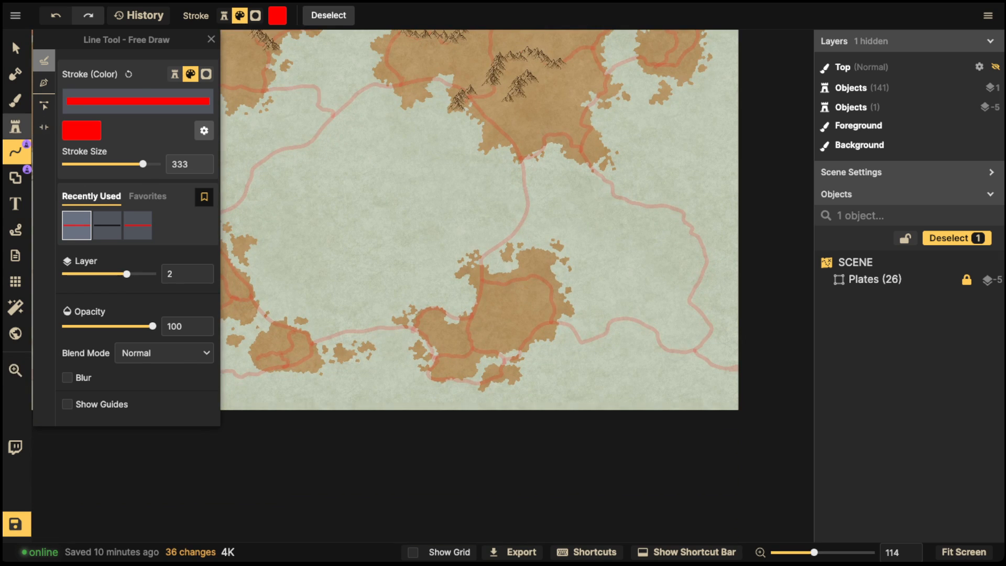
pyautogui.click(16, 126)
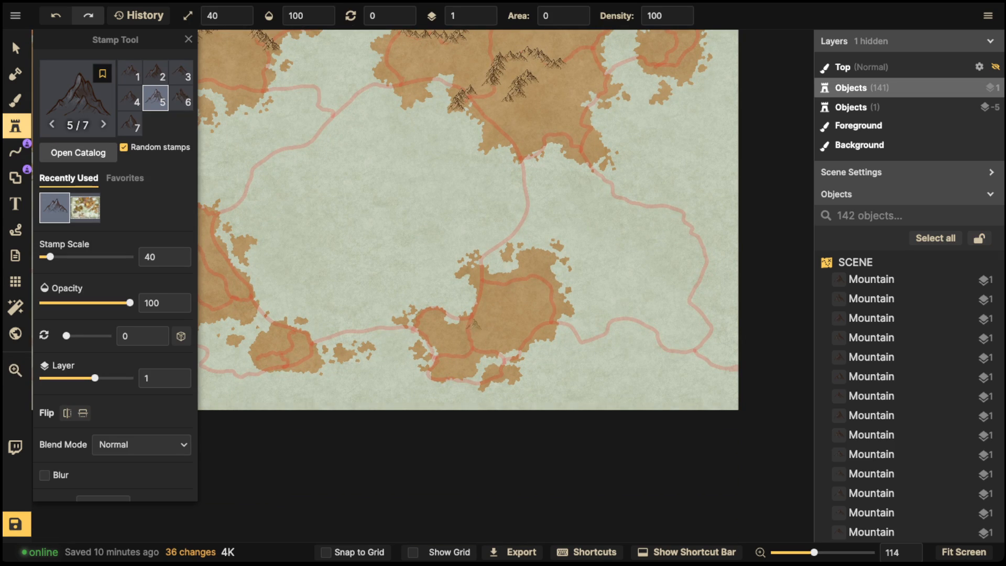
pyautogui.moveTo(472, 323)
pyautogui.mouseDown()
pyautogui.moveTo(453, 348)
pyautogui.moveTo(487, 342)
pyautogui.moveTo(467, 334)
pyautogui.moveTo(451, 343)
pyautogui.mouseUp()
pyautogui.hotkey('ctrl', 'z')
pyautogui.hotkey('ctrl', 'z')
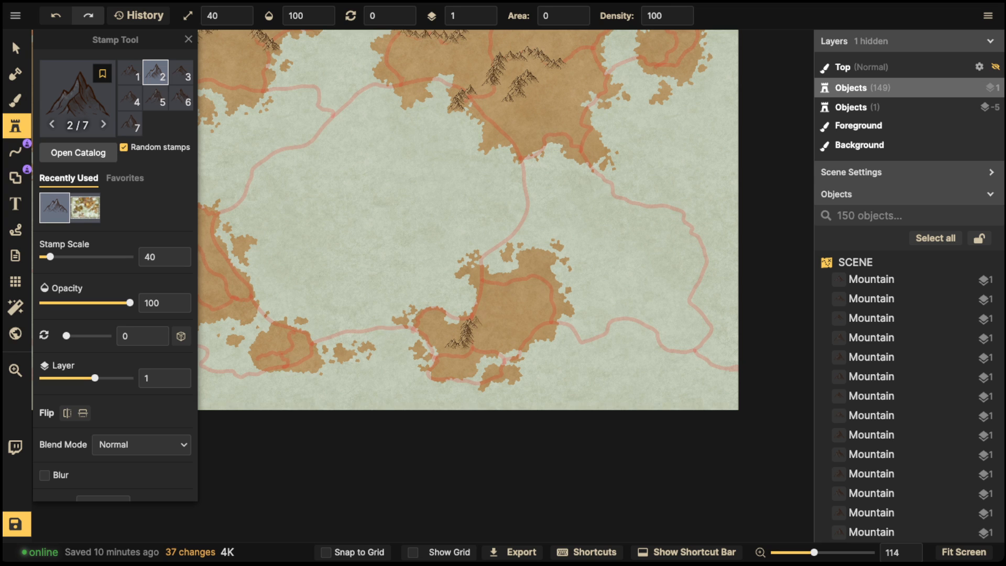
pyautogui.click(478, 318)
pyautogui.click(486, 318)
pyautogui.moveTo(517, 302)
pyautogui.mouseDown()
pyautogui.moveTo(524, 294)
pyautogui.moveTo(508, 281)
pyautogui.moveTo(538, 267)
pyautogui.mouseUp()
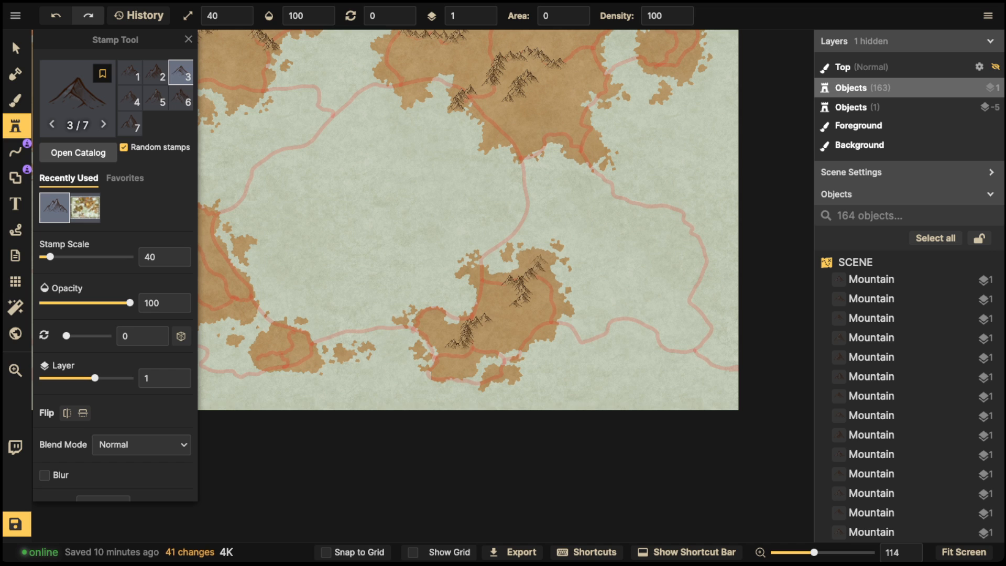
# - Stamp a compact cluster of mountains in the middle of the small southern island, redoing the first placement
pyautogui.press('space')
pyautogui.moveTo(446, 293); pyautogui.dragTo(612, 268)
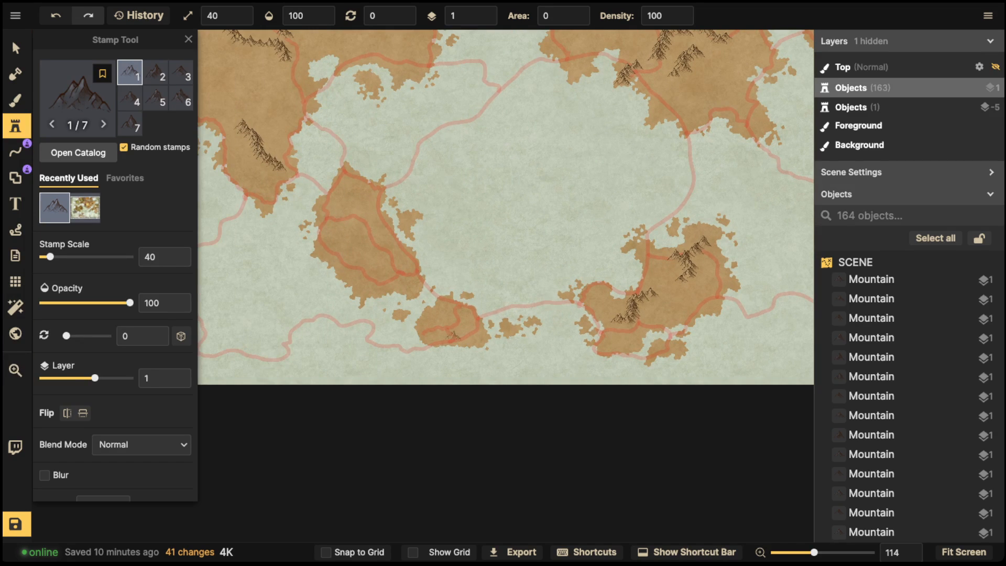
pyautogui.moveTo(456, 335)
pyautogui.mouseDown()
pyautogui.moveTo(456, 297)
pyautogui.moveTo(437, 326)
pyautogui.mouseUp()
pyautogui.hotkey('ctrl', 'z')
pyautogui.moveTo(450, 325); pyautogui.dragTo(454, 320)
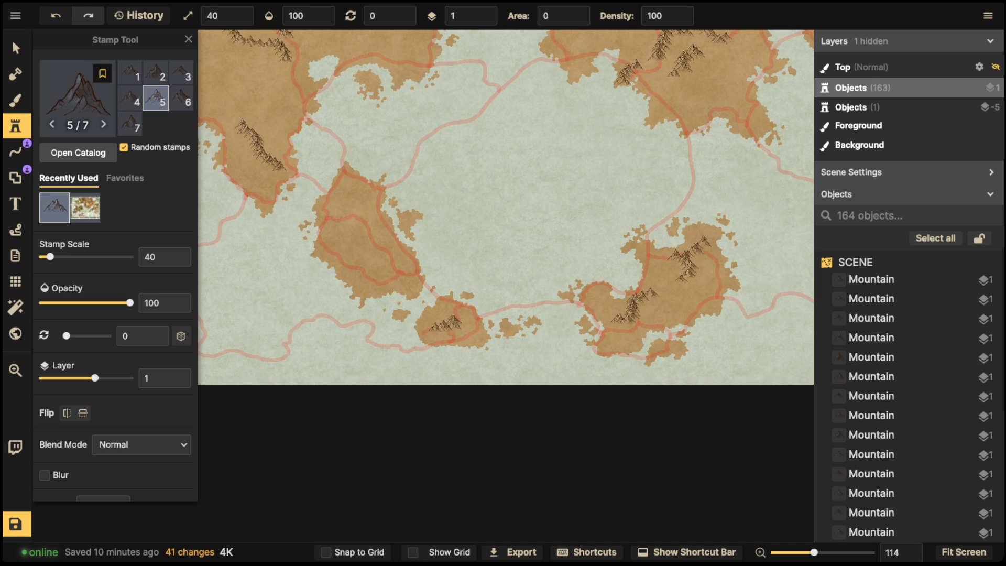
pyautogui.click(454, 316)
pyautogui.click(457, 321)
pyautogui.click(461, 327)
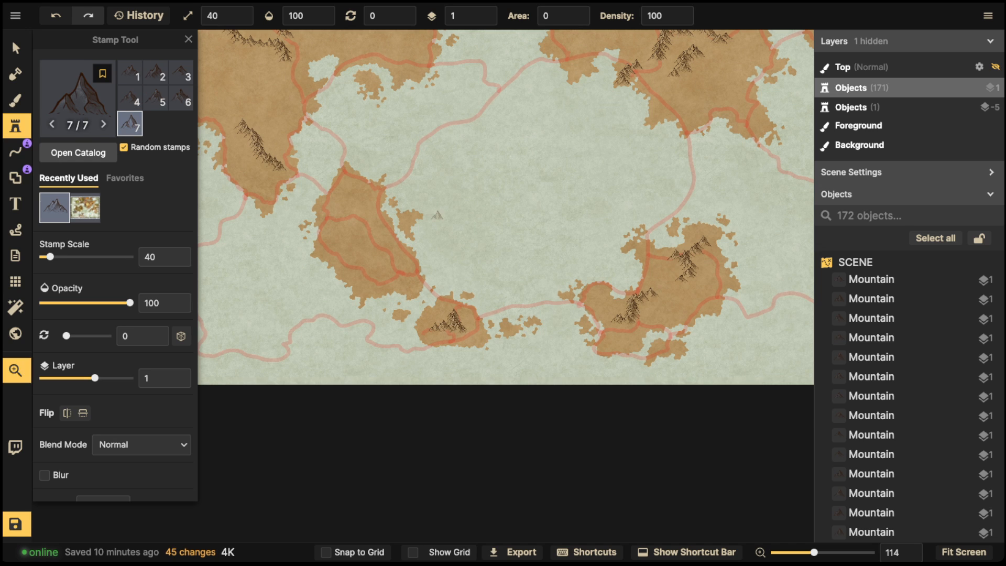
# - Stamp mountain ranges along the eastern, northwestern and southwestern plate boundaries of the elongated island south of the main continent
pyautogui.scroll(2, 509, 250)
pyautogui.moveTo(472, 303)
pyautogui.mouseDown()
pyautogui.moveTo(429, 244)
pyautogui.moveTo(400, 233)
pyautogui.mouseUp()
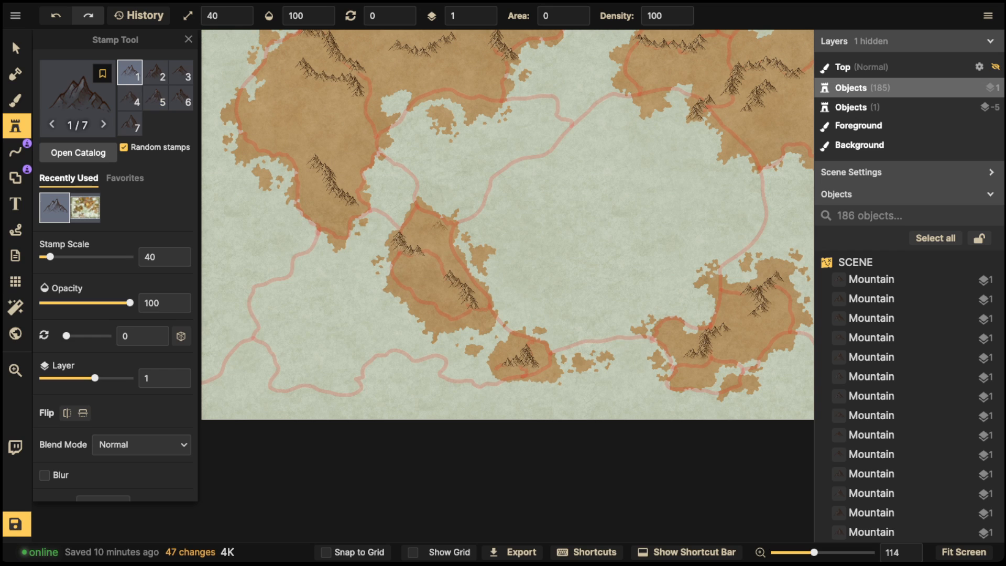
pyautogui.moveTo(430, 298)
pyautogui.mouseDown()
pyautogui.moveTo(451, 311)
pyautogui.moveTo(451, 294)
pyautogui.moveTo(411, 279)
pyautogui.mouseUp()
pyautogui.click(189, 39)
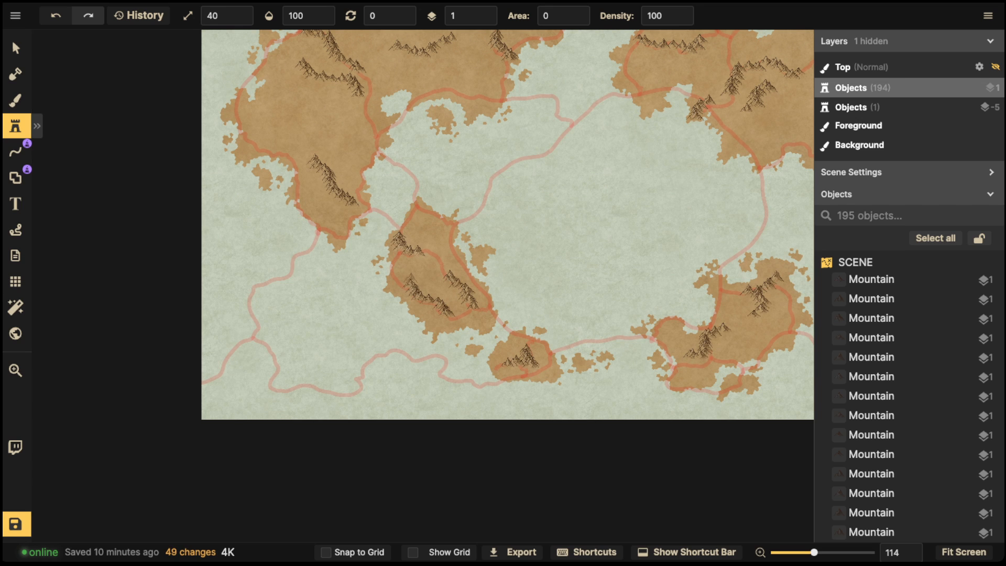
# - Stamp two short mountain ranges on the small island east of the eastern continent
pyautogui.press('space')
pyautogui.scroll(-3, 433, 158)
pyautogui.moveTo(434, 157); pyautogui.dragTo(236, 338)
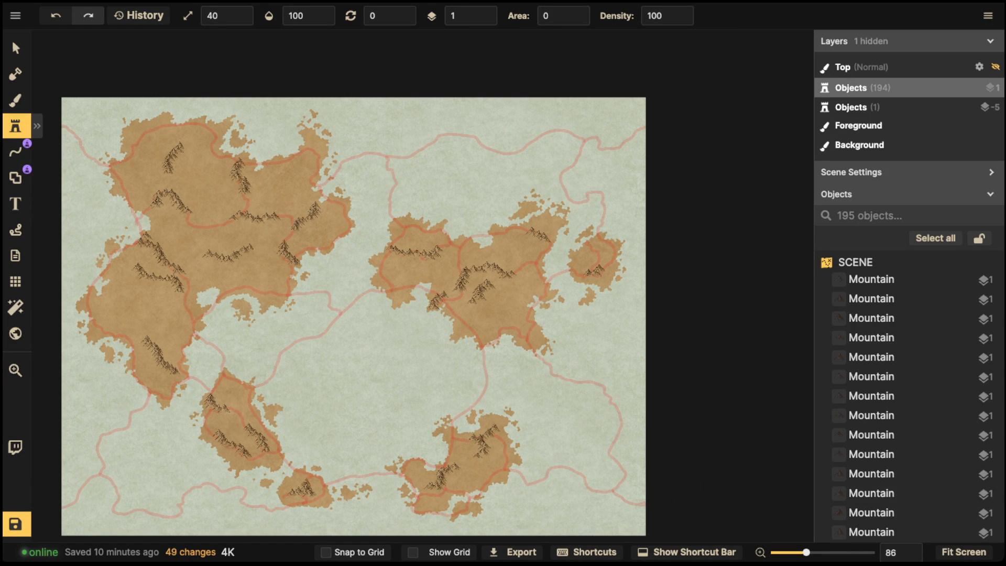
pyautogui.moveTo(595, 249); pyautogui.dragTo(597, 250)
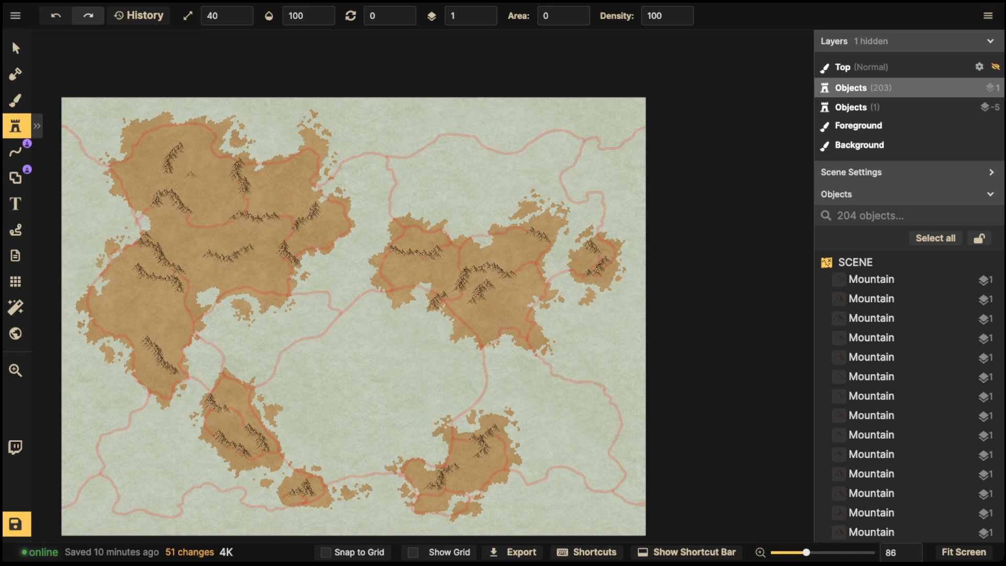
# - Thicken the main continent's northwestern range by stamping individual mountains along both of its sides
pyautogui.scroll(10, 182, 165)
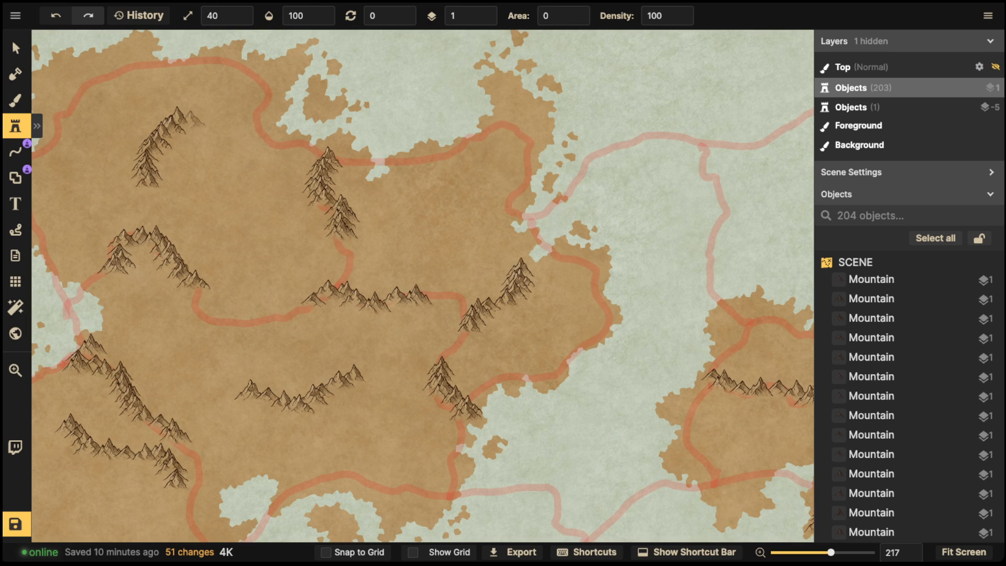
pyautogui.click(182, 117)
pyautogui.click(182, 125)
pyautogui.click(179, 132)
pyautogui.click(175, 137)
pyautogui.click(179, 141)
pyautogui.click(163, 149)
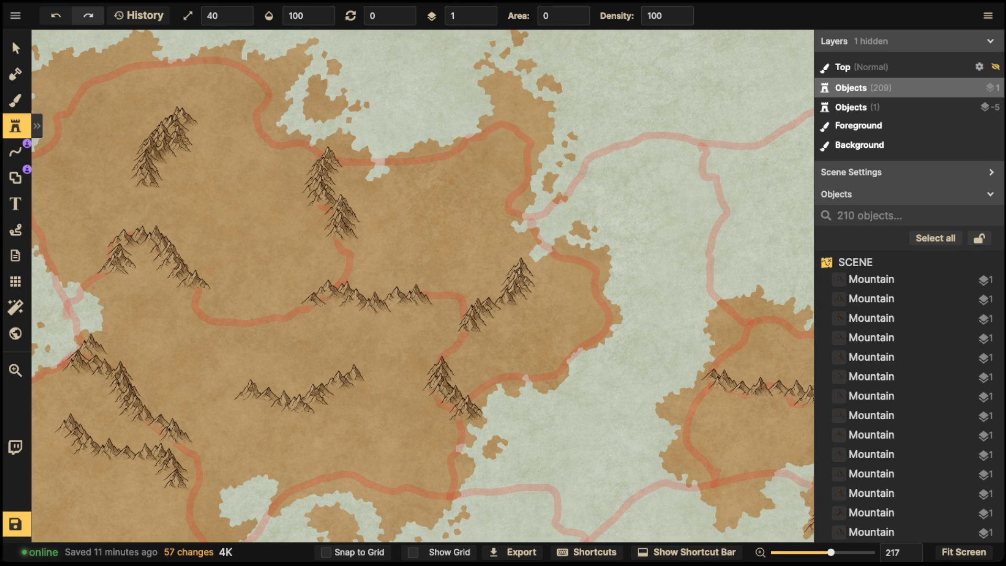
pyautogui.click(158, 157)
pyautogui.click(155, 168)
pyautogui.click(137, 150)
pyautogui.click(144, 147)
pyautogui.click(151, 124)
pyautogui.click(157, 124)
pyautogui.click(164, 121)
pyautogui.click(174, 112)
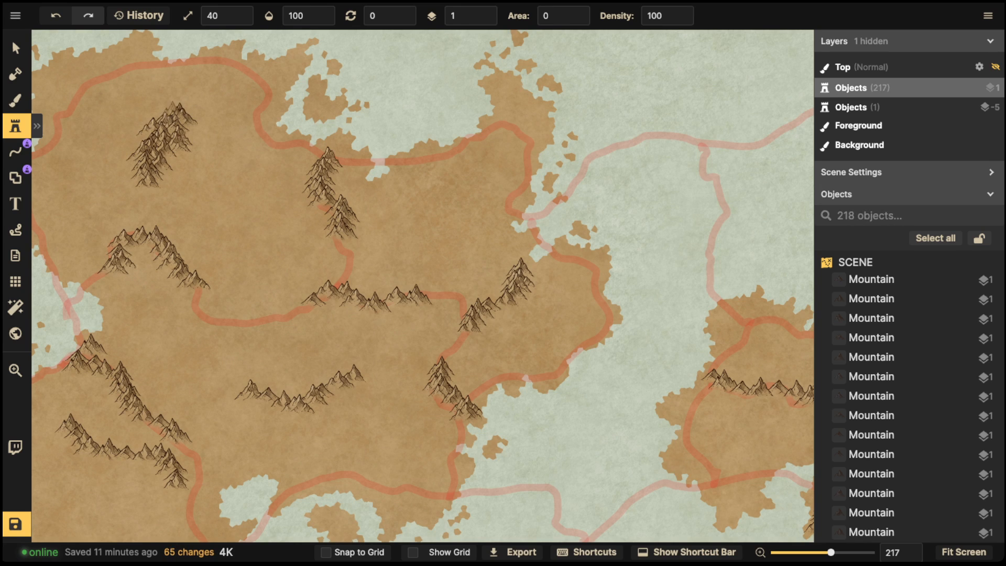
# - Extend the northwestern range with individual mountains at its northeastern and southern ends
pyautogui.click(170, 108)
pyautogui.click(188, 111)
pyautogui.click(194, 111)
pyautogui.click(204, 107)
pyautogui.click(187, 104)
pyautogui.click(193, 99)
pyautogui.click(168, 163)
pyautogui.click(160, 179)
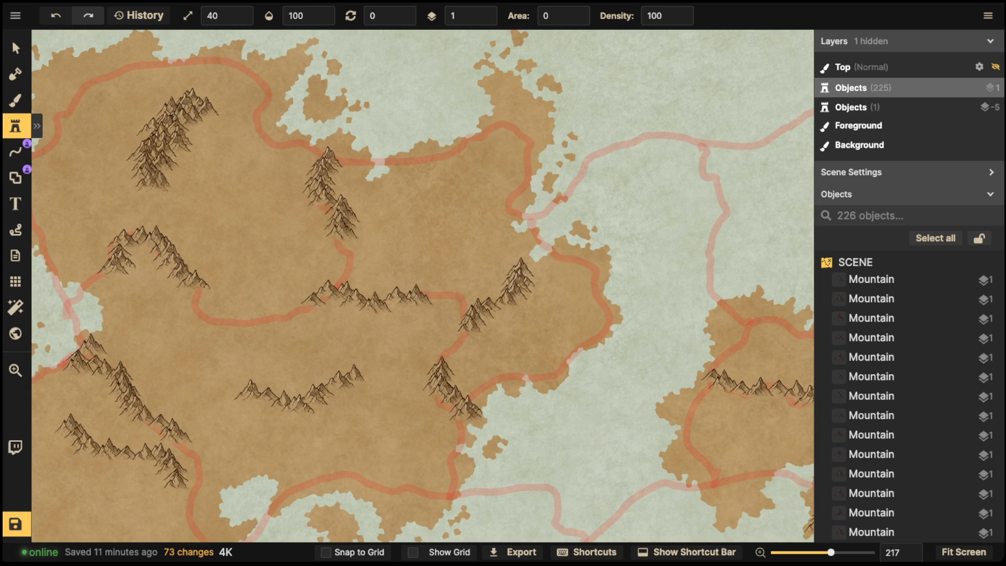
pyautogui.click(157, 188)
pyautogui.click(167, 193)
pyautogui.click(217, 95)
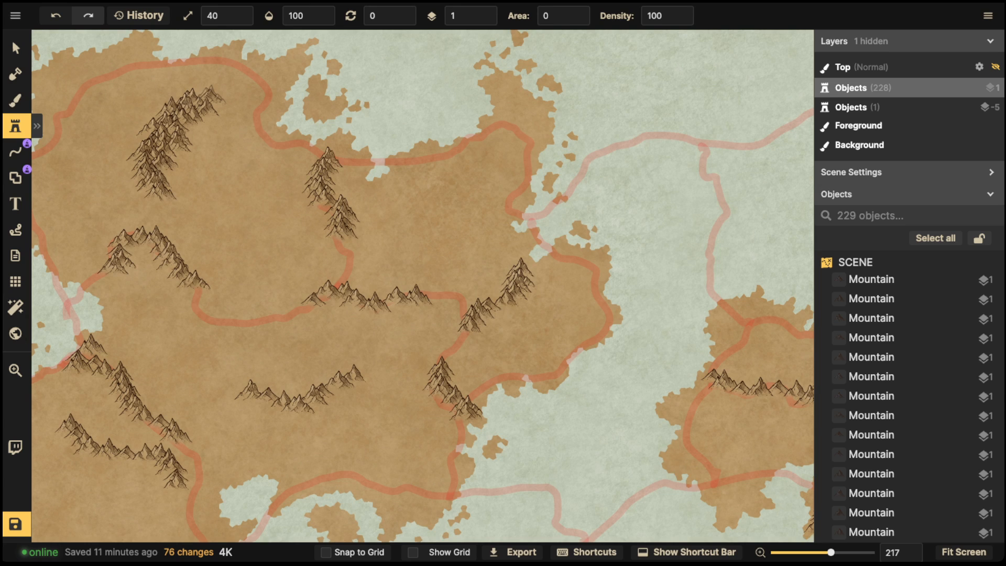
# - Widen the gently curved range in the main continent's interior with additional mountains along its length
pyautogui.moveTo(282, 407)
pyautogui.mouseDown()
pyautogui.moveTo(340, 355)
pyautogui.moveTo(424, 320)
pyautogui.moveTo(396, 337)
pyautogui.moveTo(294, 350)
pyautogui.moveTo(287, 338)
pyautogui.mouseUp()
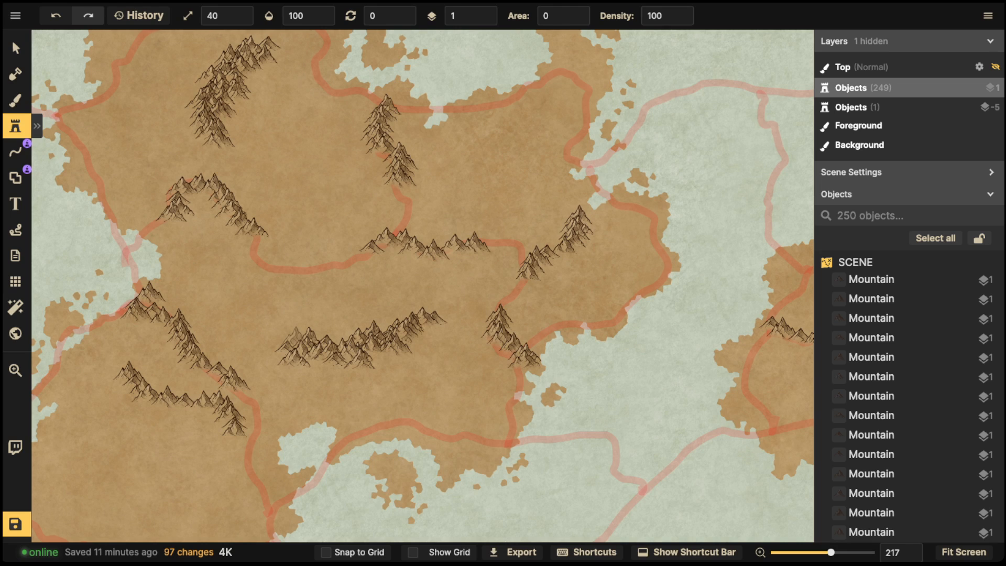
# - Thicken the southern part of the southeastern landmass's northeastern range with individual mountains
pyautogui.moveTo(681, 346); pyautogui.dragTo(311, 287)
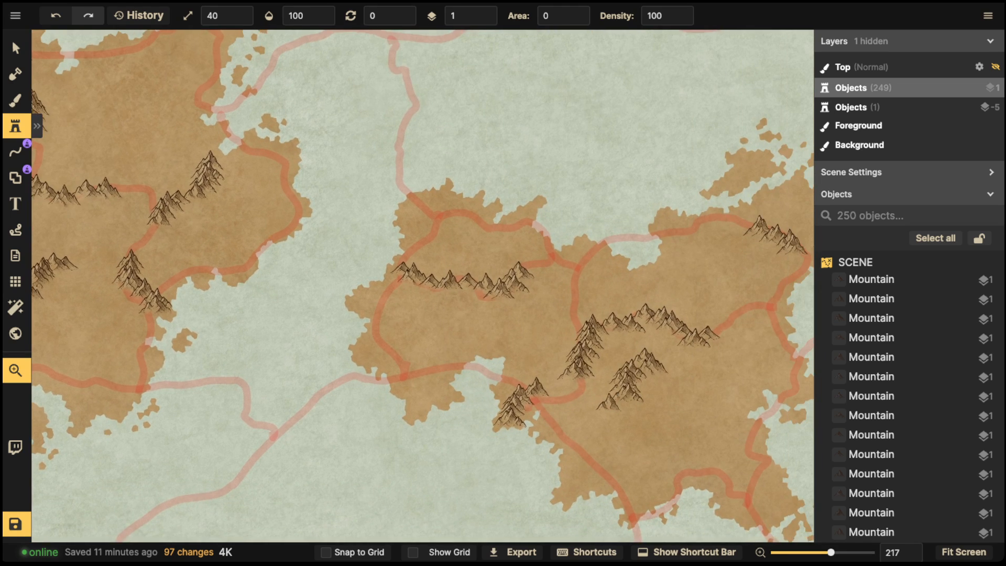
pyautogui.moveTo(617, 300)
pyautogui.mouseDown()
pyautogui.moveTo(513, 285)
pyautogui.moveTo(500, 311)
pyautogui.moveTo(526, 286)
pyautogui.moveTo(602, 293)
pyautogui.moveTo(594, 289)
pyautogui.moveTo(621, 183)
pyautogui.mouseUp()
pyautogui.press('space')
pyautogui.moveTo(592, 393); pyautogui.dragTo(558, 35)
pyautogui.moveTo(575, 294); pyautogui.dragTo(542, 283)
pyautogui.click(542, 285)
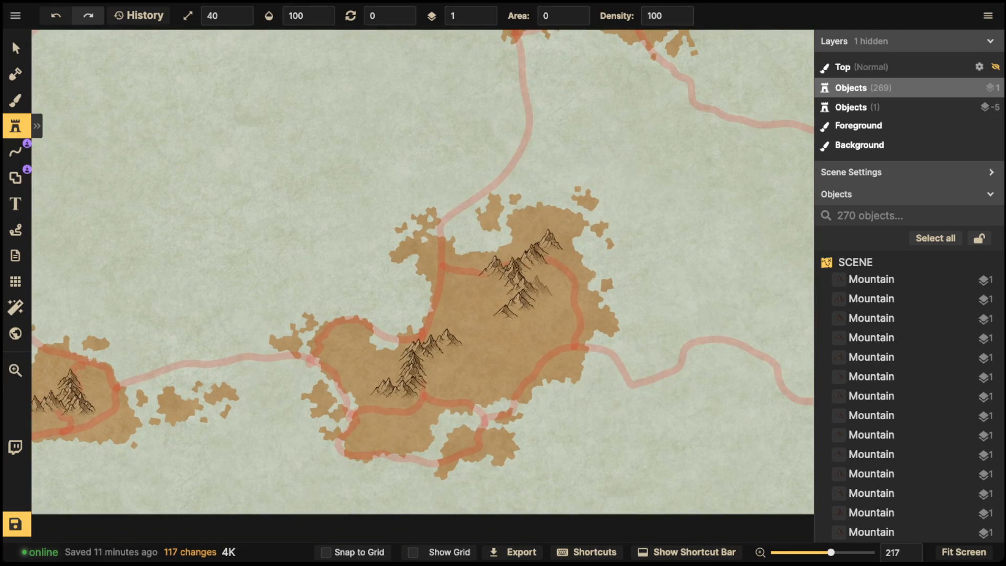
pyautogui.click(538, 291)
pyautogui.click(541, 299)
pyautogui.click(529, 305)
pyautogui.click(533, 311)
pyautogui.click(525, 316)
pyautogui.click(524, 320)
pyautogui.click(533, 323)
pyautogui.click(517, 330)
pyautogui.click(506, 325)
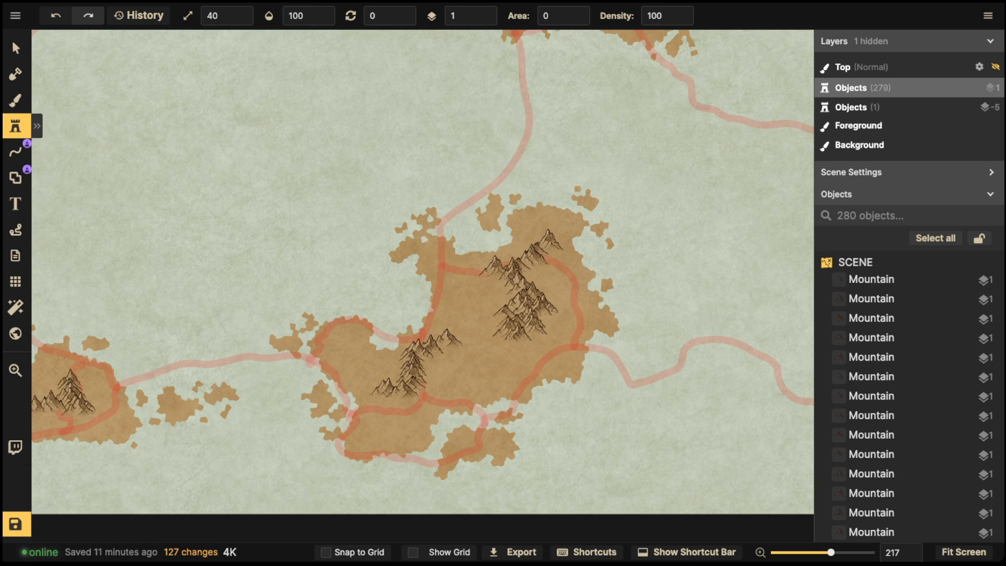
# - Widen the northeastern part of the southeastern landmass's southwestern range with individual mountains
pyautogui.click(448, 350)
pyautogui.click(440, 353)
pyautogui.click(432, 357)
pyautogui.click(430, 354)
# - Add two individual mountains to the range on the small round southern island
pyautogui.press('space')
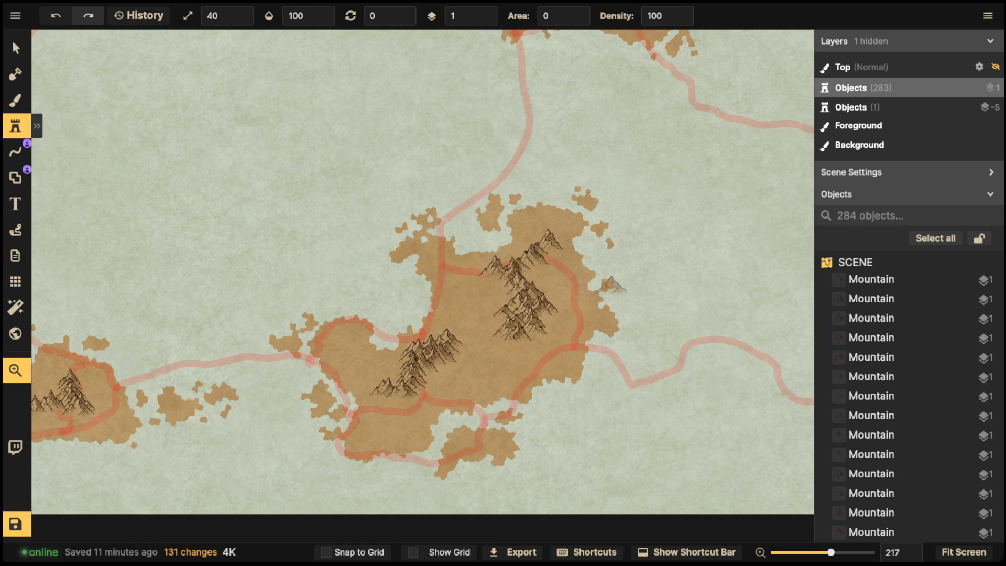
pyautogui.moveTo(89, 388); pyautogui.dragTo(423, 328)
pyautogui.click(419, 329)
pyautogui.click(422, 330)
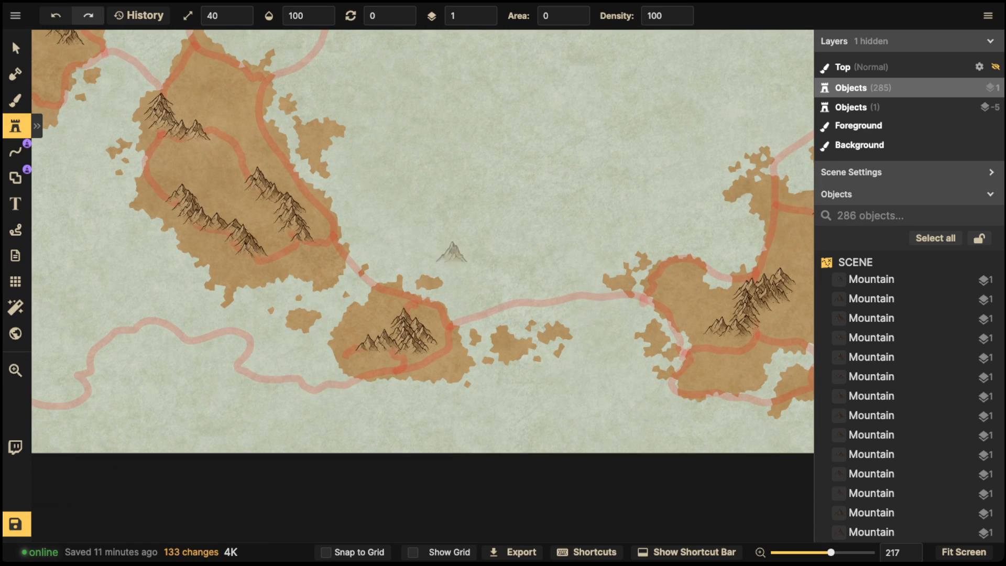
# - Thicken the southeastern half of the southern landmass's southwestern range with individual mountains
pyautogui.press('space')
pyautogui.moveTo(375, 235); pyautogui.dragTo(466, 246)
pyautogui.click(315, 248)
pyautogui.click(326, 259)
pyautogui.click(338, 262)
pyautogui.click(336, 262)
pyautogui.click(341, 265)
pyautogui.click(345, 266)
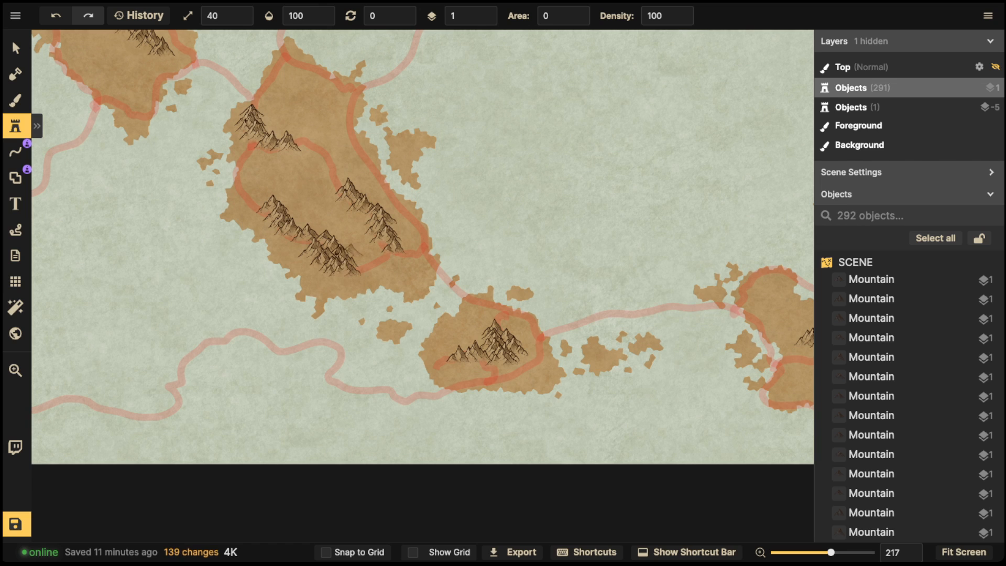
# - Widen the southern landmass's northwestern range and extend it eastward with individual mountains
pyautogui.click(274, 131)
pyautogui.click(291, 125)
pyautogui.click(285, 134)
pyautogui.click(298, 132)
pyautogui.click(306, 130)
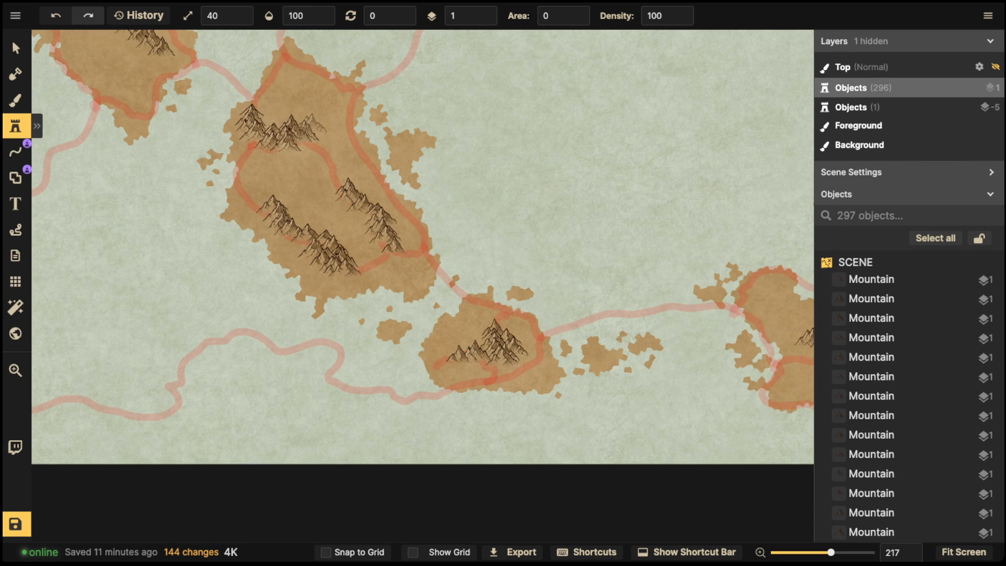
# - Reduce the mountain stamp scale to 20
pyautogui.scroll(-3, 335, 107)
pyautogui.press('space')
pyautogui.moveTo(315, 86); pyautogui.dragTo(393, 396)
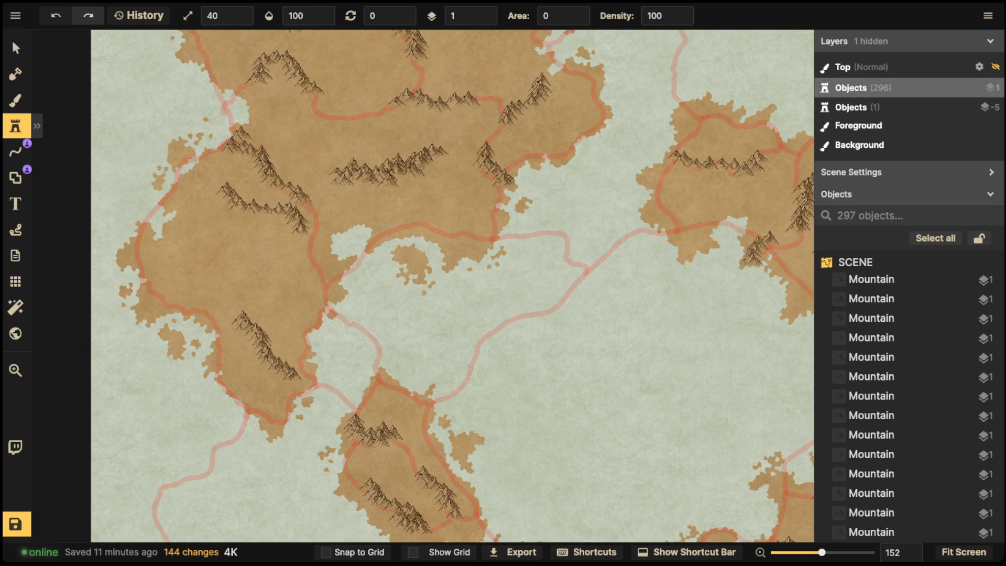
pyautogui.scroll(5, 307, 201)
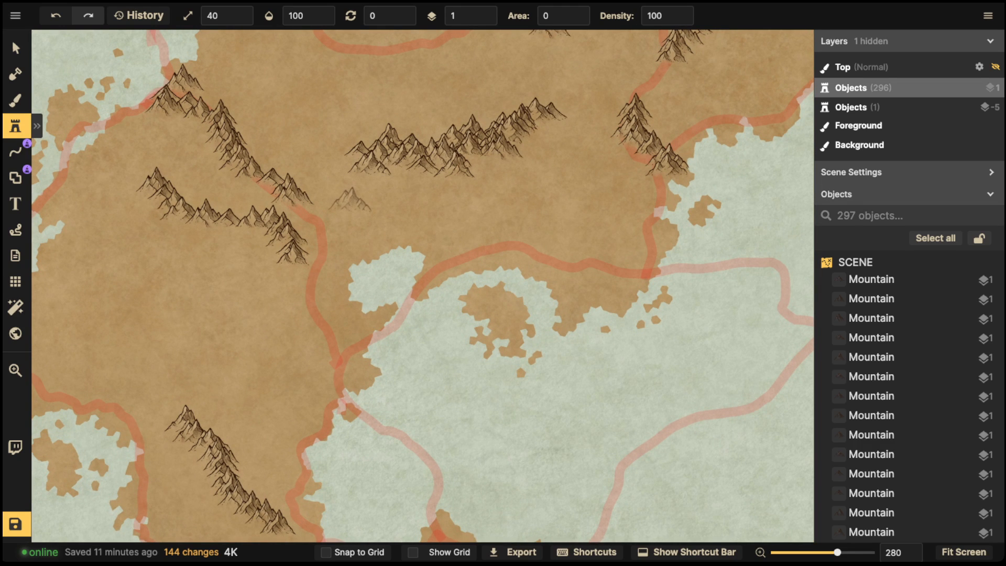
pyautogui.press('[')
pyautogui.press('[')
pyautogui.press(']')
pyautogui.press(']')
pyautogui.press('[')
pyautogui.press('[')
pyautogui.press(']')
pyautogui.press('[')
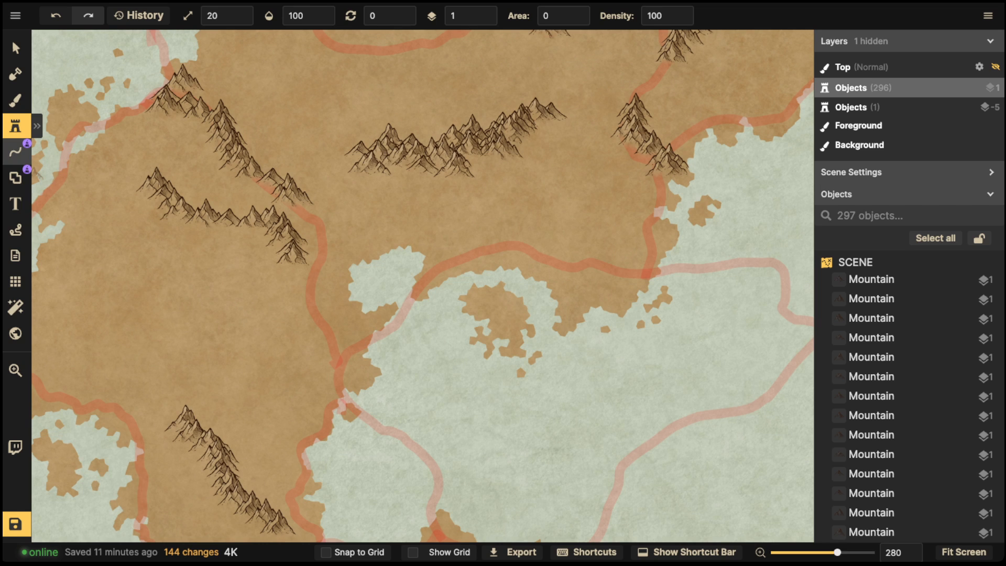
# - Mark the main continent's bent western range with a red freehand line and circle its two bends
pyautogui.click(15, 151)
pyautogui.press('space')
pyautogui.moveTo(409, 252); pyautogui.dragTo(600, 303)
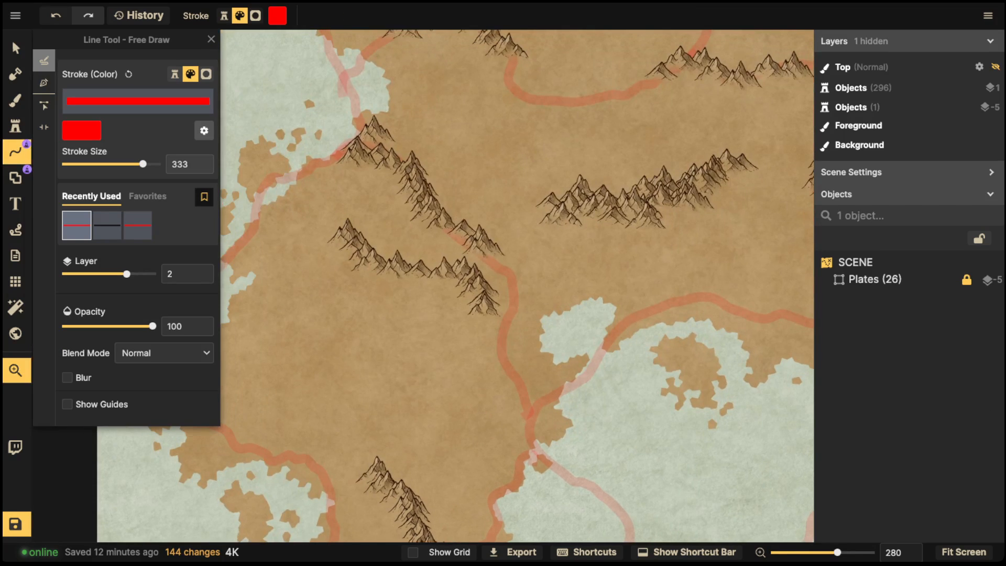
pyautogui.moveTo(341, 229)
pyautogui.mouseDown()
pyautogui.moveTo(373, 266)
pyautogui.moveTo(461, 274)
pyautogui.moveTo(483, 308)
pyautogui.mouseUp()
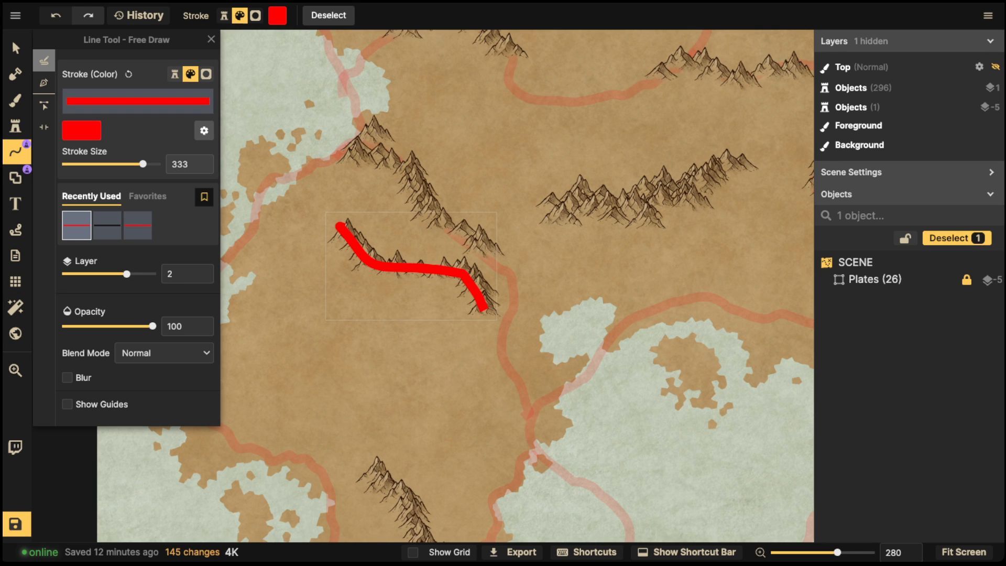
pyautogui.moveTo(378, 248)
pyautogui.mouseDown()
pyautogui.moveTo(362, 280)
pyautogui.moveTo(381, 248)
pyautogui.mouseUp()
pyautogui.moveTo(463, 255)
pyautogui.mouseDown()
pyautogui.moveTo(479, 264)
pyautogui.moveTo(458, 259)
pyautogui.mouseUp()
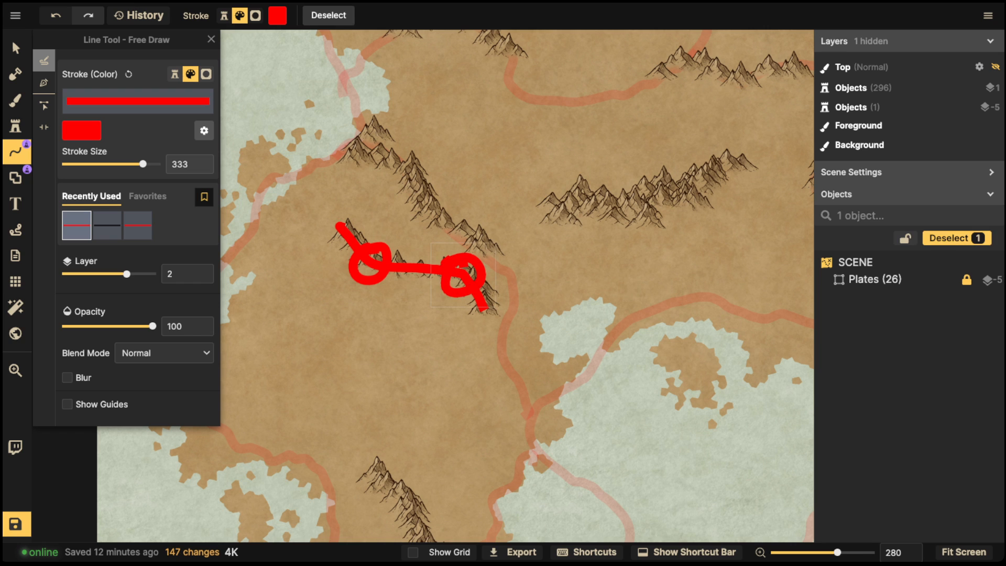
# - Undo the red freehand line and circles over the bent western range
pyautogui.hotkey('ctrl', 'z')
pyautogui.hotkey('ctrl', 'z')
pyautogui.hotkey('ctrl', 'z')
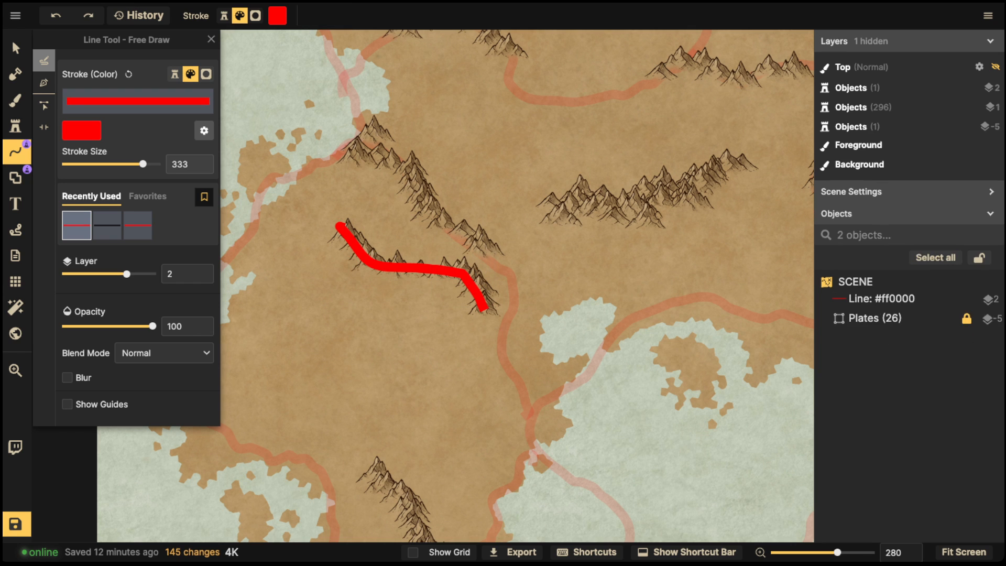
# - Stamp a small mountain spur running south from the western bend of the bent western range
pyautogui.click(16, 125)
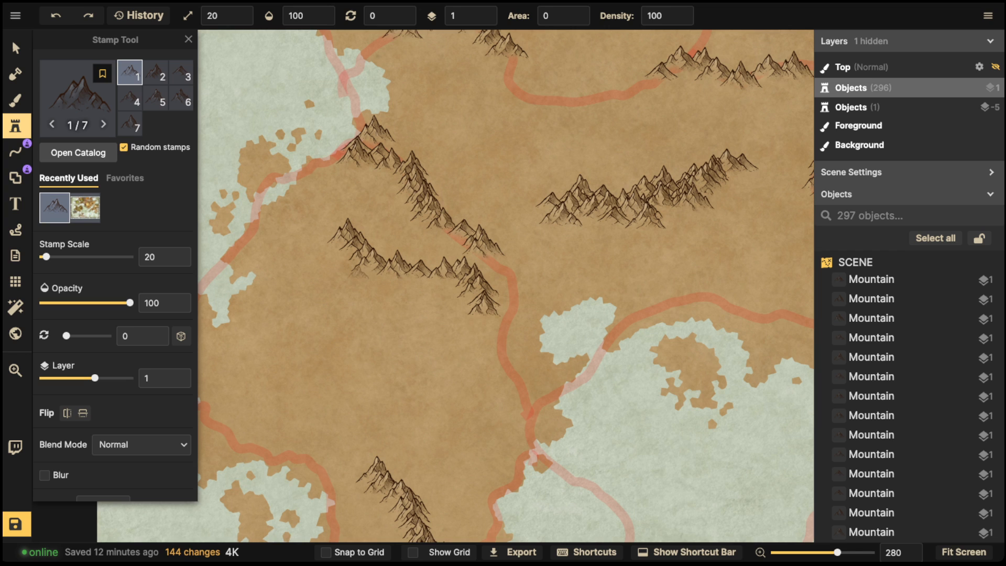
pyautogui.moveTo(370, 269); pyautogui.dragTo(344, 304)
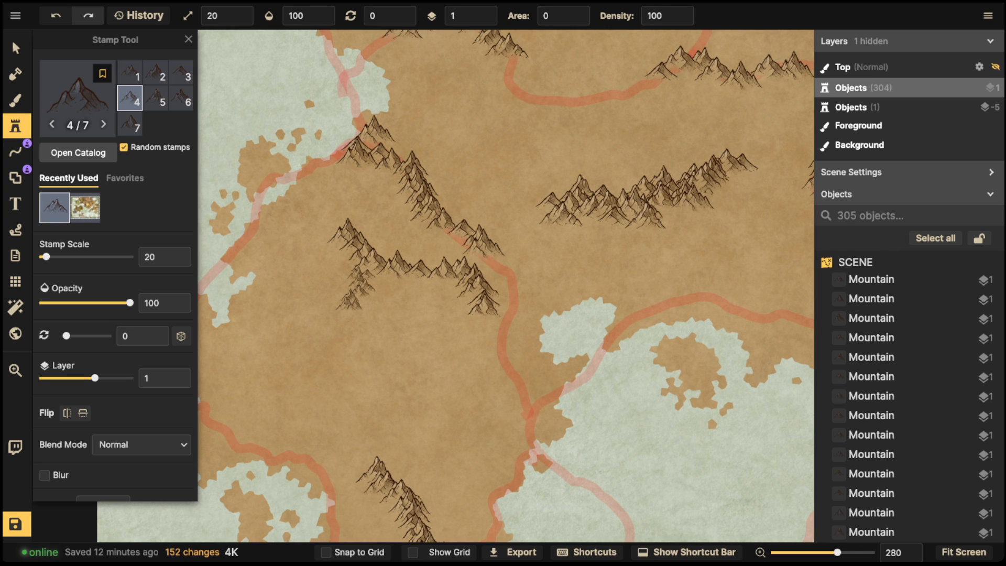
pyautogui.click(354, 270)
pyautogui.click(350, 268)
pyautogui.click(352, 260)
pyautogui.click(372, 268)
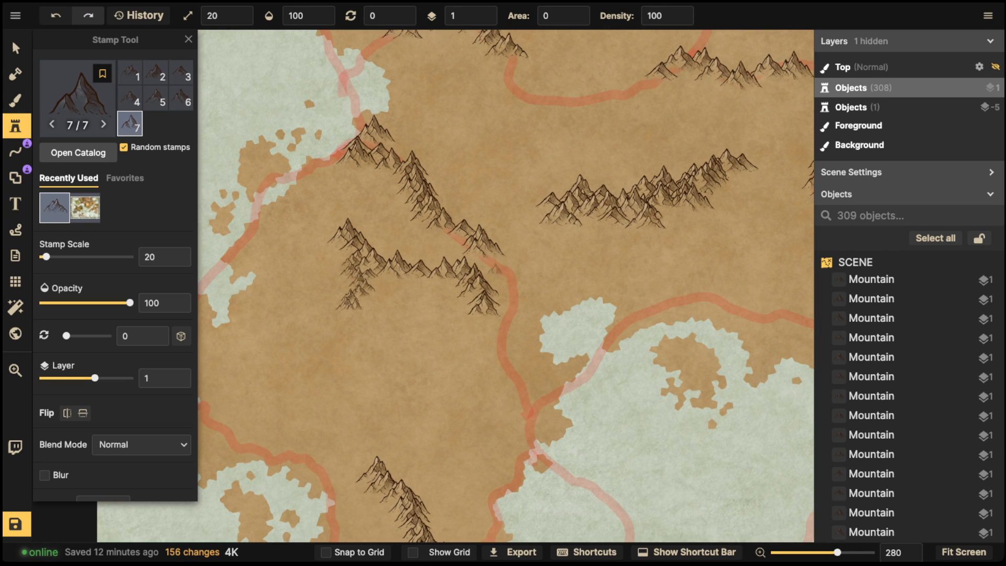
# - Extend the bent western range with small mountains at its southeastern bend and its northwestern tip
pyautogui.moveTo(478, 266)
pyautogui.mouseDown()
pyautogui.moveTo(520, 267)
pyautogui.moveTo(494, 263)
pyautogui.moveTo(487, 273)
pyautogui.moveTo(501, 328)
pyautogui.mouseUp()
pyautogui.click(501, 330)
pyautogui.moveTo(339, 221); pyautogui.dragTo(327, 195)
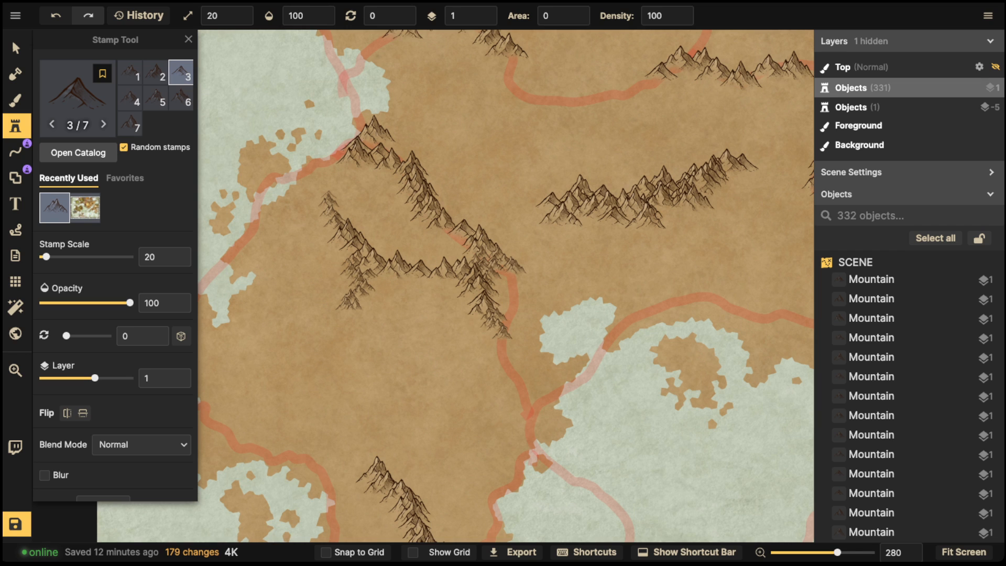
# - Extend the northern tip of the neighboring diagonal range northeastward with small mountains
pyautogui.click(375, 135)
pyautogui.click(384, 131)
pyautogui.click(389, 124)
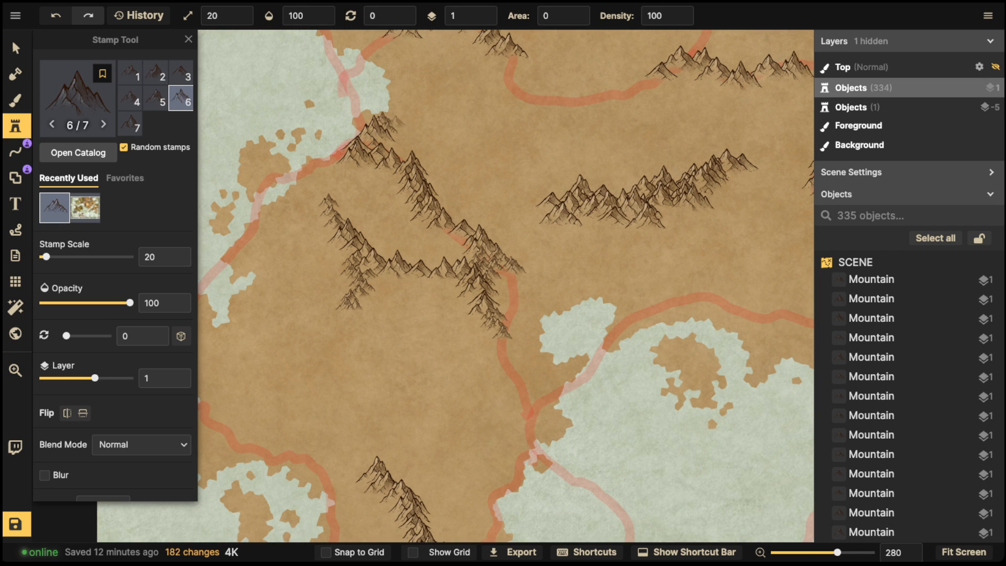
pyautogui.click(396, 121)
pyautogui.click(400, 116)
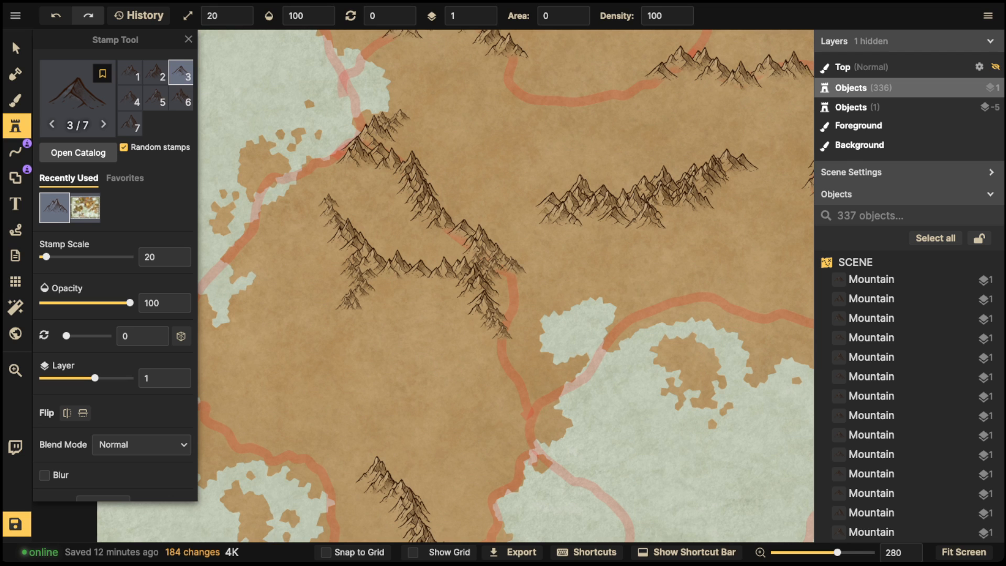
# - Extend the large central range at its western and eastern ends and branch small spurs off its southeastern side
pyautogui.moveTo(548, 208); pyautogui.dragTo(533, 201)
pyautogui.press('space')
pyautogui.moveTo(749, 150)
pyautogui.mouseDown()
pyautogui.moveTo(669, 184)
pyautogui.moveTo(680, 178)
pyautogui.mouseUp()
pyautogui.moveTo(575, 257); pyautogui.dragTo(604, 272)
pyautogui.moveTo(622, 237); pyautogui.dragTo(657, 247)
pyautogui.moveTo(666, 204); pyautogui.dragTo(682, 202)
pyautogui.moveTo(642, 246); pyautogui.dragTo(654, 253)
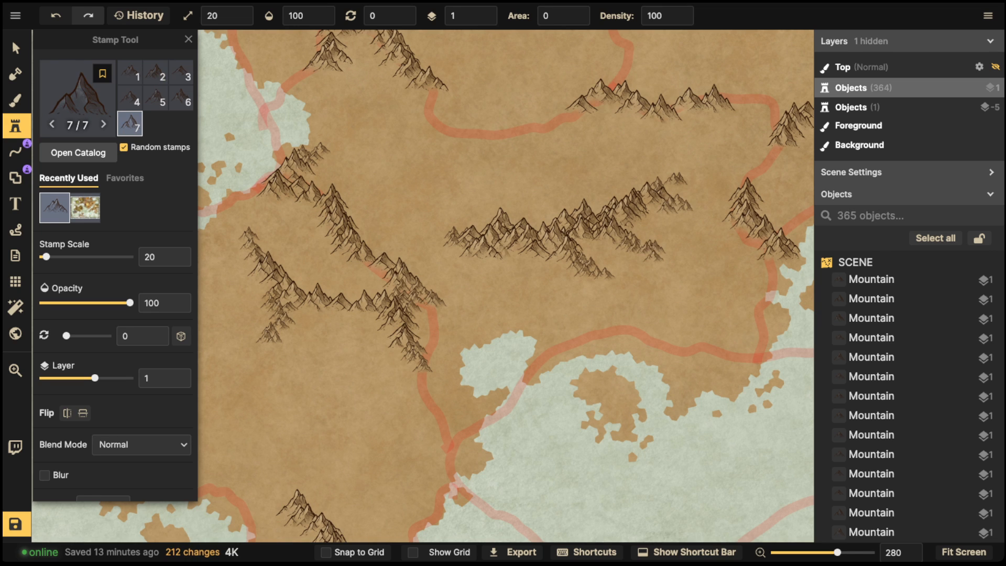
# - Add a small spur south of the central range's western part and small peaks along its northern side
pyautogui.moveTo(497, 248); pyautogui.dragTo(510, 286)
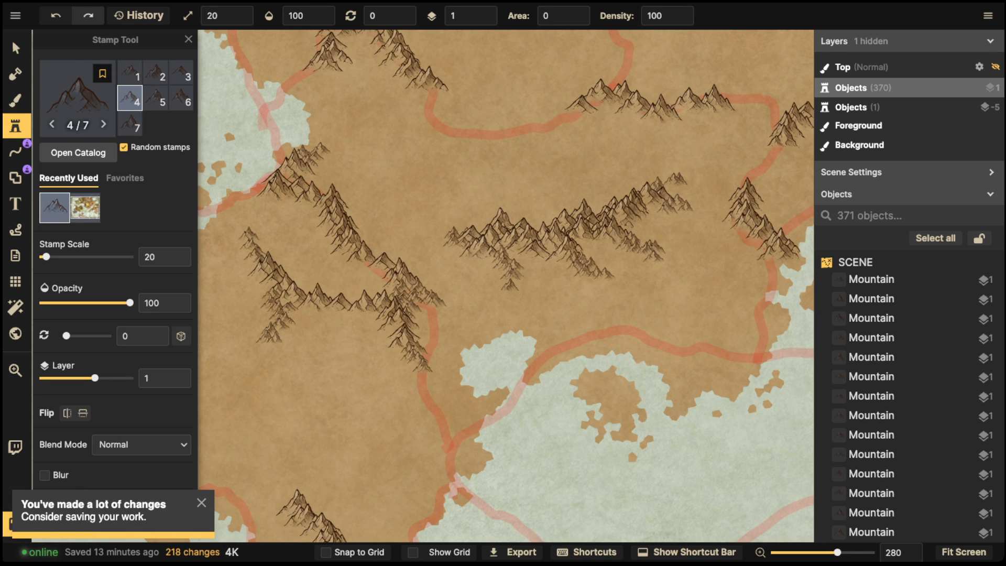
pyautogui.moveTo(501, 222); pyautogui.dragTo(483, 212)
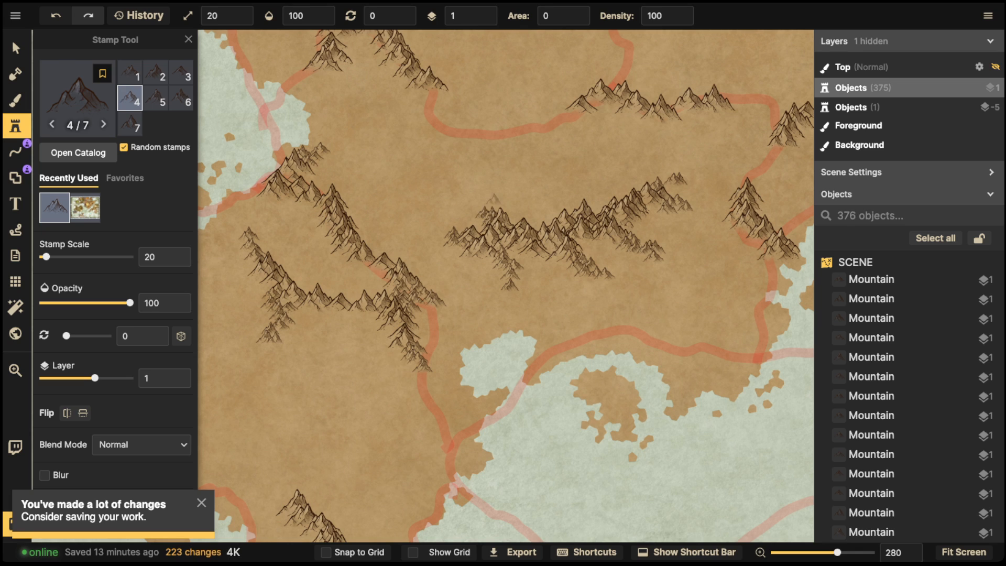
pyautogui.moveTo(597, 212)
pyautogui.mouseDown()
pyautogui.moveTo(654, 162)
pyautogui.moveTo(638, 185)
pyautogui.moveTo(647, 166)
pyautogui.mouseUp()
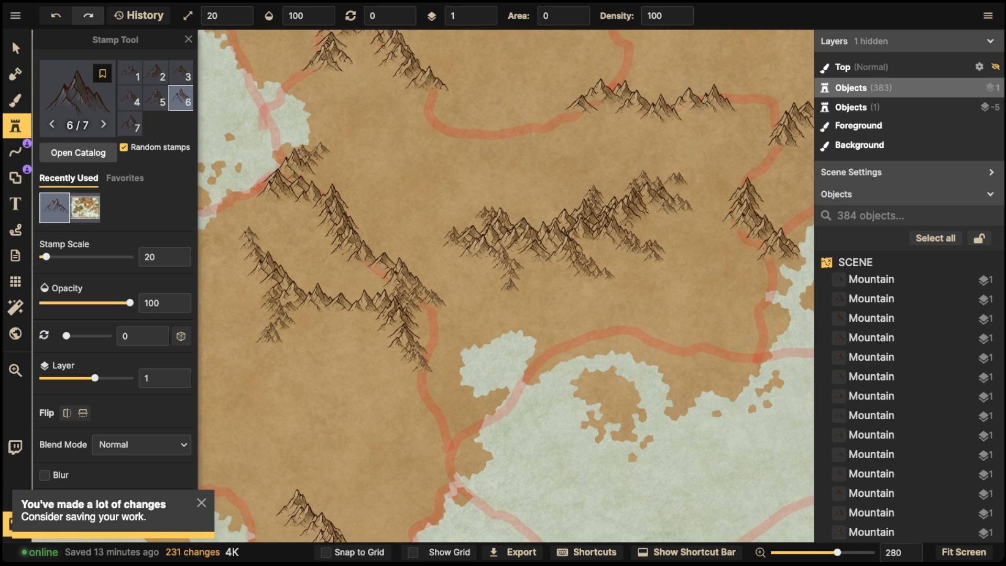
# - Add small mountains below the bent western range's middle and branch small spurs off the diagonal range above it
pyautogui.moveTo(311, 306); pyautogui.dragTo(322, 312)
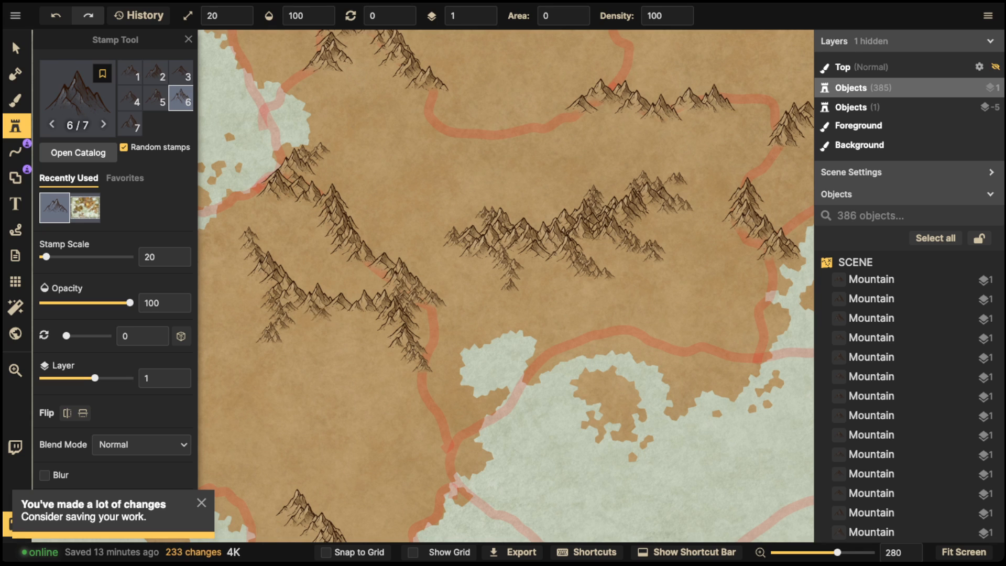
pyautogui.moveTo(343, 189)
pyautogui.mouseDown()
pyautogui.moveTo(356, 198)
pyautogui.moveTo(381, 184)
pyautogui.moveTo(336, 248)
pyautogui.moveTo(338, 269)
pyautogui.mouseUp()
pyautogui.click(404, 247)
# - Branch a small spur off the southern side of the east-west range north of the central range and thicken its western part
pyautogui.moveTo(401, 251)
pyautogui.mouseDown()
pyautogui.moveTo(379, 288)
pyautogui.moveTo(219, 416)
pyautogui.mouseUp()
pyautogui.press('space')
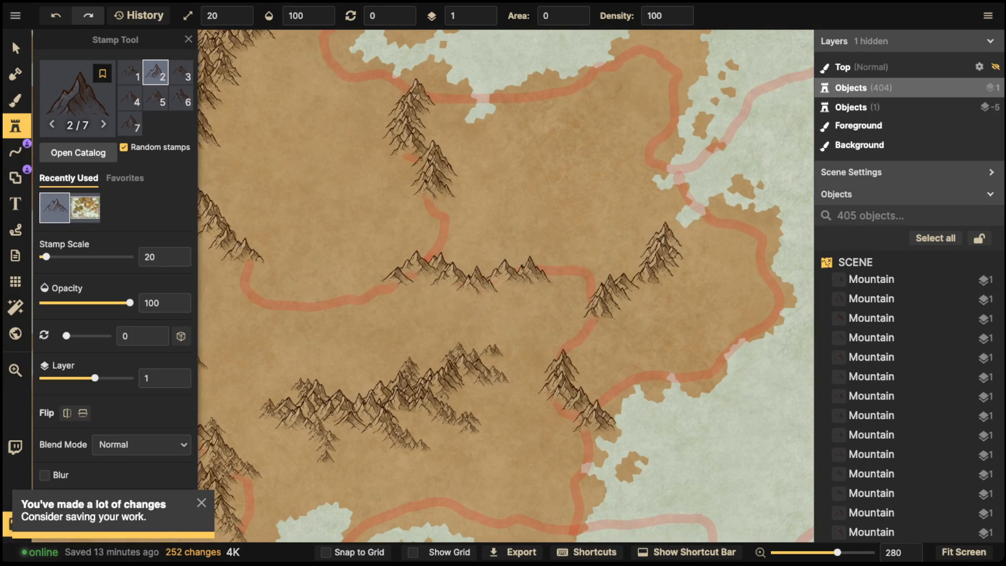
pyautogui.moveTo(511, 279)
pyautogui.mouseDown()
pyautogui.moveTo(501, 288)
pyautogui.moveTo(512, 300)
pyautogui.mouseUp()
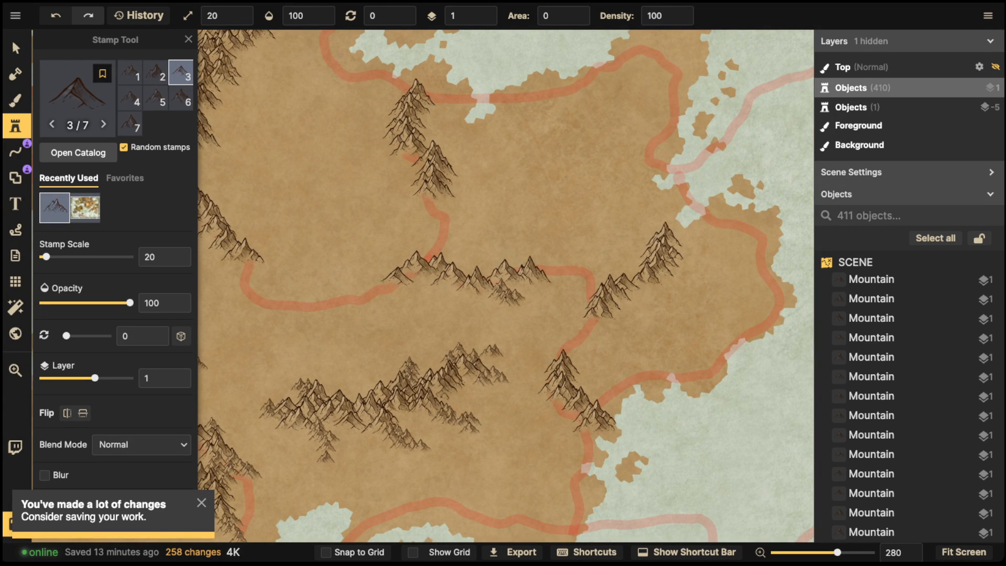
pyautogui.moveTo(432, 271); pyautogui.dragTo(433, 279)
# - Branch small spurs eastward and southwestward off the range near the main continent's northern coast
pyautogui.moveTo(446, 152); pyautogui.dragTo(469, 160)
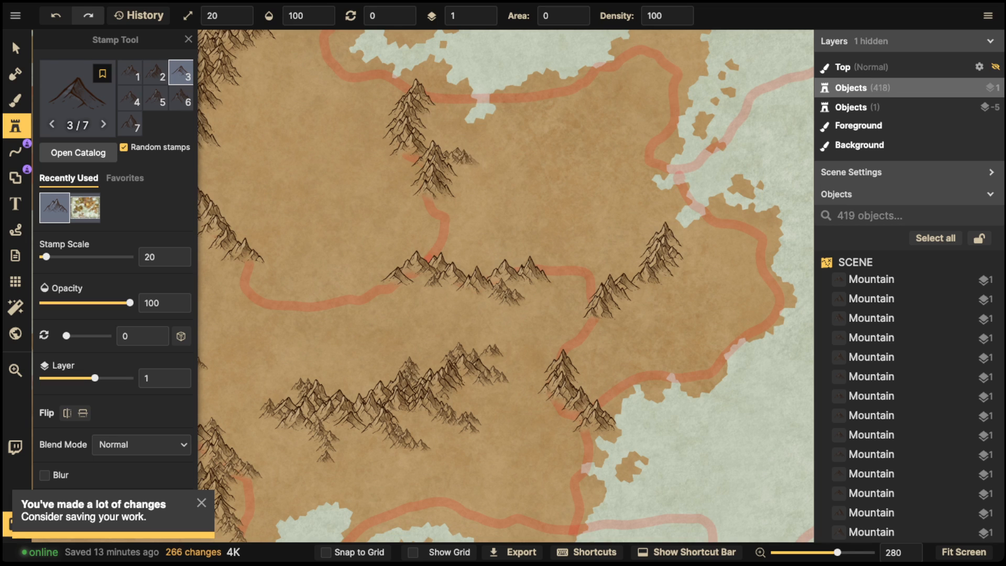
pyautogui.click(460, 116)
pyautogui.moveTo(388, 126); pyautogui.dragTo(387, 137)
pyautogui.click(378, 142)
pyautogui.click(375, 144)
pyautogui.click(371, 146)
# - Extend the northern coastal range with small mountains at its northern and southern tips
pyautogui.click(433, 89)
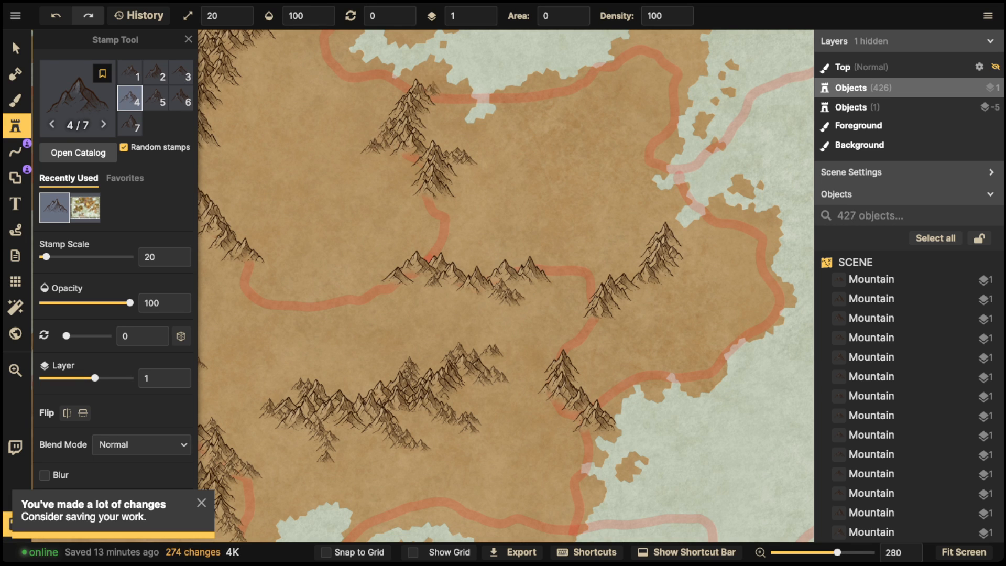
pyautogui.click(434, 85)
pyautogui.click(446, 158)
pyautogui.click(437, 190)
pyautogui.click(434, 196)
# - Lengthen the east-west range north of the central range with small mountains at both ends
pyautogui.click(387, 277)
pyautogui.click(381, 280)
pyautogui.click(375, 283)
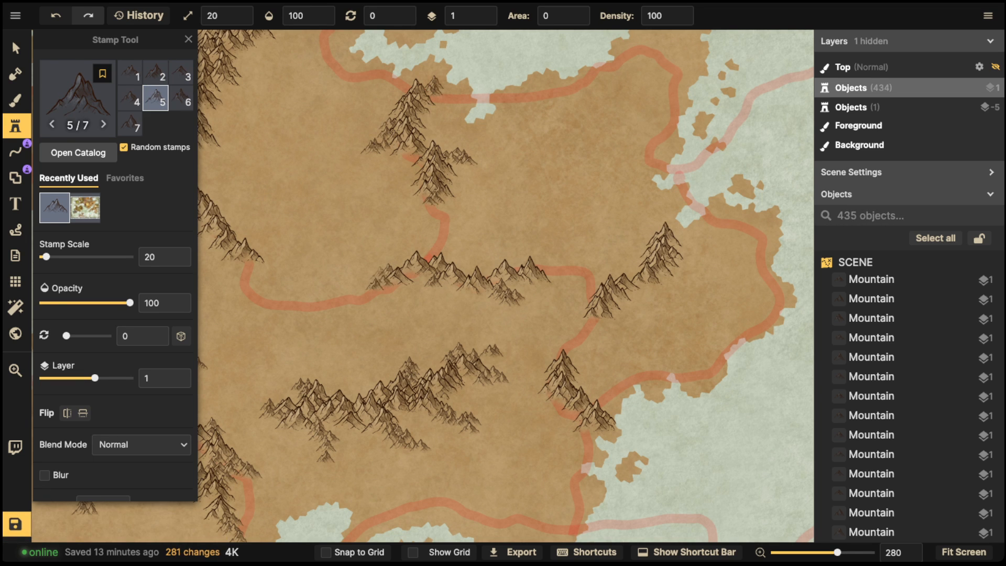
pyautogui.click(546, 271)
pyautogui.click(551, 267)
pyautogui.click(556, 267)
# - Add small mountains to the northern and southwestern ends of the main continent's northeastern range
pyautogui.click(676, 233)
pyautogui.click(658, 229)
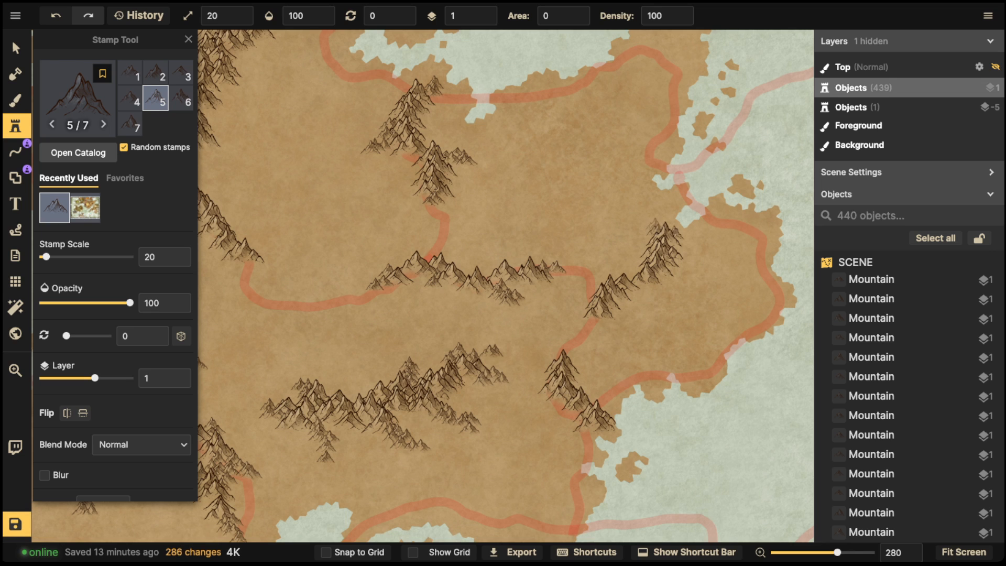
pyautogui.click(657, 225)
pyautogui.click(655, 217)
pyautogui.click(602, 311)
pyautogui.click(595, 311)
# - Extend the eastern coastal range at its northern and southern ends and add a short spur on its western side
pyautogui.click(565, 352)
pyautogui.click(565, 346)
pyautogui.click(601, 427)
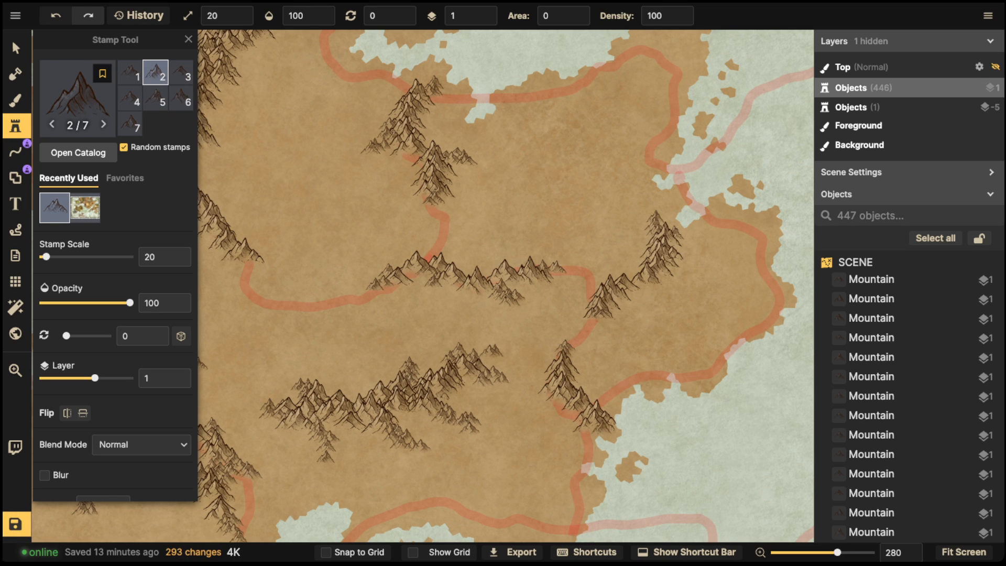
pyautogui.click(605, 432)
pyautogui.click(587, 429)
pyautogui.click(587, 440)
pyautogui.click(584, 445)
pyautogui.click(543, 385)
pyautogui.click(539, 382)
pyautogui.click(545, 366)
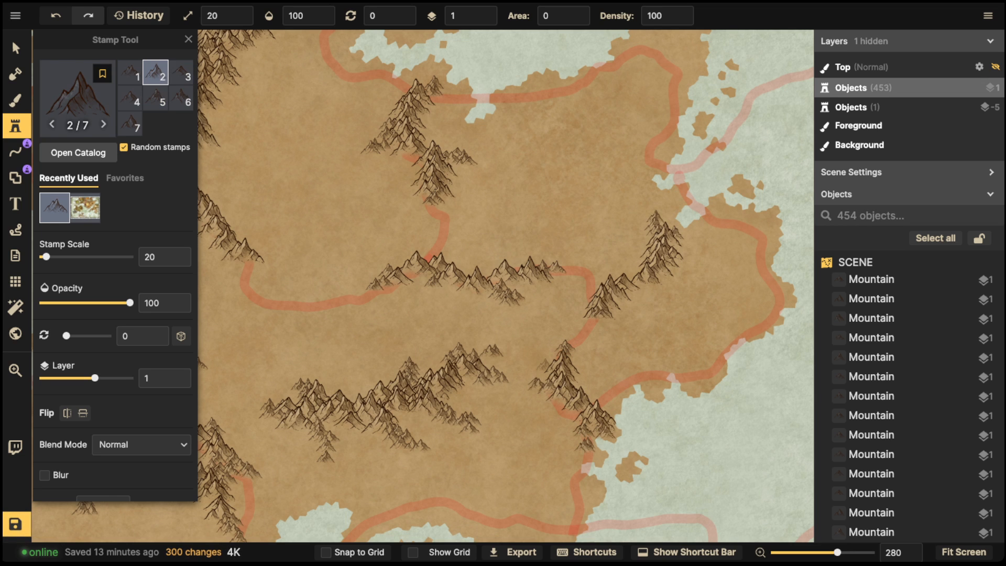
# - Add a small mountain spur pointing north from the peak of the arched range in the continent's northwest
pyautogui.press('space')
pyautogui.moveTo(542, 366); pyautogui.dragTo(763, 378)
pyautogui.click(424, 200)
pyautogui.click(426, 203)
pyautogui.click(427, 199)
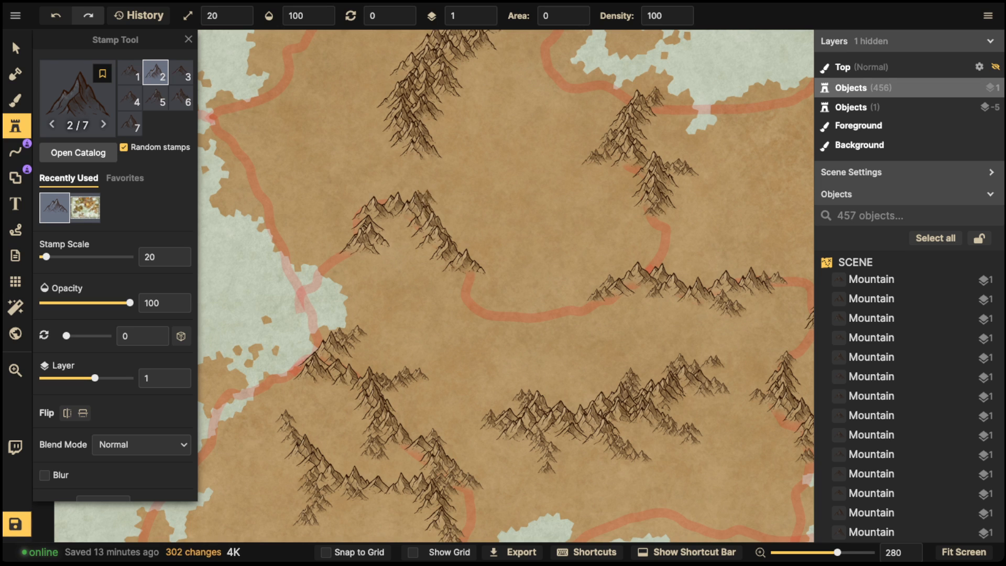
pyautogui.click(426, 195)
pyautogui.click(428, 191)
pyautogui.click(430, 187)
# - Branch a small mountain spur northwestward off the arched range's western side
pyautogui.click(367, 197)
pyautogui.click(355, 200)
pyautogui.click(350, 198)
pyautogui.click(344, 198)
pyautogui.click(337, 194)
pyautogui.click(330, 191)
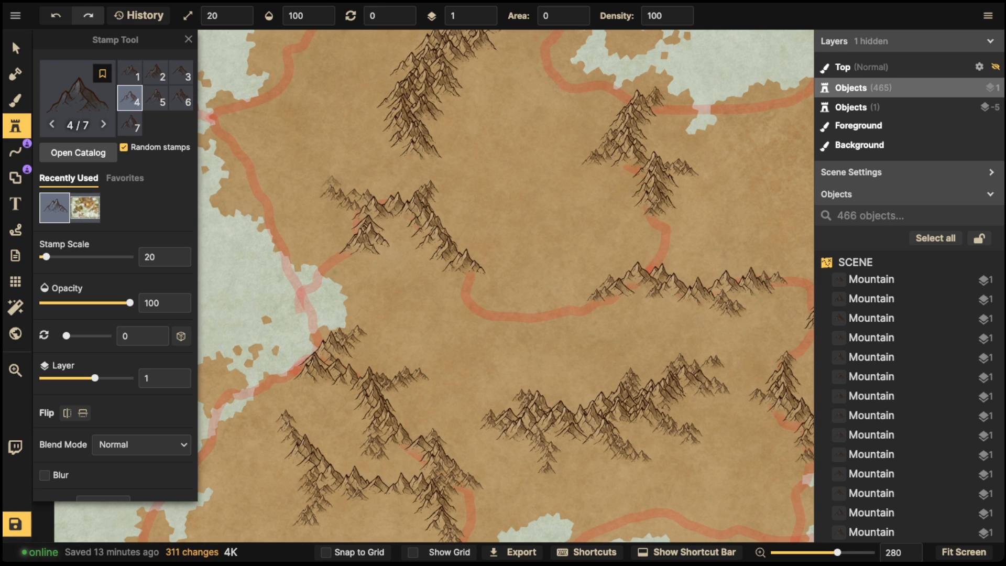
# - Branch a small spur southward off the arched range's southeastern end and add a mountain to its inner side
pyautogui.click(451, 259)
pyautogui.click(444, 266)
pyautogui.click(437, 267)
pyautogui.click(436, 271)
pyautogui.click(435, 281)
pyautogui.click(442, 287)
pyautogui.click(444, 291)
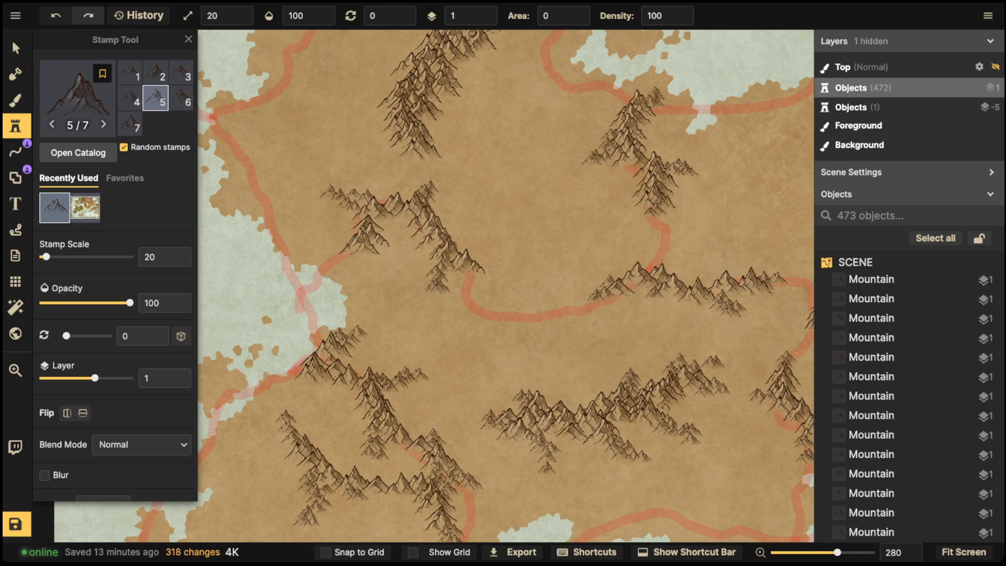
pyautogui.click(428, 251)
# - Extend the main continent's northwestern range at its northeastern tip and add small mountains along its eastern side
pyautogui.moveTo(451, 210); pyautogui.dragTo(431, 361)
pyautogui.click(481, 180)
pyautogui.click(466, 173)
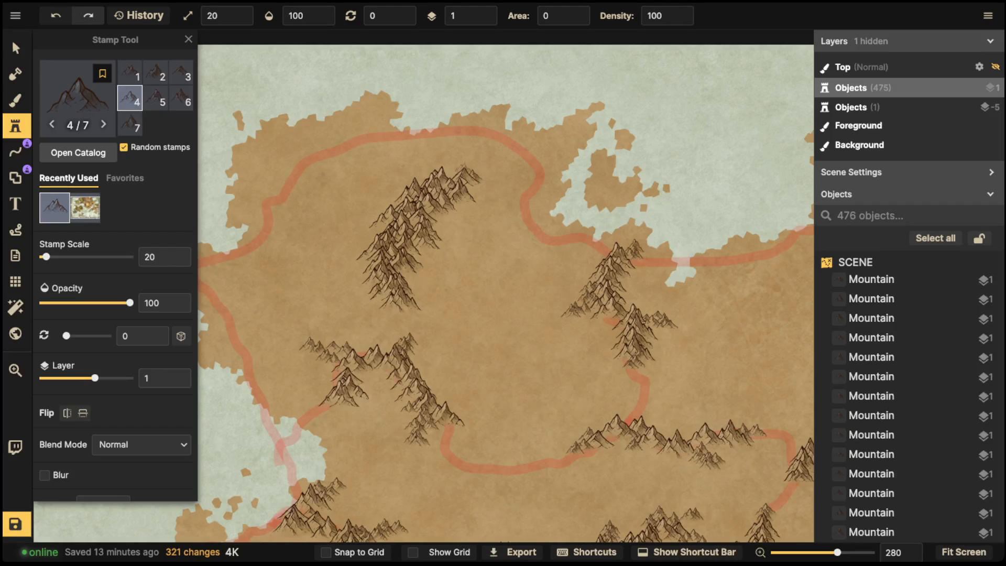
pyautogui.click(484, 175)
pyautogui.click(483, 165)
pyautogui.click(495, 162)
pyautogui.click(415, 284)
pyautogui.click(438, 240)
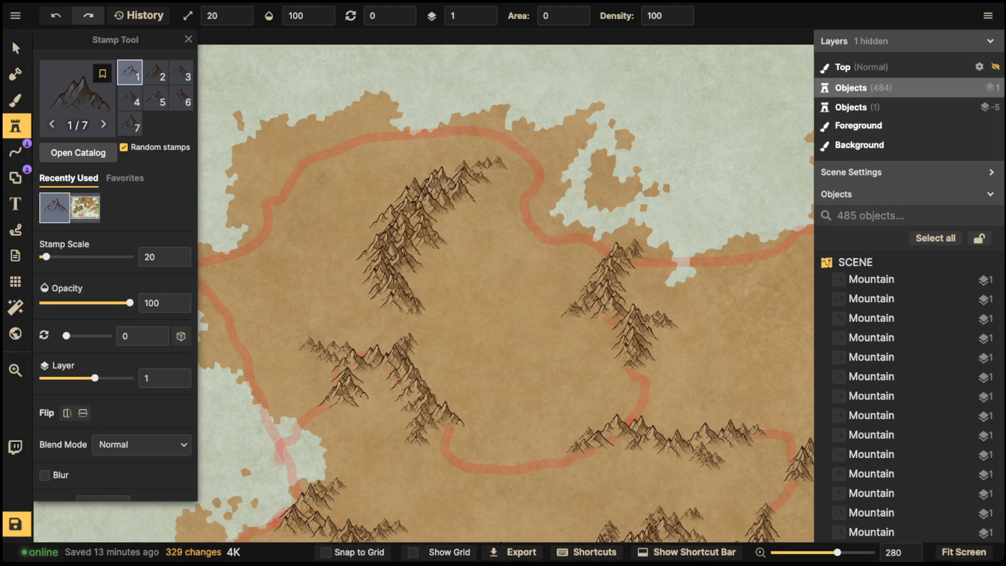
# - Branch small mountain spurs off the middle and upper parts of the eastern side of the main continent's northwestern range
pyautogui.click(434, 244)
pyautogui.click(442, 246)
pyautogui.click(448, 248)
pyautogui.click(415, 267)
pyautogui.click(420, 269)
pyautogui.click(424, 275)
pyautogui.click(419, 275)
pyautogui.click(462, 203)
pyautogui.click(473, 204)
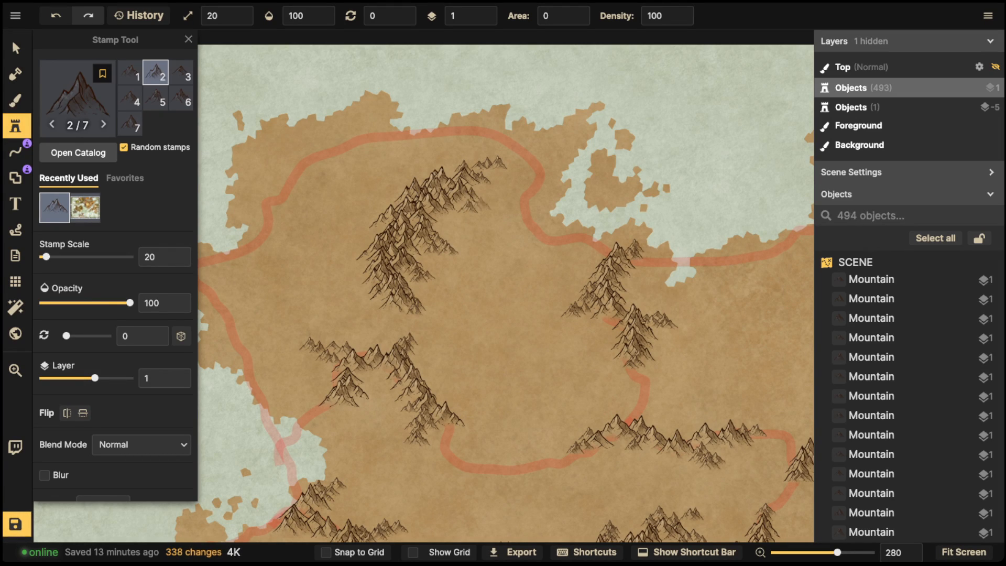
pyautogui.click(480, 203)
# - Thicken the northwestern range's outer western edge with small mountains and branch a short spur westward off its lower half
pyautogui.click(371, 230)
pyautogui.click(381, 218)
pyautogui.click(392, 210)
pyautogui.click(403, 196)
pyautogui.click(410, 181)
pyautogui.click(365, 272)
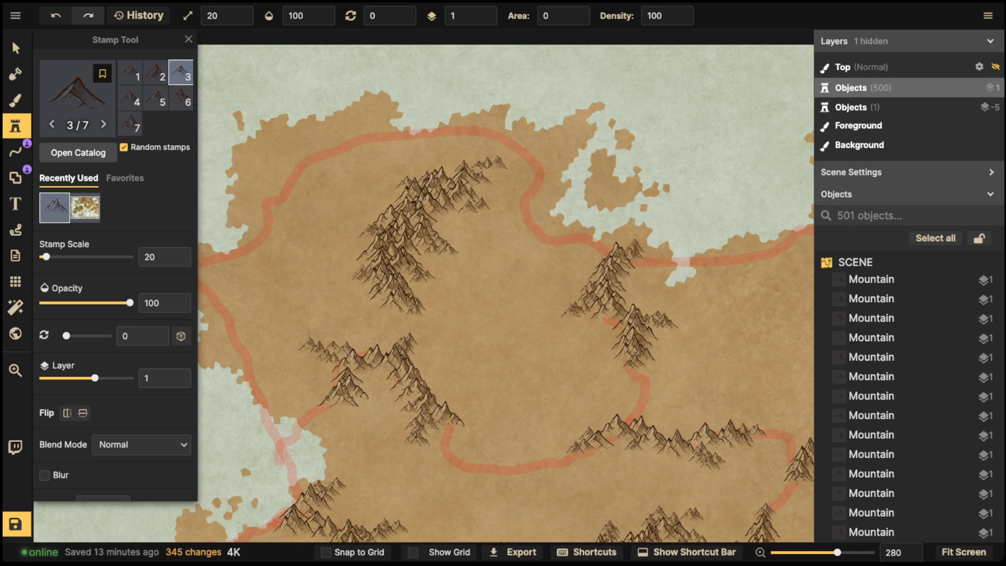
pyautogui.click(359, 268)
pyautogui.click(355, 267)
pyautogui.click(351, 268)
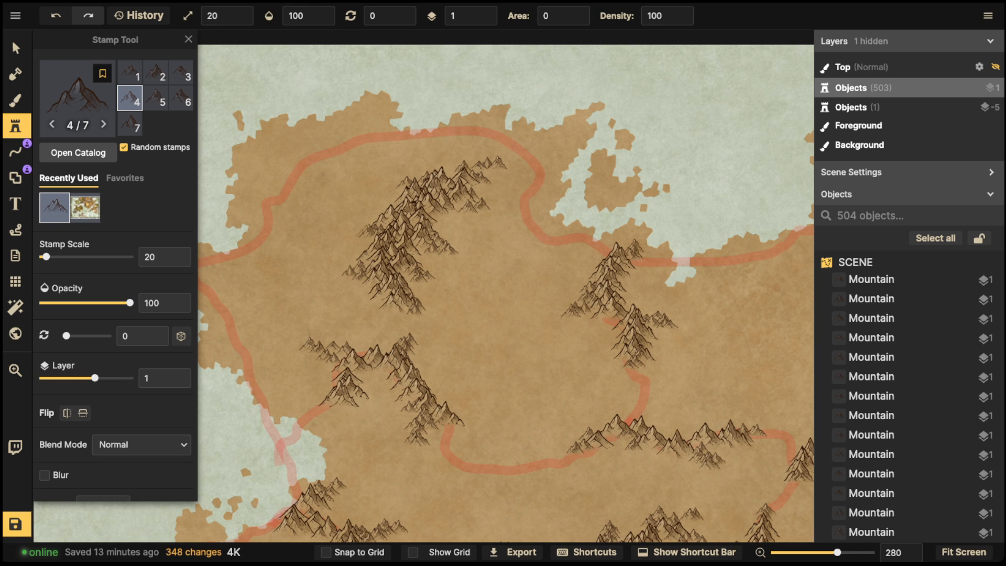
# - Extend the main continent's southern peninsula range with small mountains at its northwestern tip and its southeastern end
pyautogui.scroll(-6, 367, 239)
pyautogui.moveTo(367, 239); pyautogui.dragTo(347, 162)
pyautogui.moveTo(404, 220); pyautogui.dragTo(442, 246)
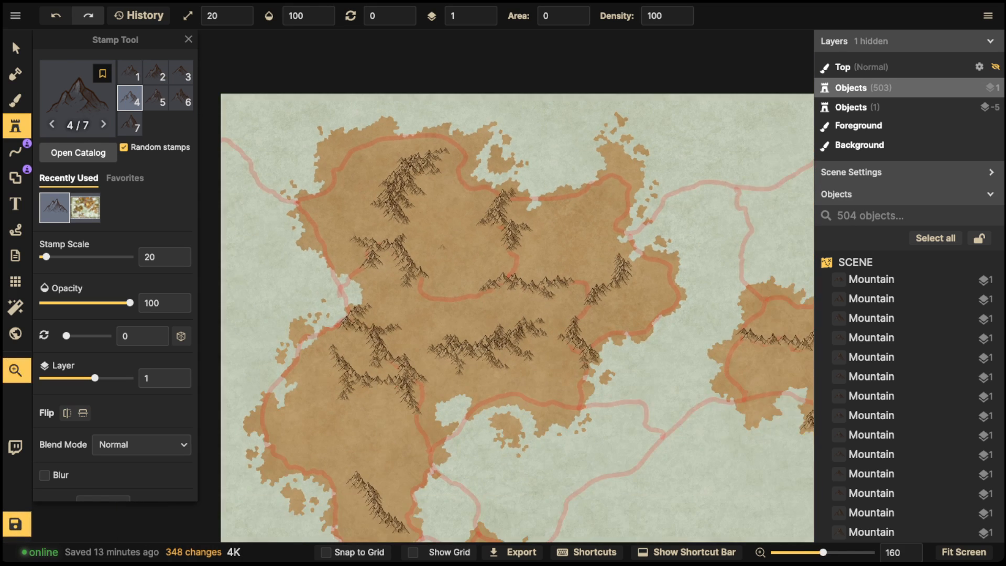
pyautogui.moveTo(389, 359); pyautogui.dragTo(437, 271)
pyautogui.scroll(2, 467, 283)
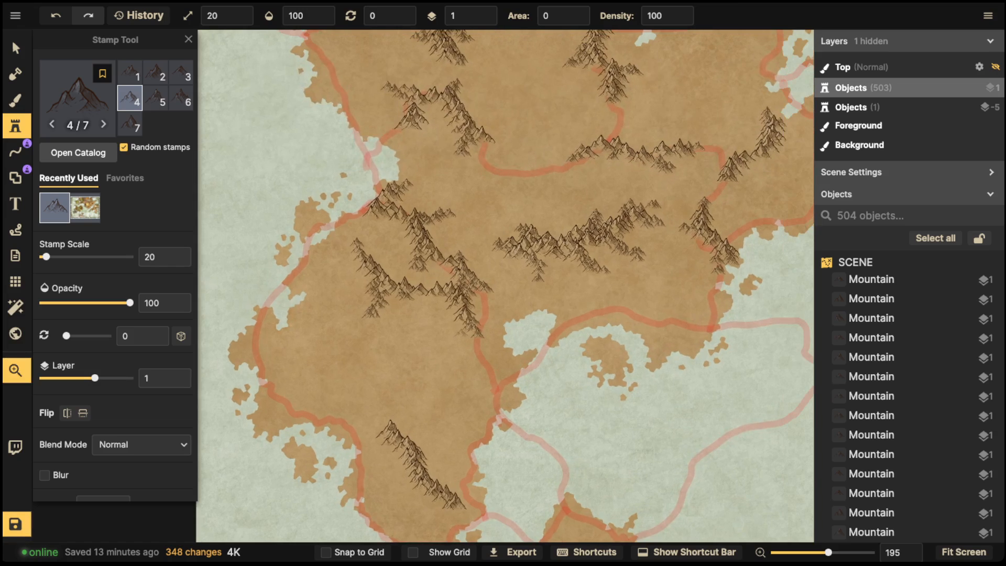
pyautogui.moveTo(471, 429); pyautogui.dragTo(451, 253)
pyautogui.scroll(2, 452, 253)
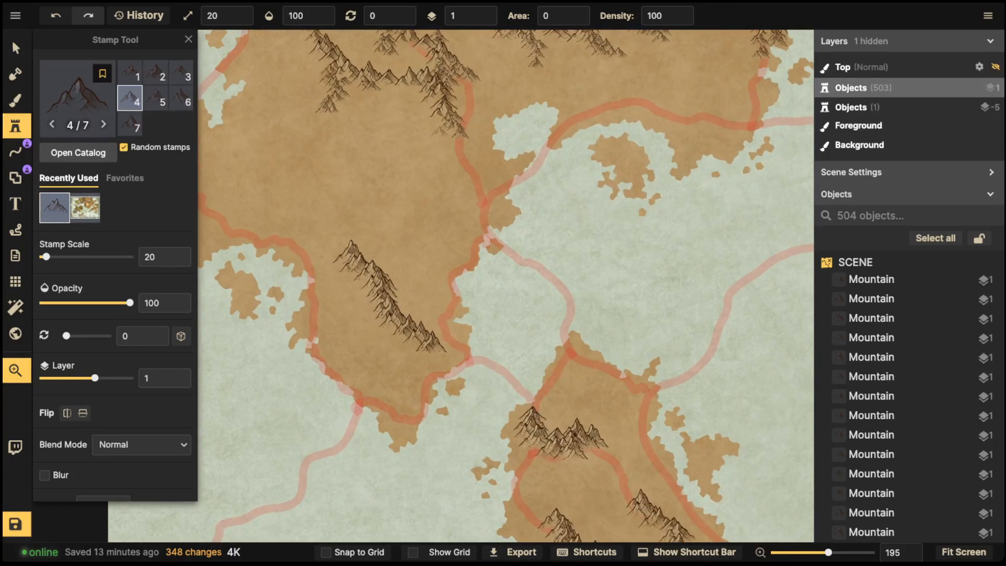
pyautogui.scroll(2, 505, 285)
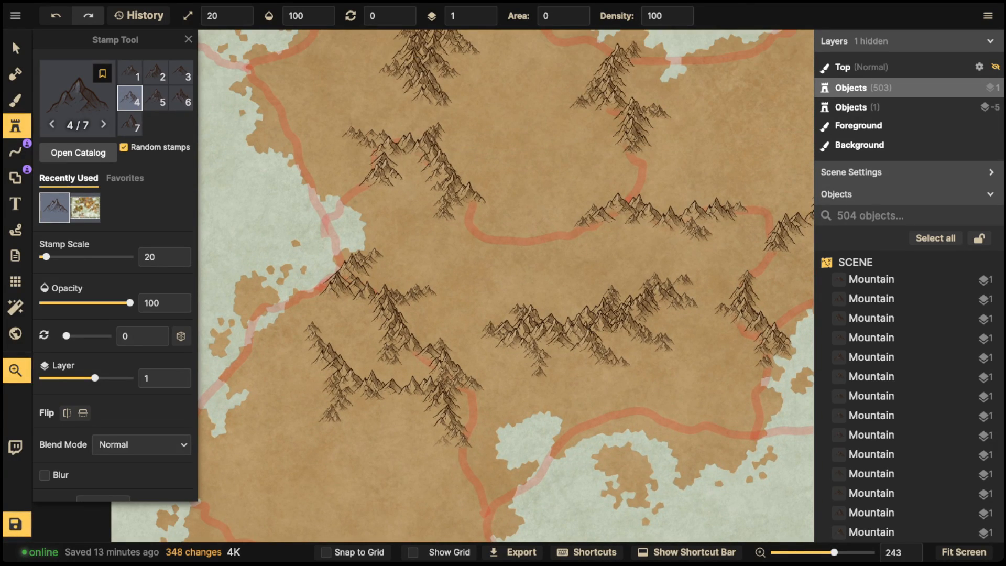
pyautogui.moveTo(493, 361); pyautogui.dragTo(491, 234)
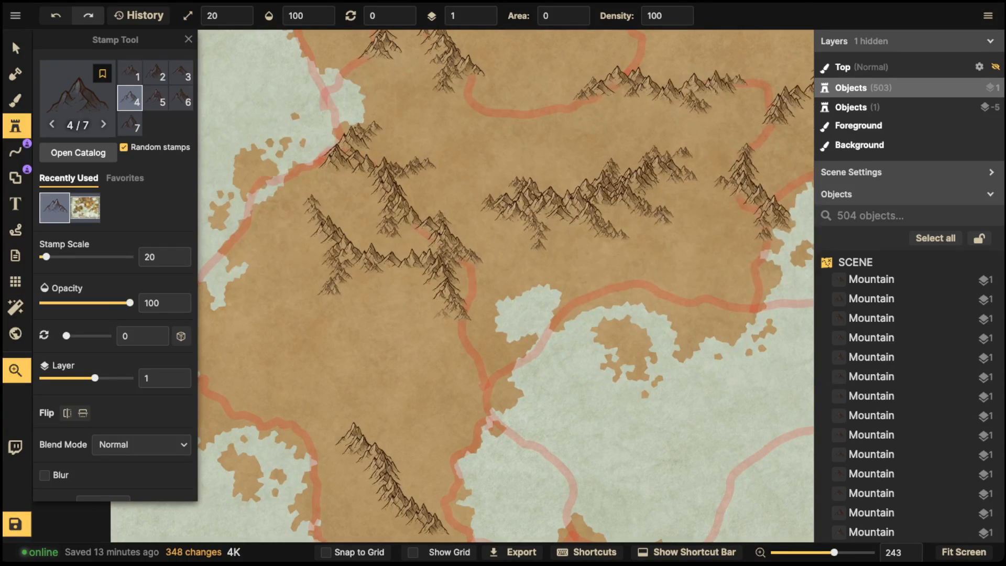
pyautogui.click(533, 51)
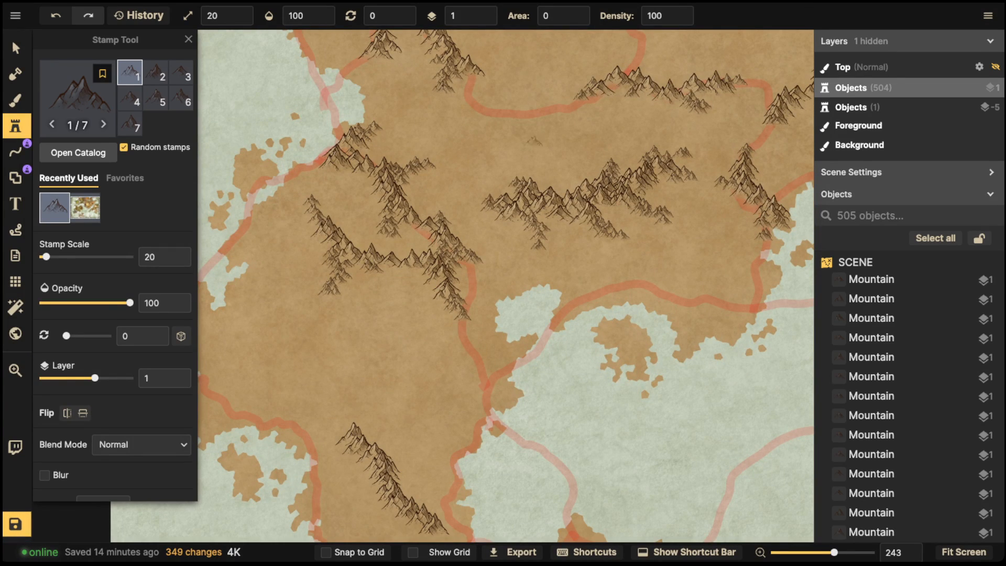
pyautogui.moveTo(496, 313); pyautogui.dragTo(491, 227)
pyautogui.scroll(2, 491, 226)
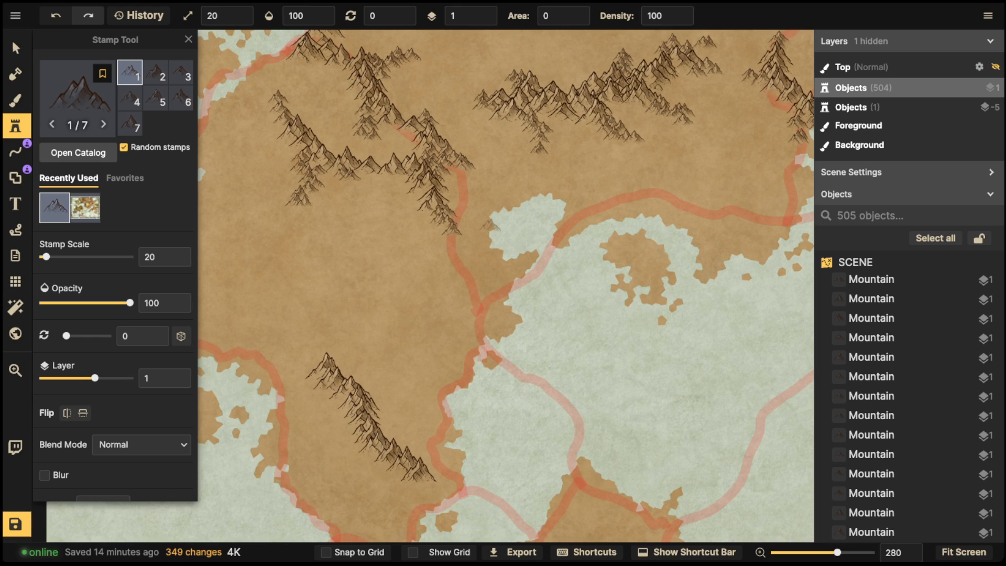
pyautogui.click(315, 361)
pyautogui.click(313, 357)
pyautogui.moveTo(311, 345); pyautogui.dragTo(278, 268)
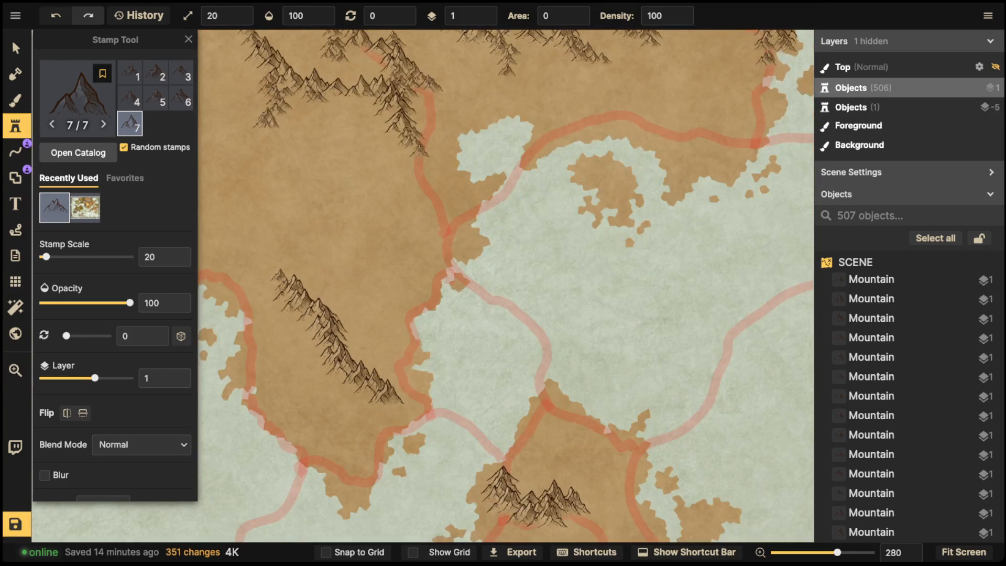
pyautogui.click(394, 402)
pyautogui.click(398, 405)
pyautogui.click(402, 409)
# - Branch small spurs southward and eastward off the southern peninsula range and add small mountains to its northwestern end's western side
pyautogui.moveTo(331, 361)
pyautogui.mouseDown()
pyautogui.moveTo(339, 383)
pyautogui.moveTo(327, 393)
pyautogui.moveTo(332, 420)
pyautogui.mouseUp()
pyautogui.moveTo(343, 325)
pyautogui.mouseDown()
pyautogui.moveTo(367, 316)
pyautogui.moveTo(388, 341)
pyautogui.mouseUp()
pyautogui.moveTo(290, 314); pyautogui.dragTo(281, 328)
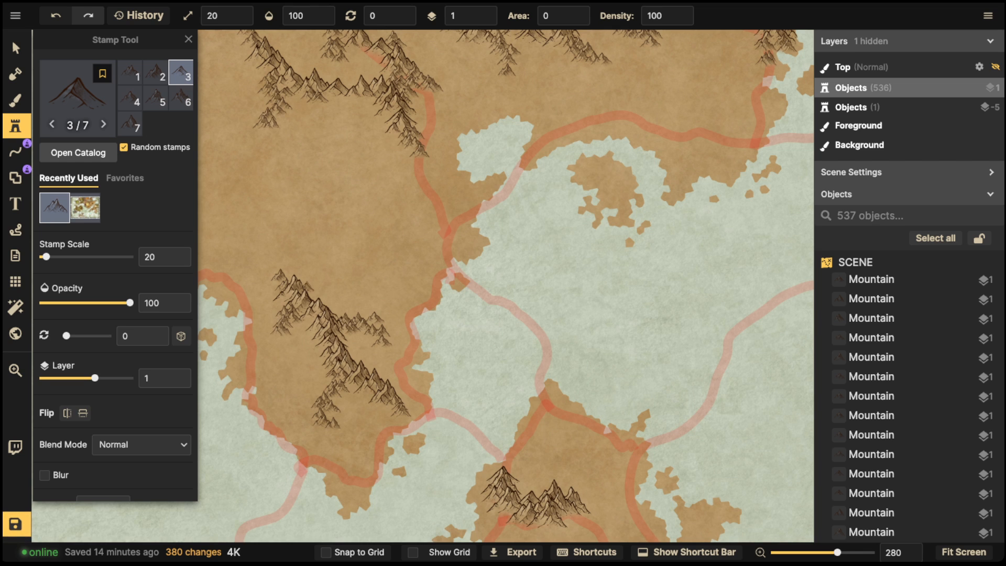
pyautogui.click(281, 283)
pyautogui.click(277, 290)
pyautogui.press('space')
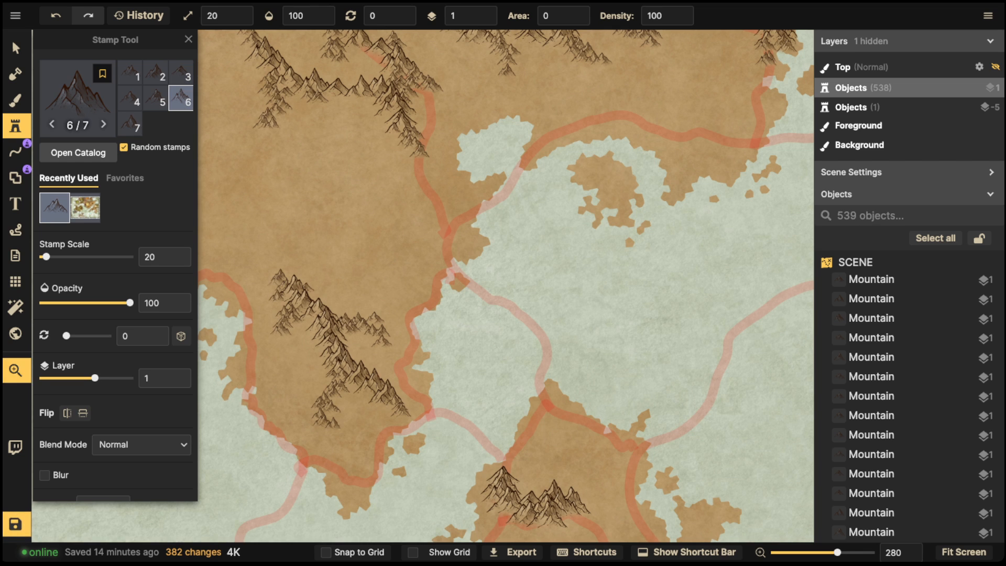
# - Add small mountains to both sides of the northern range on the elongated southern island and a spur northeastward from its western peak
pyautogui.moveTo(582, 520); pyautogui.dragTo(508, 406)
pyautogui.click(493, 406)
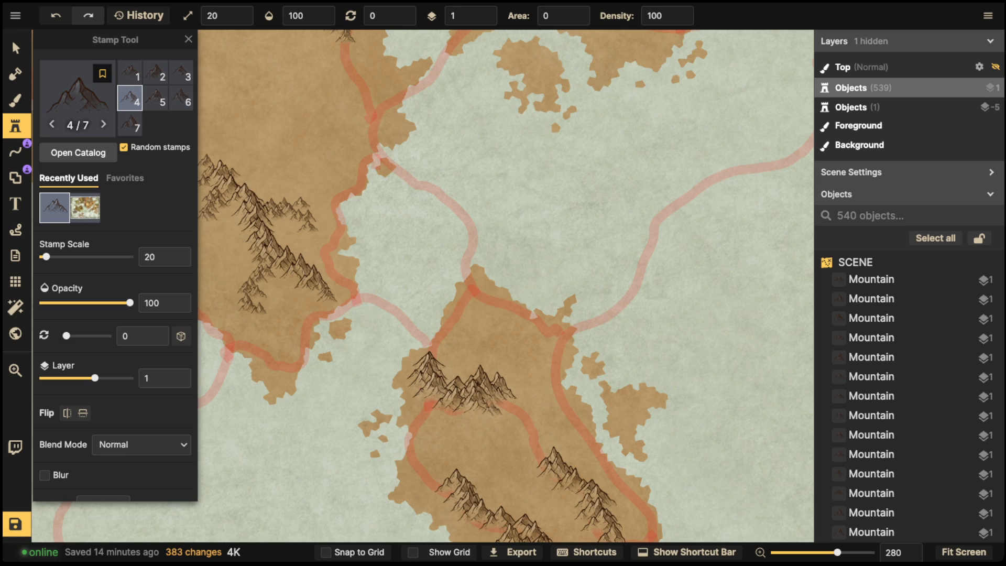
pyautogui.click(430, 396)
pyautogui.click(423, 402)
pyautogui.click(423, 412)
pyautogui.click(446, 363)
pyautogui.click(444, 361)
pyautogui.click(443, 355)
pyautogui.click(444, 352)
pyautogui.click(448, 343)
pyautogui.click(452, 331)
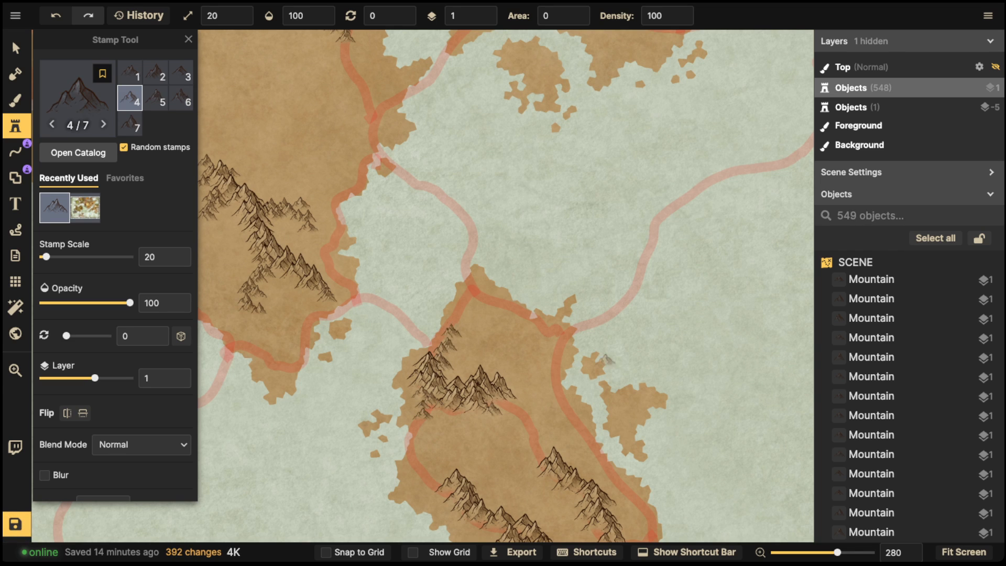
# - Taper the northwestern and southeastern ends of the elongated island's eastern range with small mountains
pyautogui.press('space')
pyautogui.moveTo(547, 458); pyautogui.dragTo(509, 351)
pyautogui.click(504, 354)
pyautogui.click(502, 348)
pyautogui.click(501, 342)
pyautogui.click(580, 412)
pyautogui.click(582, 426)
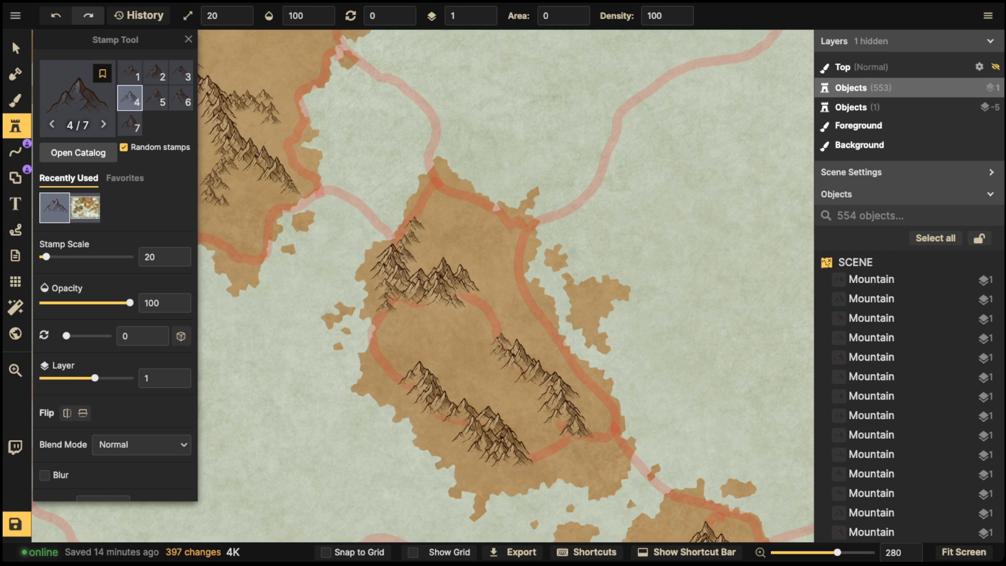
pyautogui.click(584, 430)
pyautogui.click(598, 435)
pyautogui.click(594, 437)
# - Branch a small mountain spur northward off the southern part of the elongated island's southwestern range
pyautogui.click(510, 411)
pyautogui.click(505, 406)
pyautogui.click(502, 414)
pyautogui.click(496, 403)
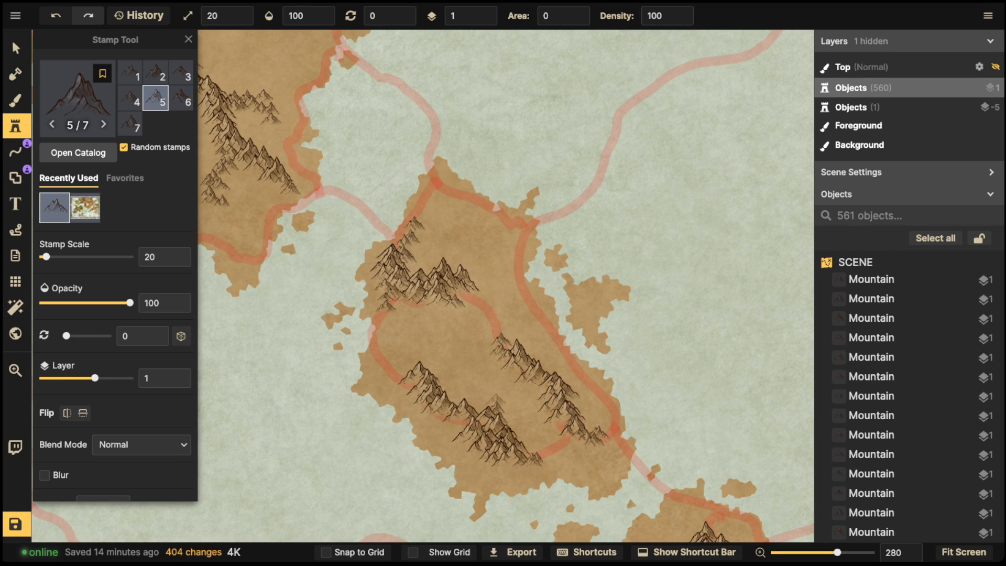
pyautogui.click(492, 398)
pyautogui.click(484, 395)
pyautogui.click(486, 390)
pyautogui.click(487, 380)
# - Extend the northwestern end of the elongated island's southwestern range with small mountains
pyautogui.click(411, 380)
pyautogui.click(405, 373)
pyautogui.click(399, 368)
pyautogui.click(395, 366)
pyautogui.click(389, 362)
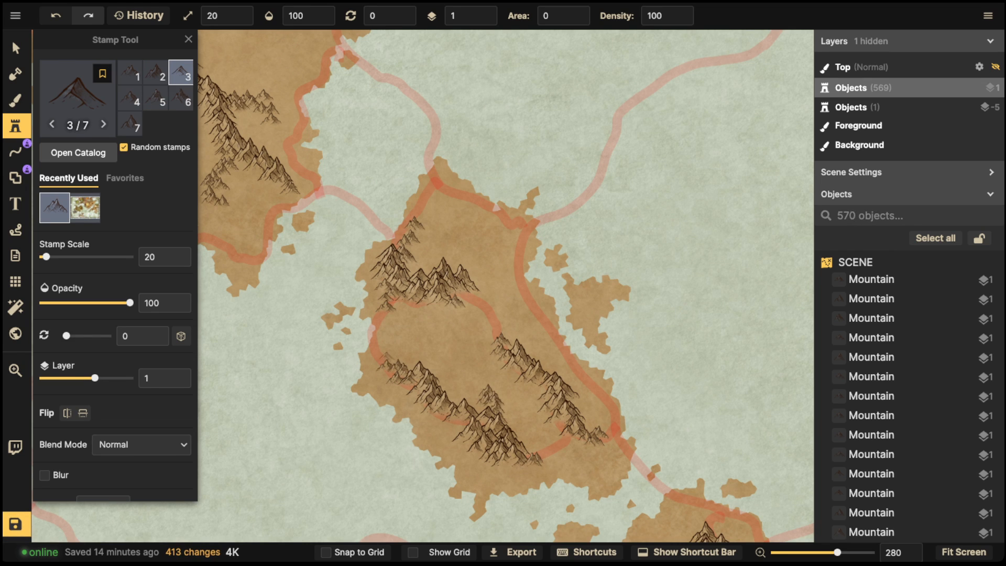
pyautogui.click(387, 359)
# - Add small mountains to the small southern island's range on its eastern side and at its western tip
pyautogui.press('space')
pyautogui.moveTo(609, 220); pyautogui.dragTo(463, 152)
pyautogui.moveTo(583, 470); pyautogui.dragTo(472, 303)
pyautogui.click(465, 300)
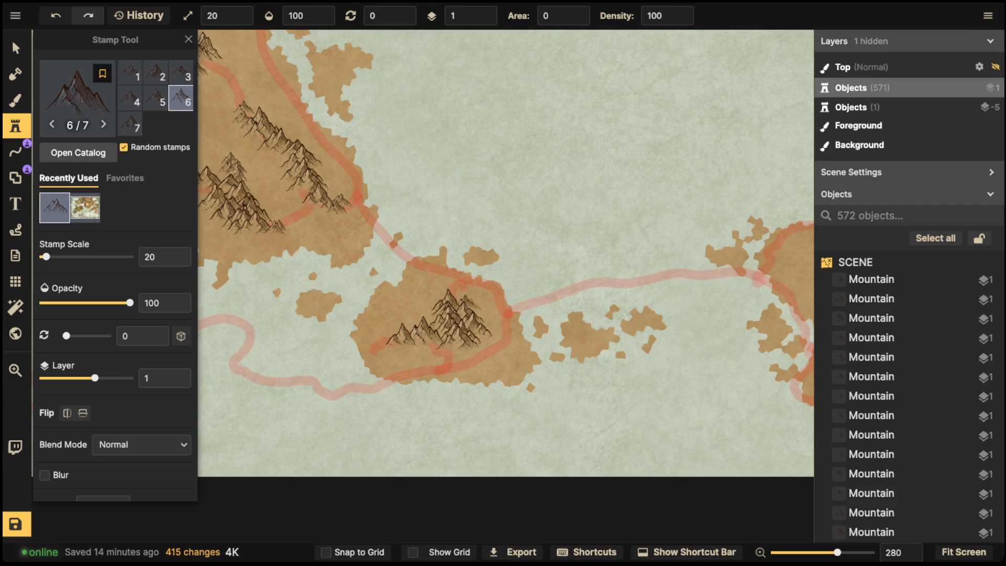
pyautogui.click(487, 311)
pyautogui.click(399, 343)
pyautogui.click(387, 348)
pyautogui.click(390, 350)
pyautogui.click(386, 352)
# - Branch small spurs off the southwestern range of the southeastern landmass toward the northeast, south, southeast and west
pyautogui.press('space')
pyautogui.moveTo(744, 267)
pyautogui.mouseDown()
pyautogui.moveTo(348, 310)
pyautogui.moveTo(325, 304)
pyautogui.mouseUp()
pyautogui.moveTo(514, 314); pyautogui.dragTo(531, 276)
pyautogui.moveTo(436, 352)
pyautogui.mouseDown()
pyautogui.moveTo(444, 368)
pyautogui.moveTo(434, 377)
pyautogui.mouseUp()
pyautogui.moveTo(502, 326); pyautogui.dragTo(510, 336)
pyautogui.moveTo(524, 307)
pyautogui.mouseDown()
pyautogui.moveTo(538, 314)
pyautogui.moveTo(490, 330)
pyautogui.moveTo(455, 307)
pyautogui.moveTo(439, 310)
pyautogui.mouseUp()
# - Add small spurs to the western and eastern sides of the lower half of the southeastern landmass's northeastern range
pyautogui.press('space')
pyautogui.moveTo(664, 259); pyautogui.dragTo(574, 291)
pyautogui.moveTo(520, 315)
pyautogui.mouseDown()
pyautogui.moveTo(529, 324)
pyautogui.moveTo(519, 331)
pyautogui.moveTo(480, 319)
pyautogui.mouseUp()
pyautogui.click(491, 286)
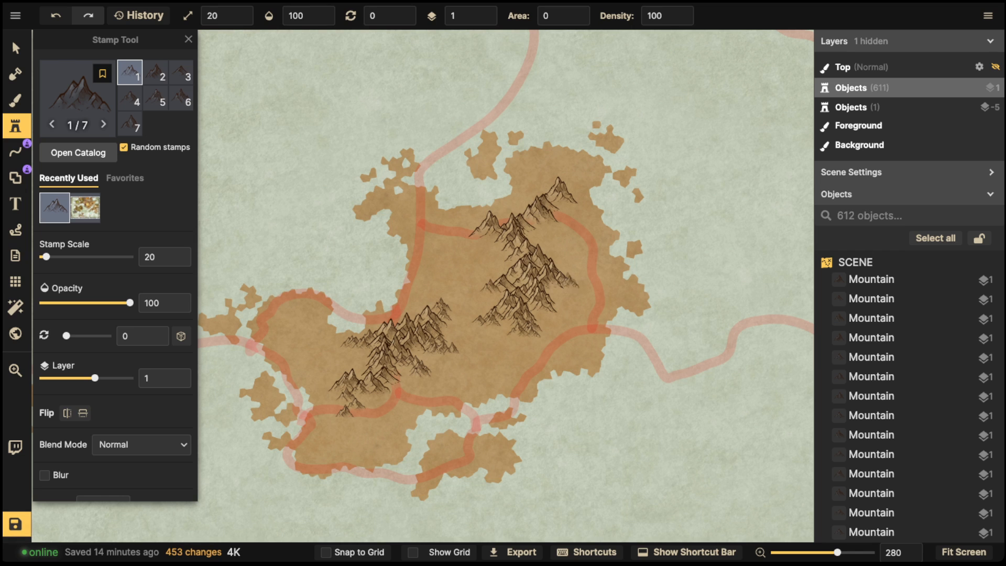
pyautogui.moveTo(569, 280); pyautogui.dragTo(578, 292)
# - Add a small spur southeastward from the northeastern range's top peak and taper the range's western tip with small mountains
pyautogui.click(576, 207)
pyautogui.moveTo(557, 212)
pyautogui.mouseDown()
pyautogui.moveTo(535, 235)
pyautogui.moveTo(574, 227)
pyautogui.mouseUp()
pyautogui.click(485, 231)
pyautogui.moveTo(477, 234); pyautogui.dragTo(457, 239)
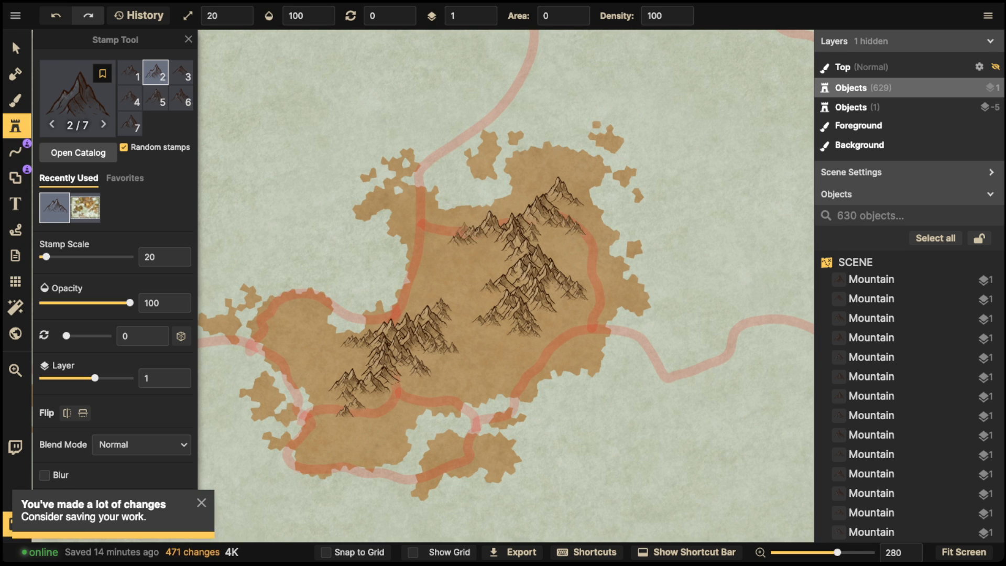
# - Branch three small spurs northward off the eastern continent's large arched range and add small mountains to its eastern side
pyautogui.press('space')
pyautogui.moveTo(580, 162); pyautogui.dragTo(494, 432)
pyautogui.moveTo(492, 131)
pyautogui.mouseDown()
pyautogui.moveTo(429, 316)
pyautogui.moveTo(478, 429)
pyautogui.mouseUp()
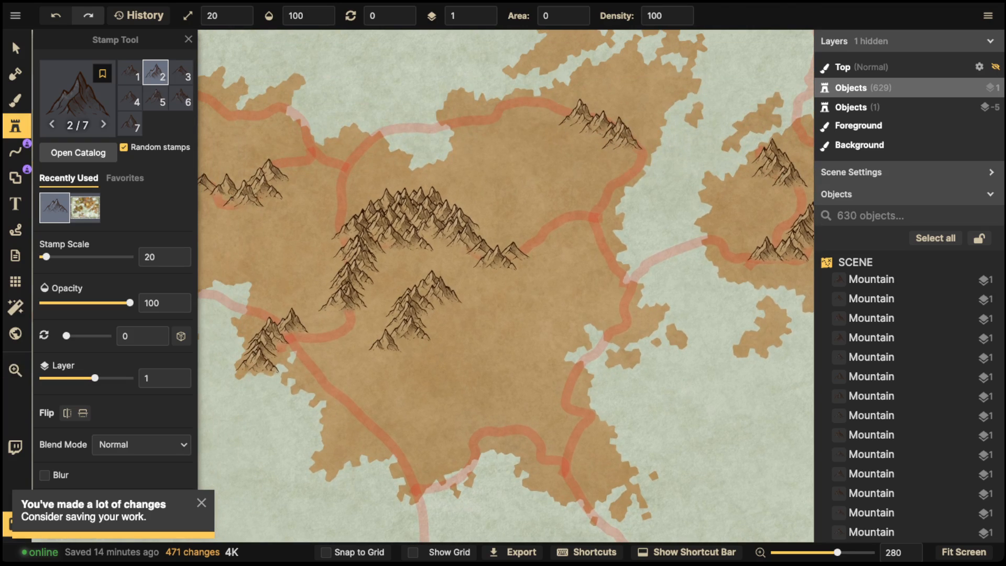
pyautogui.click(452, 200)
pyautogui.moveTo(457, 200); pyautogui.dragTo(457, 165)
pyautogui.click(448, 181)
pyautogui.moveTo(406, 192)
pyautogui.mouseDown()
pyautogui.moveTo(396, 146)
pyautogui.moveTo(382, 191)
pyautogui.moveTo(357, 195)
pyautogui.moveTo(346, 212)
pyautogui.mouseUp()
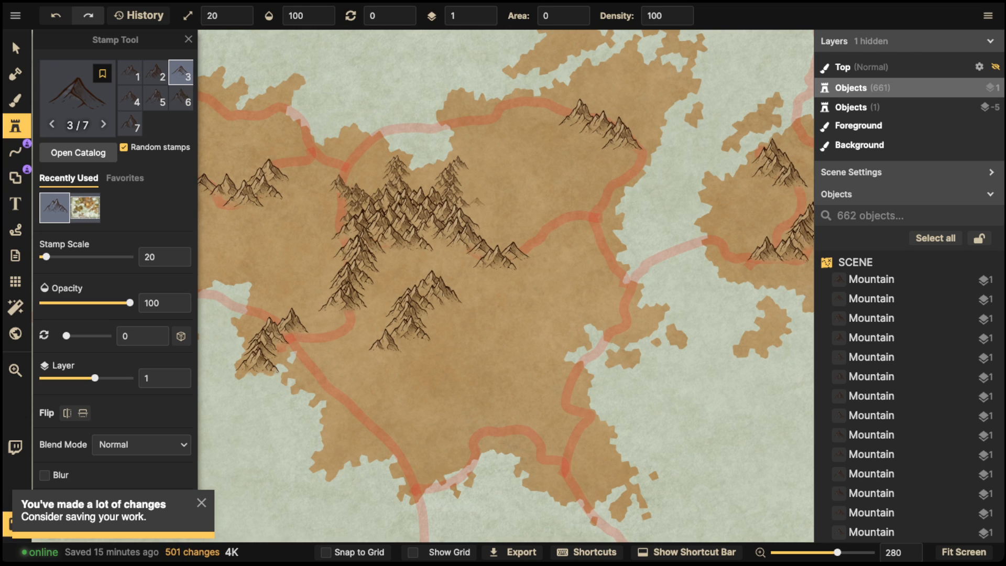
pyautogui.click(474, 214)
# - Add small mountains to the northeastern end of the eastern continent's southwestern coastal range and the arched range's southwestern tip
pyautogui.moveTo(300, 323); pyautogui.dragTo(288, 339)
pyautogui.moveTo(337, 310); pyautogui.dragTo(334, 308)
pyautogui.click(336, 317)
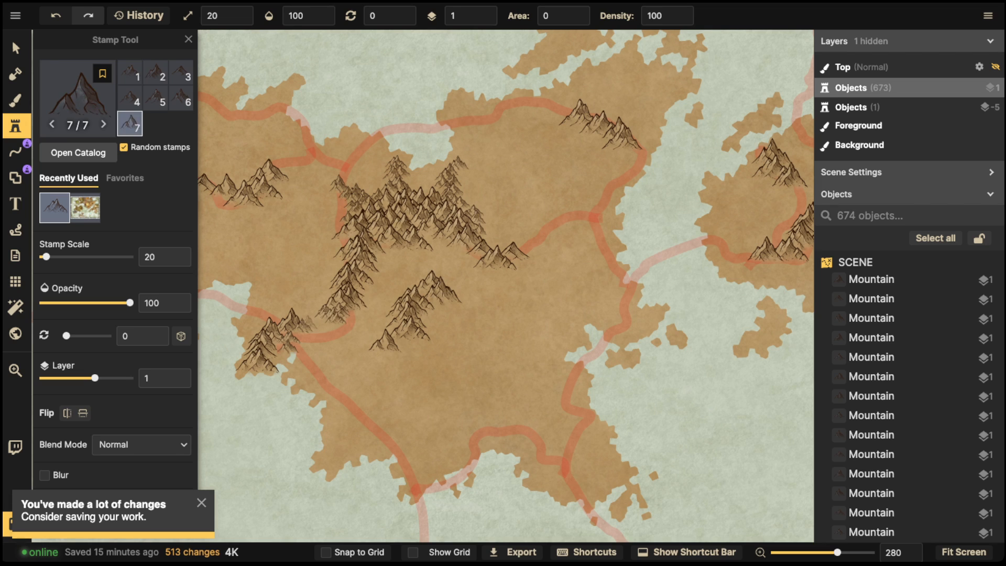
pyautogui.click(310, 322)
pyautogui.click(302, 335)
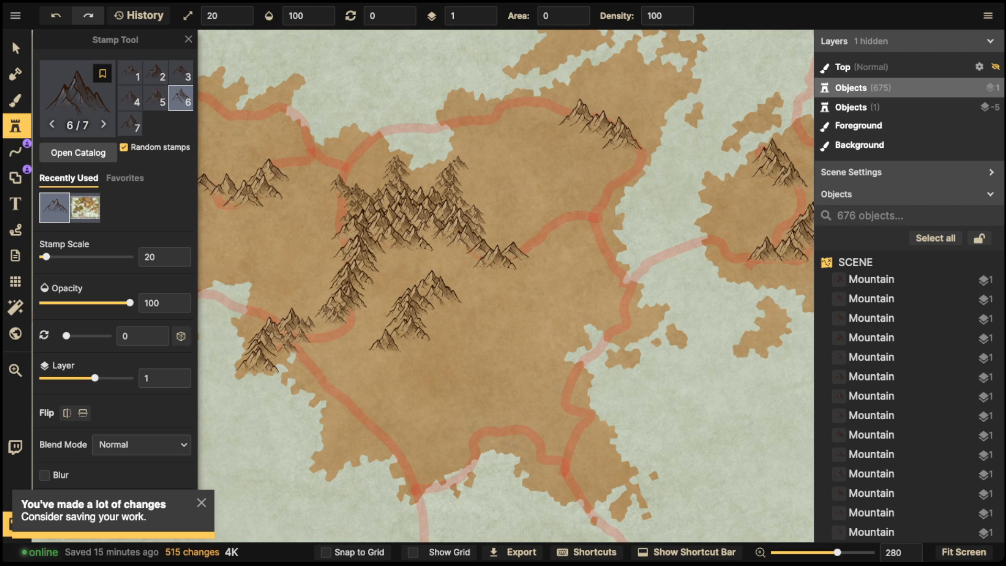
# - Branch a small spur southward off the range below the arched range and thicken its northeastern end
pyautogui.moveTo(388, 344); pyautogui.dragTo(400, 386)
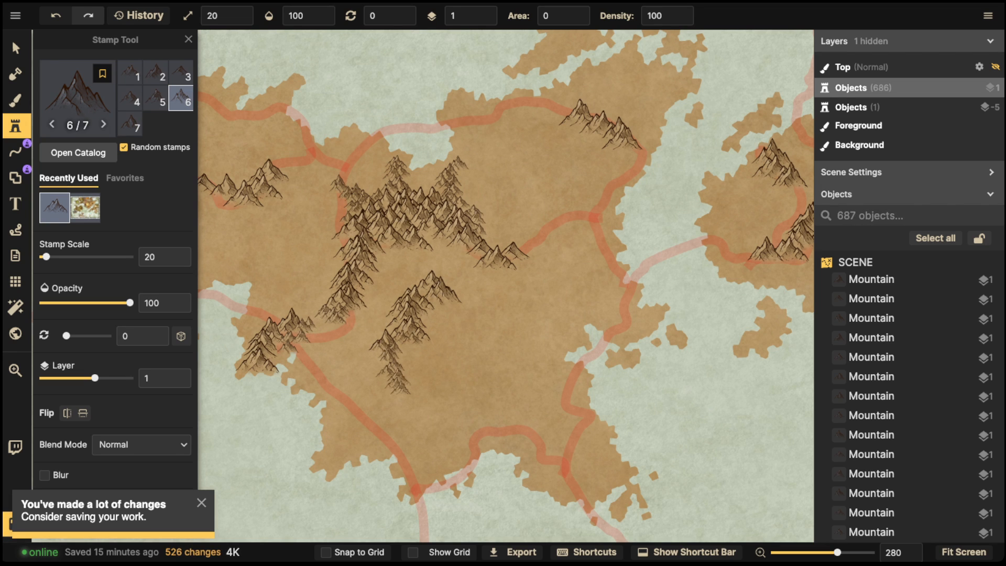
pyautogui.click(457, 285)
pyautogui.click(452, 279)
# - Extend the arched range's southeastern end northeastward and taper both ends of the eastern continent's northeastern range
pyautogui.click(509, 241)
pyautogui.click(513, 242)
pyautogui.moveTo(516, 239); pyautogui.dragTo(530, 228)
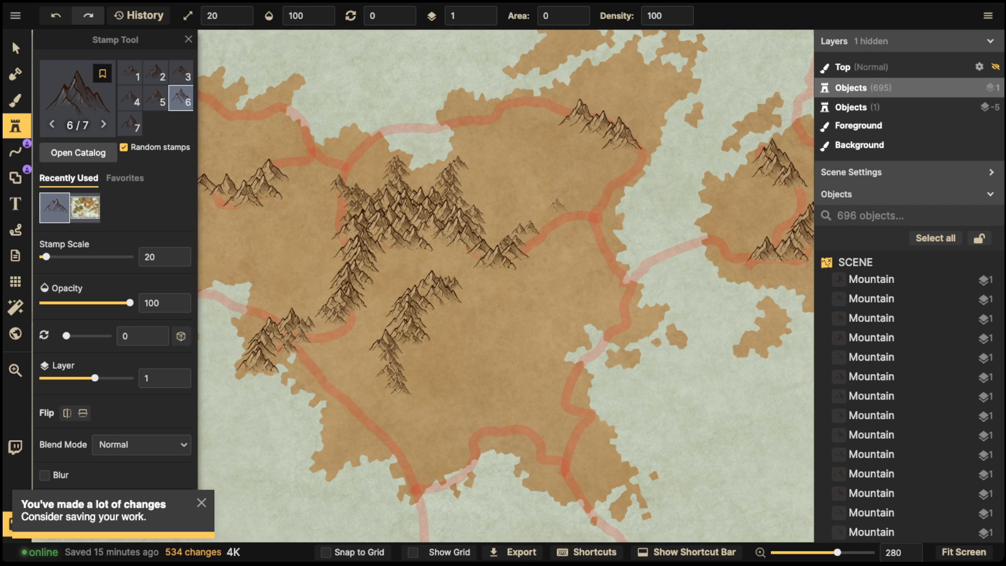
pyautogui.moveTo(624, 145); pyautogui.dragTo(618, 169)
pyautogui.moveTo(563, 109)
pyautogui.mouseDown()
pyautogui.moveTo(543, 109)
pyautogui.moveTo(604, 107)
pyautogui.mouseUp()
# - Add small mountains and spurs to the ends and sides of both ranges on the small far-eastern island
pyautogui.press('space')
pyautogui.moveTo(719, 195); pyautogui.dragTo(473, 232)
pyautogui.moveTo(551, 196)
pyautogui.mouseDown()
pyautogui.moveTo(552, 226)
pyautogui.moveTo(597, 254)
pyautogui.moveTo(600, 227)
pyautogui.mouseUp()
pyautogui.click(592, 247)
pyautogui.moveTo(551, 286)
pyautogui.mouseDown()
pyautogui.moveTo(563, 305)
pyautogui.moveTo(490, 290)
pyautogui.mouseUp()
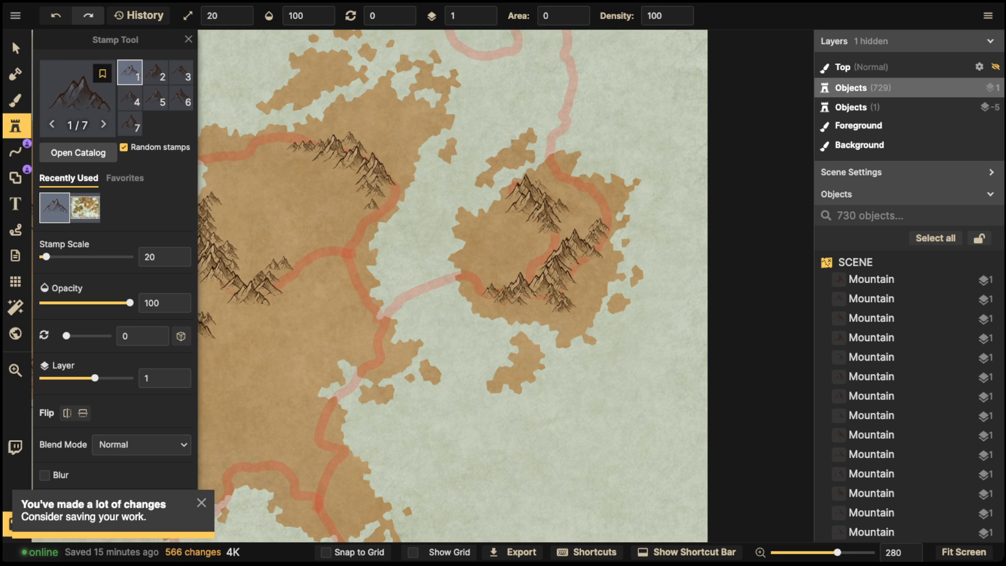
pyautogui.click(538, 177)
# - Switch to the Select tool and save the map
pyautogui.scroll(-10, 371, 184)
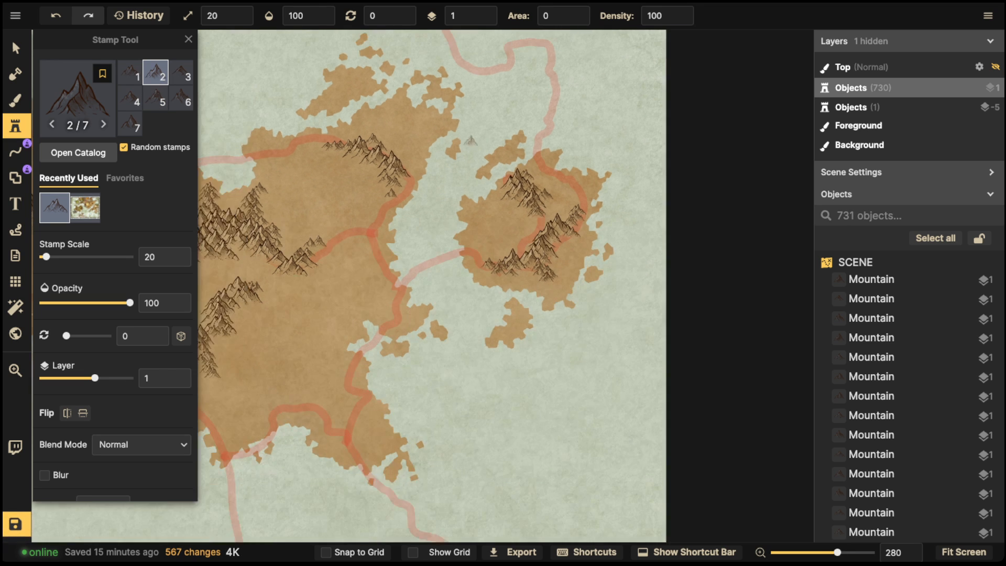
pyautogui.press('space')
pyautogui.moveTo(371, 184); pyautogui.dragTo(603, 162)
pyautogui.scroll(-3, 532, 220)
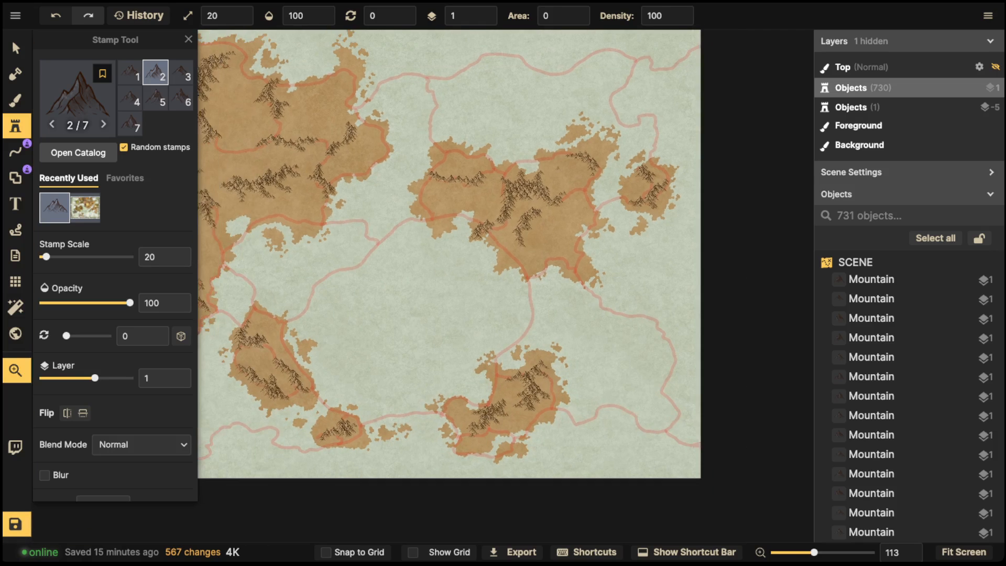
pyautogui.moveTo(533, 221); pyautogui.dragTo(572, 188)
pyautogui.scroll(-2, 453, 216)
pyautogui.moveTo(454, 216); pyautogui.dragTo(518, 241)
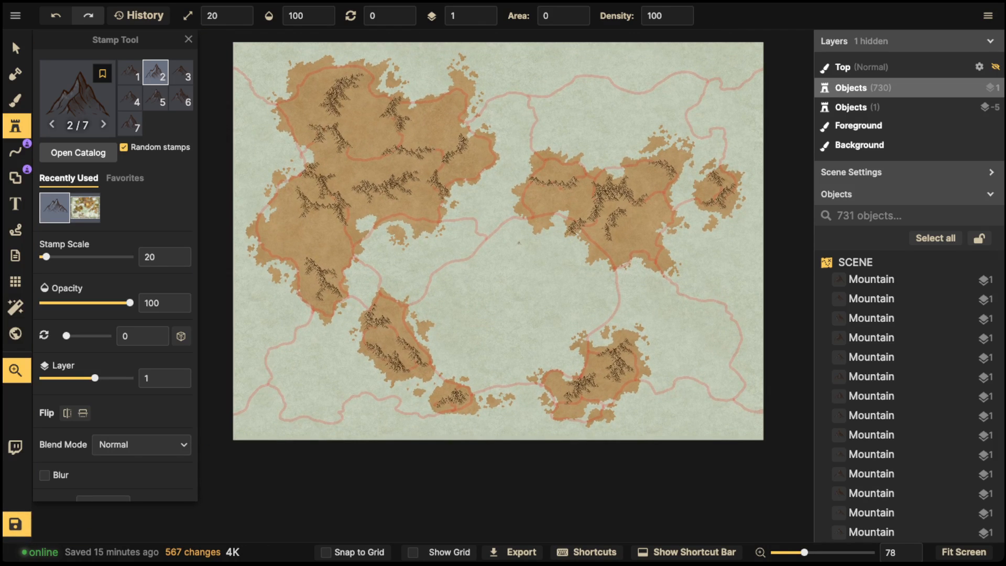
pyautogui.click(16, 48)
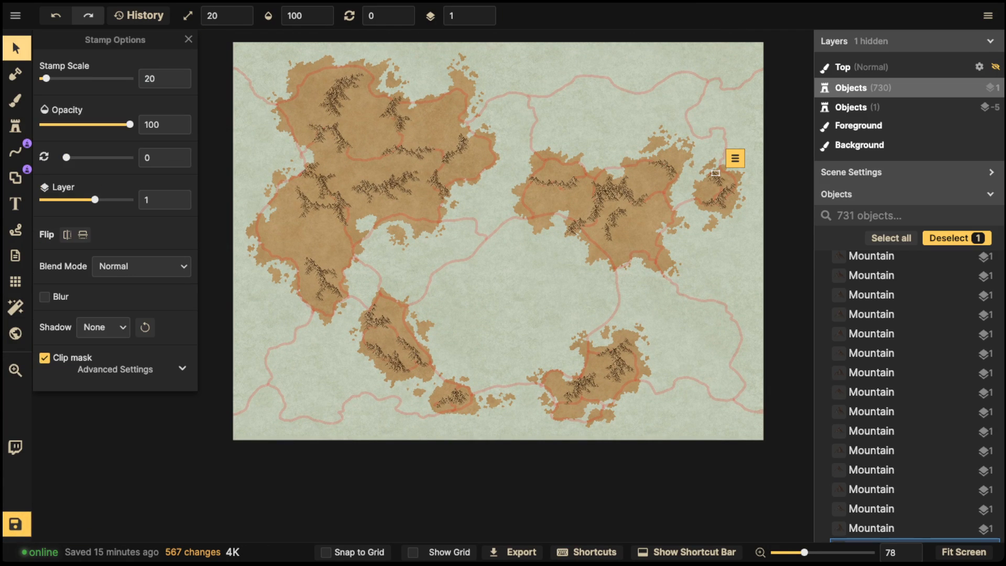
pyautogui.hotkey('ctrl', 's')
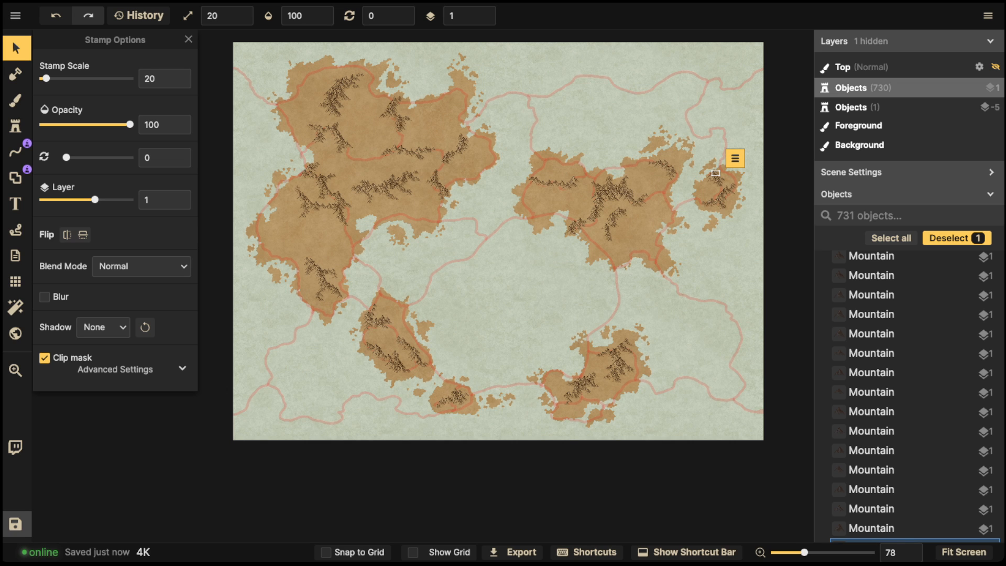
pyautogui.scroll(5, 431, 194)
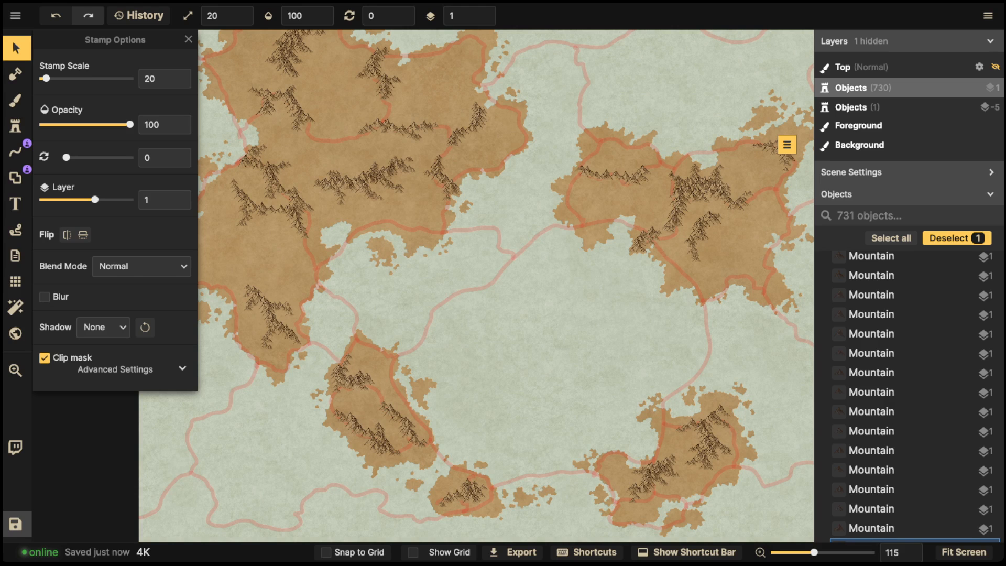
pyautogui.press('space')
pyautogui.moveTo(305, 119); pyautogui.dragTo(369, 115)
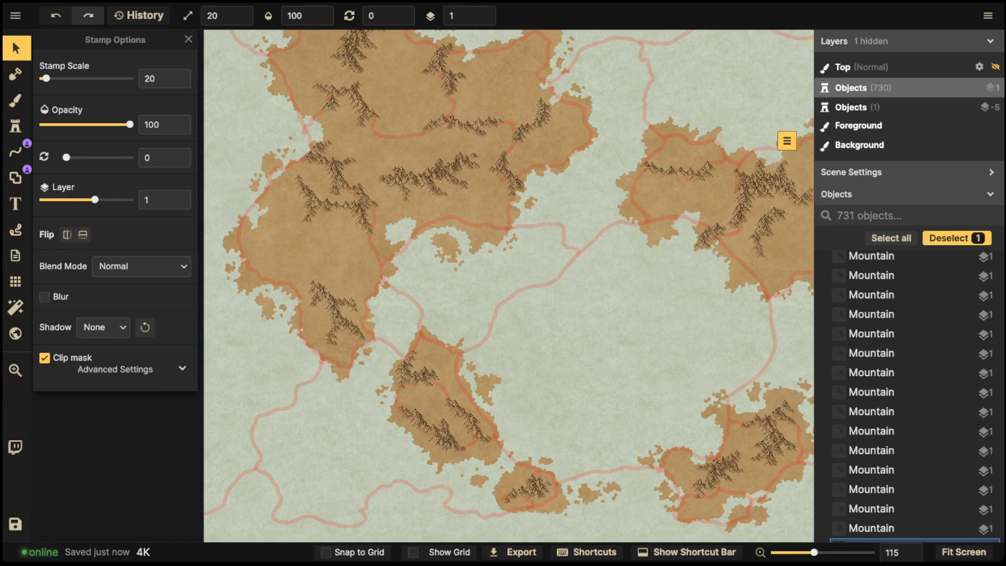
# - Select the Plates group and lower its opacity until the plate boundary lines disappear from the map
pyautogui.scroll(-2, 547, 359)
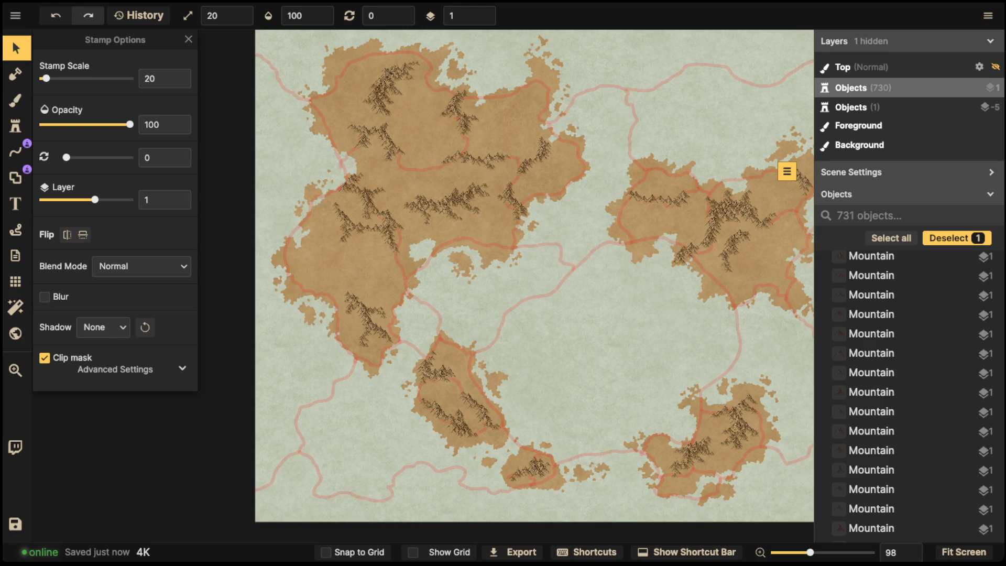
pyautogui.scroll(-1, 908, 286)
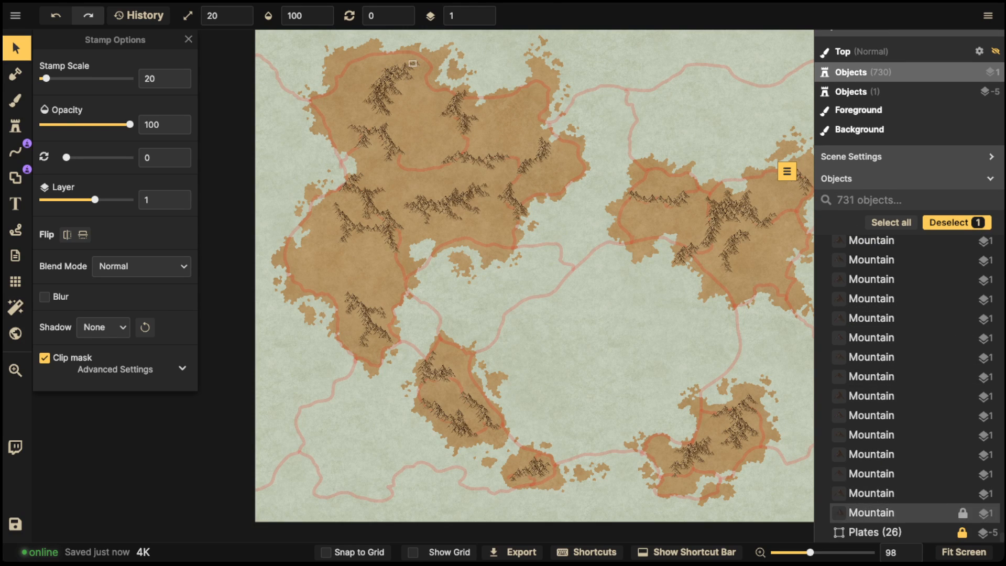
pyautogui.click(875, 531)
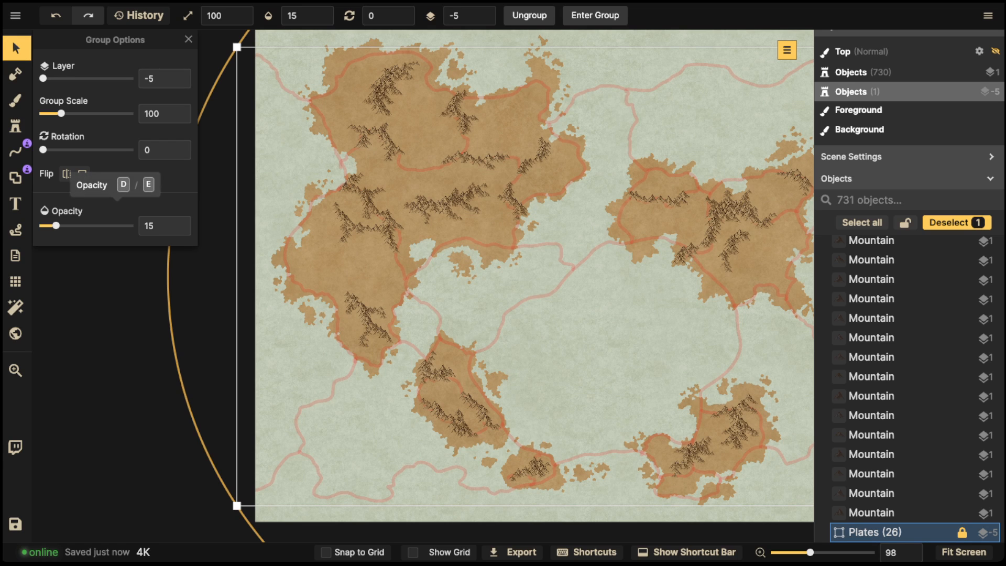
pyautogui.press('d')
pyautogui.press('Escape')
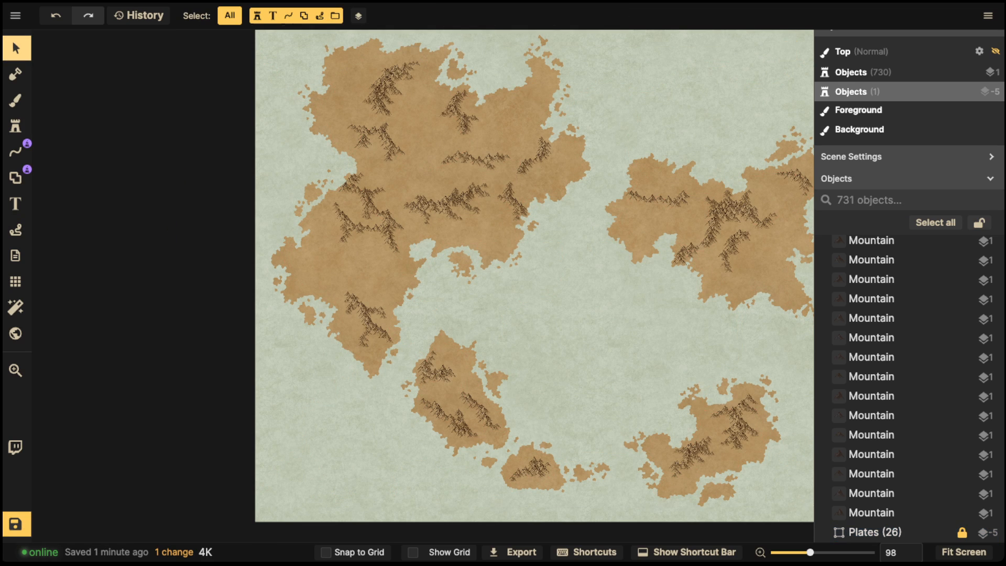
pyautogui.scroll(-3, 534, 275)
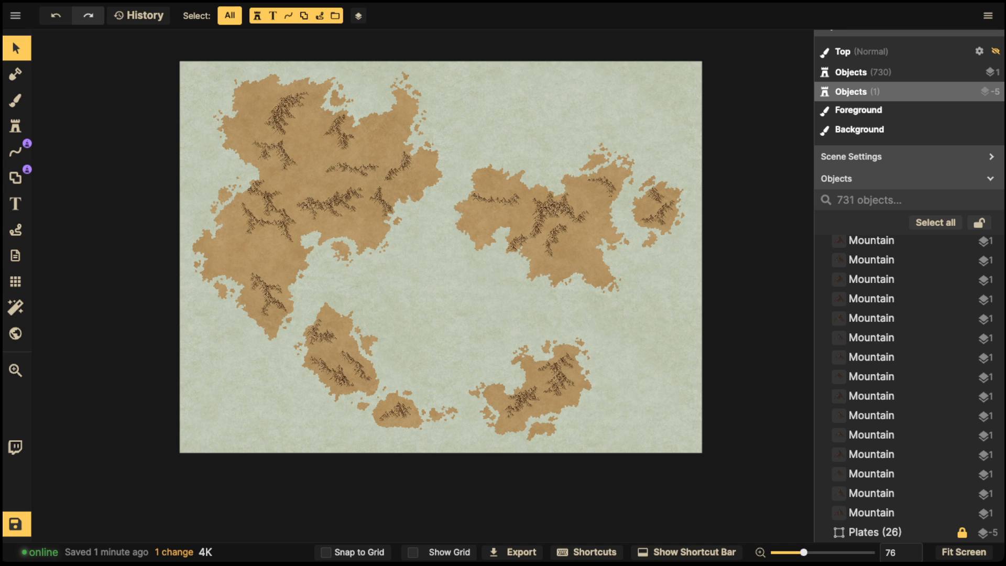
# - Try to shift the large northwestern continent slightly east with the Mask Tool's Move Area option
pyautogui.click(15, 74)
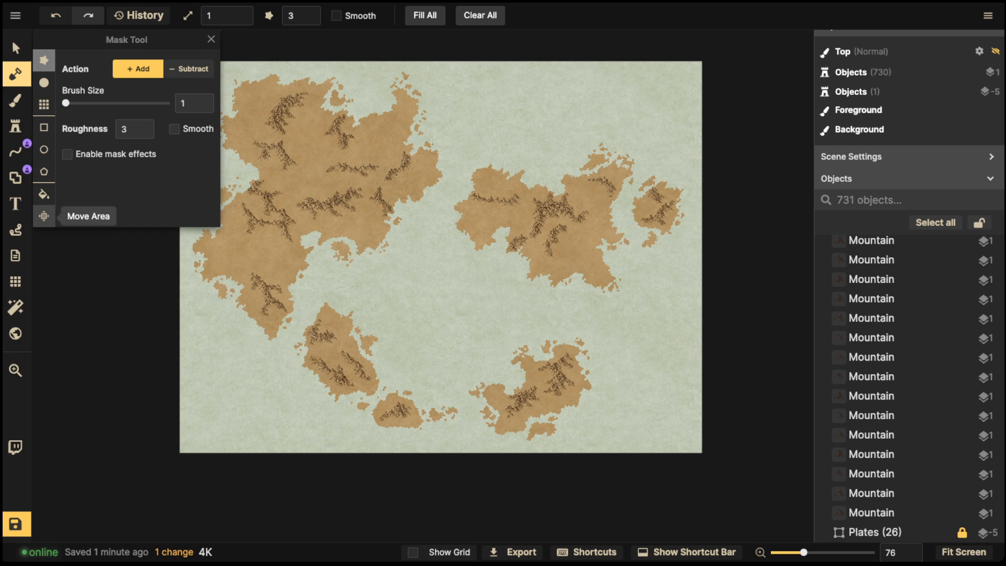
pyautogui.click(44, 215)
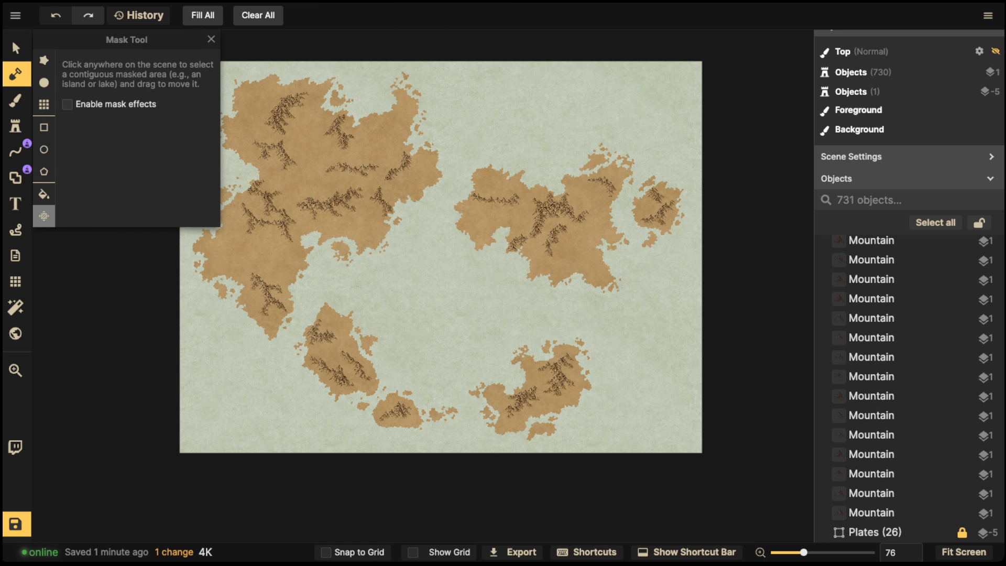
pyautogui.click(309, 183)
pyautogui.moveTo(309, 183); pyautogui.dragTo(326, 185)
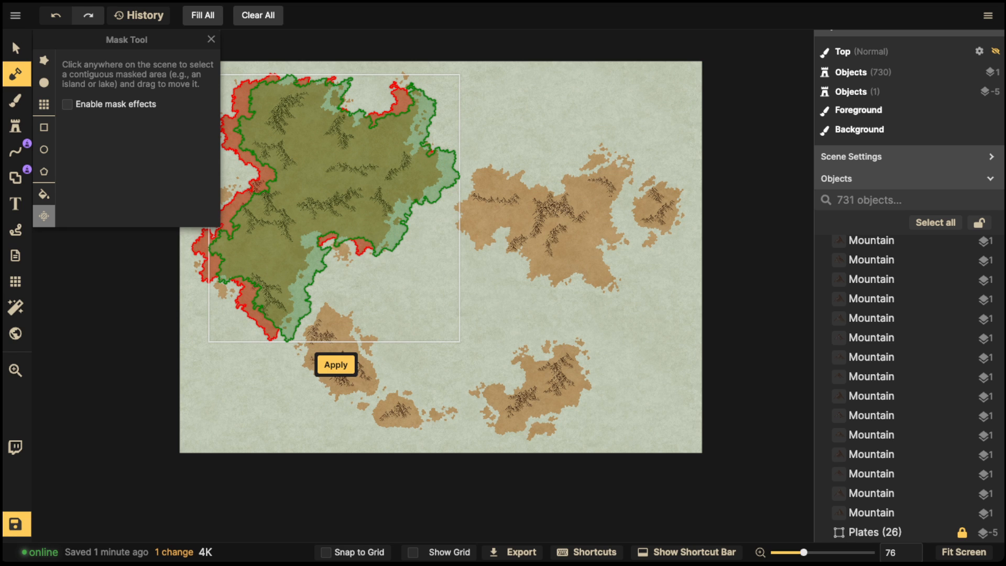
# - Undo the continent shift and the opacity change on the Plates group, keeping all placed mountains
pyautogui.click(56, 15)
pyautogui.click(315, 212)
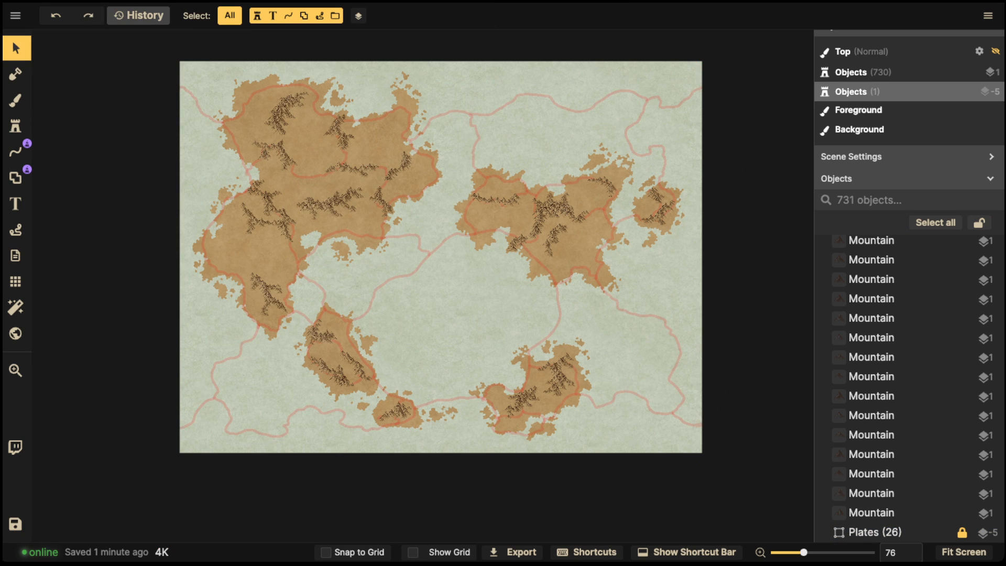
pyautogui.click(56, 15)
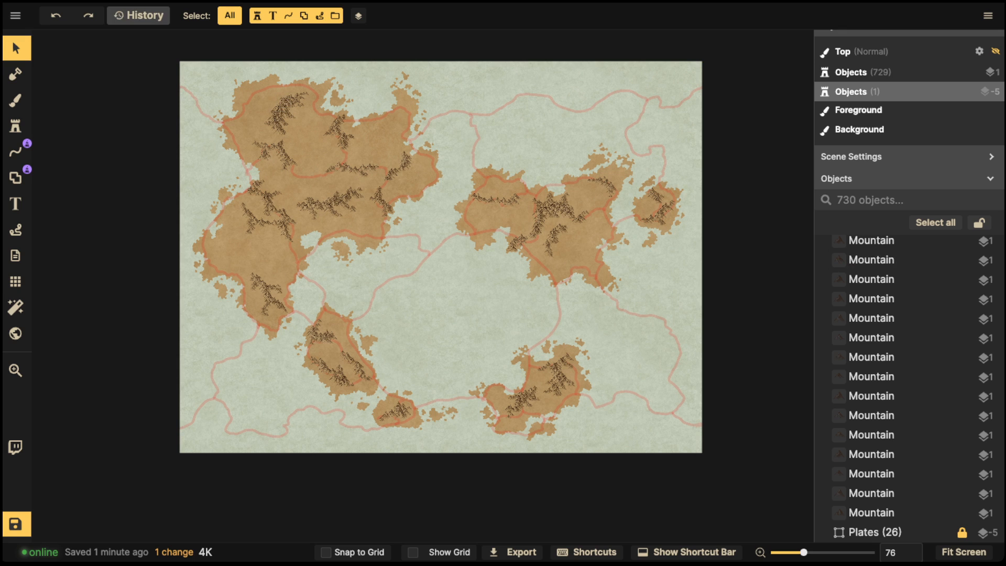
pyautogui.click(88, 15)
pyautogui.click(88, 16)
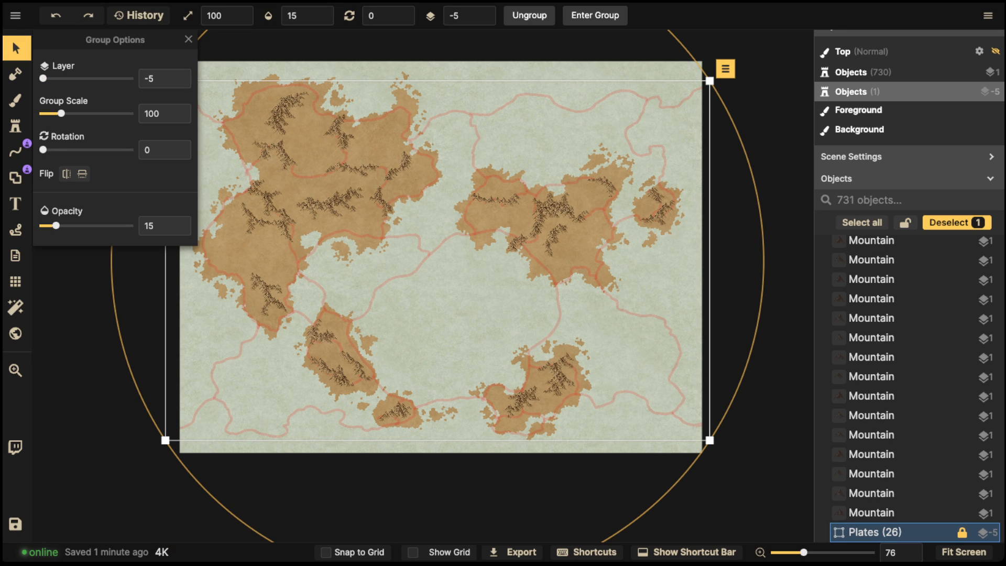
pyautogui.click(16, 48)
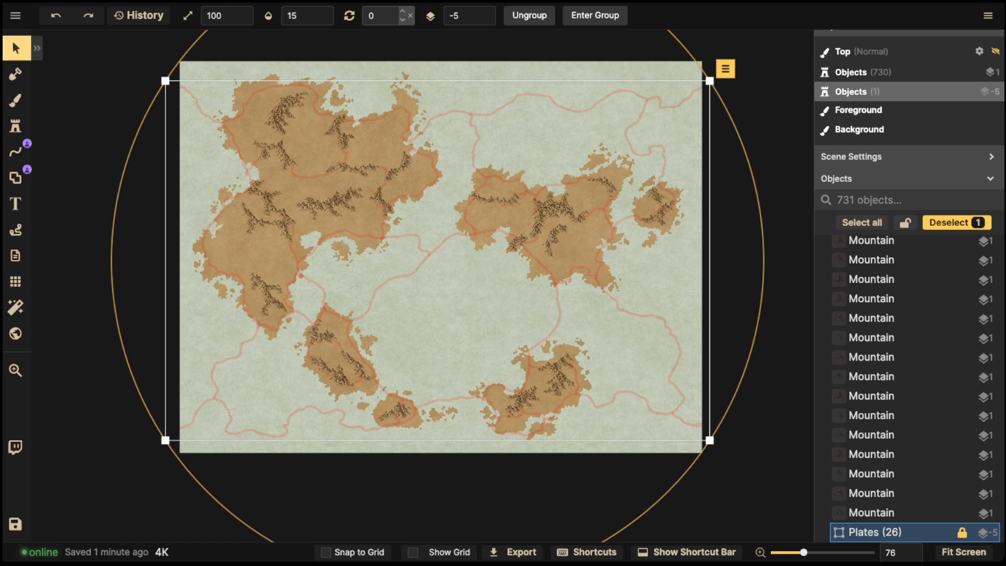
# - Start defining a new map from a region of the current one using the Grid tool
pyautogui.click(16, 282)
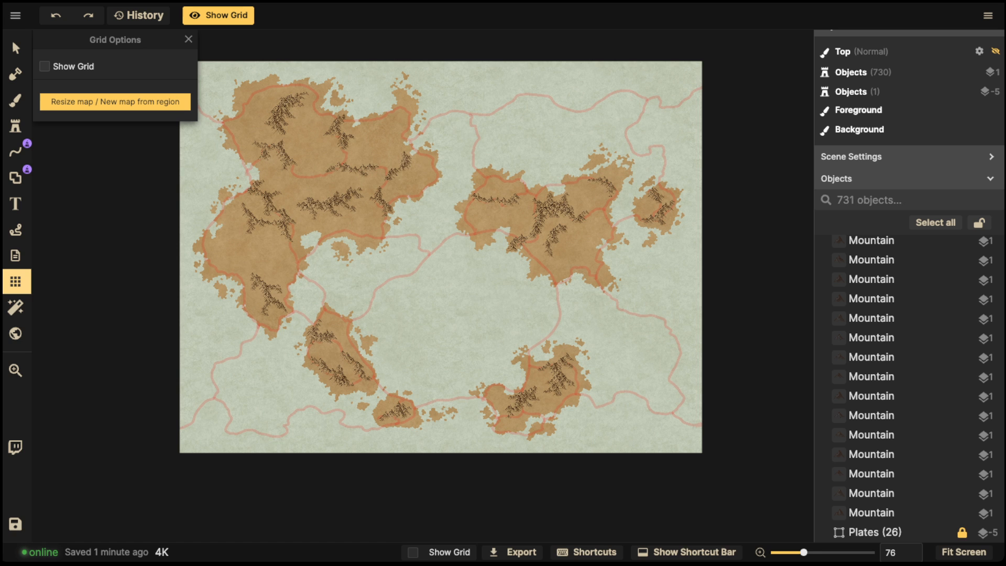
pyautogui.scroll(5, 205, 234)
pyautogui.press('space')
pyautogui.moveTo(293, 236); pyautogui.dragTo(70, 262)
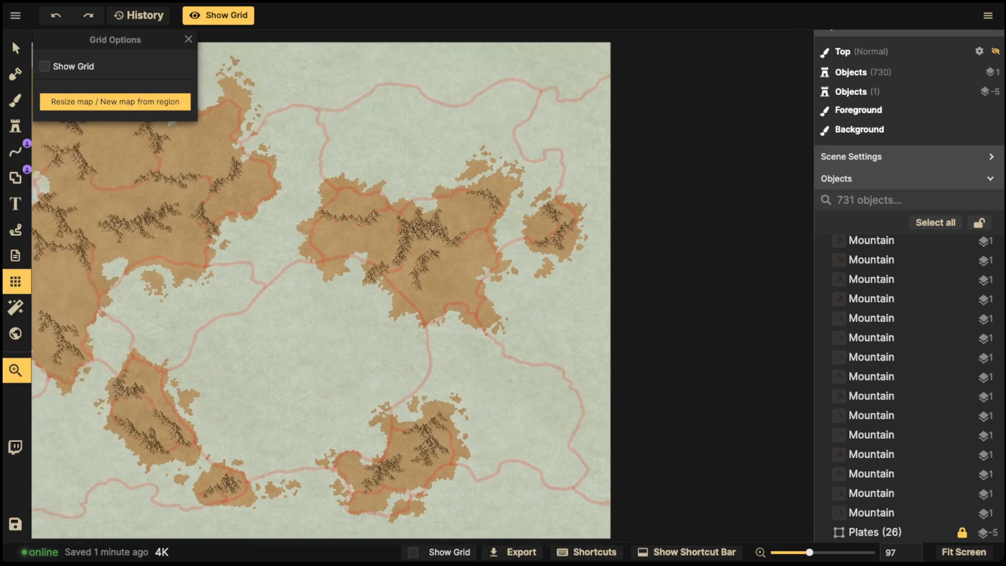
pyautogui.moveTo(335, 272); pyautogui.dragTo(676, 282)
pyautogui.click(116, 101)
pyautogui.scroll(-2, 271, 117)
pyautogui.scroll(-3, 305, 129)
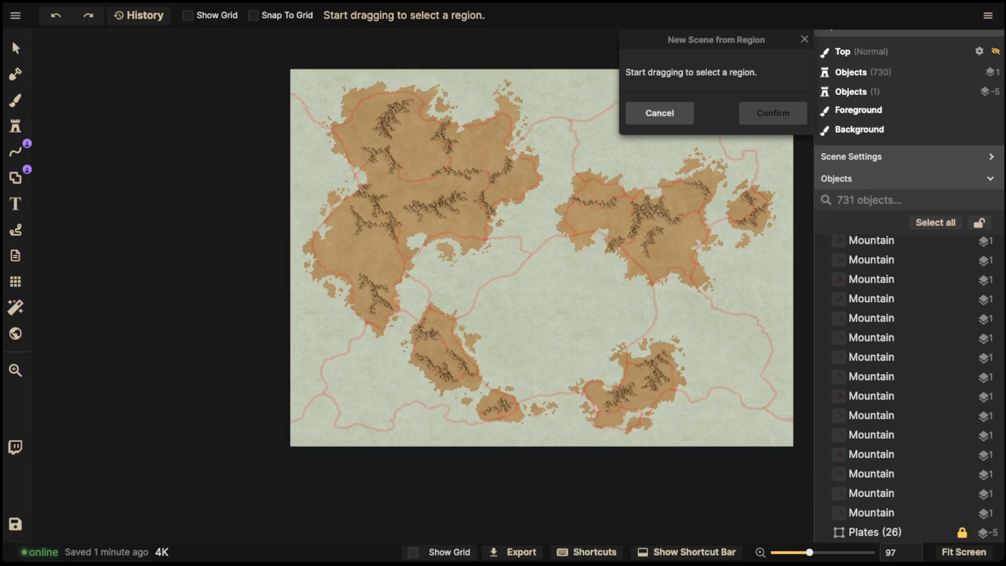
# - Try out a grid-snapped region 40 wide and 30 high with left at -1, and hide the grid again
pyautogui.click(188, 15)
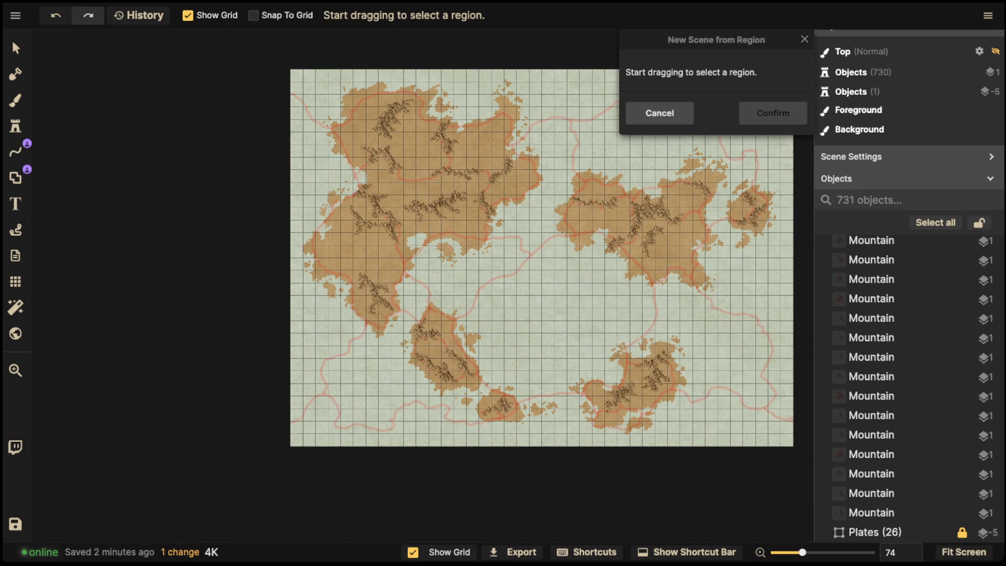
pyautogui.click(253, 15)
pyautogui.scroll(-1, 335, 81)
pyautogui.moveTo(346, 105); pyautogui.dragTo(217, 110)
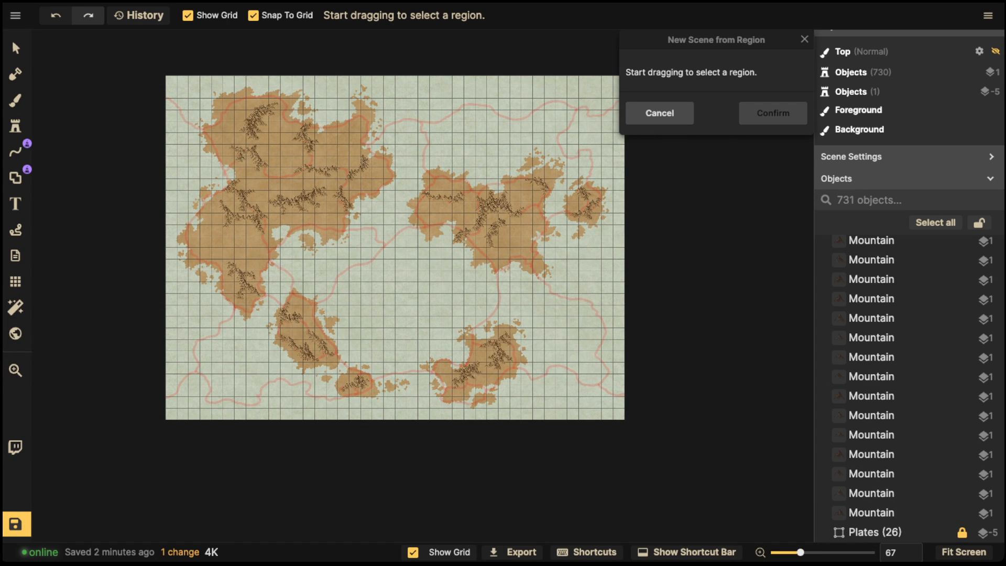
pyautogui.moveTo(152, 75); pyautogui.dragTo(619, 419)
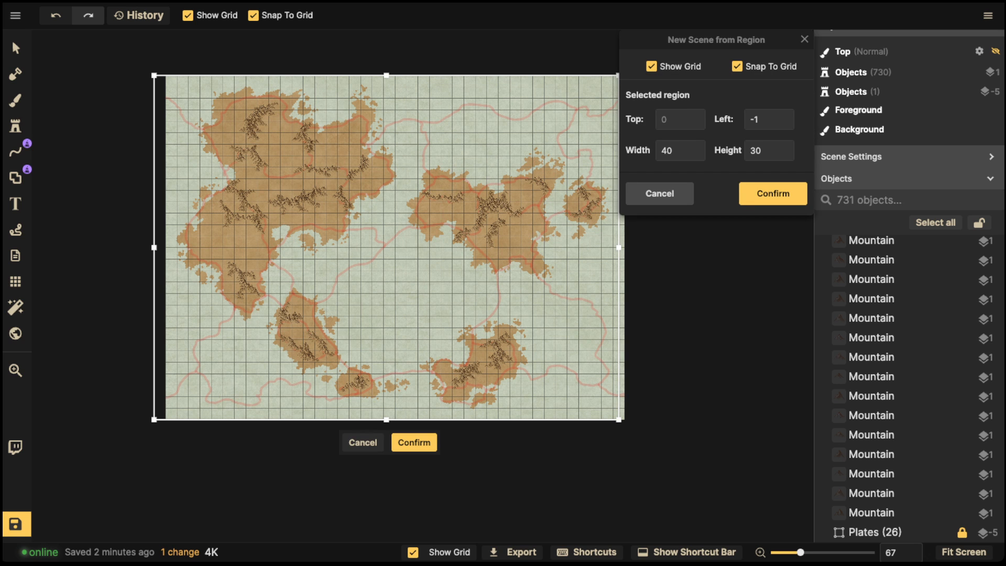
pyautogui.press('Escape')
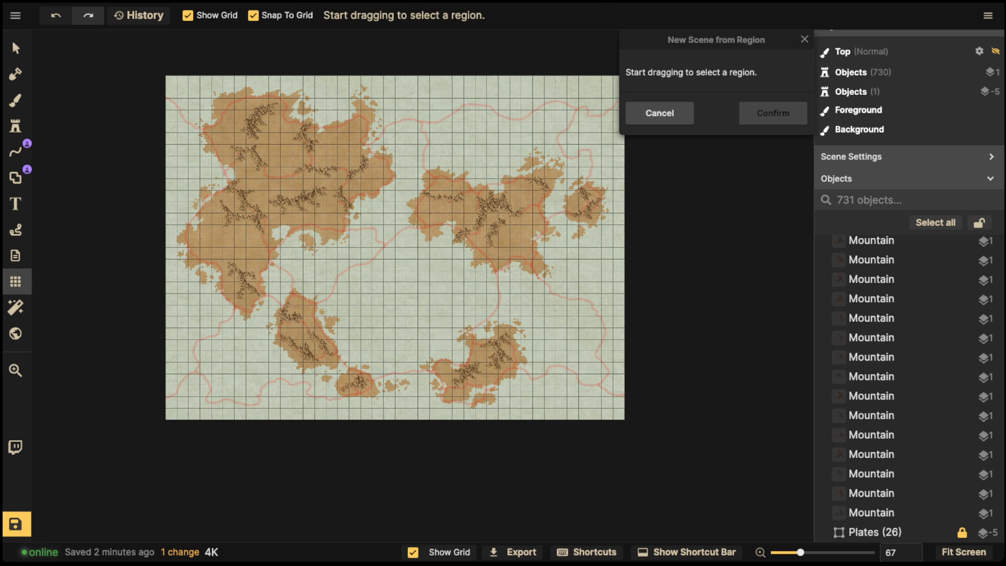
pyautogui.click(15, 282)
pyautogui.click(44, 67)
# - Set the opacity of the Plates group to 0 and close its options
pyautogui.click(16, 48)
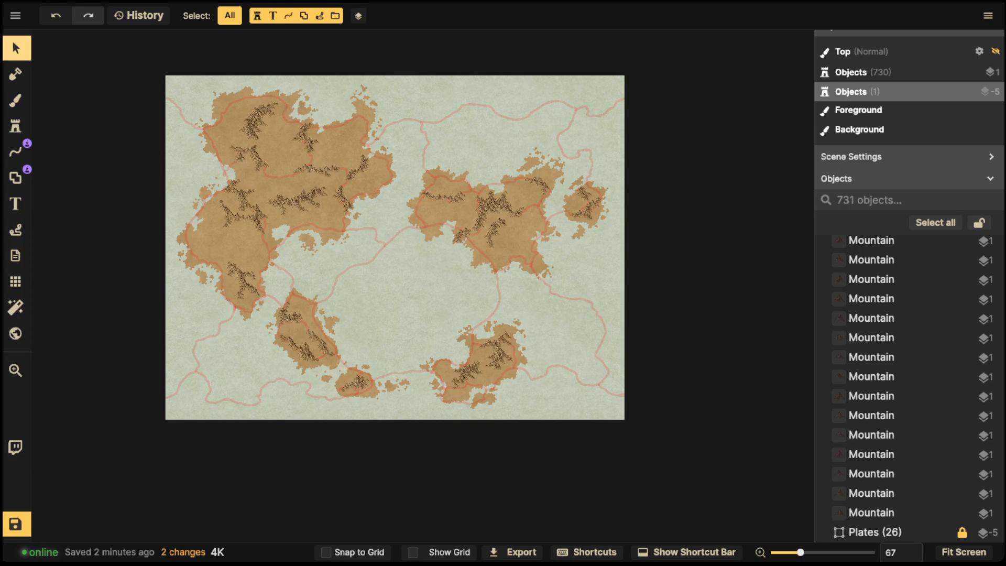
pyautogui.click(875, 531)
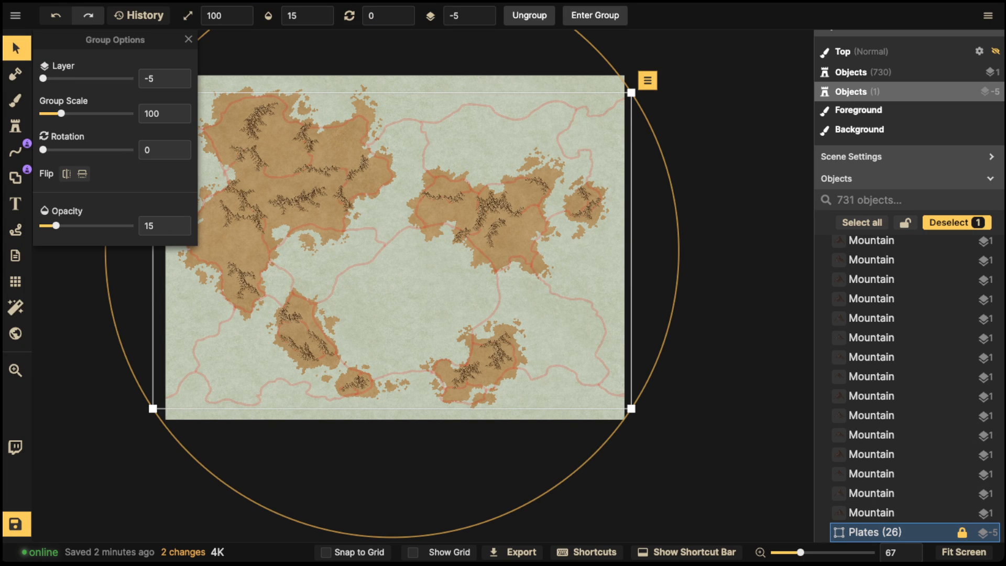
pyautogui.click(299, 16)
pyautogui.write('0')
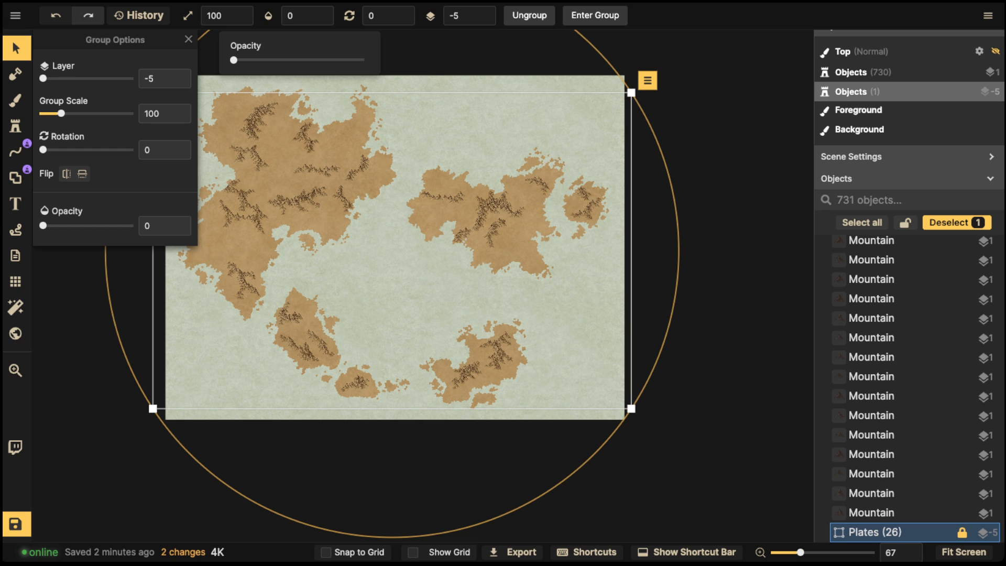
pyautogui.click(188, 40)
pyautogui.scroll(2, 278, 211)
pyautogui.moveTo(238, 200); pyautogui.dragTo(359, 211)
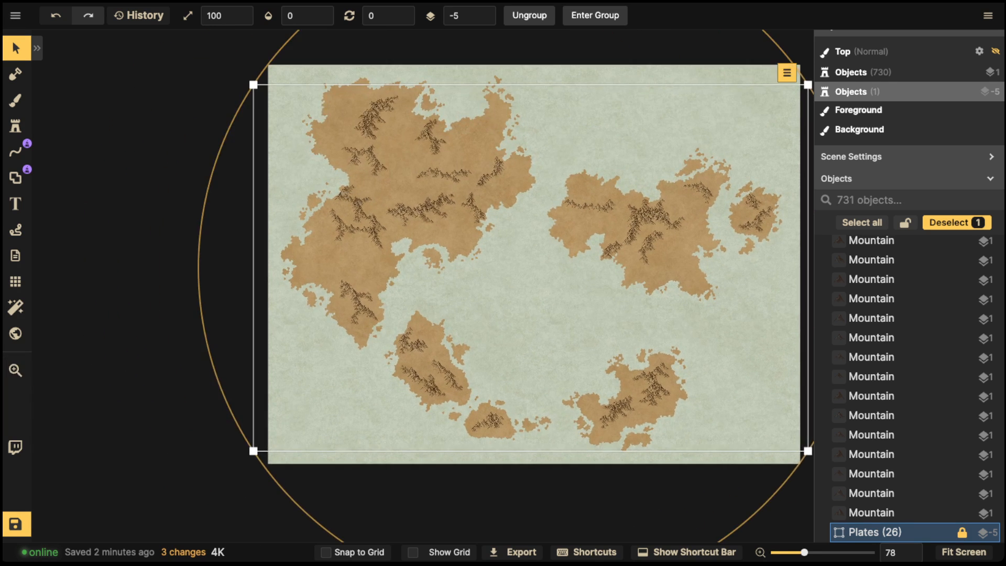
# - Look over the mountain stamps in the Parchment World catalog, including Small Mountains
pyautogui.scroll(4, 359, 210)
pyautogui.scroll(1, 356, 210)
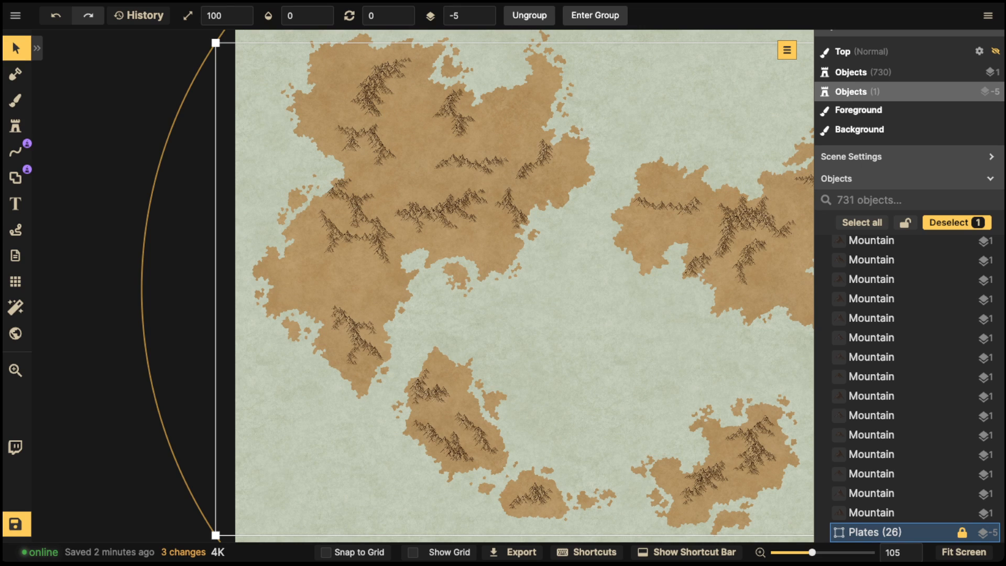
pyautogui.click(15, 126)
pyautogui.click(77, 99)
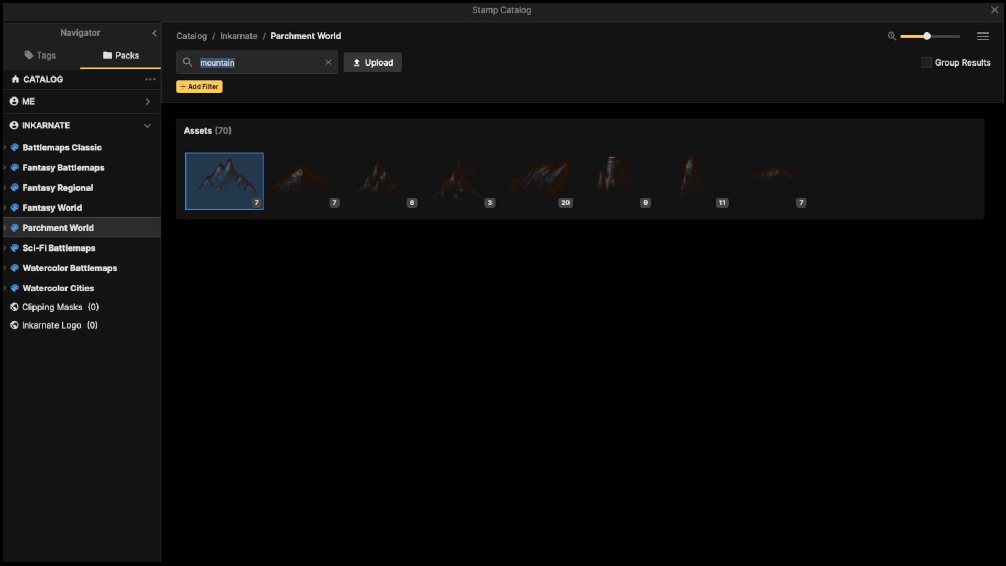
pyautogui.moveTo(301, 178)
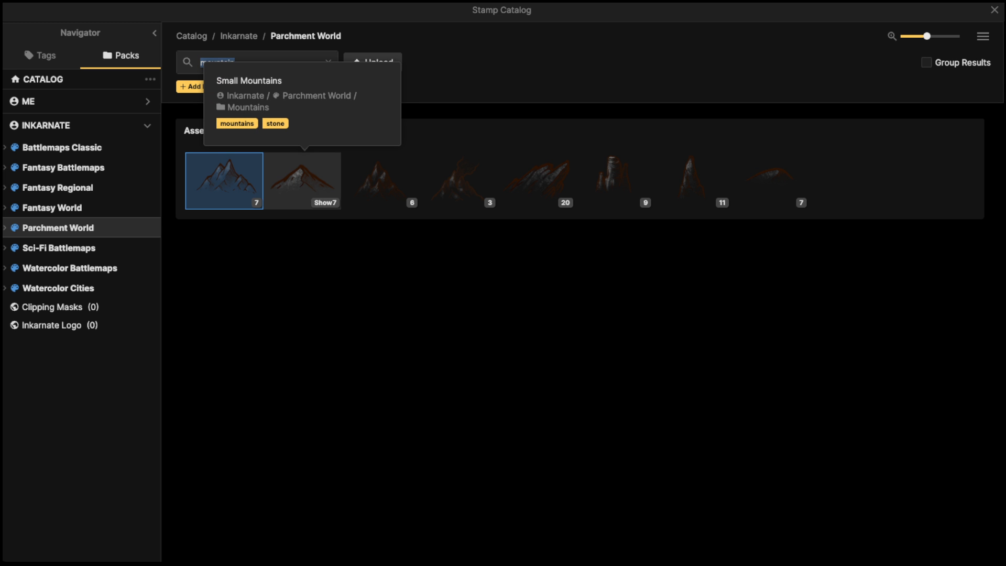
pyautogui.click(302, 178)
# - Search the Parchment World stamp catalog for "hill" and choose the first set of nine hill stamps
pyautogui.scroll(5, 503, 283)
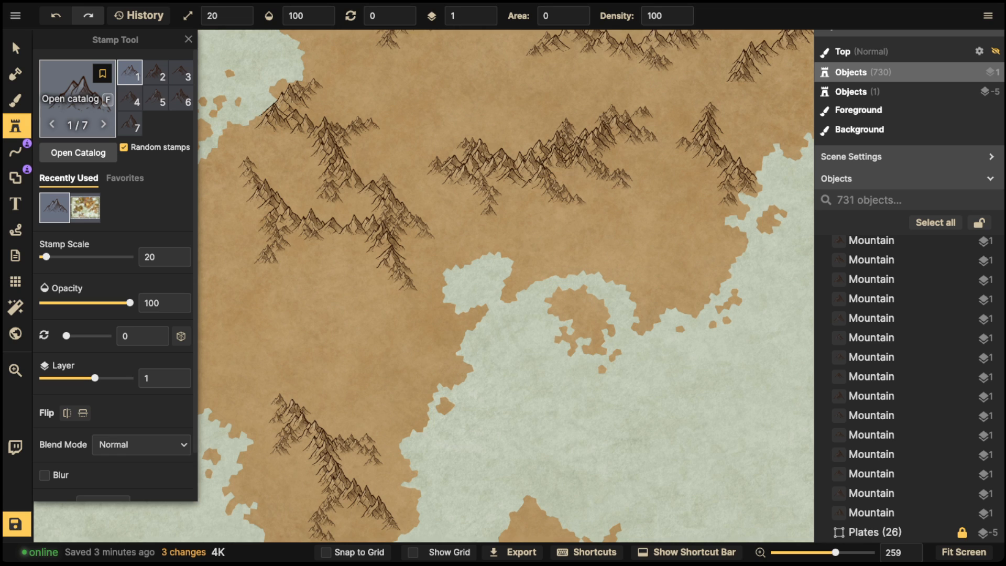
pyautogui.click(77, 87)
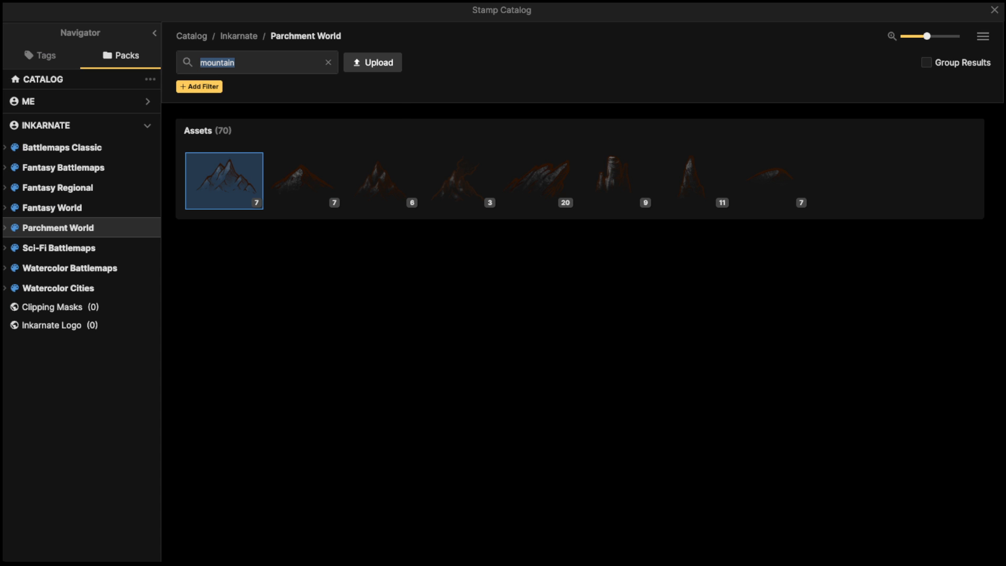
pyautogui.write('hill')
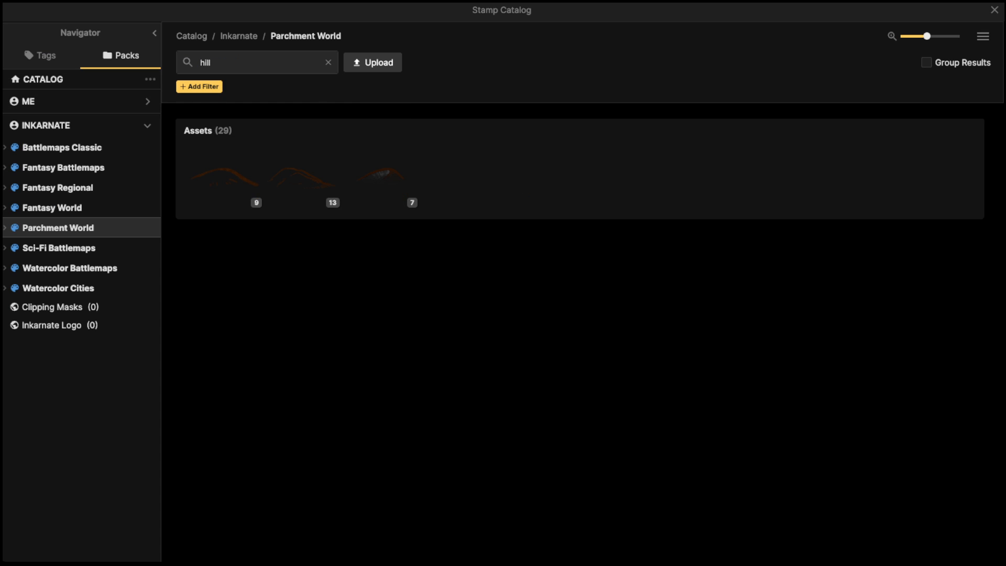
pyautogui.click(225, 178)
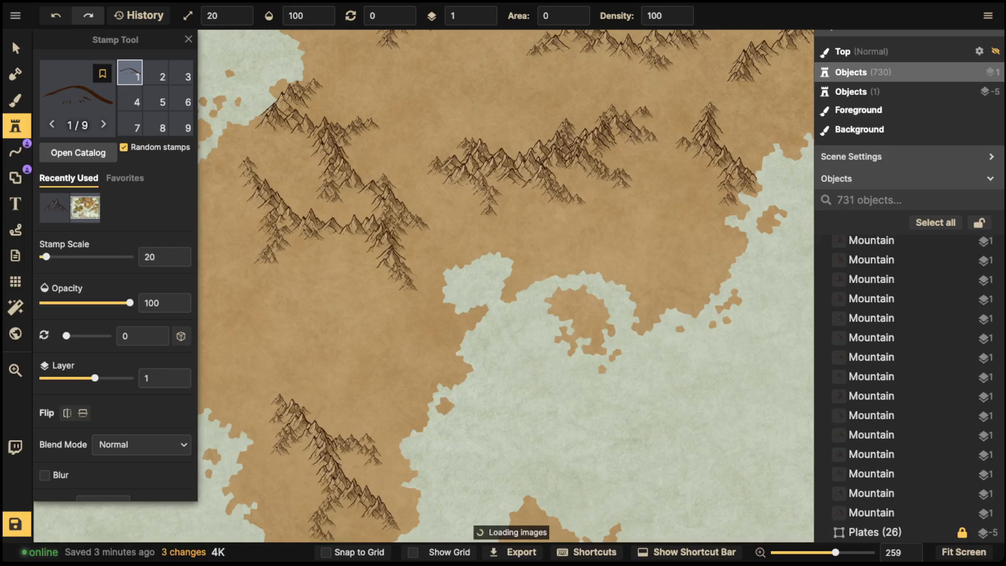
# - Set the hill stamp's scale to 30, judging its size against the western continent's mountain ranges
pyautogui.scroll(5, 317, 185)
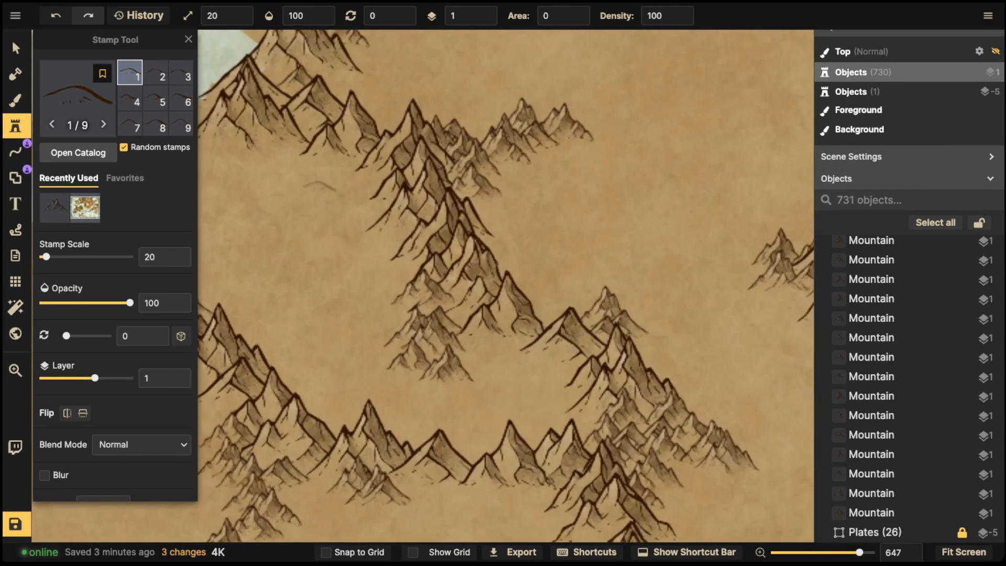
pyautogui.scroll(2, 320, 184)
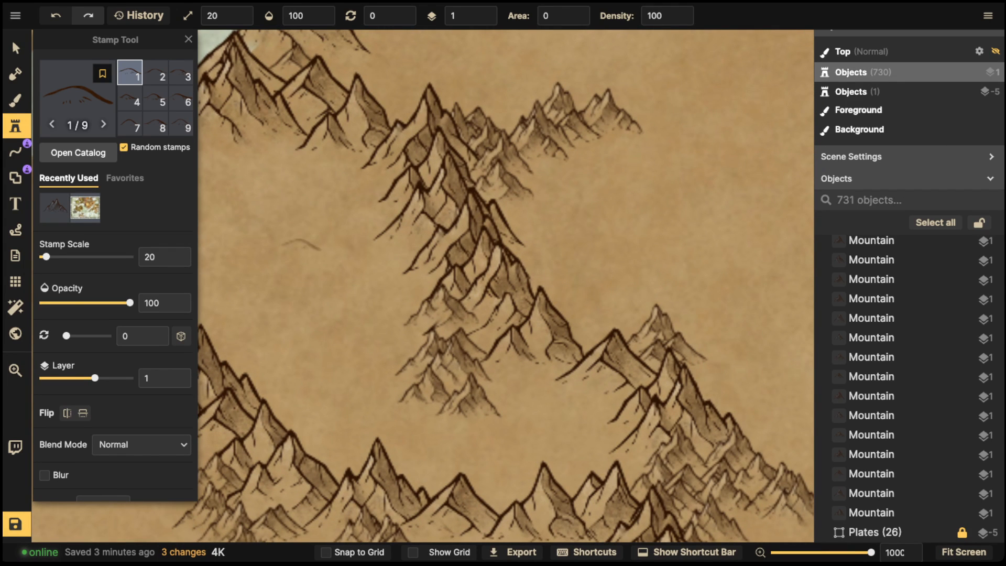
pyautogui.scroll(15, 304, 234)
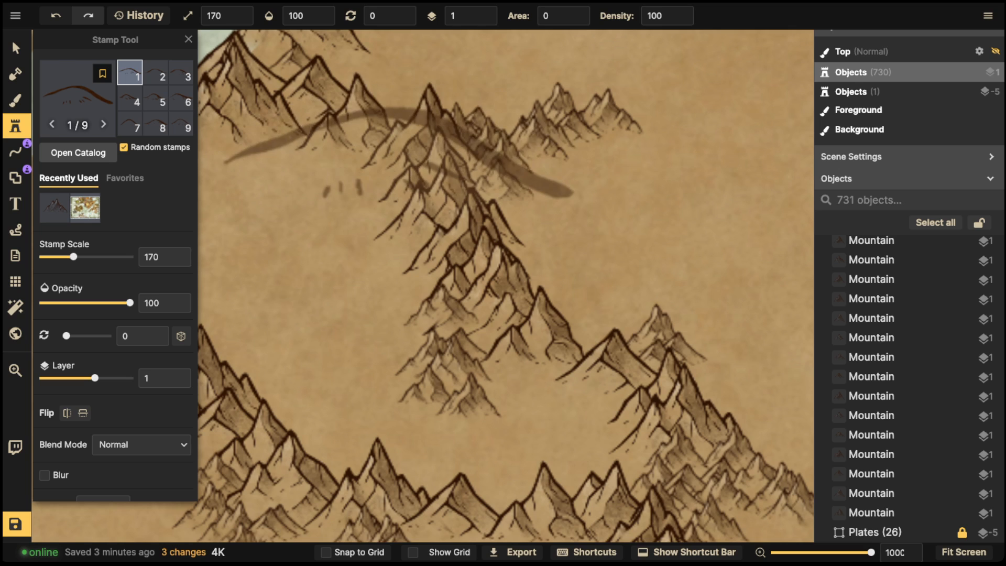
pyautogui.scroll(-5, 393, 168)
pyautogui.scroll(-15, 392, 168)
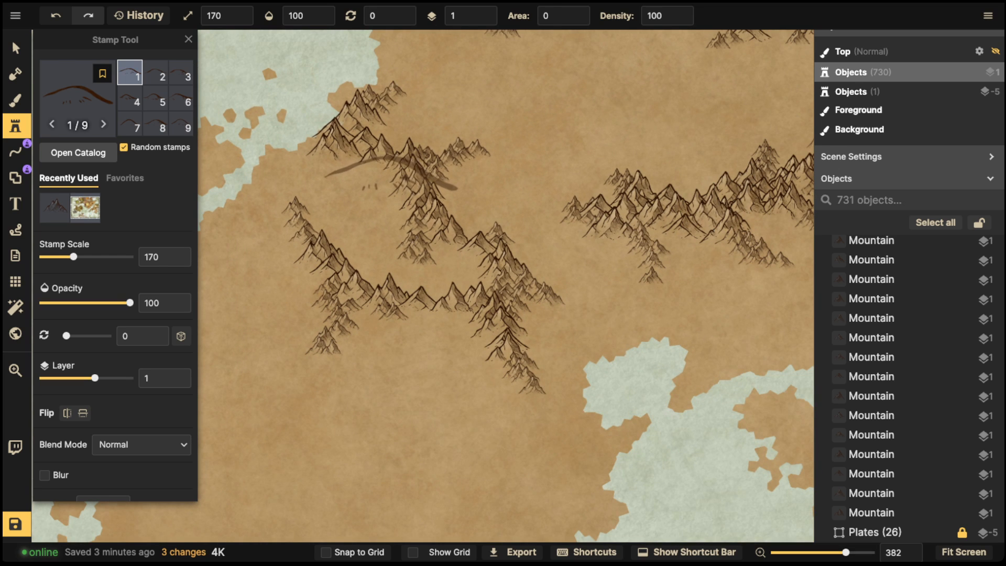
pyautogui.scroll(1, 393, 167)
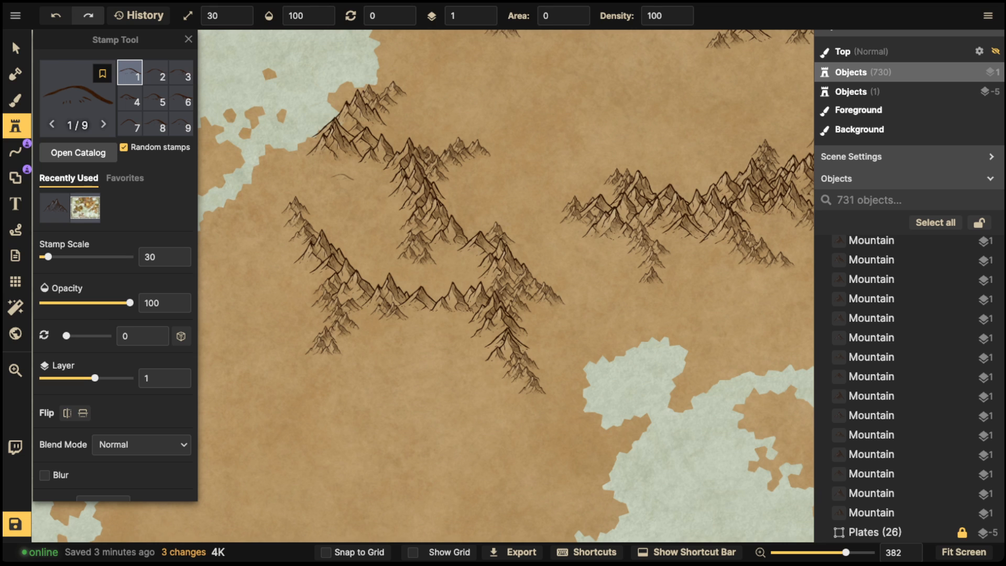
# - Stamp scale-30 hills between and below the branches at the eastern end of the continent's long central mountain range
pyautogui.press('space')
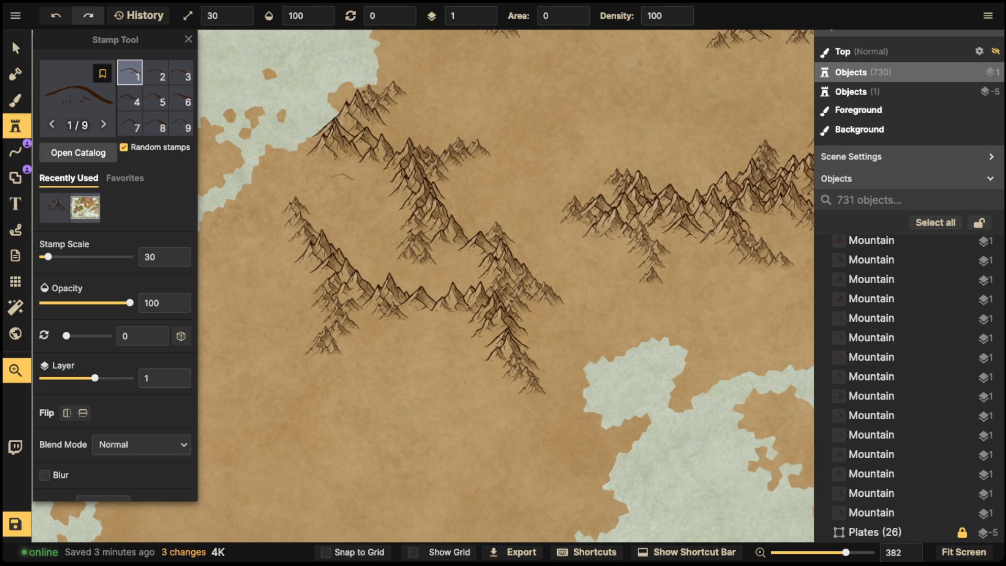
pyautogui.moveTo(343, 177); pyautogui.dragTo(52, 207)
pyautogui.click(567, 199)
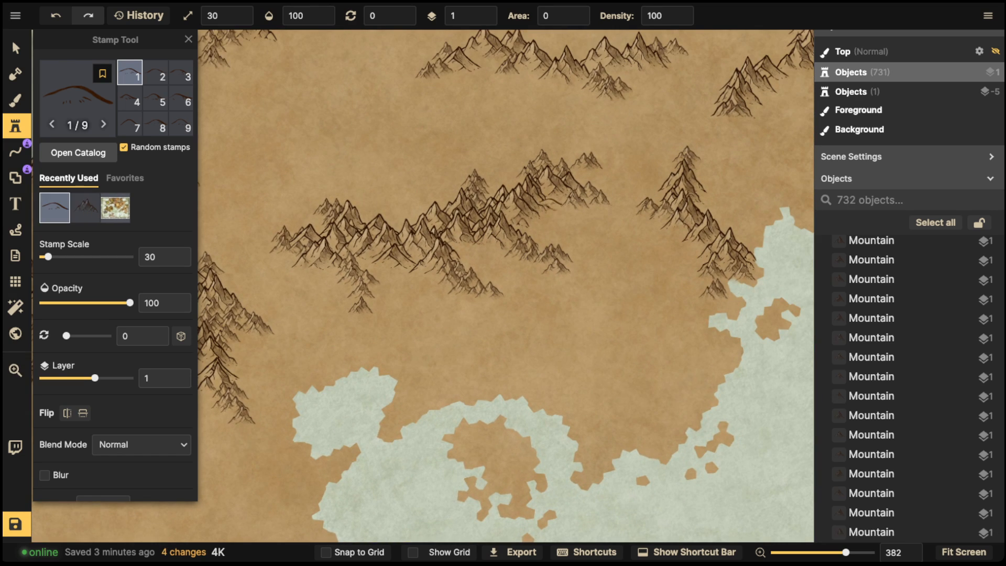
pyautogui.click(550, 205)
pyautogui.click(543, 209)
pyautogui.click(541, 213)
pyautogui.click(535, 215)
pyautogui.click(524, 217)
pyautogui.click(519, 221)
pyautogui.click(516, 227)
pyautogui.click(523, 234)
pyautogui.click(532, 239)
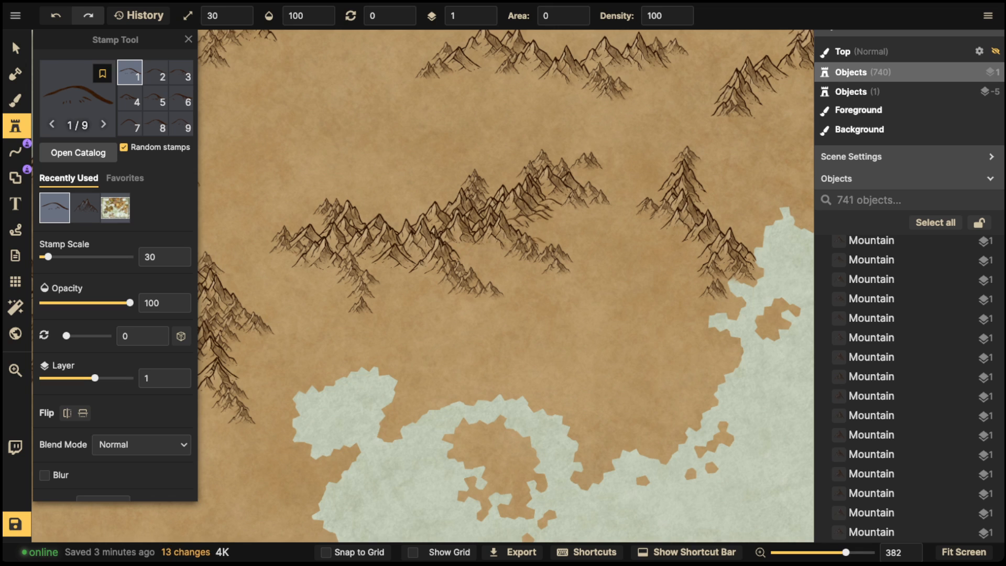
pyautogui.click(543, 242)
pyautogui.click(548, 248)
pyautogui.click(559, 215)
pyautogui.click(549, 219)
pyautogui.click(540, 223)
pyautogui.click(532, 224)
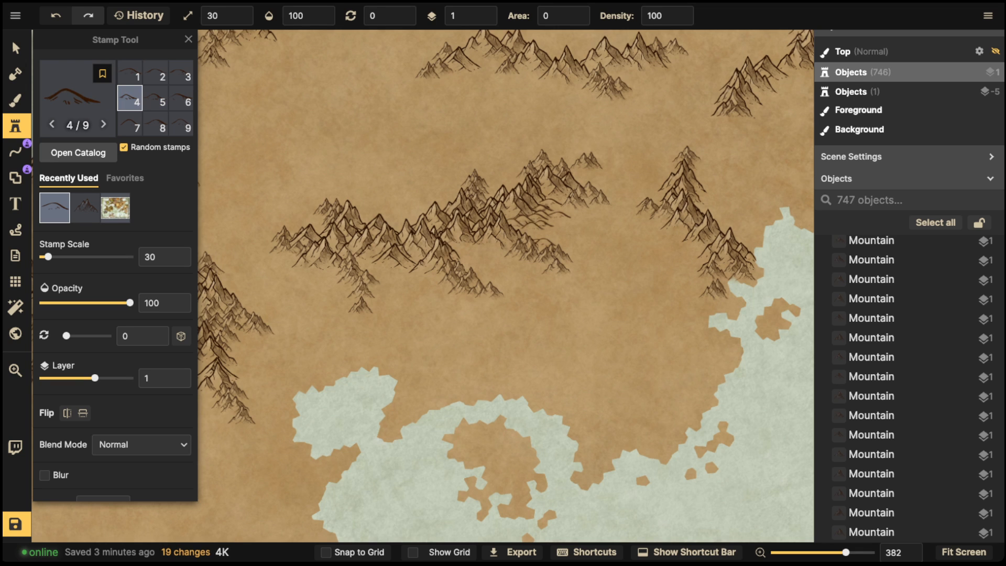
# - Stamp scale-30 hills along the southeastern foot of the northeastern mountain range, down to its southwestern end
pyautogui.moveTo(624, 173); pyautogui.dragTo(444, 246)
pyautogui.click(675, 92)
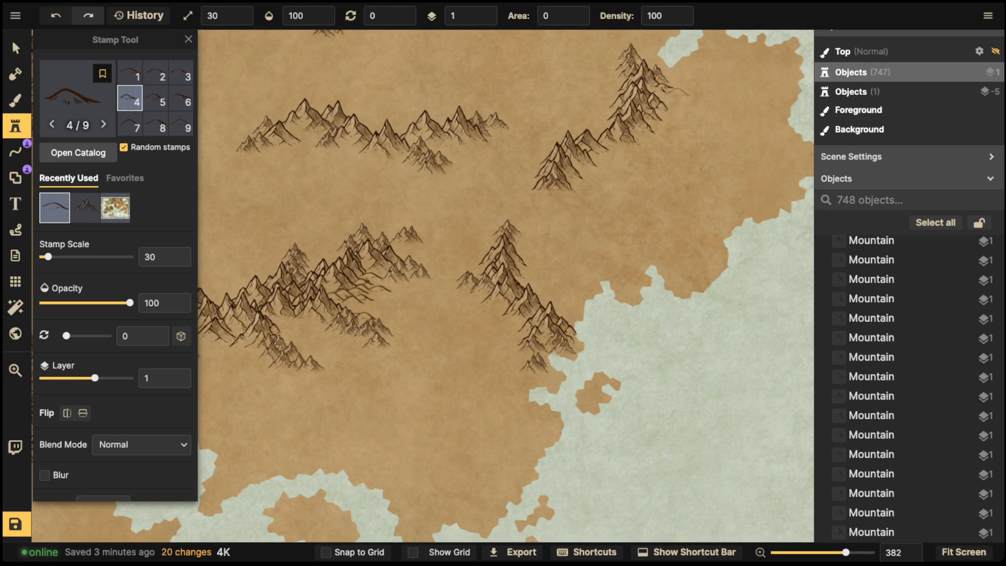
pyautogui.click(670, 95)
pyautogui.click(663, 97)
pyautogui.click(660, 103)
pyautogui.moveTo(665, 105)
pyautogui.mouseDown()
pyautogui.moveTo(625, 133)
pyautogui.moveTo(569, 184)
pyautogui.mouseUp()
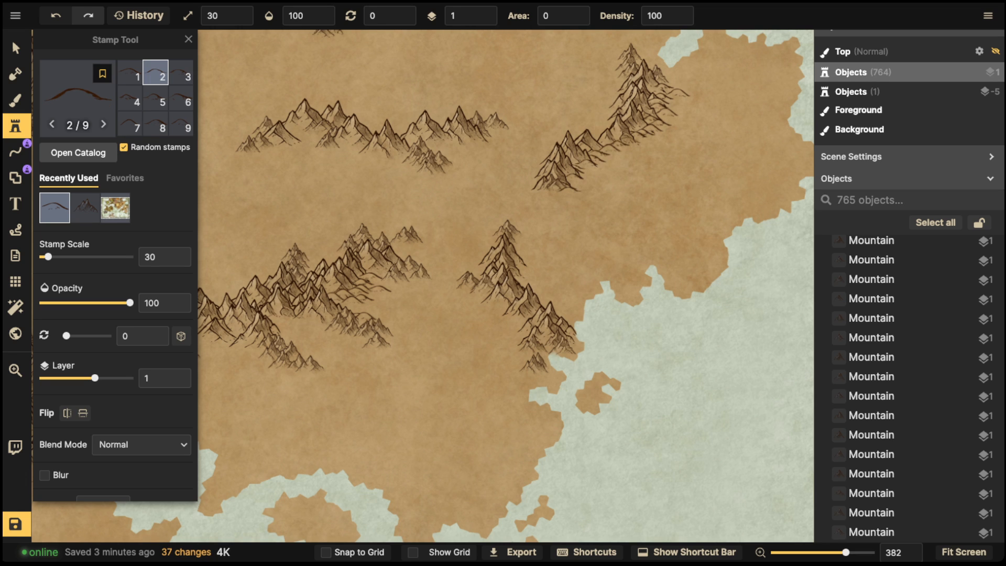
# - Undo the last three hills, restamp the northeastern range's southwestern foot, and add loose hill clusters east and south of the range
pyautogui.hotkey('ctrl', 'z')
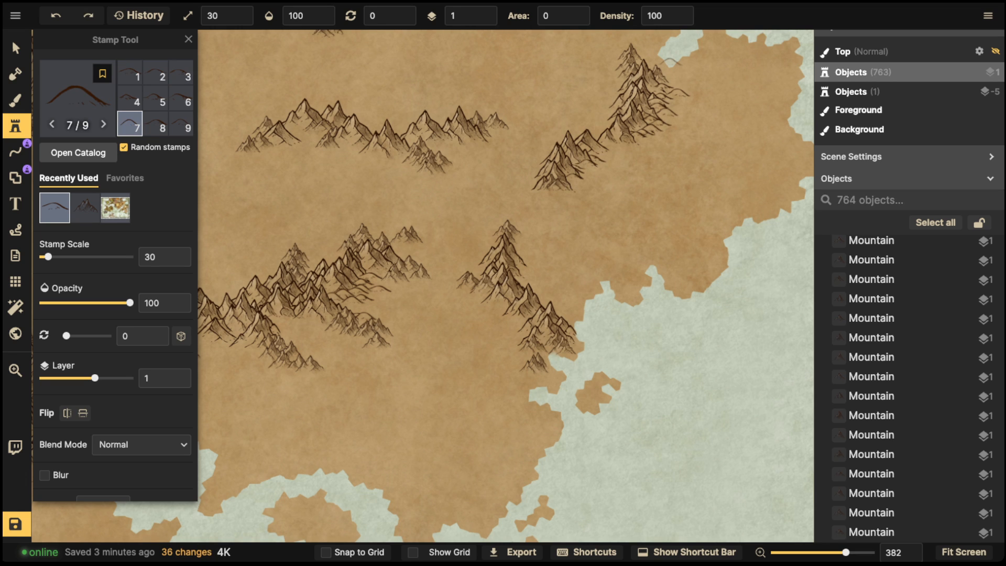
pyautogui.hotkey('ctrl', 'z')
pyautogui.hotkey('ctrl', 'z')
pyautogui.moveTo(587, 169); pyautogui.dragTo(571, 181)
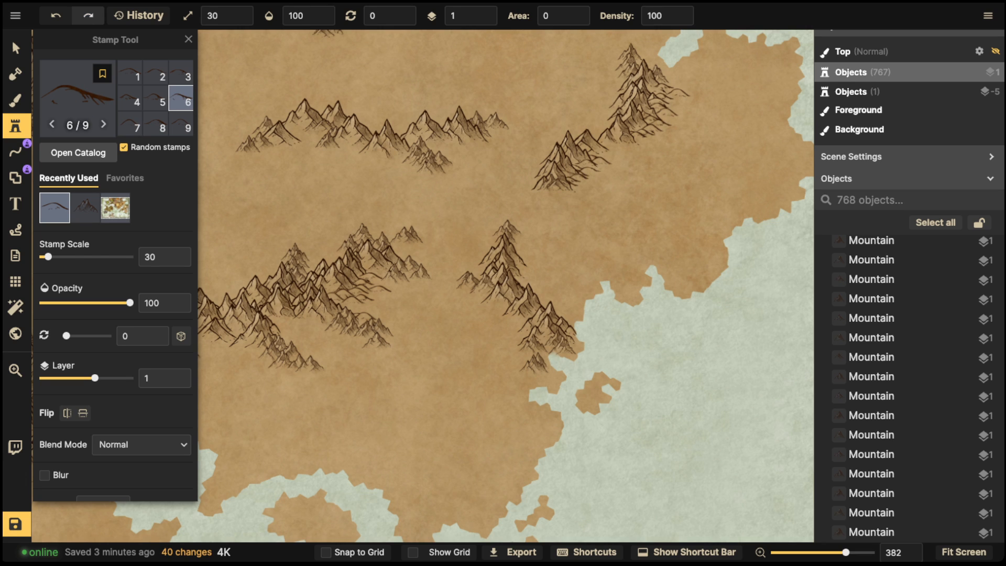
pyautogui.moveTo(707, 100); pyautogui.dragTo(694, 130)
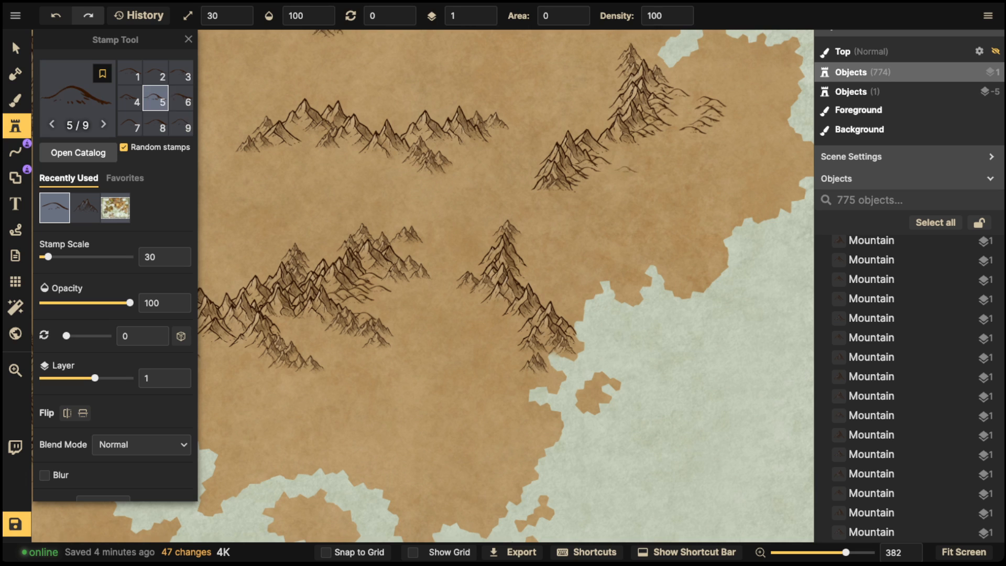
pyautogui.moveTo(626, 168); pyautogui.dragTo(612, 177)
# - Set the hill stamp's scale to 15 and scatter small hills around the cluster south of the northeastern range
pyautogui.click(241, 20)
pyautogui.click(241, 19)
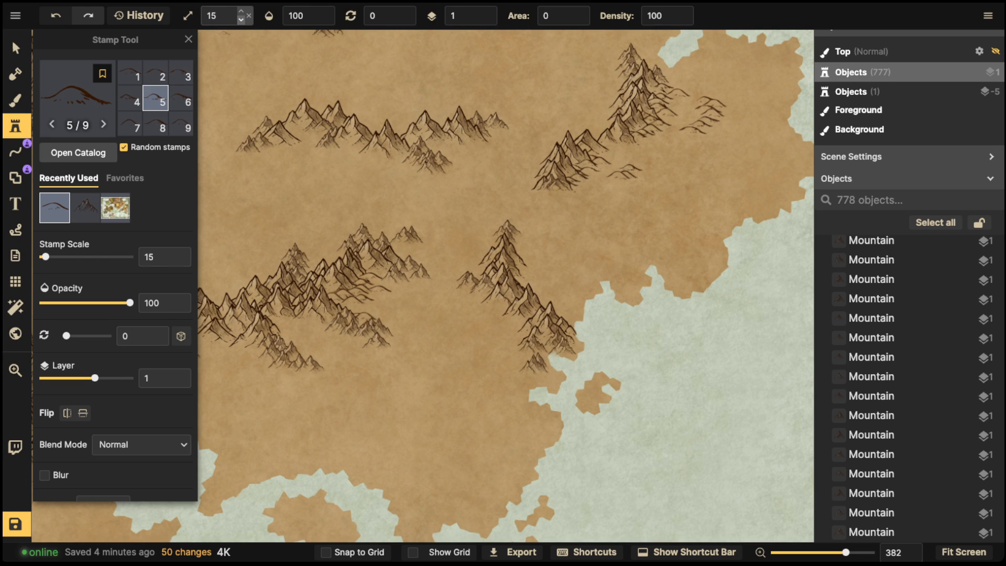
pyautogui.click(657, 173)
pyautogui.click(663, 175)
pyautogui.click(657, 179)
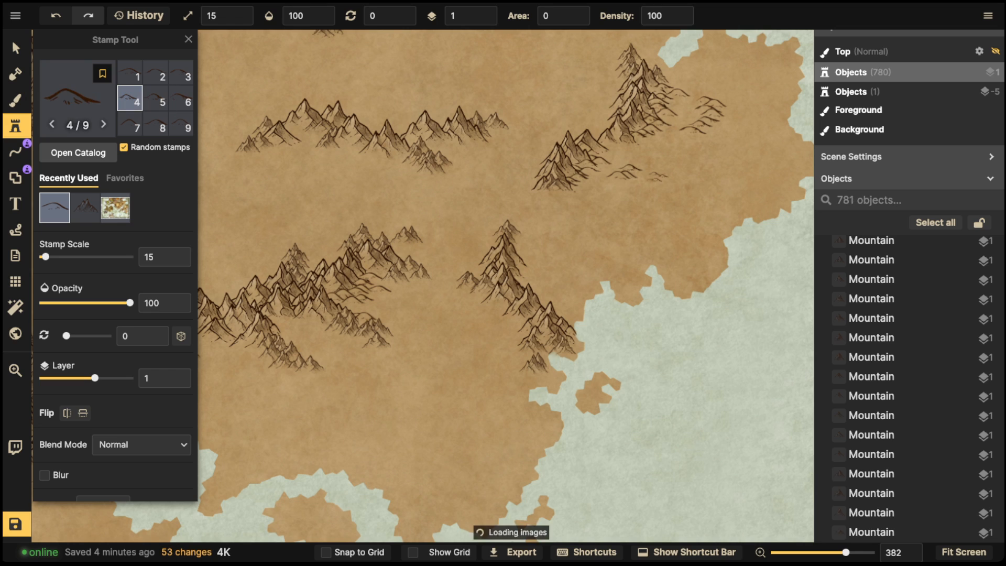
pyautogui.click(647, 184)
pyautogui.click(614, 189)
# - Scatter scale-15 hills across the plain east of the northeastern range, around and north of the larger hill cluster
pyautogui.click(730, 98)
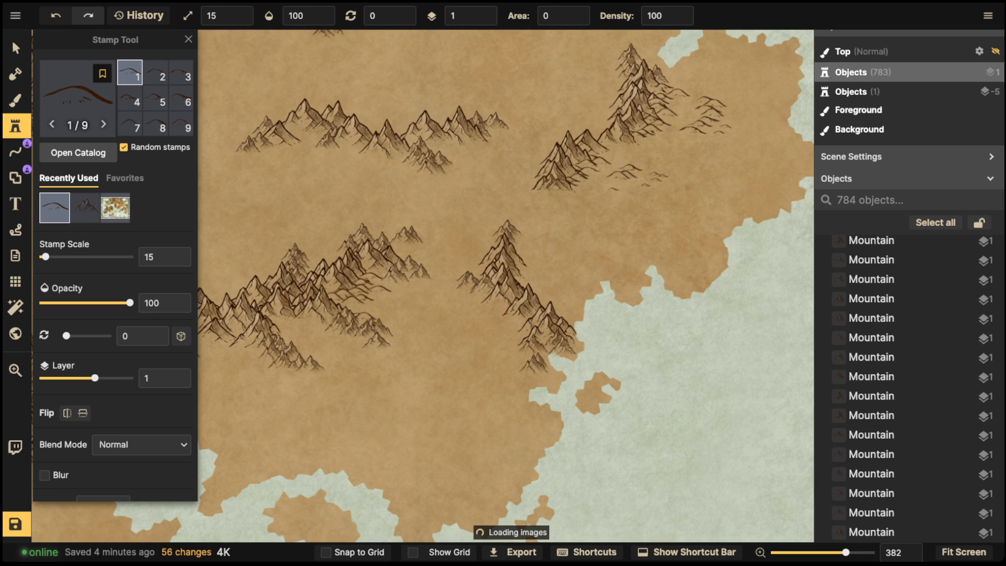
pyautogui.click(737, 101)
pyautogui.click(722, 125)
pyautogui.click(725, 133)
pyautogui.click(725, 90)
pyautogui.click(713, 81)
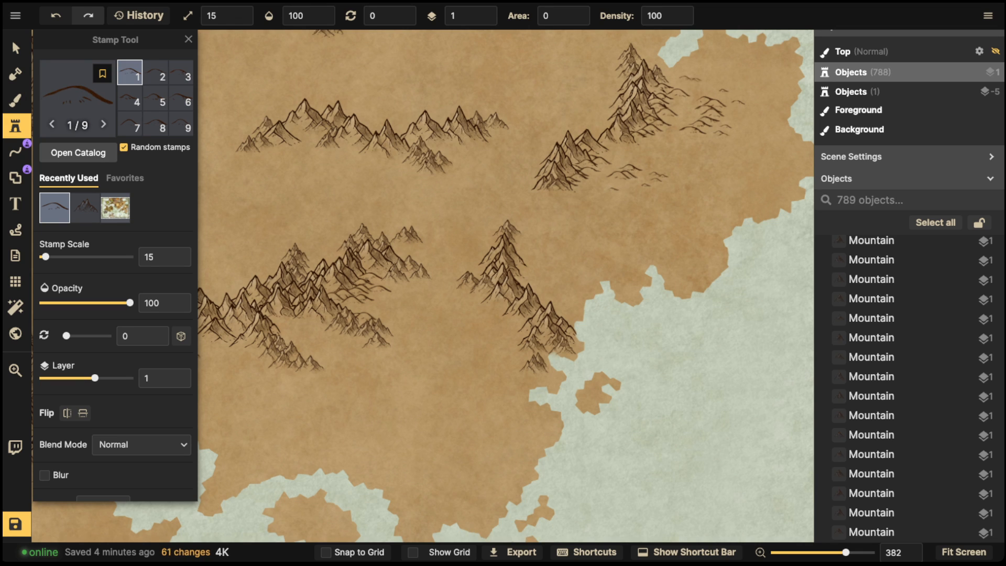
pyautogui.click(705, 77)
pyautogui.click(690, 72)
pyautogui.click(698, 84)
pyautogui.click(685, 80)
pyautogui.click(702, 68)
pyautogui.click(715, 62)
pyautogui.click(675, 78)
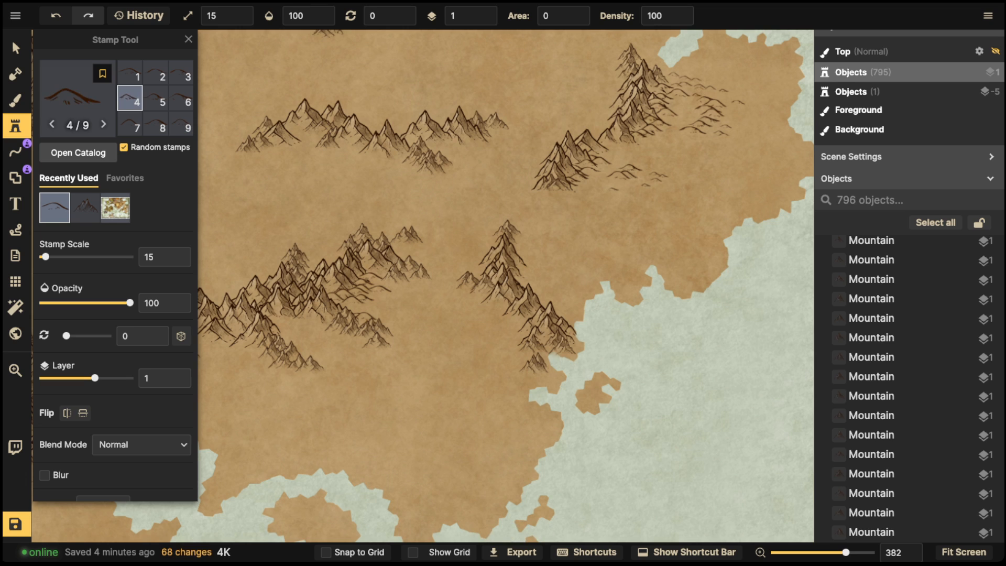
pyautogui.click(681, 86)
pyautogui.click(698, 95)
pyautogui.click(686, 98)
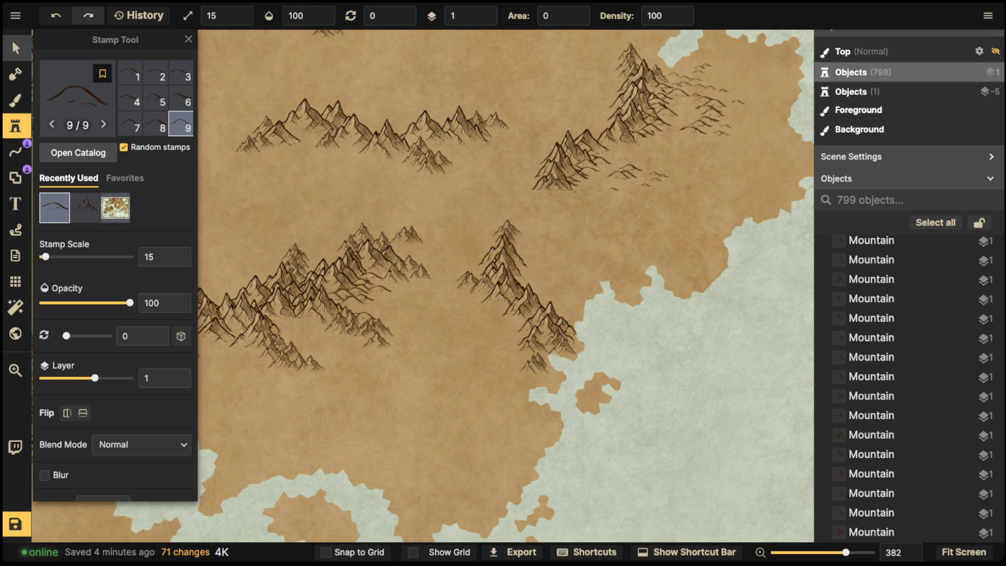
# - Adopt scale 30 from an existing hill and stamp hills along the southern foot of the northern range's western half
pyautogui.click(16, 48)
pyautogui.click(620, 176)
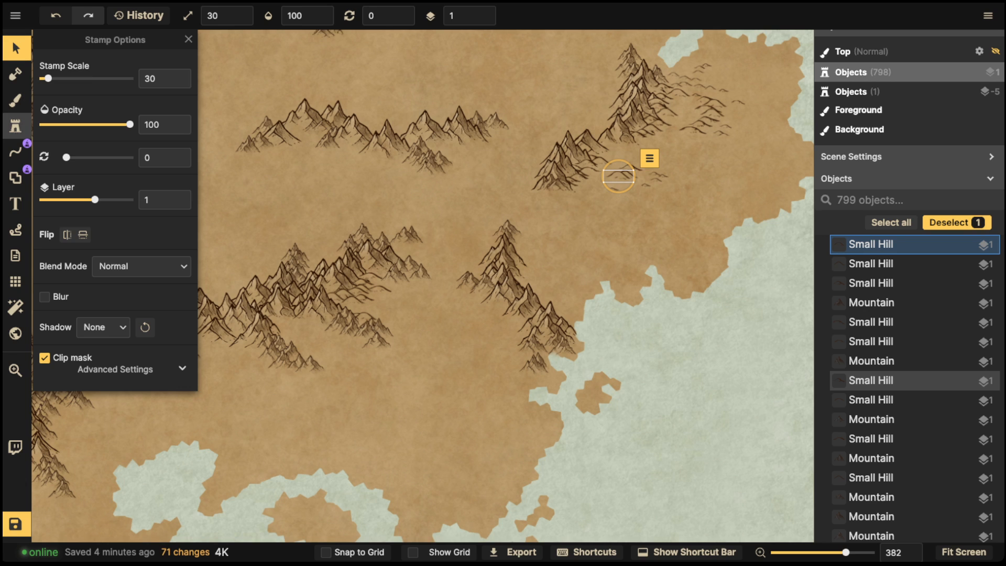
pyautogui.click(15, 127)
pyautogui.press('space')
pyautogui.moveTo(530, 162); pyautogui.dragTo(663, 146)
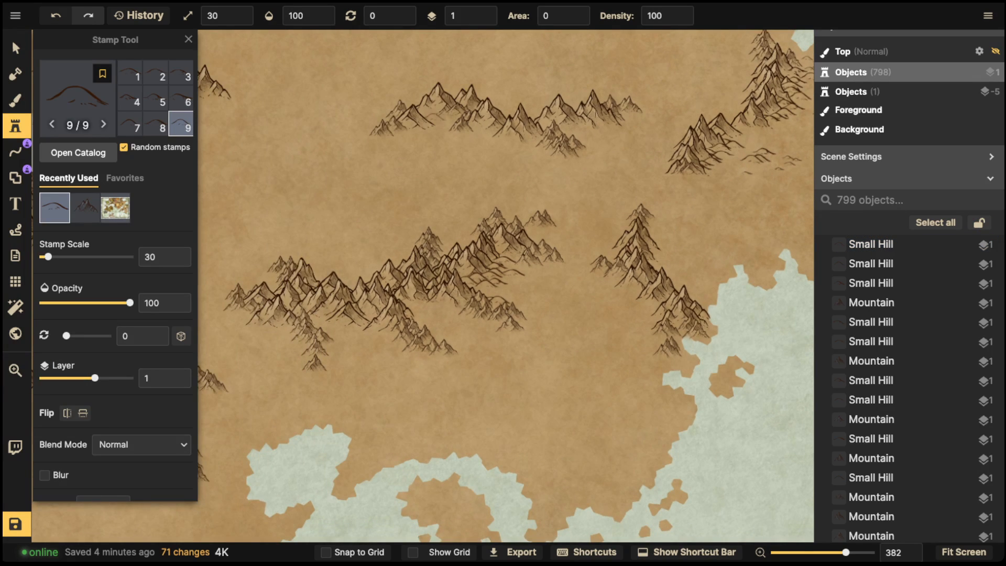
pyautogui.click(434, 116)
pyautogui.click(436, 122)
pyautogui.click(446, 126)
pyautogui.click(453, 131)
pyautogui.click(462, 132)
pyautogui.click(473, 130)
pyautogui.click(482, 131)
pyautogui.click(490, 128)
pyautogui.click(487, 140)
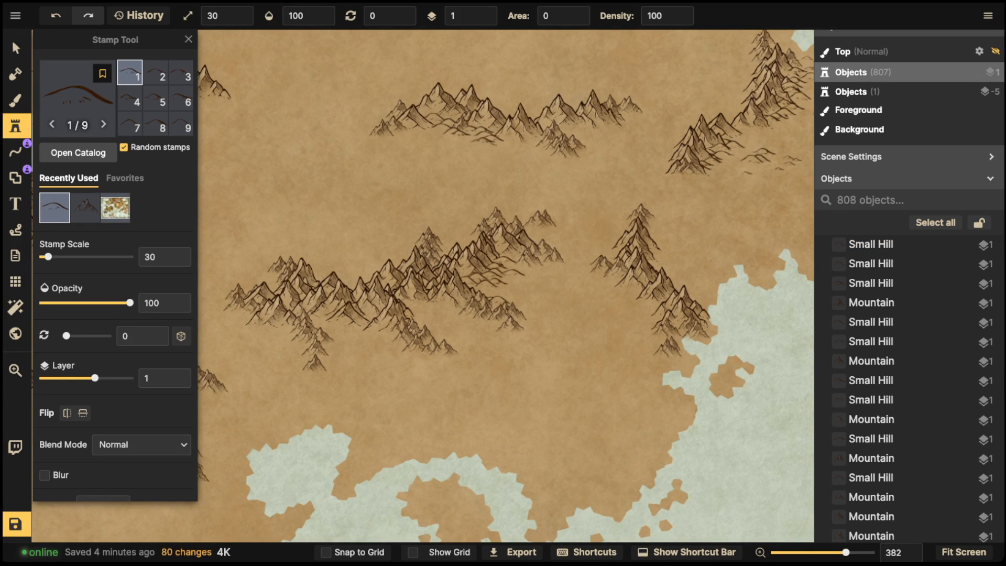
pyautogui.click(485, 143)
pyautogui.click(494, 148)
pyautogui.click(498, 143)
pyautogui.click(507, 139)
pyautogui.click(518, 137)
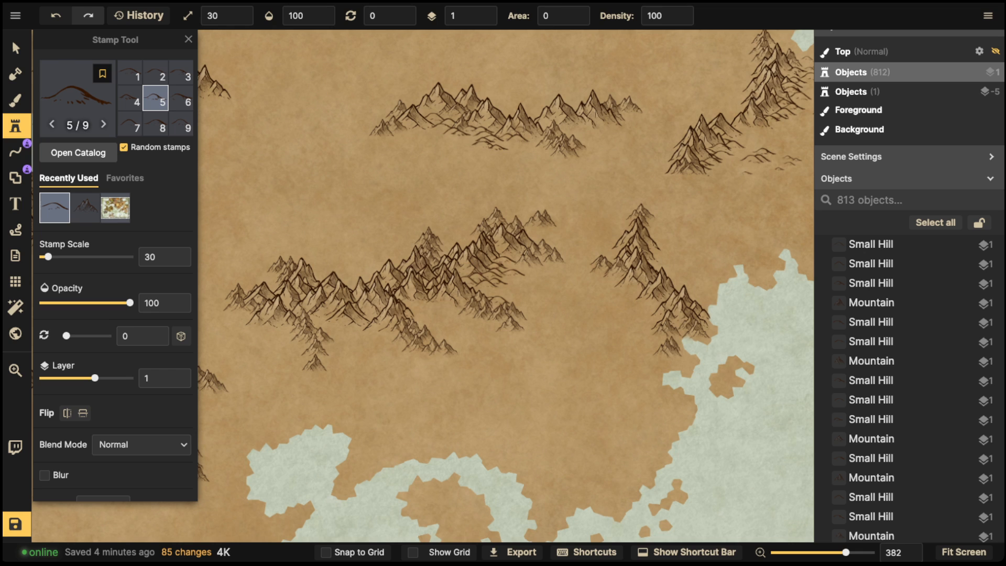
# - Stamp scale-30 hills along the northern range's eastern foot and around its southern spur, with a few outliers beyond
pyautogui.click(571, 134)
pyautogui.click(574, 130)
pyautogui.click(578, 127)
pyautogui.click(585, 126)
pyautogui.click(595, 125)
pyautogui.click(599, 128)
pyautogui.click(595, 132)
pyautogui.click(587, 138)
pyautogui.click(582, 142)
pyautogui.click(587, 147)
pyautogui.click(586, 154)
pyautogui.click(580, 161)
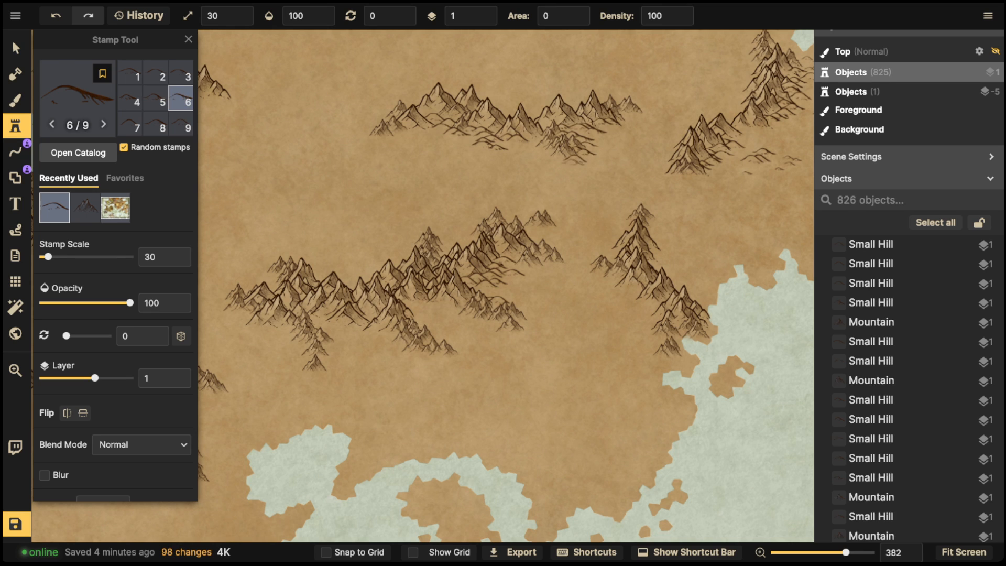
pyautogui.click(570, 167)
pyautogui.click(591, 169)
pyautogui.click(583, 173)
pyautogui.click(594, 177)
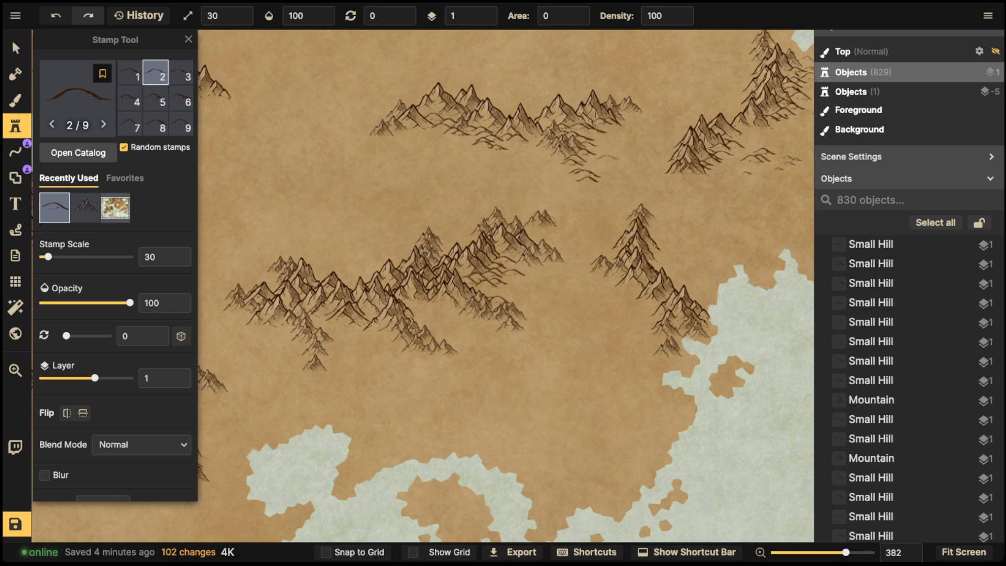
pyautogui.click(555, 162)
pyautogui.click(559, 155)
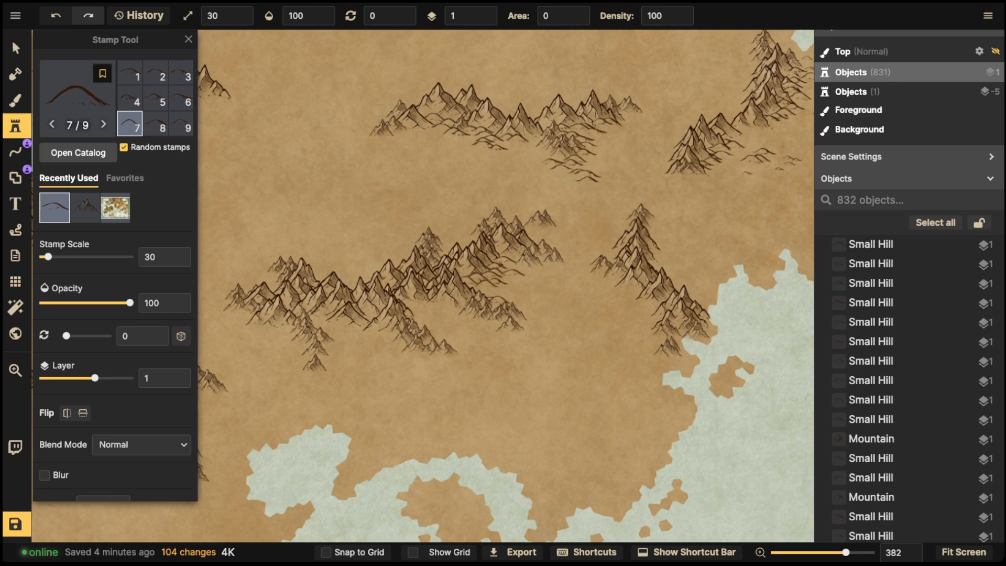
# - Adopt scale 15 from an existing small hill and scatter small hills south of the northern range's western half
pyautogui.press('v')
pyautogui.click(553, 162)
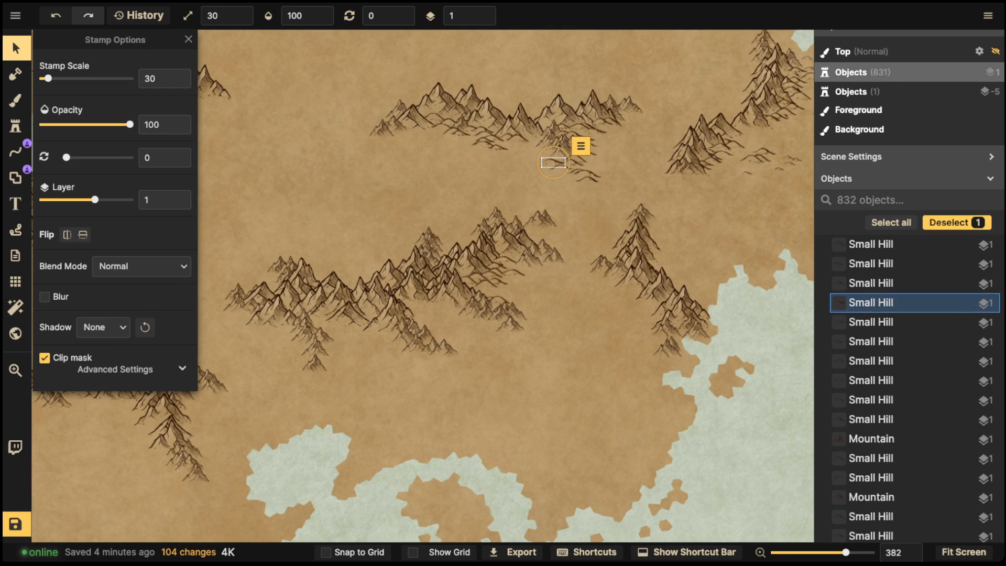
pyautogui.click(746, 174)
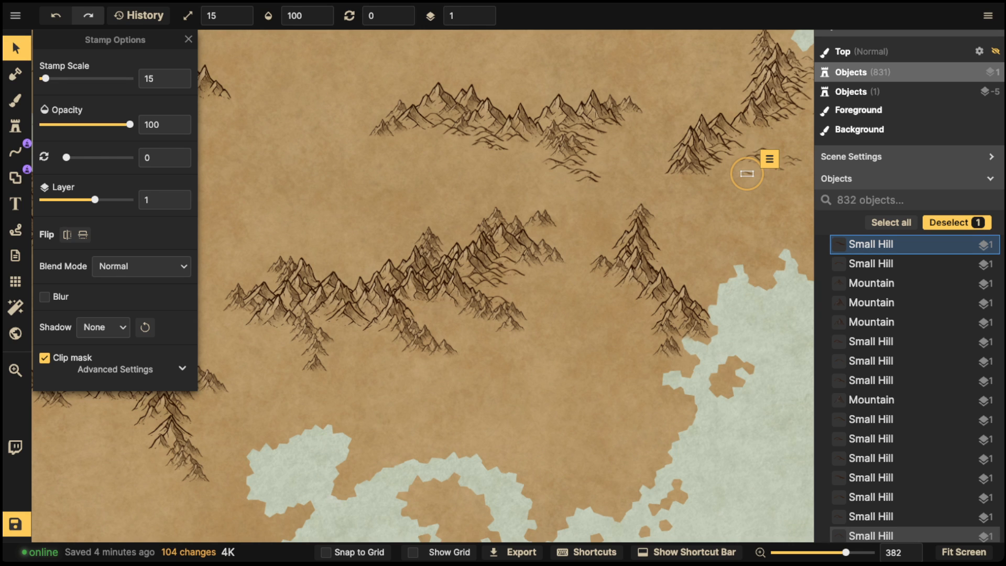
pyautogui.click(15, 126)
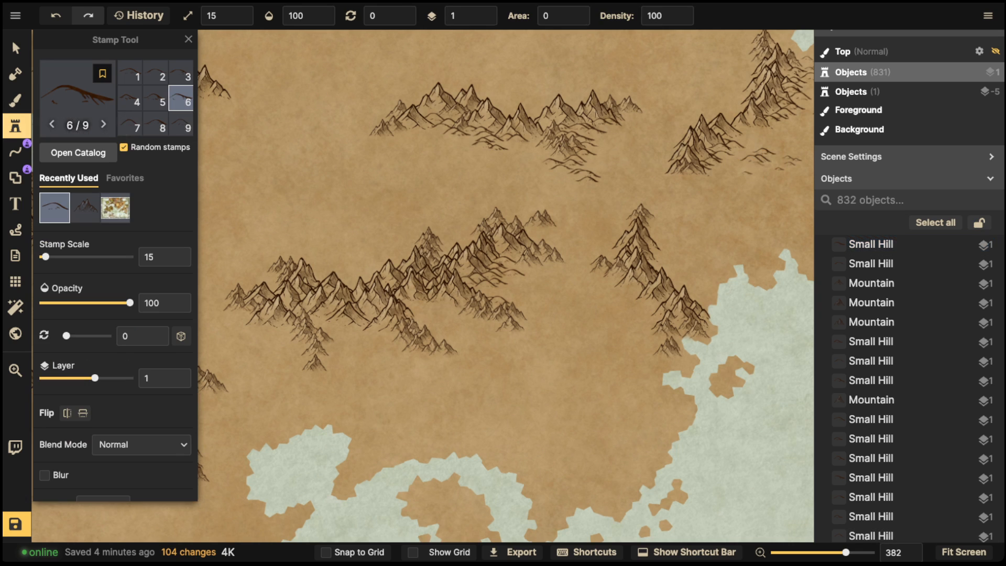
pyautogui.click(487, 154)
pyautogui.click(494, 156)
pyautogui.click(501, 160)
pyautogui.click(474, 142)
pyautogui.click(434, 140)
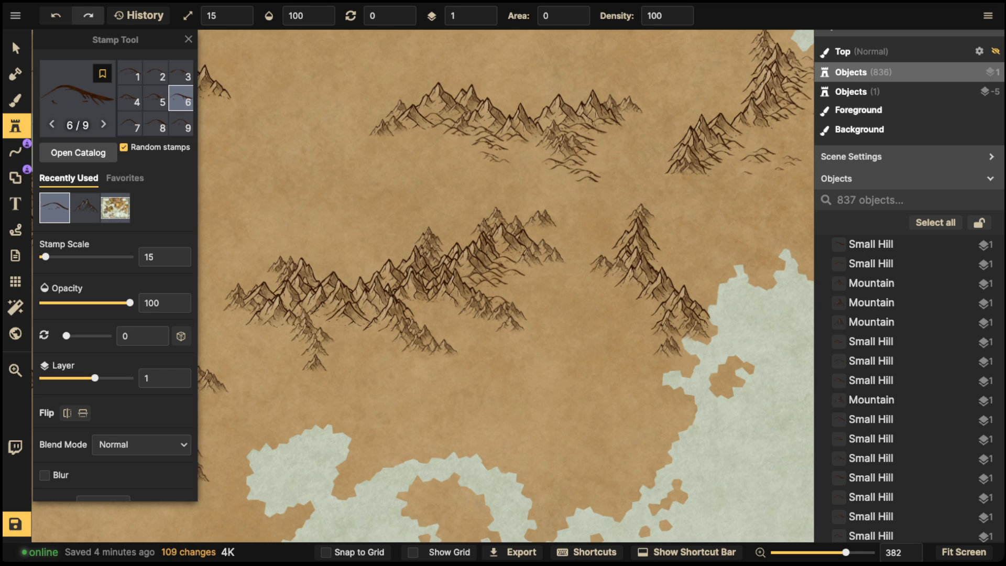
pyautogui.click(443, 140)
pyautogui.click(451, 143)
pyautogui.click(464, 142)
pyautogui.click(481, 144)
pyautogui.click(525, 153)
pyautogui.click(463, 146)
pyautogui.click(448, 149)
pyautogui.click(455, 154)
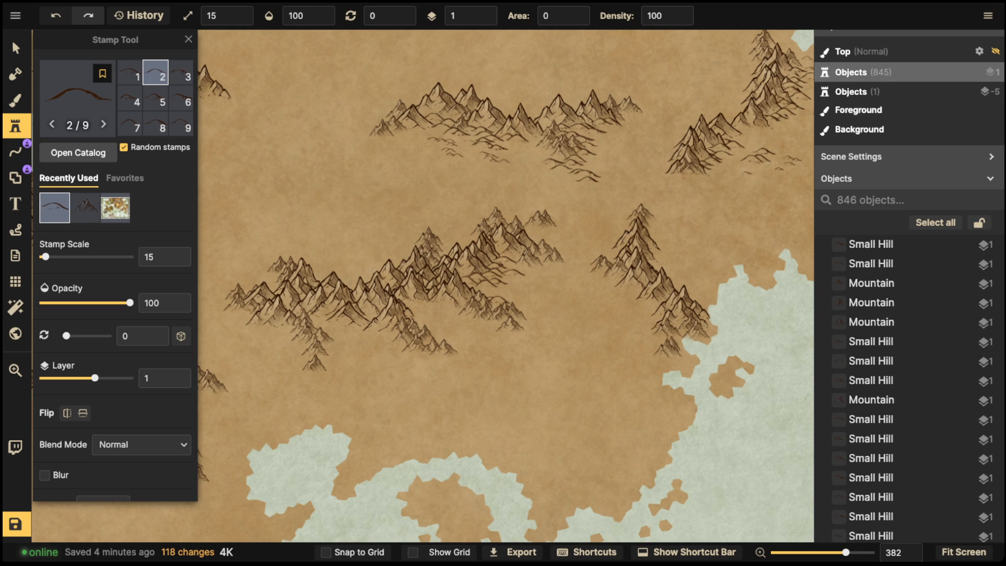
# - Add scale-15 hills beside and below the southern spur of the northern range
pyautogui.click(525, 152)
pyautogui.click(542, 172)
pyautogui.click(551, 174)
pyautogui.click(562, 167)
pyautogui.click(575, 171)
pyautogui.click(589, 177)
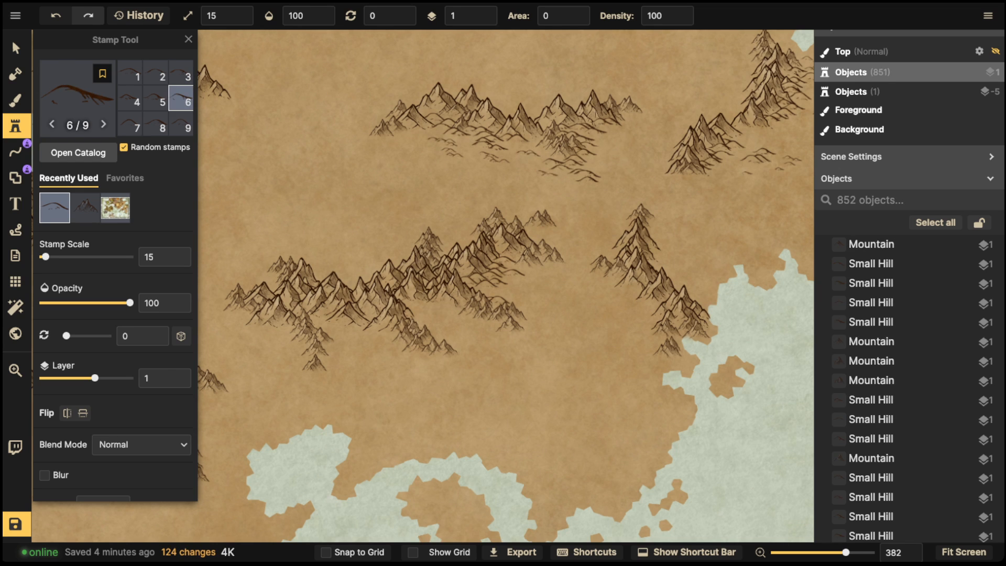
# - Fill in more scale-15 hills from the northern range's southwestern foot across to its southern spur
pyautogui.click(402, 139)
pyautogui.click(422, 152)
pyautogui.click(434, 158)
pyautogui.click(476, 140)
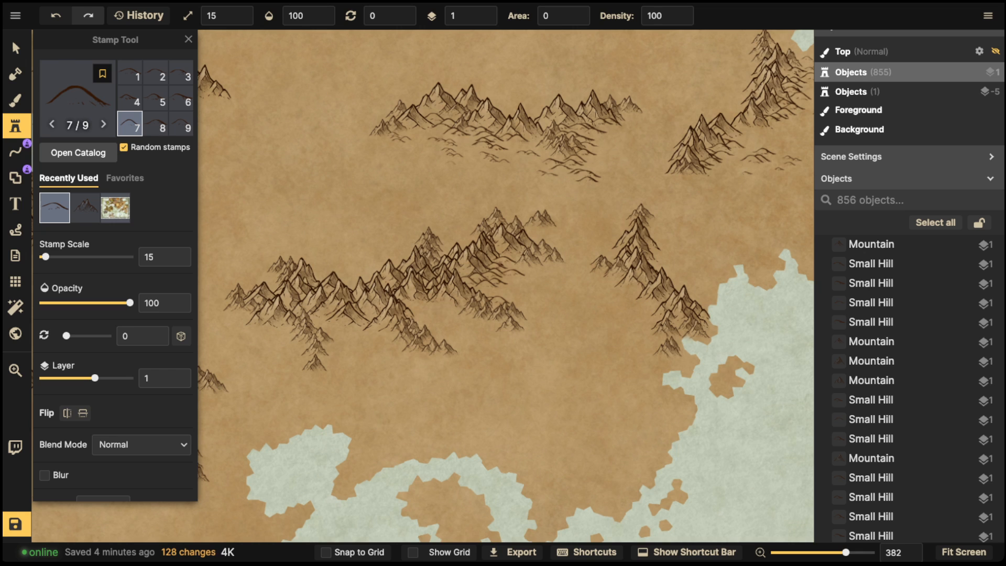
pyautogui.click(485, 141)
pyautogui.click(497, 147)
pyautogui.click(512, 148)
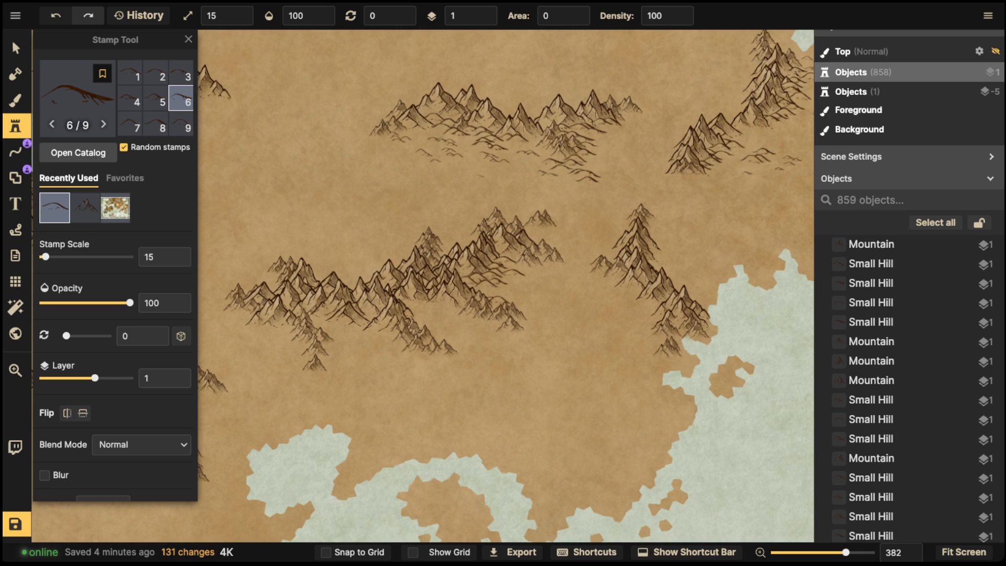
# - Place a few isolated scale-15 hills farther out on the plain south of the northern range
pyautogui.click(481, 176)
pyautogui.click(399, 161)
pyautogui.click(381, 176)
pyautogui.click(447, 187)
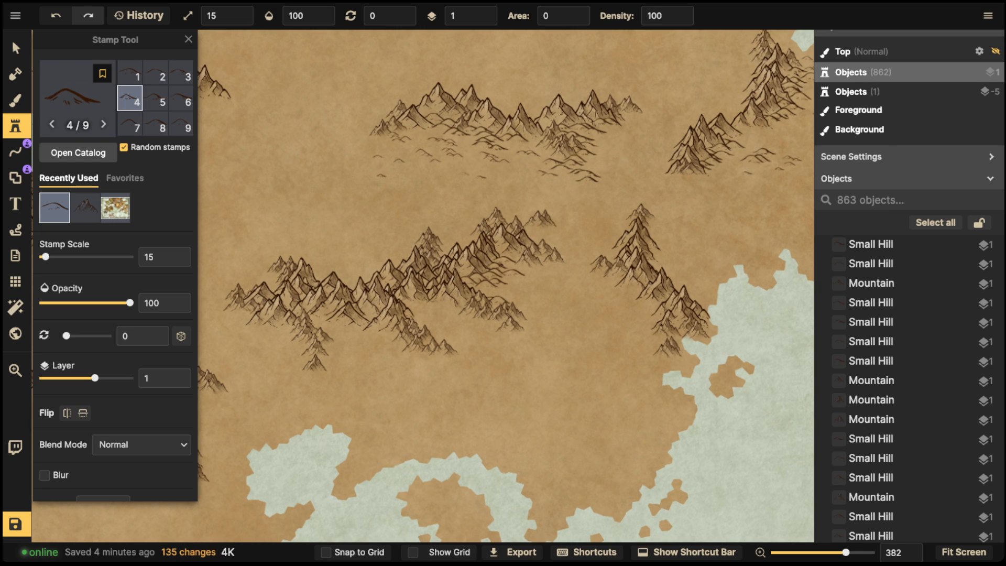
pyautogui.click(526, 188)
# - Place isolated scale-15 hills on the plain south and east of the northeastern range, then leave the Stamp tool
pyautogui.click(748, 173)
pyautogui.moveTo(747, 173); pyautogui.dragTo(581, 197)
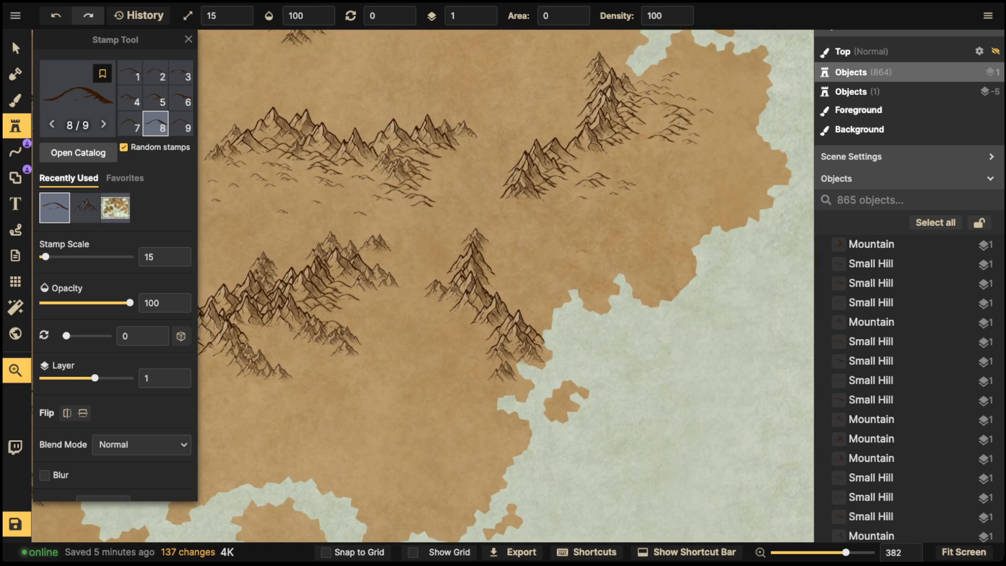
pyautogui.click(658, 162)
pyautogui.click(699, 163)
pyautogui.click(653, 195)
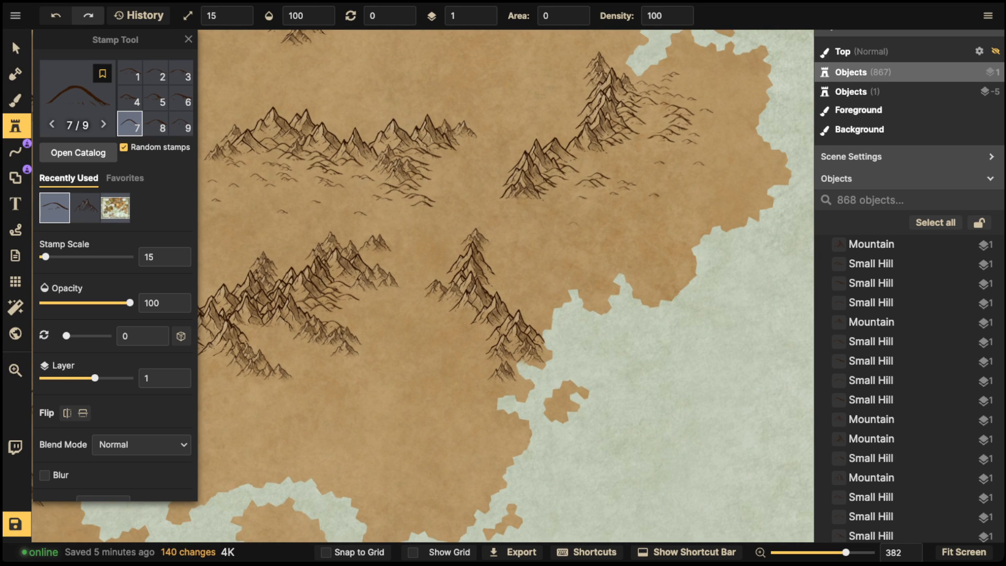
pyautogui.click(590, 220)
pyautogui.click(567, 226)
pyautogui.click(577, 215)
pyautogui.click(541, 209)
pyautogui.click(713, 76)
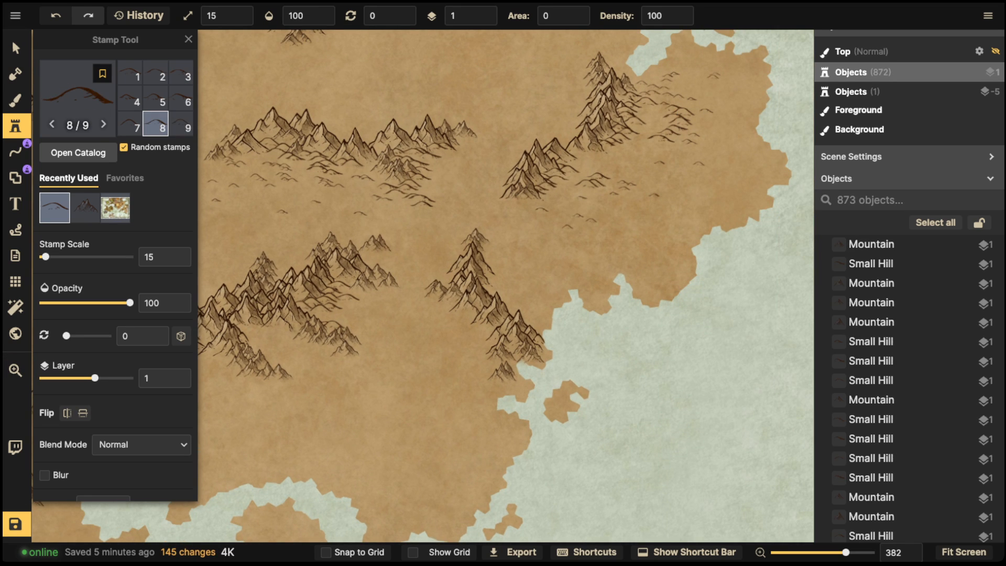
pyautogui.click(16, 49)
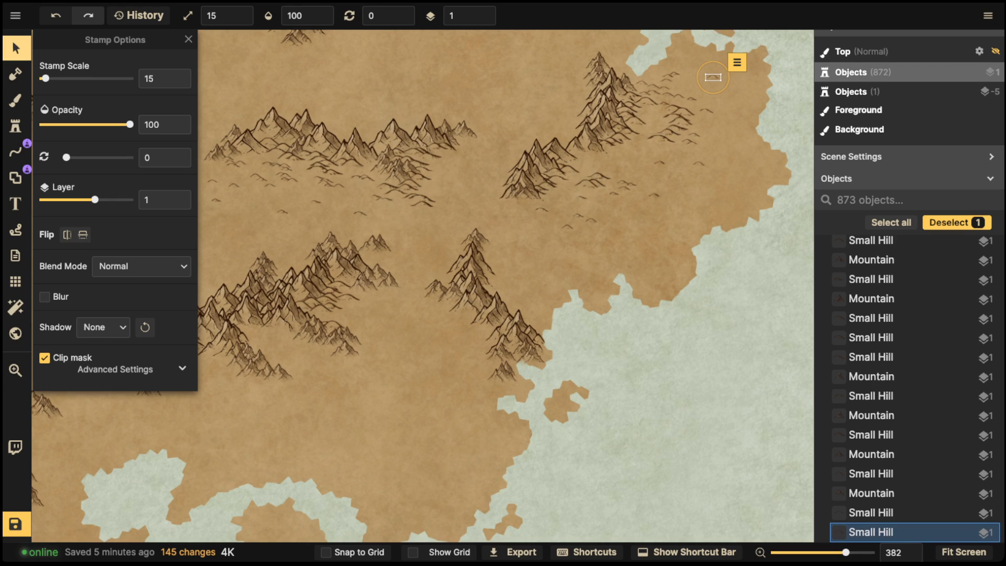
# - Place scale-30 hills along the western side and tip of the western range's southeastern spur
pyautogui.click(661, 138)
pyautogui.click(15, 125)
pyautogui.press('space')
pyautogui.moveTo(245, 407)
pyautogui.mouseDown()
pyautogui.moveTo(406, 290)
pyautogui.moveTo(724, 243)
pyautogui.moveTo(749, 207)
pyautogui.mouseUp()
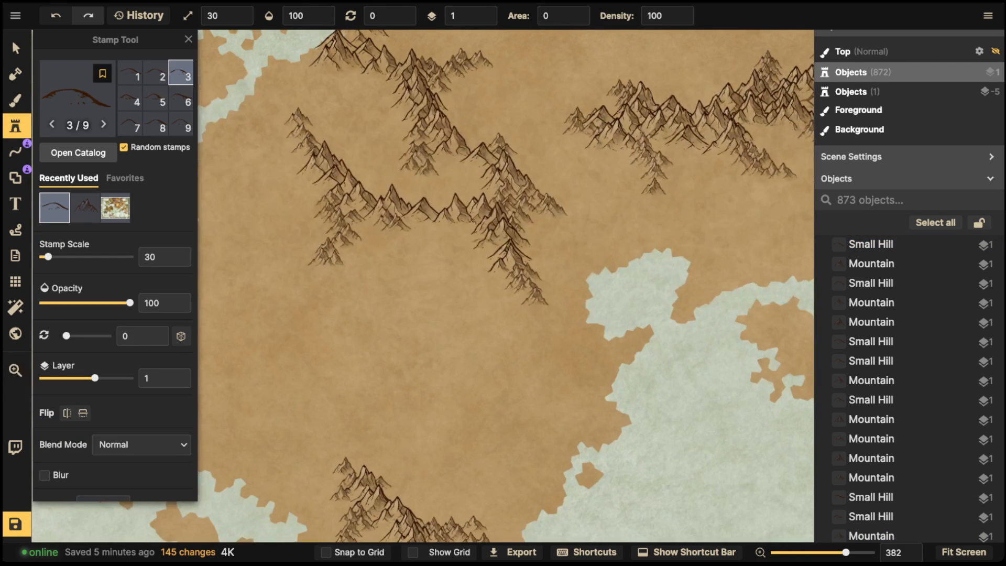
pyautogui.click(479, 255)
pyautogui.click(492, 265)
pyautogui.click(496, 277)
pyautogui.click(509, 281)
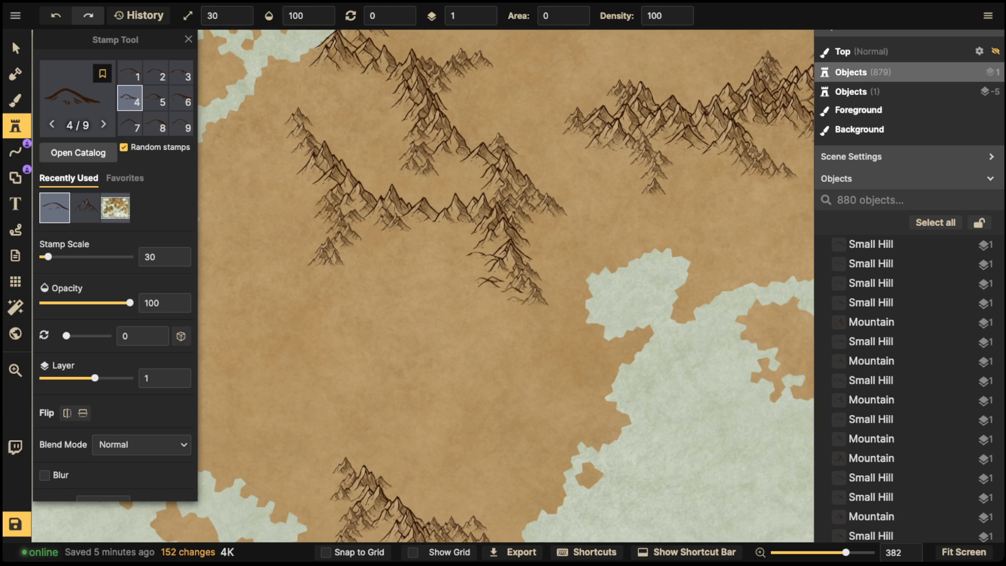
pyautogui.click(515, 299)
pyautogui.click(530, 305)
# - Add a small cluster of scale-30 hills on the plain just west of the western range's southeastern spur
pyautogui.click(455, 268)
pyautogui.click(451, 260)
pyautogui.click(448, 269)
pyautogui.click(454, 261)
pyautogui.click(459, 273)
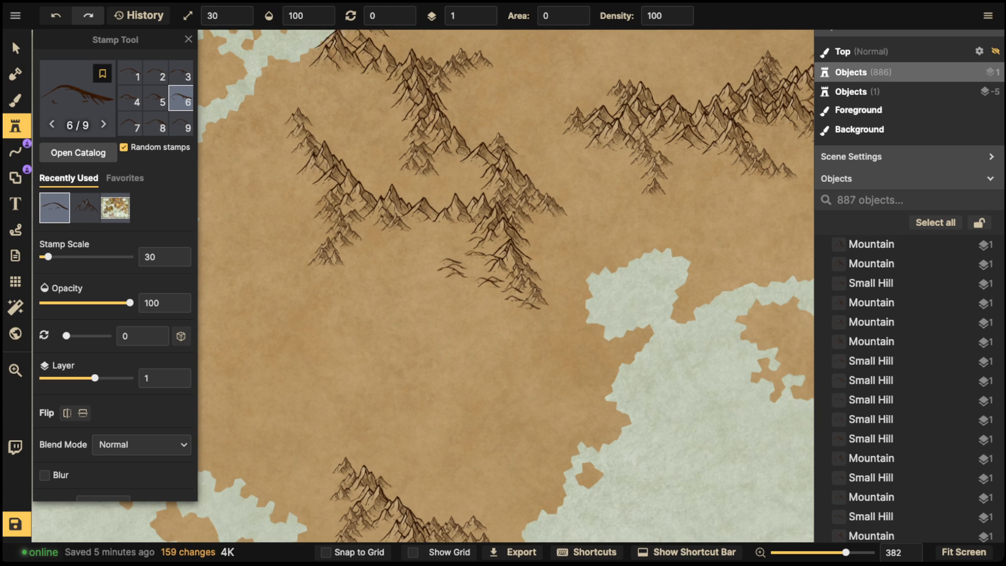
# - Line the eastern side of the western range's southeastern spur with scale-30 hills
pyautogui.click(528, 255)
pyautogui.click(538, 241)
pyautogui.click(530, 233)
pyautogui.click(529, 225)
pyautogui.click(547, 217)
pyautogui.click(546, 233)
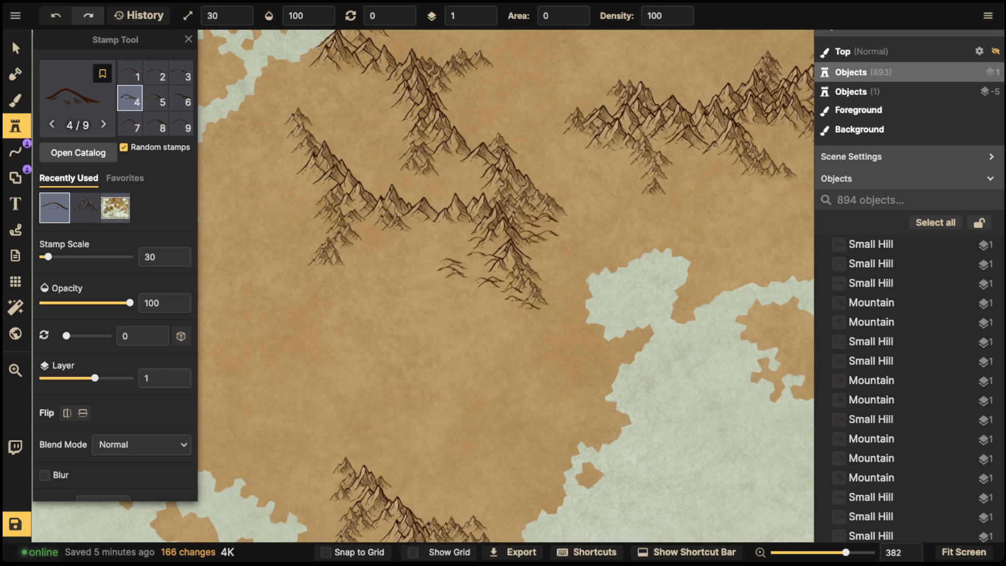
pyautogui.click(537, 229)
pyautogui.click(541, 235)
# - Set the hill stamp scale to 15 and place small hills just southwest of the western range's southeastern spur
pyautogui.click(15, 47)
pyautogui.click(529, 255)
pyautogui.press('space')
pyautogui.moveTo(728, 140); pyautogui.dragTo(364, 242)
pyautogui.click(501, 116)
pyautogui.press('s')
pyautogui.press('space')
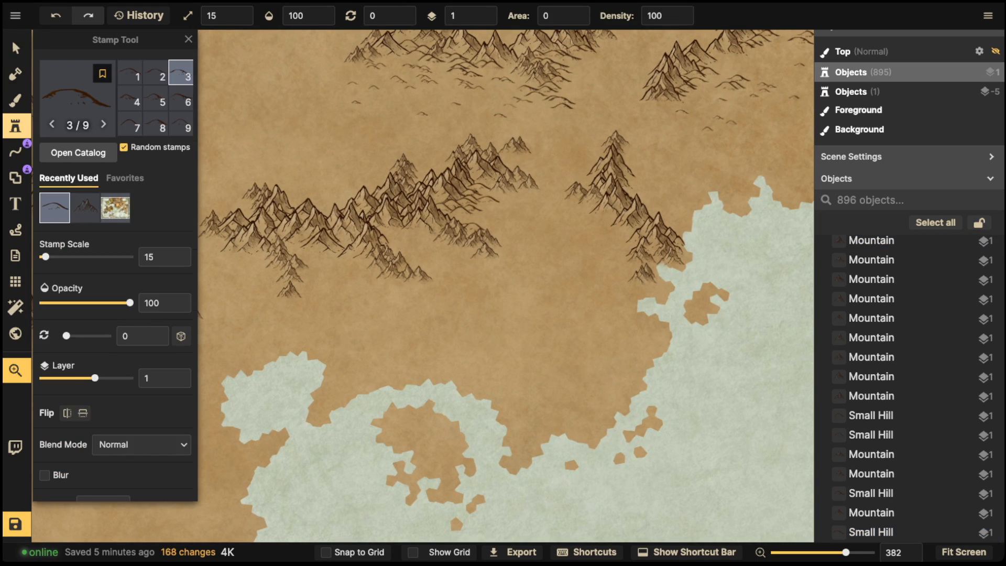
pyautogui.moveTo(252, 367); pyautogui.dragTo(568, 263)
pyautogui.click(429, 296)
pyautogui.click(433, 300)
pyautogui.click(440, 304)
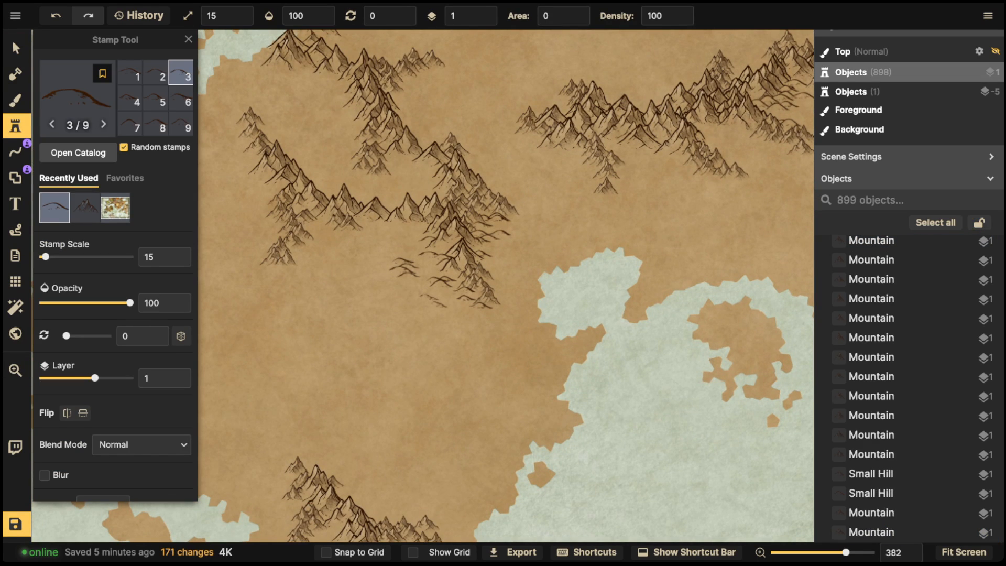
# - Scatter a cluster of scale-15 hills on the plain south of the southeastern spur's tip
pyautogui.click(449, 317)
pyautogui.click(445, 321)
pyautogui.click(451, 323)
pyautogui.click(443, 326)
pyautogui.click(450, 329)
pyautogui.click(453, 331)
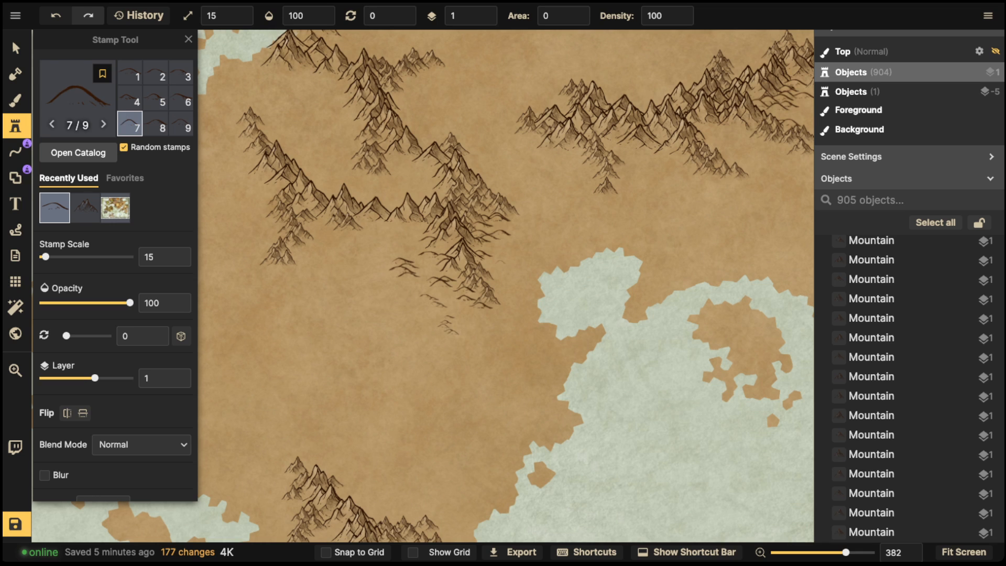
# - Fade out the foothills east of the western range's southeastern spur with scale-15 hills
pyautogui.click(501, 262)
pyautogui.click(501, 256)
pyautogui.click(506, 252)
pyautogui.click(505, 248)
pyautogui.click(509, 245)
pyautogui.click(512, 249)
pyautogui.click(516, 245)
# - Add scale-15 hills west of the southeastern spur, just below the ridge that joins it
pyautogui.click(399, 228)
pyautogui.click(403, 231)
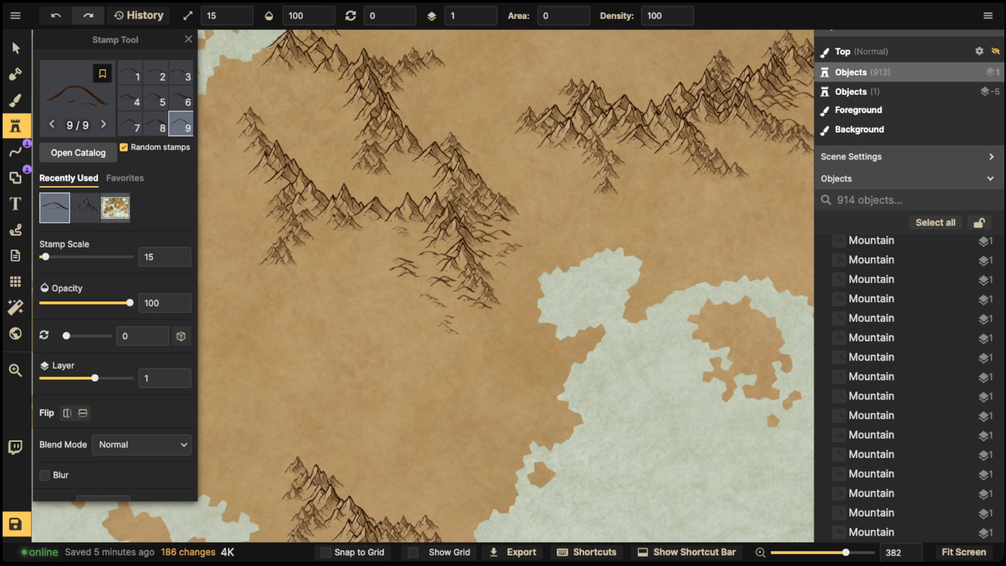
pyautogui.click(408, 235)
pyautogui.click(404, 237)
pyautogui.click(407, 242)
pyautogui.scroll(-1, 115, 262)
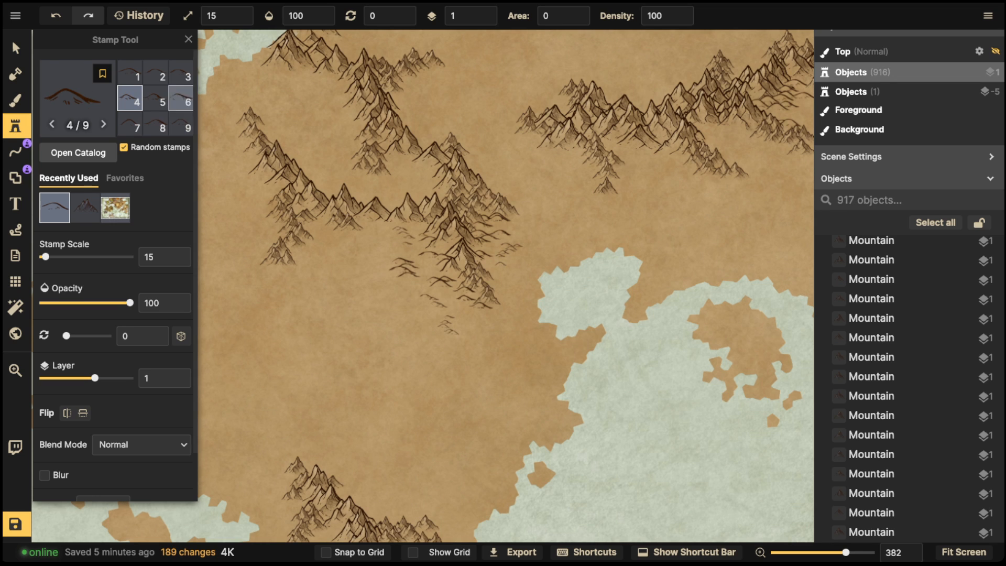
# - Leave the Stamp tool, deselect the last hill and save the map
pyautogui.press('Escape')
pyautogui.scroll(-10, 485, 233)
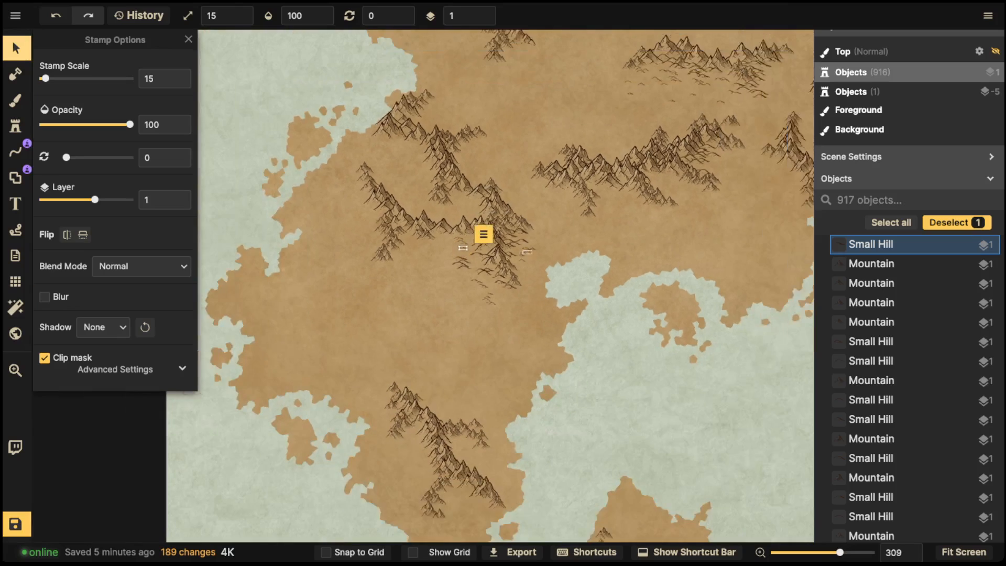
pyautogui.press('Escape')
pyautogui.press('space')
pyautogui.moveTo(481, 216)
pyautogui.mouseDown()
pyautogui.moveTo(382, 294)
pyautogui.moveTo(418, 220)
pyautogui.moveTo(480, 220)
pyautogui.mouseUp()
pyautogui.press('space')
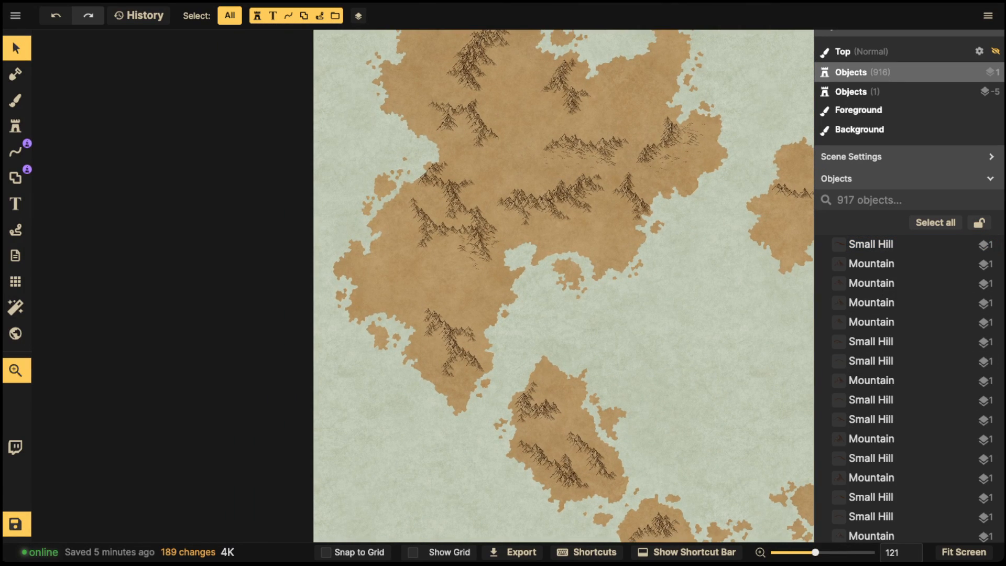
pyautogui.click(15, 524)
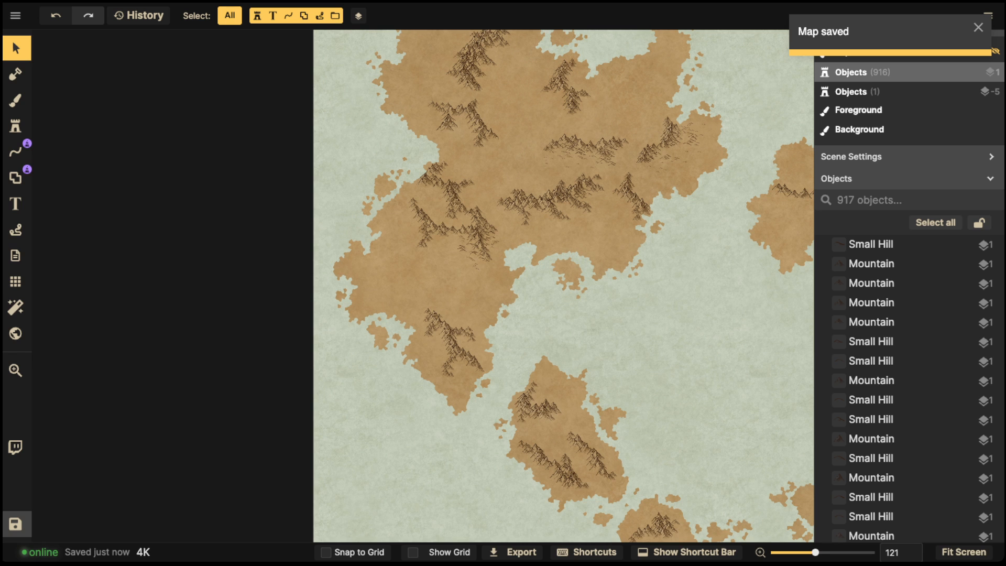
# - Make the Plates group visible again by raising its opacity to full, then deselect it
pyautogui.scroll(-5, 400, 191)
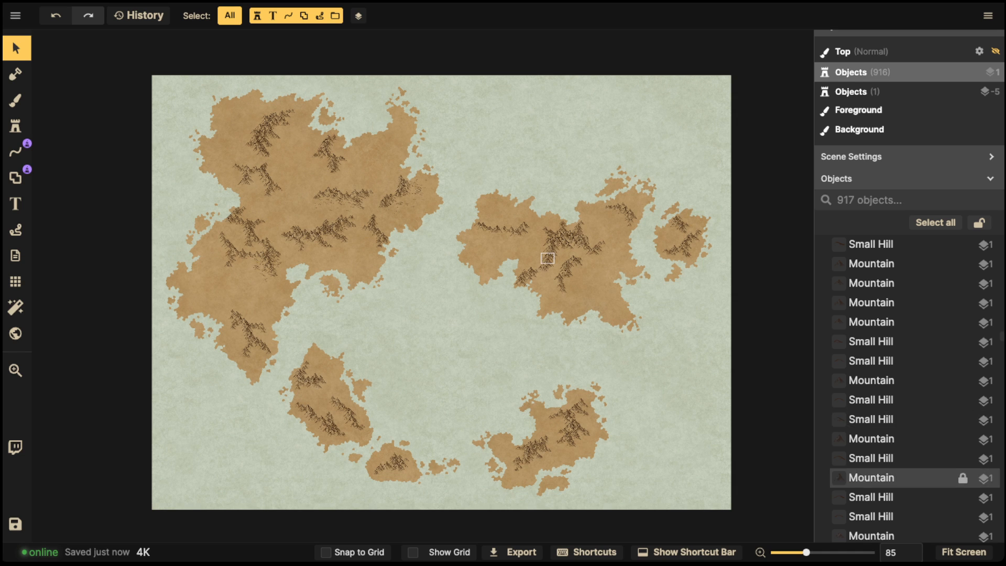
pyautogui.scroll(-10, 911, 472)
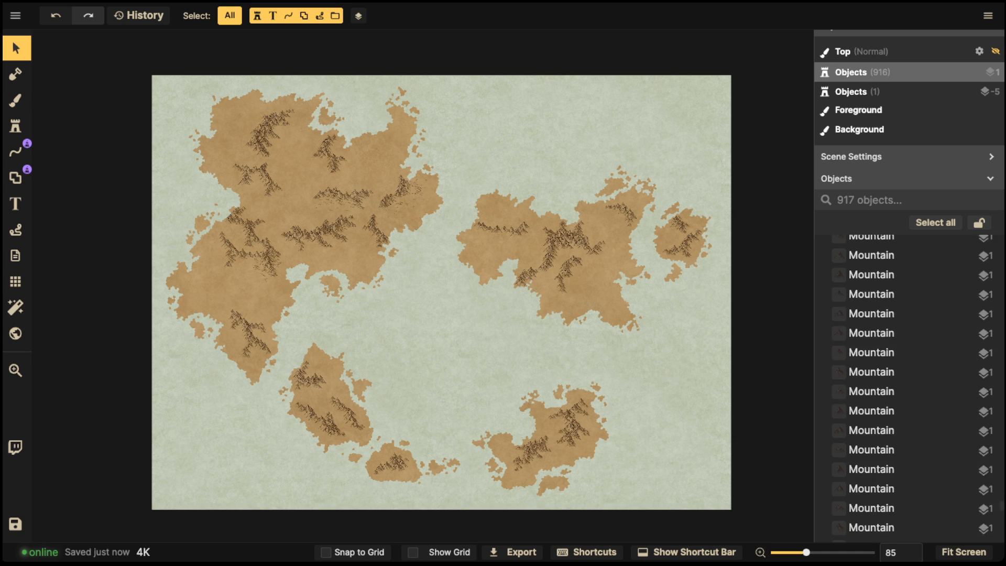
pyautogui.click(875, 531)
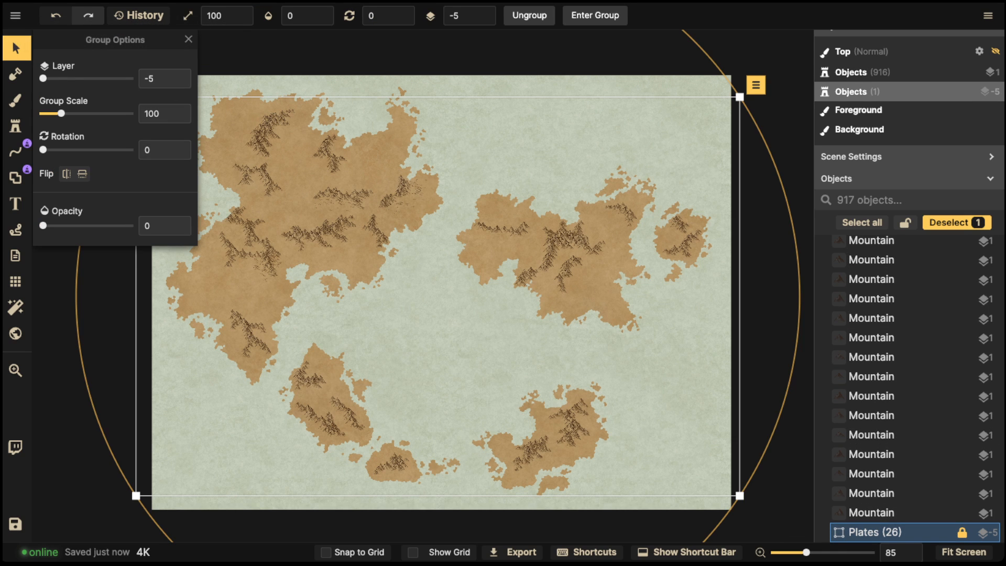
pyautogui.moveTo(43, 225); pyautogui.dragTo(133, 225)
pyautogui.click(15, 48)
pyautogui.press('Escape')
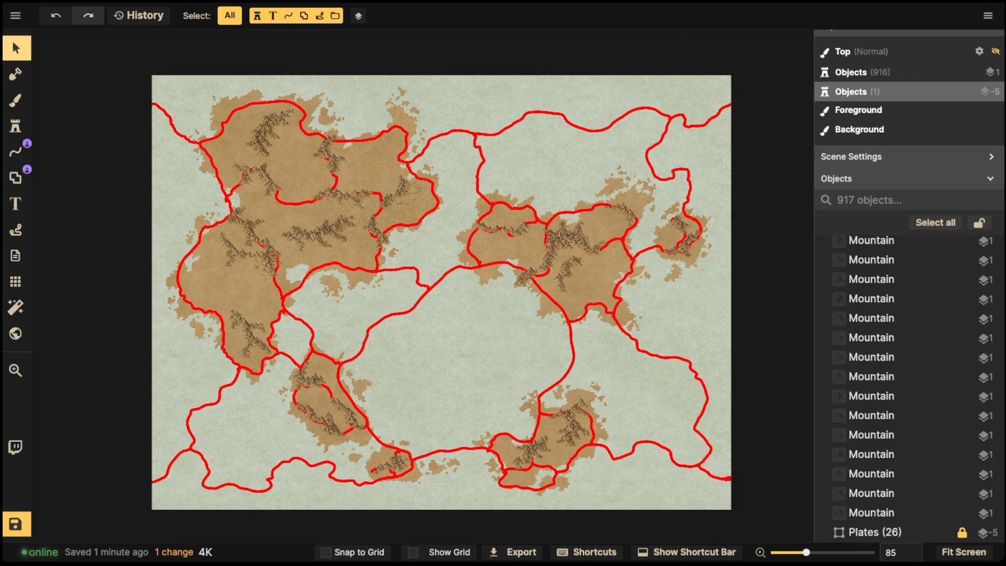